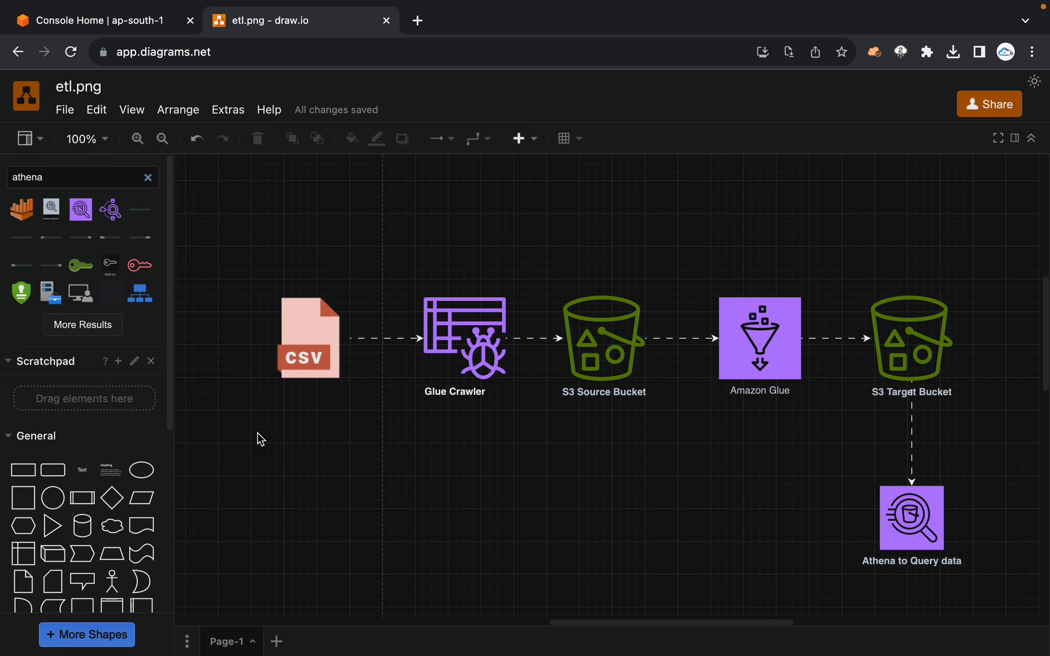
Step: Examine the ETL diagram's flow from the CSV file through Glue Crawler, S3 buckets and Amazon Glue to Athena
left_click(261, 418)
left_click_drag(261, 418, 363, 525)
left_click(301, 428)
left_click(599, 352)
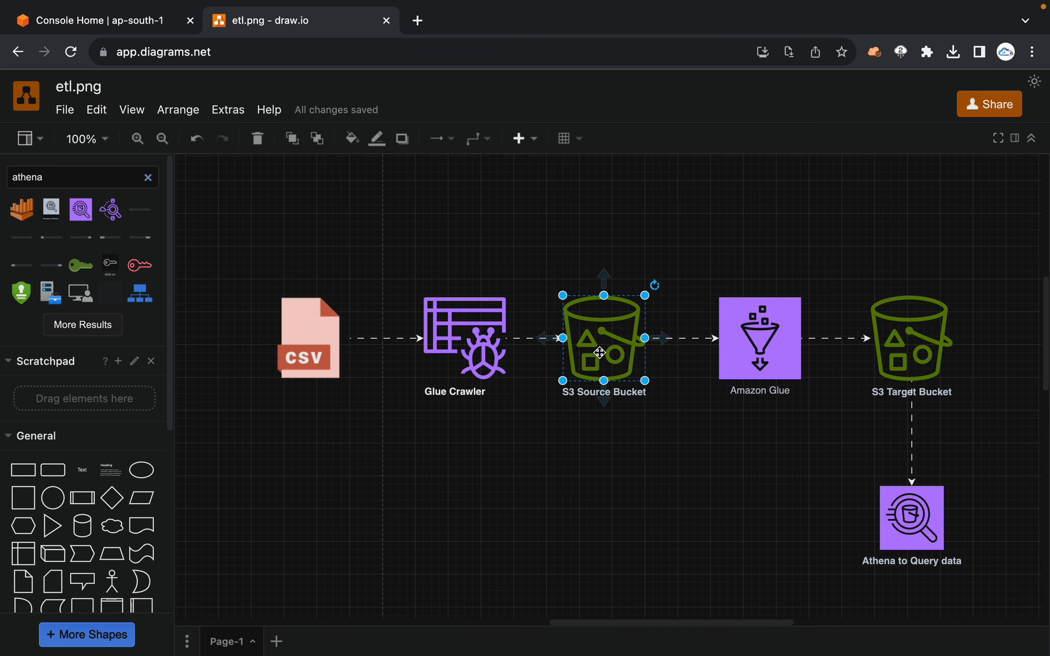
left_click(482, 461)
left_click(471, 337)
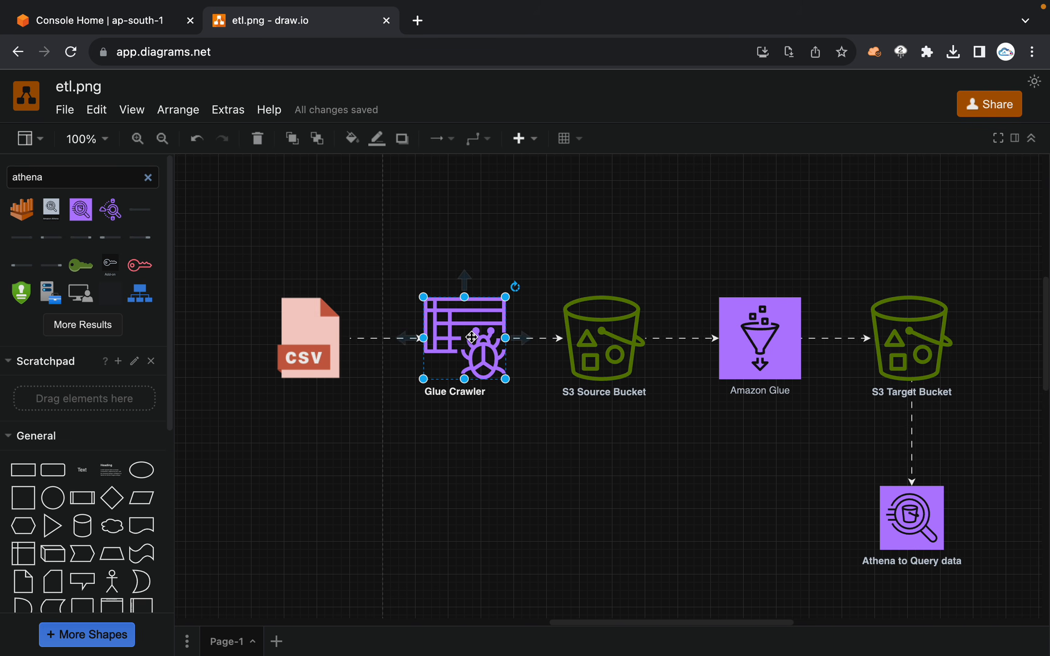
left_click(481, 465)
scroll(483, 467, "right", 3)
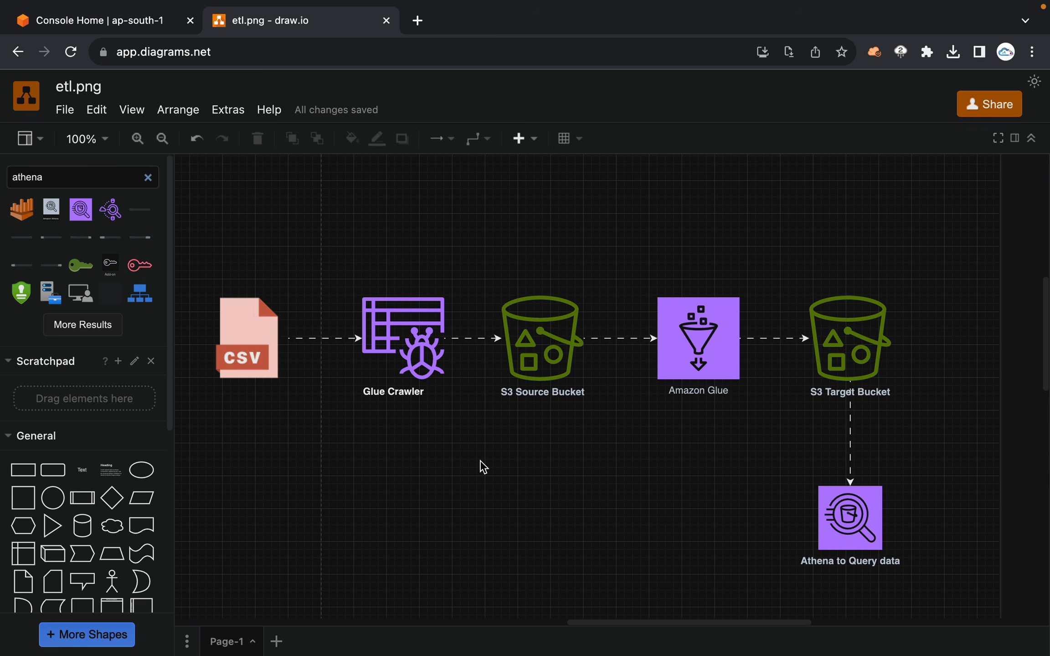
left_click(420, 338)
left_click(691, 343)
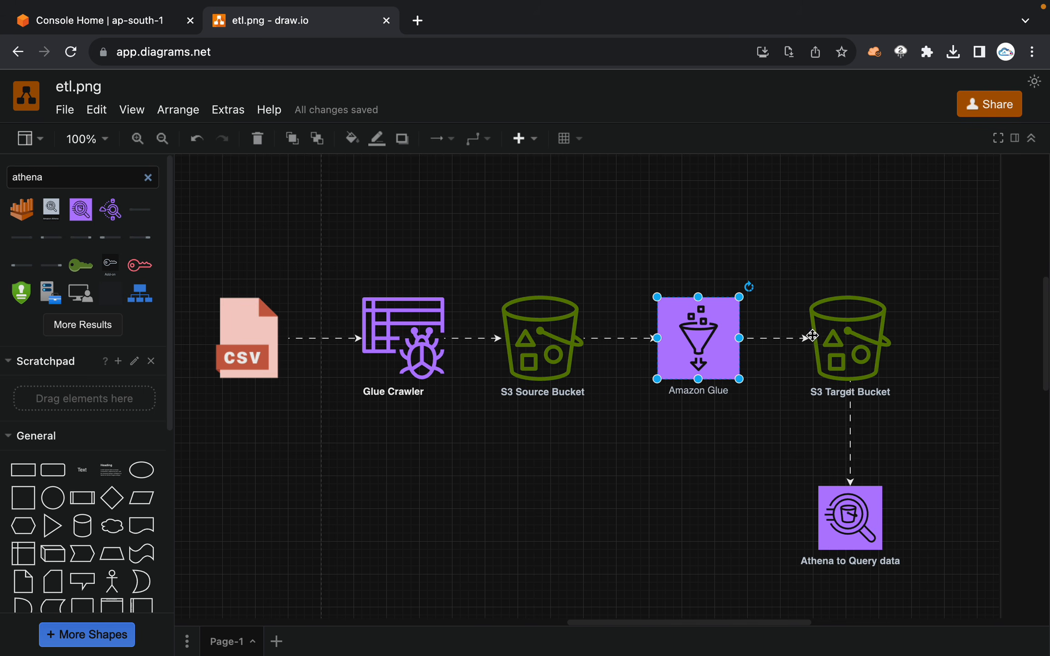
left_click(859, 338)
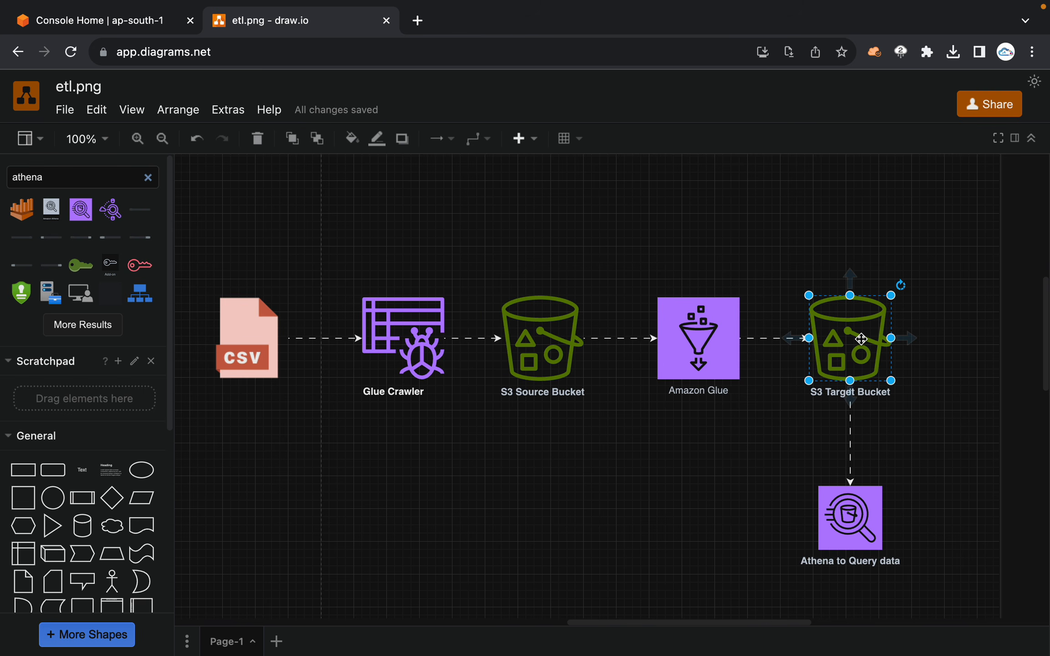
left_click(853, 531)
left_click(668, 511)
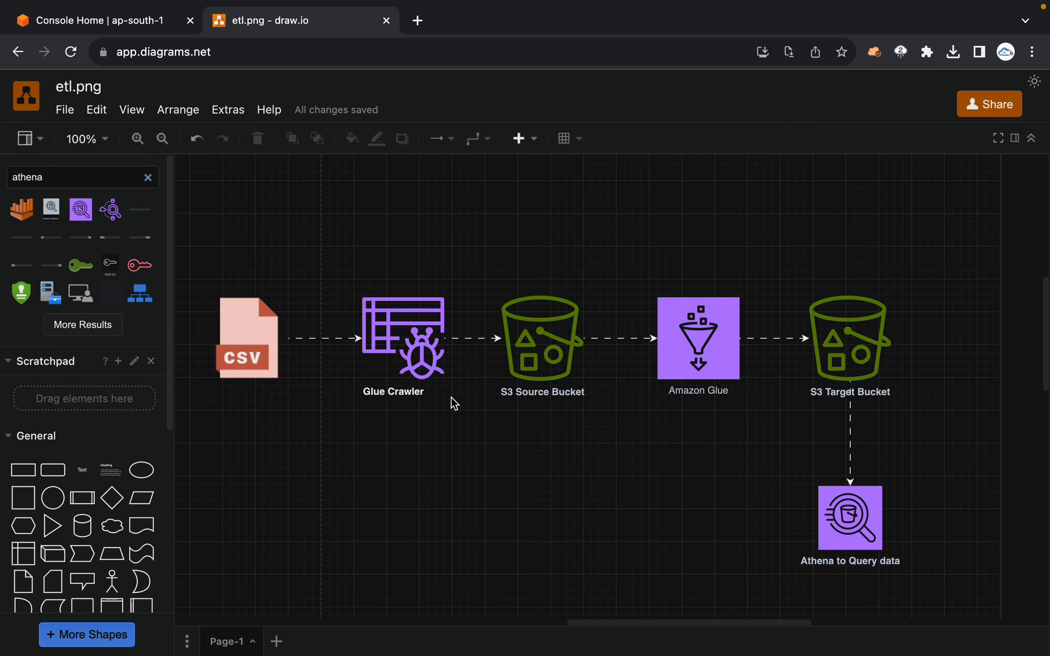
Step: Review the roles of the source bucket, Amazon Glue, target bucket and Athena in the ETL diagram
left_click(536, 352)
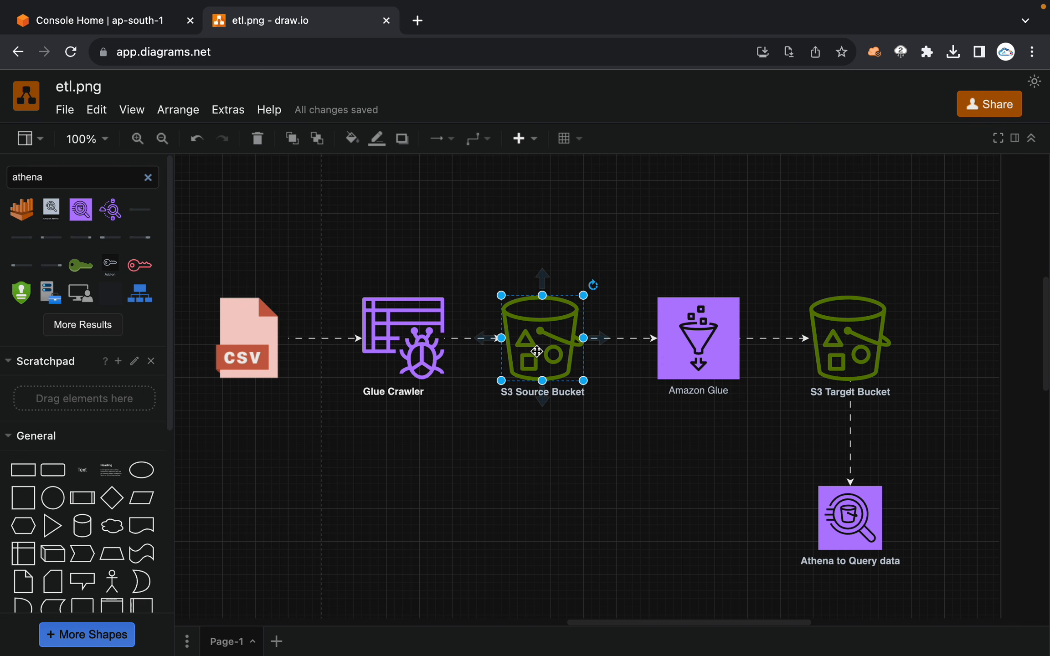
left_click(708, 347)
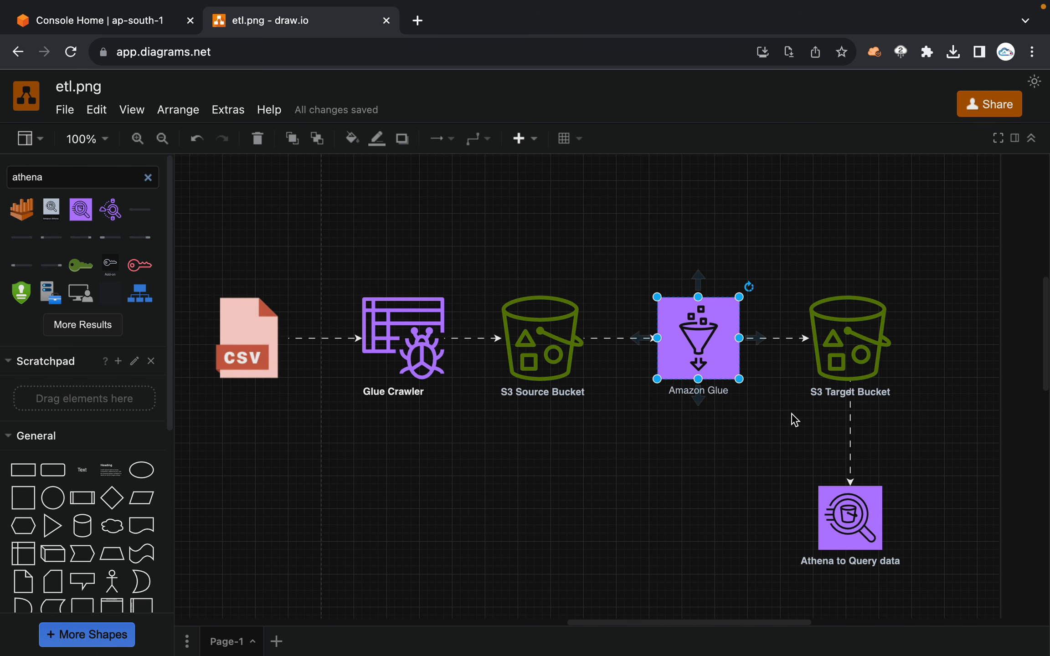
left_click(848, 530)
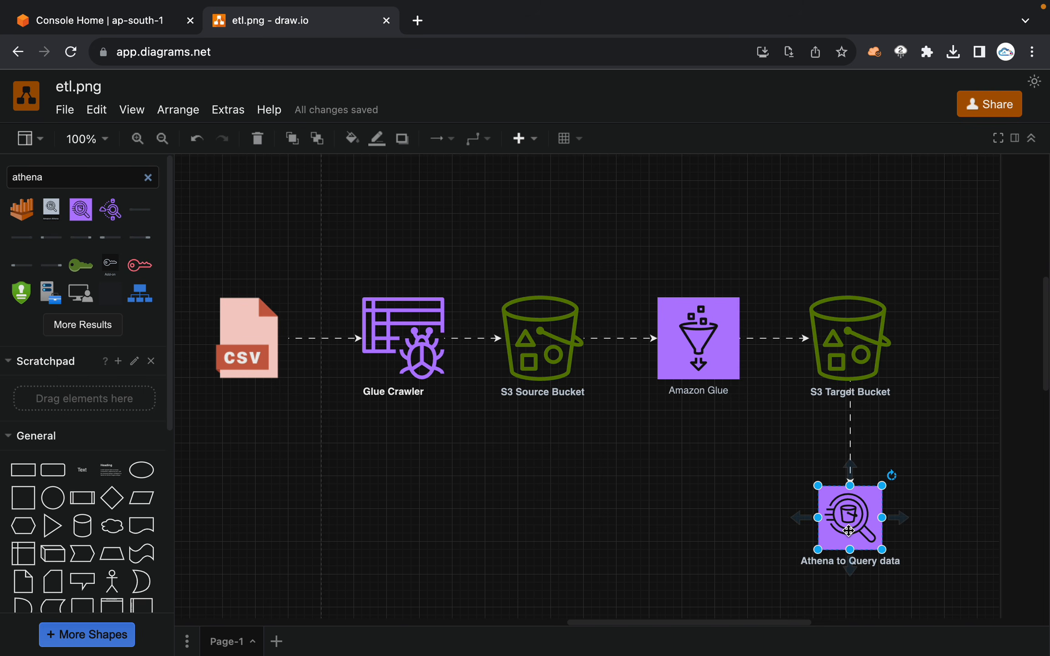
left_click(621, 515)
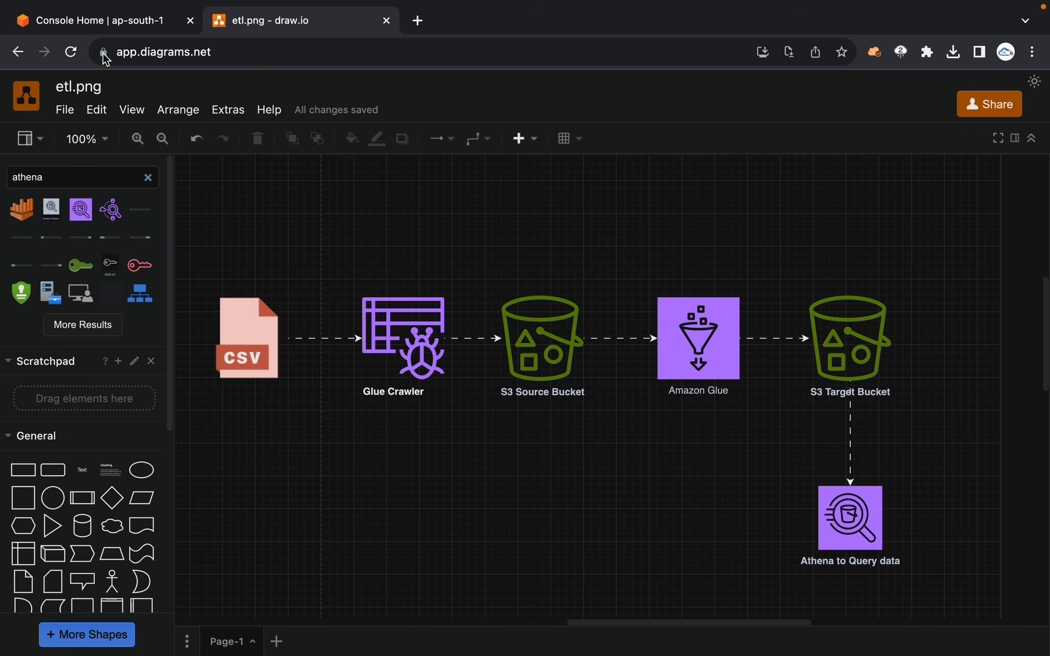
left_click(106, 26)
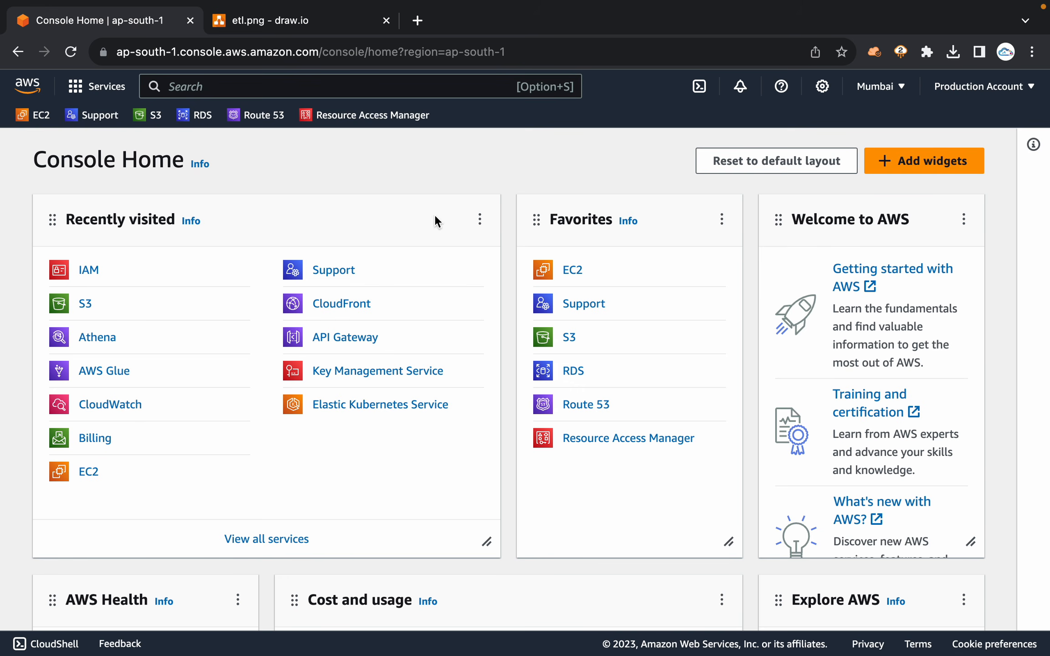
left_click(300, 31)
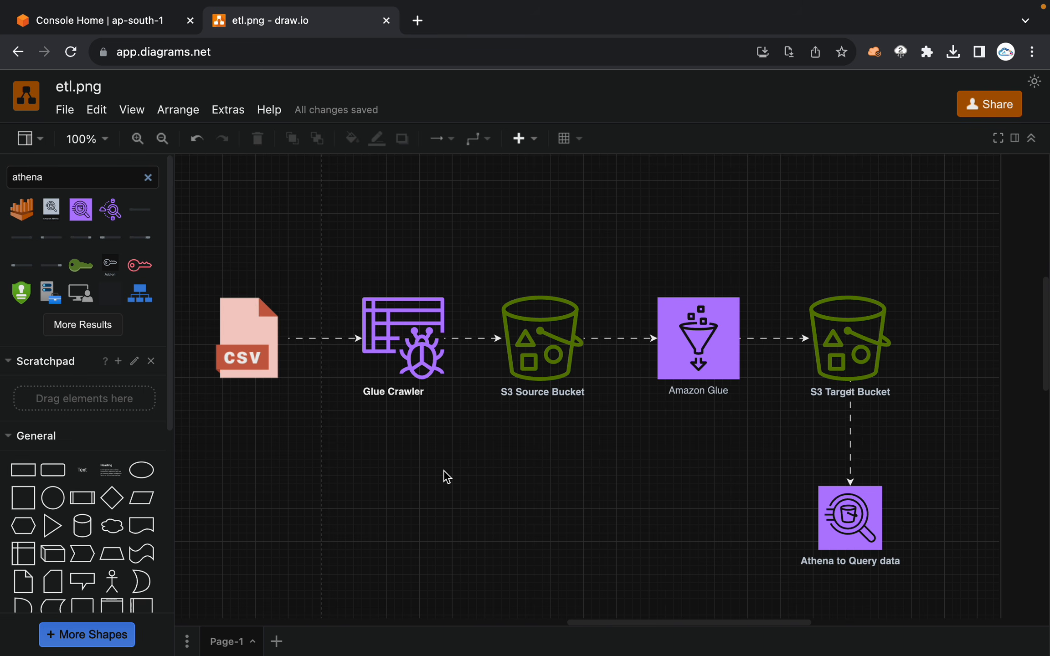
left_click(543, 337)
left_click(849, 350)
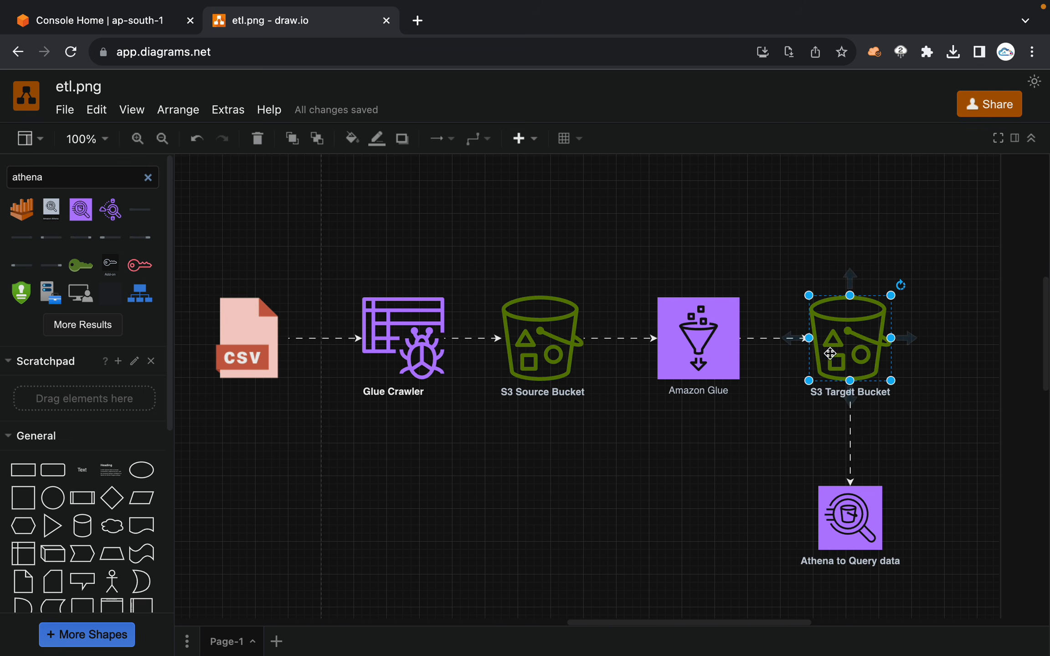
left_click(652, 486)
left_click(841, 506)
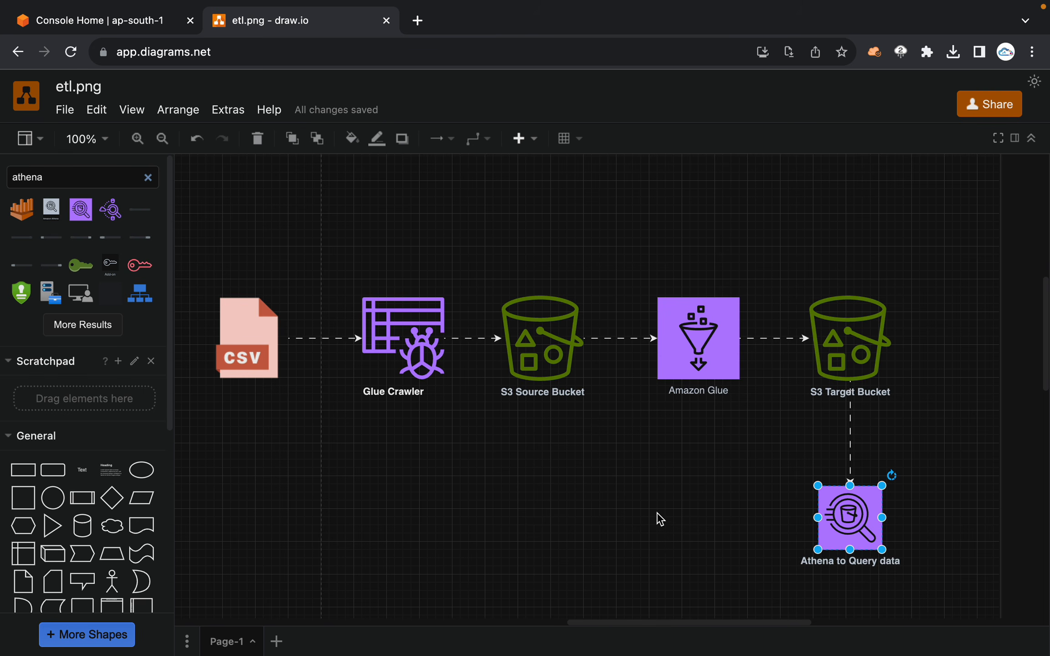
Step: Switch to the AWS console and open S3, rechecking the source bucket and Glue stages in the draw.io diagram
left_click(124, 25)
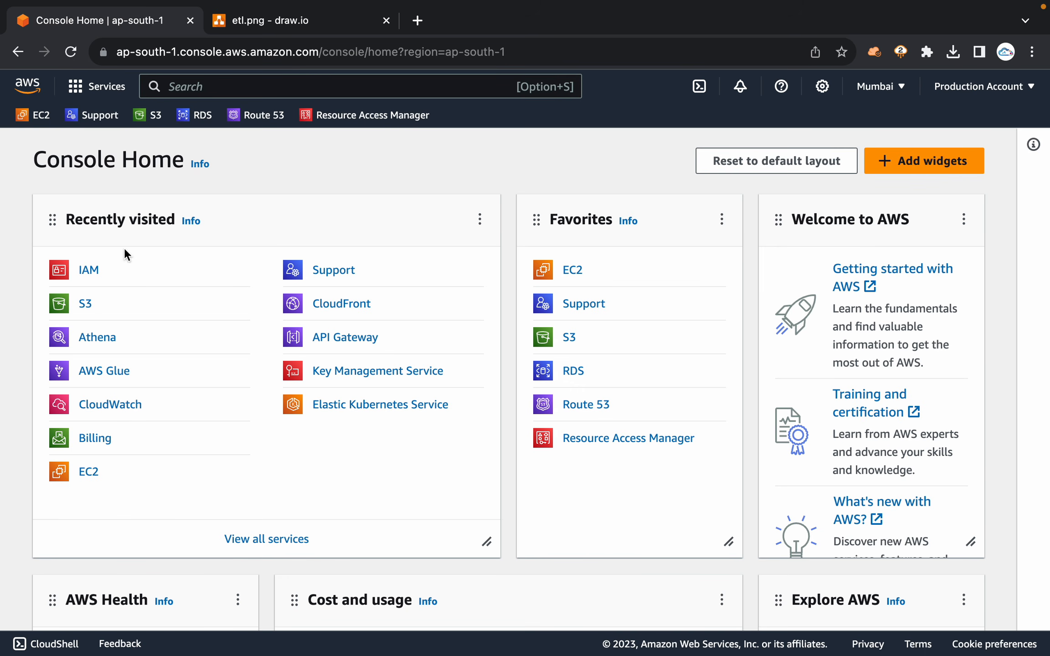
left_click(85, 305)
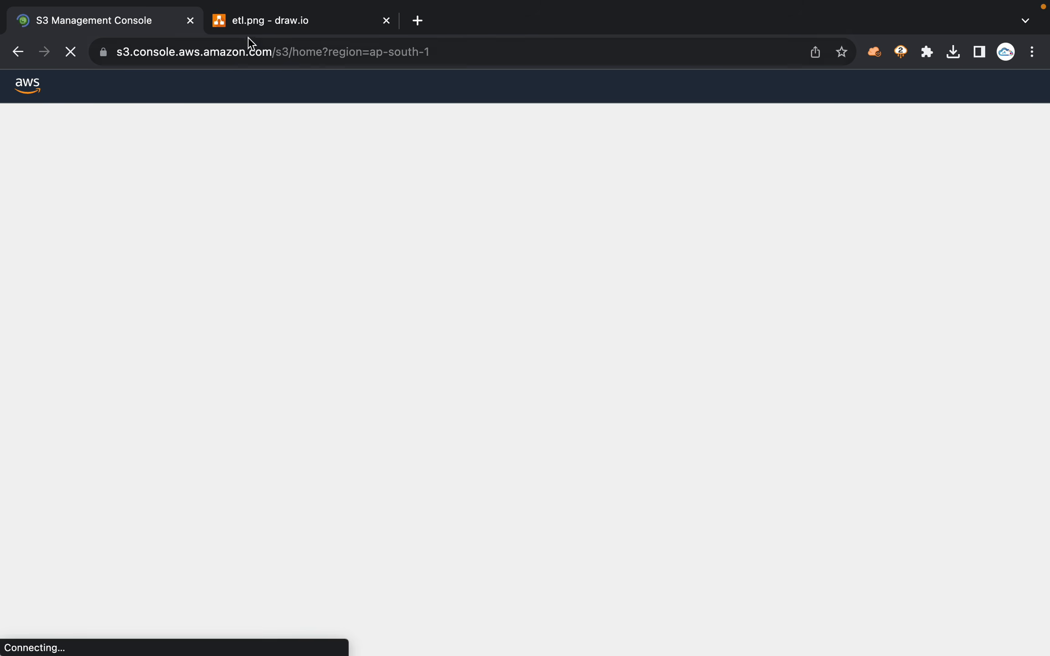
left_click(250, 35)
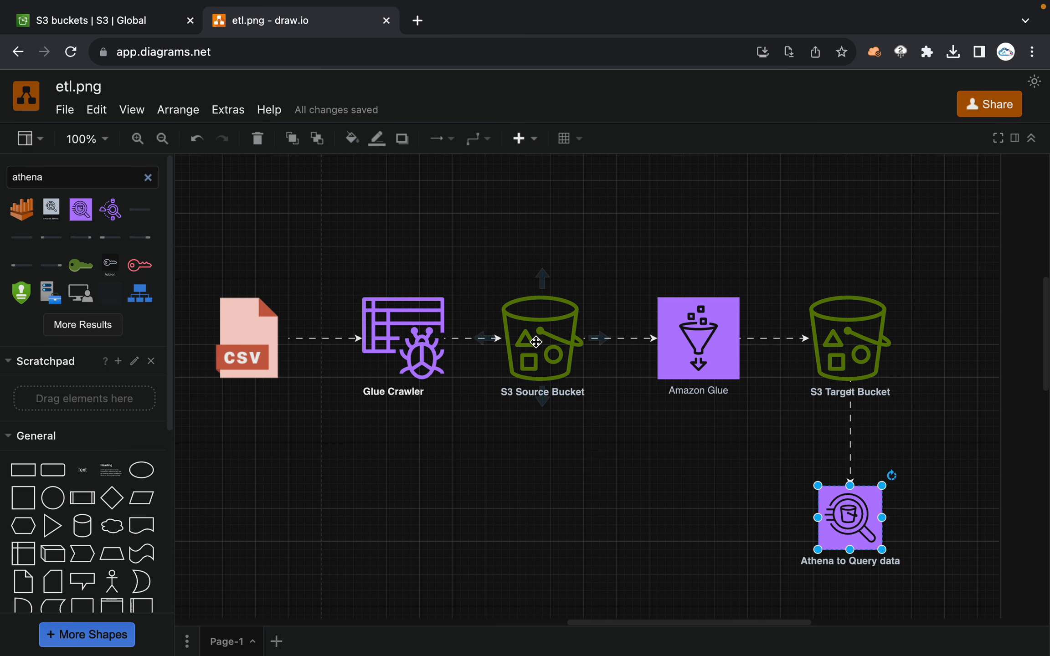
left_click(695, 339)
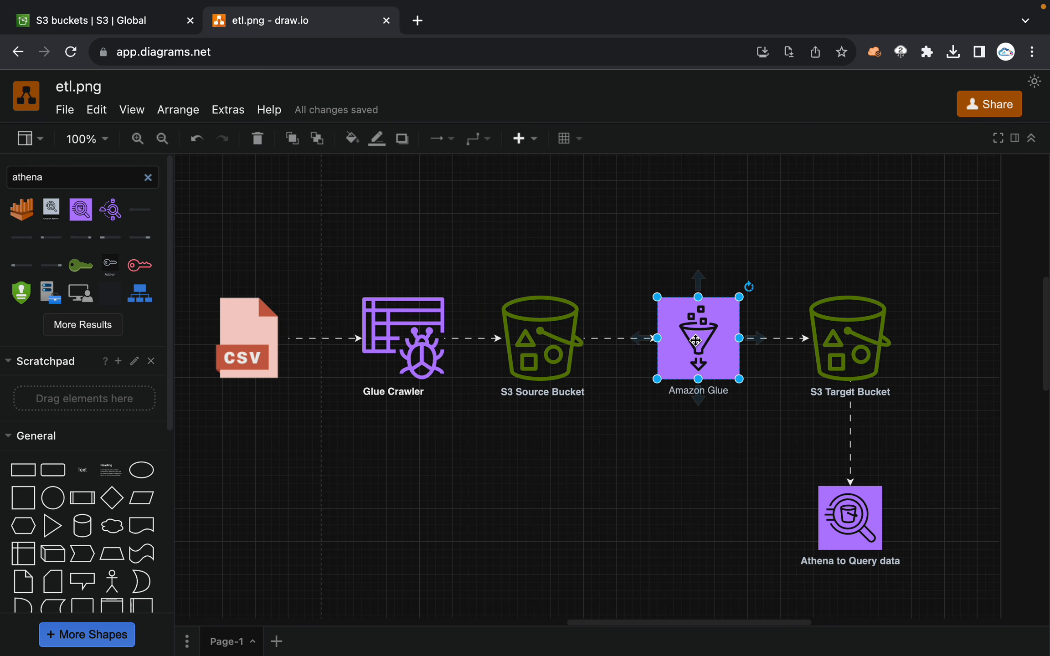
left_click(549, 338)
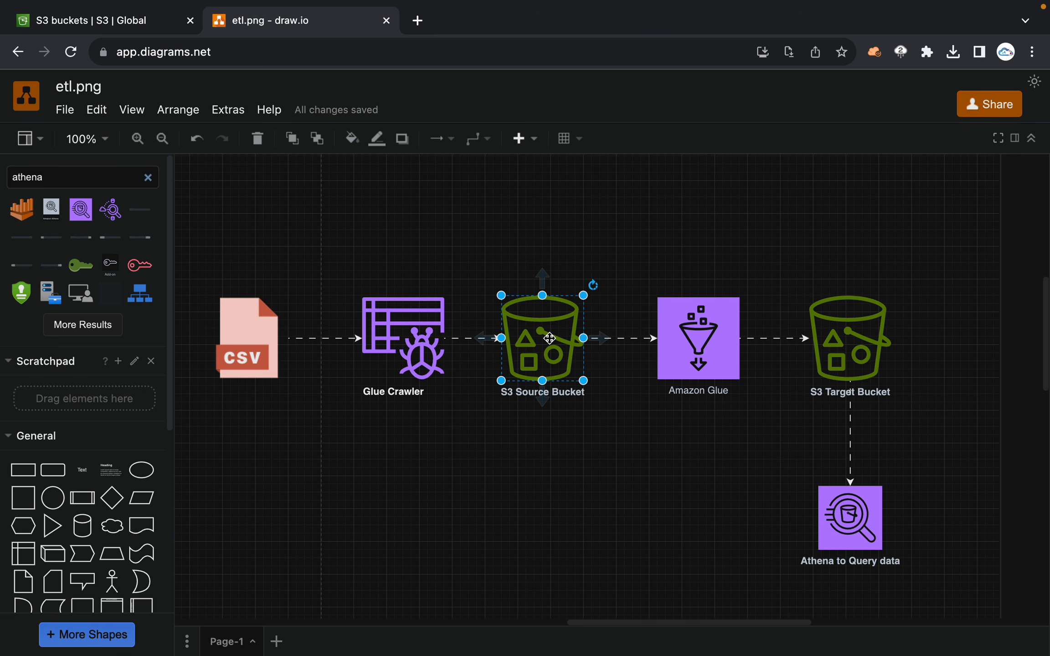
left_click(112, 25)
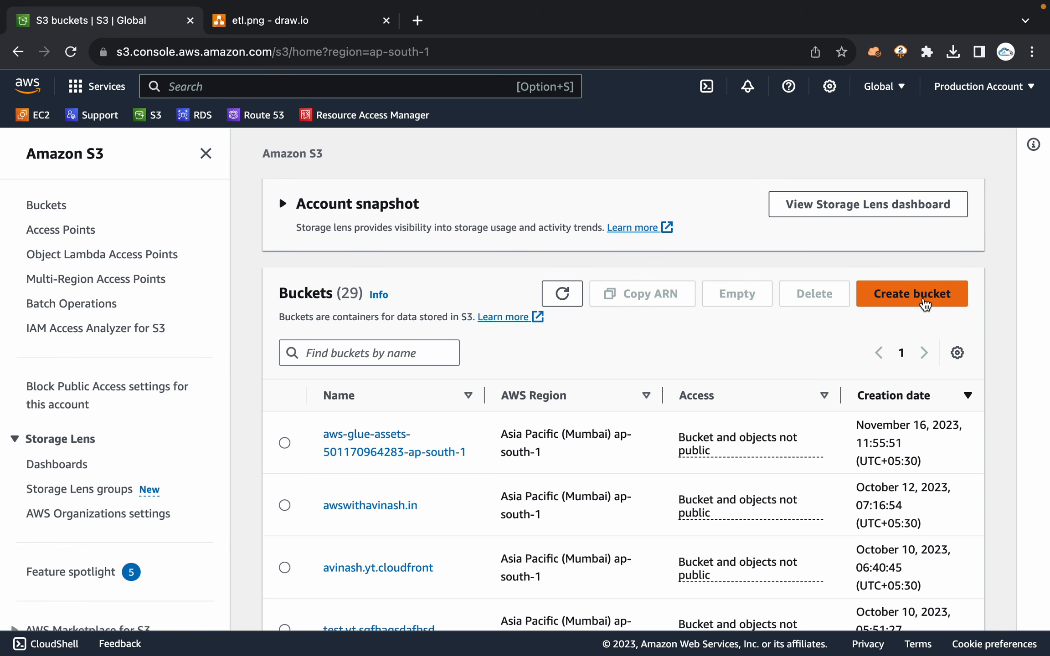
Step: Create an S3 bucket named with the owner's first name followed by ".etl.source", keeping the default settings
left_click(925, 304)
left_click(377, 355)
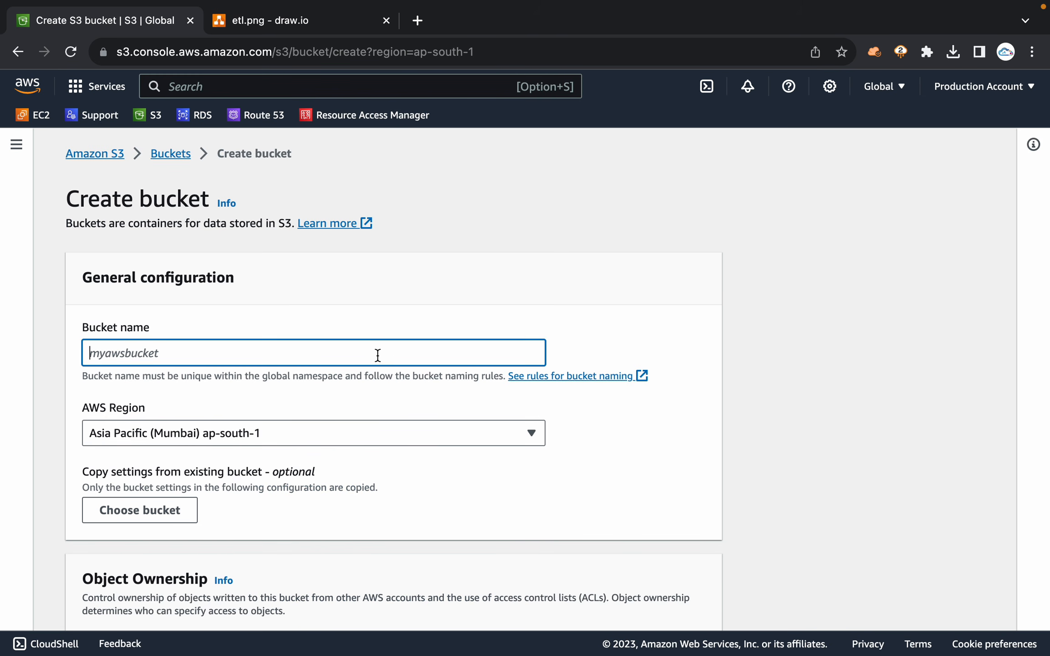
type("avinash.etl.source")
scroll(716, 419, "down", 6)
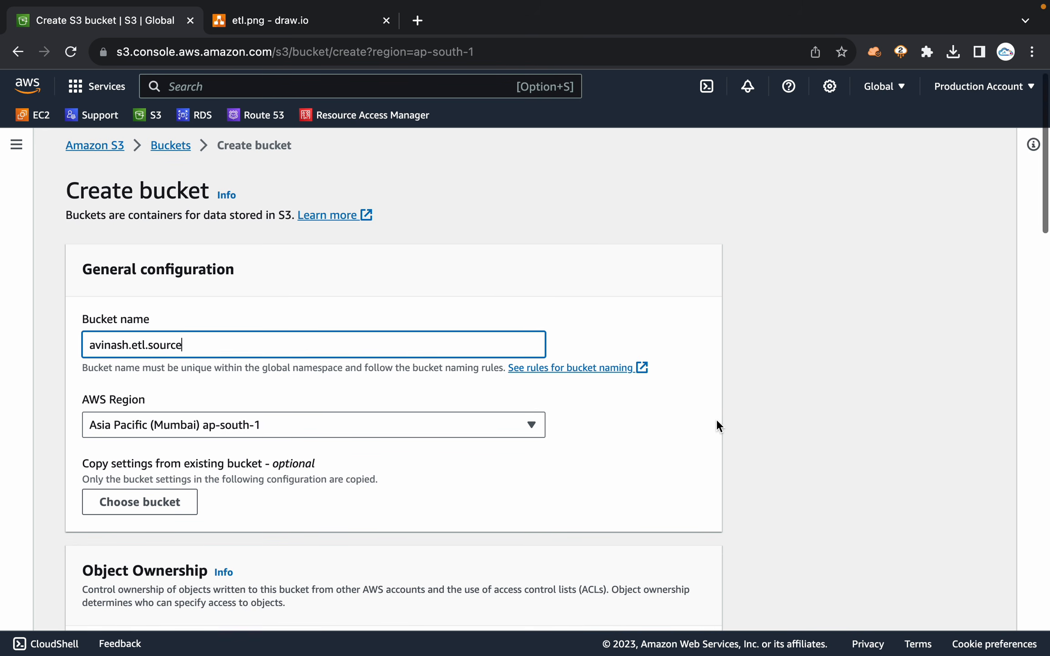
scroll(715, 419, "down", 15)
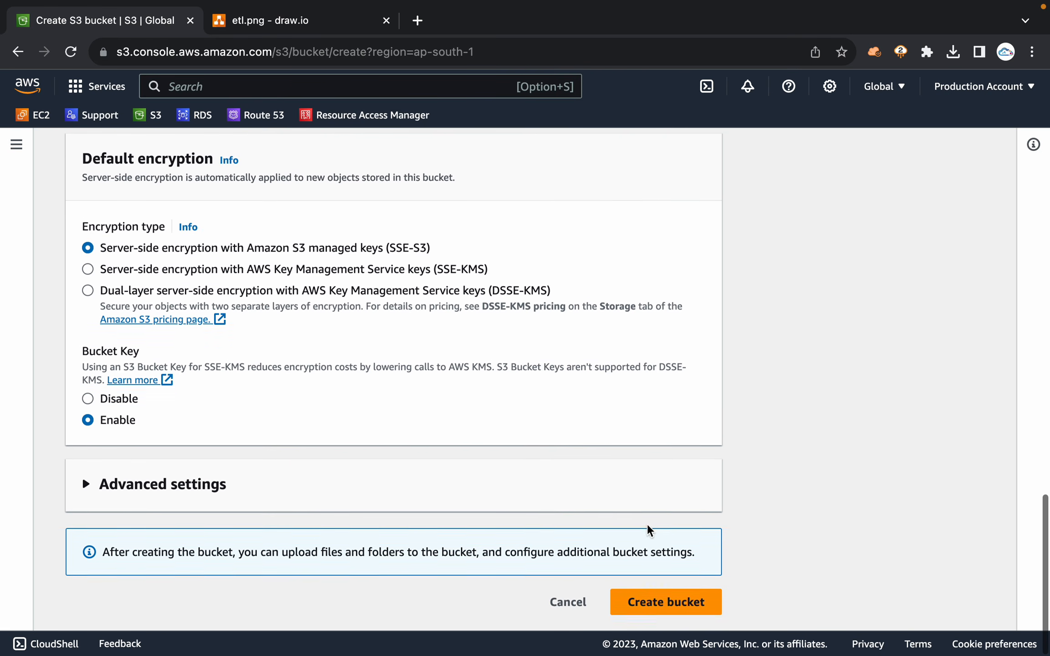
left_click(662, 605)
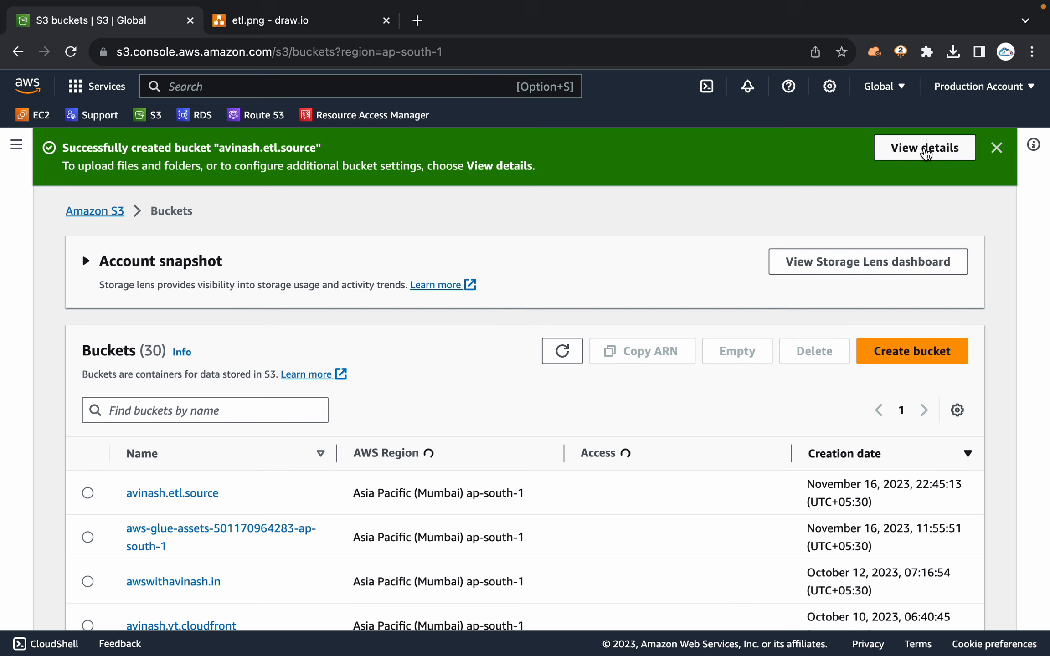
Step: Create an S3 bucket named with the owner's first name followed by ".etl.target", keeping the default settings
left_click(907, 354)
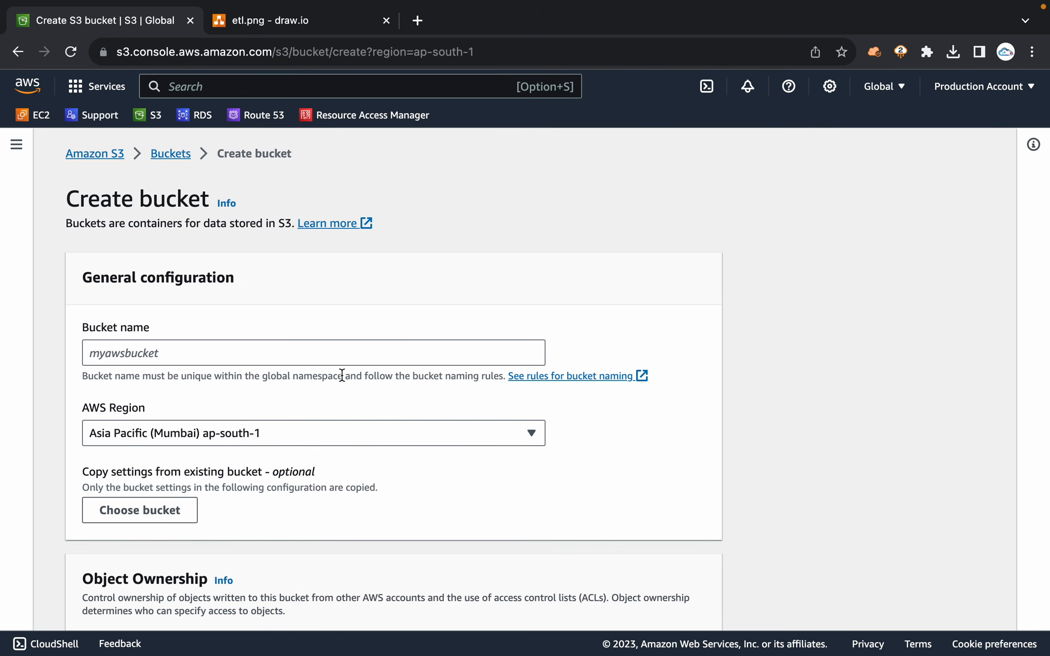
left_click(293, 352)
type("avinash.etl")
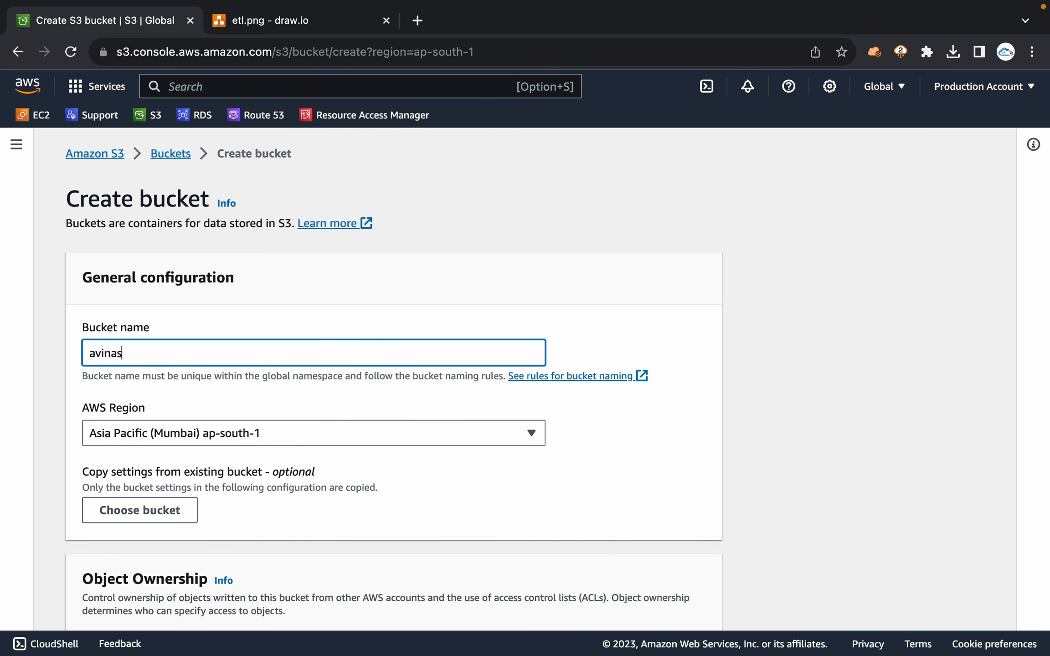
type(".target")
left_click(753, 425)
scroll(753, 426, "down", 15)
left_click(649, 599)
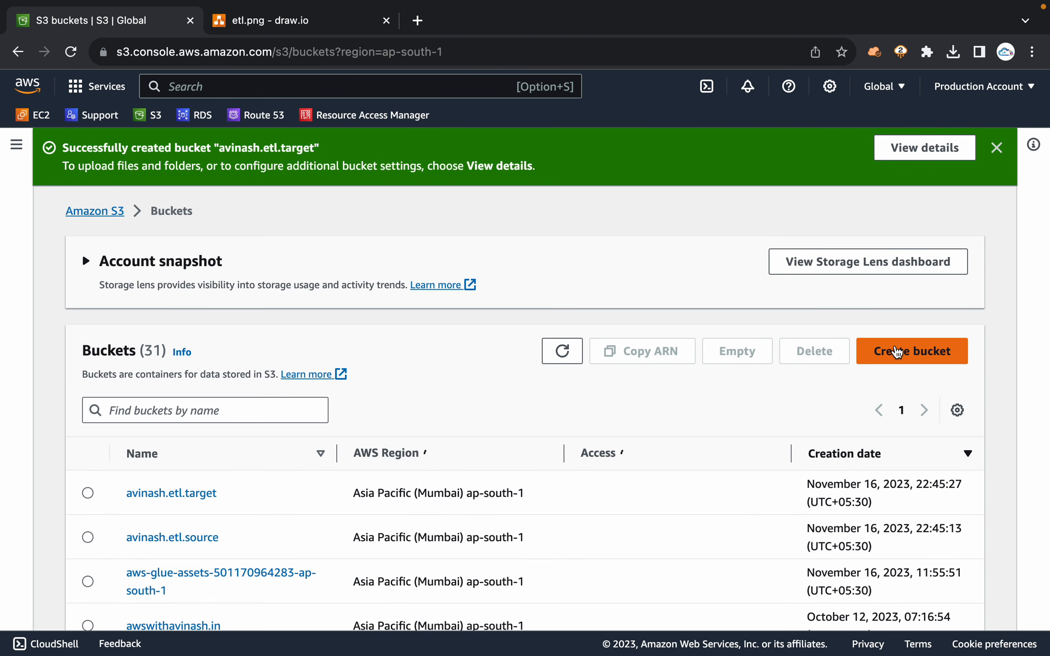
Step: Create a default-settings S3 bucket named with the owner's first name followed by ".athena.storeresults" and dismiss the success notification
left_click(896, 350)
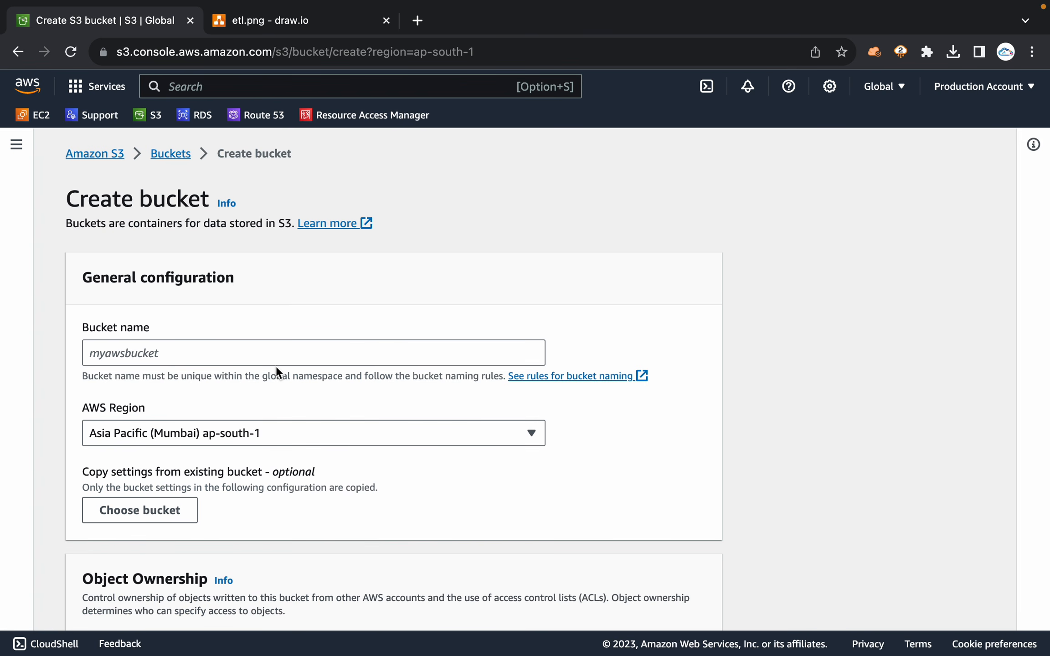
left_click(258, 353)
type("avinash")
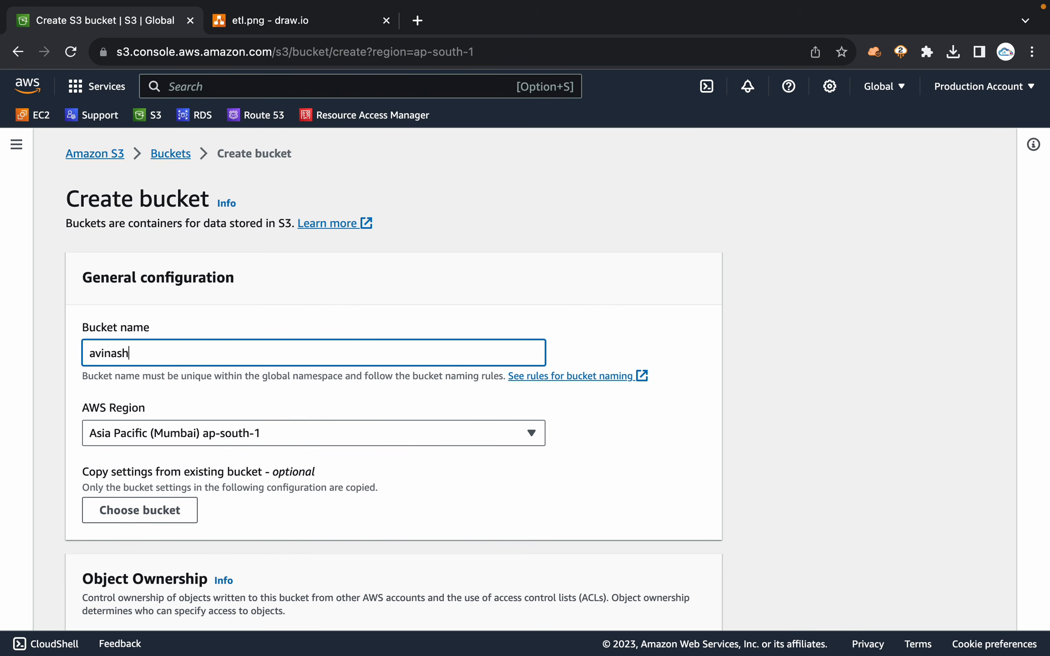
type(".athena.storeresults")
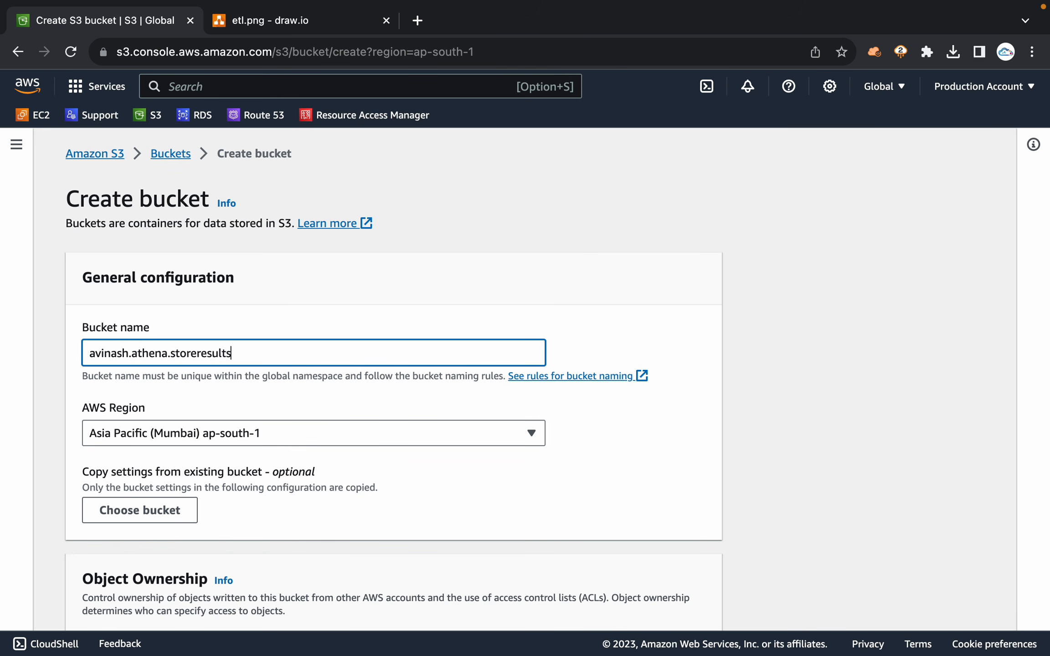
left_click(795, 463)
scroll(795, 462, "down", 20)
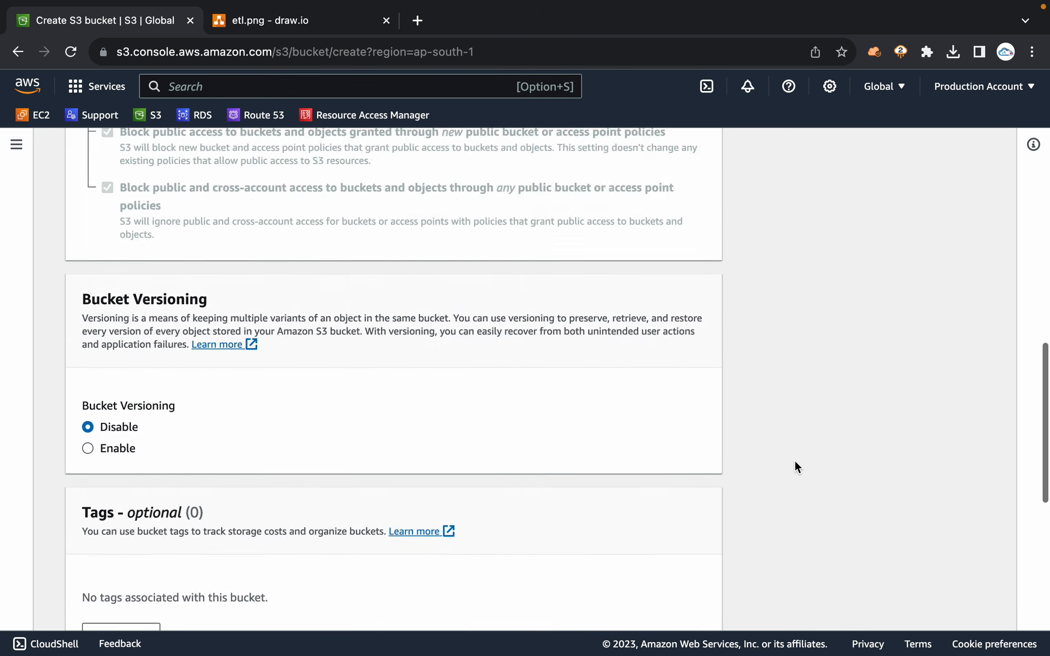
left_click(668, 597)
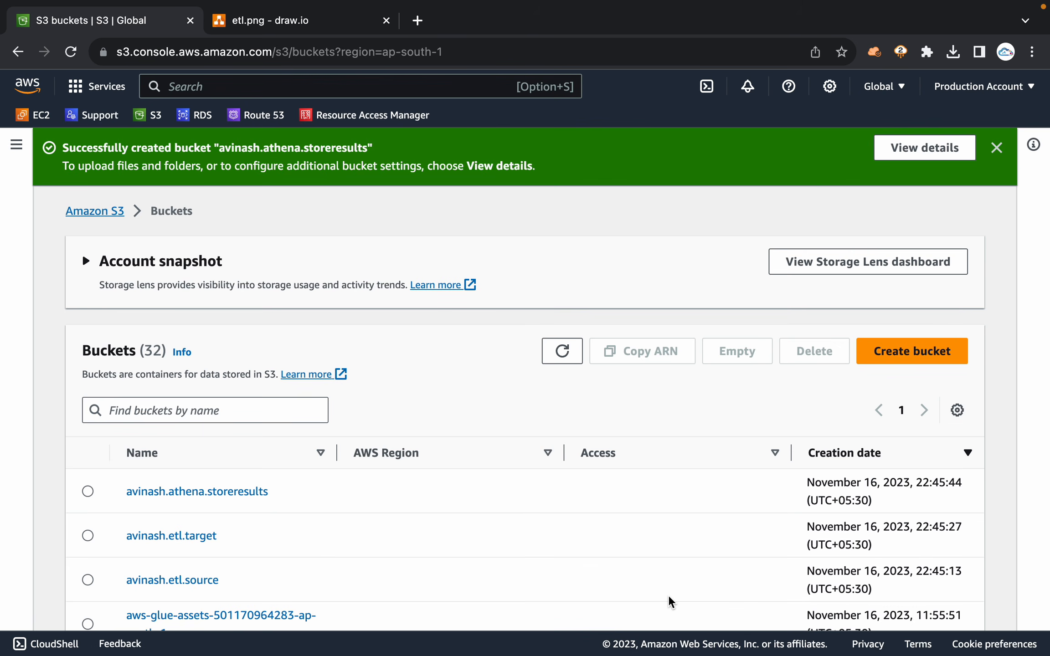
left_click(995, 147)
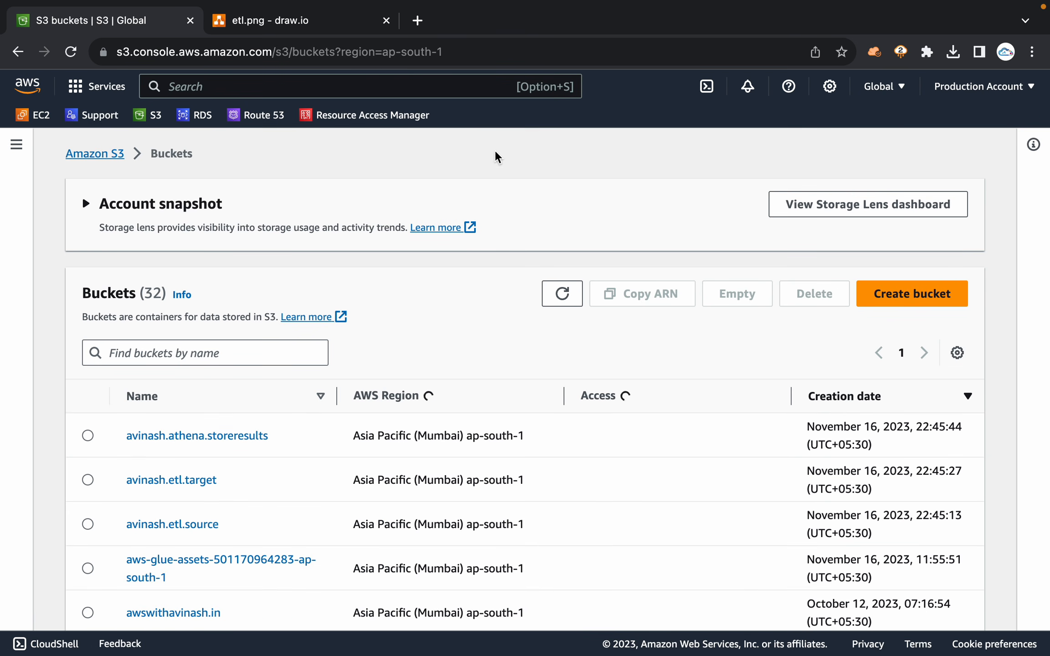
left_click_drag(251, 513, 129, 398)
left_click(466, 301)
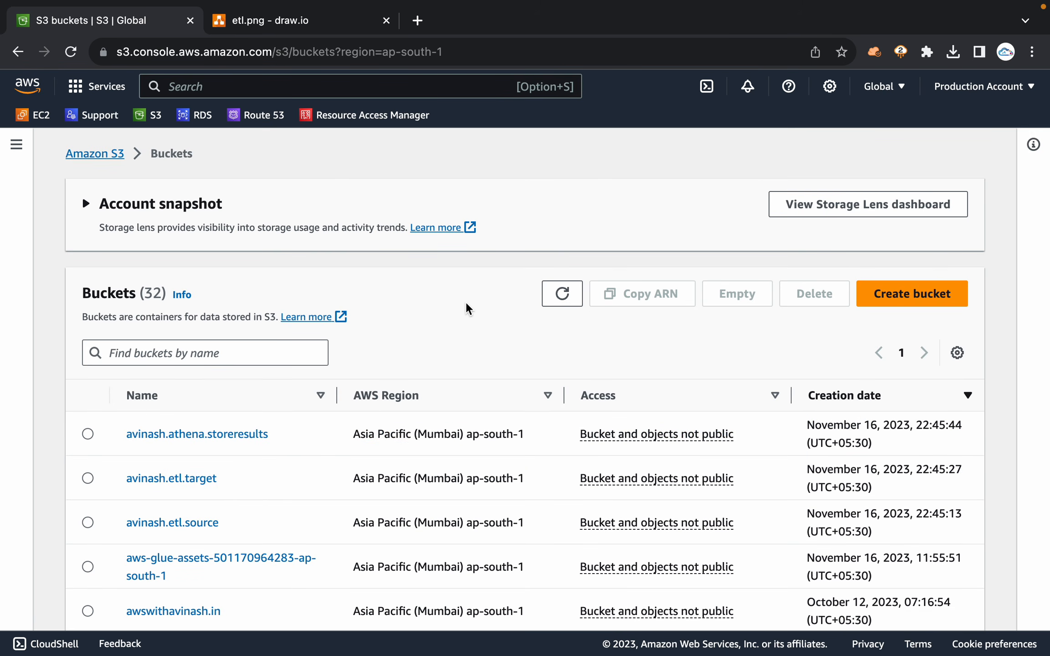
Step: Open IAM in a separate browser tab and show the account's list of roles
left_click(254, 86)
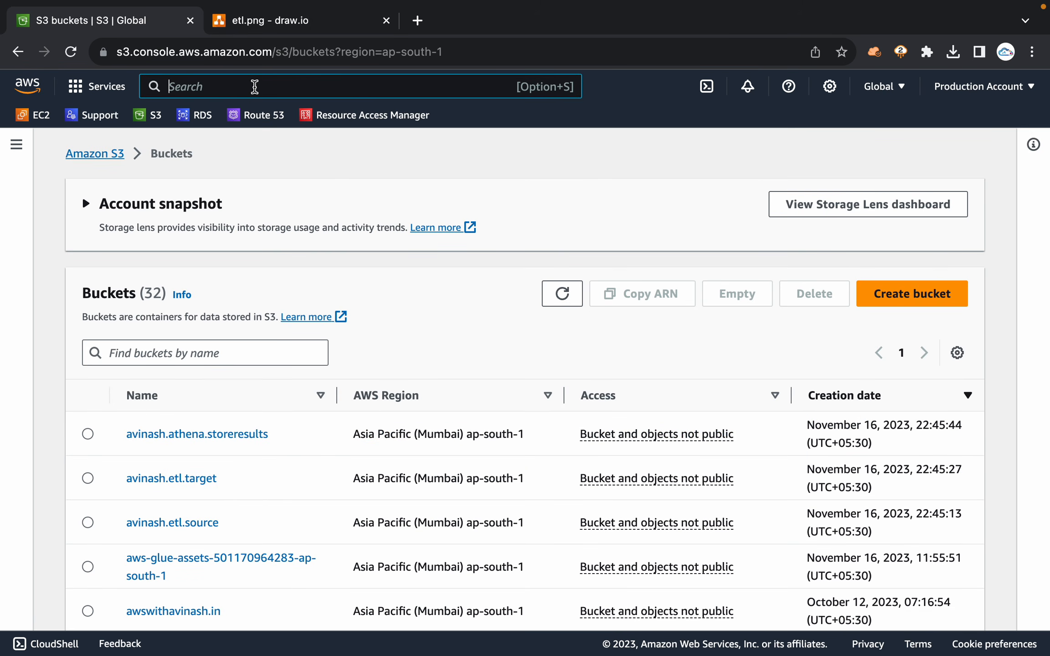
type("iam")
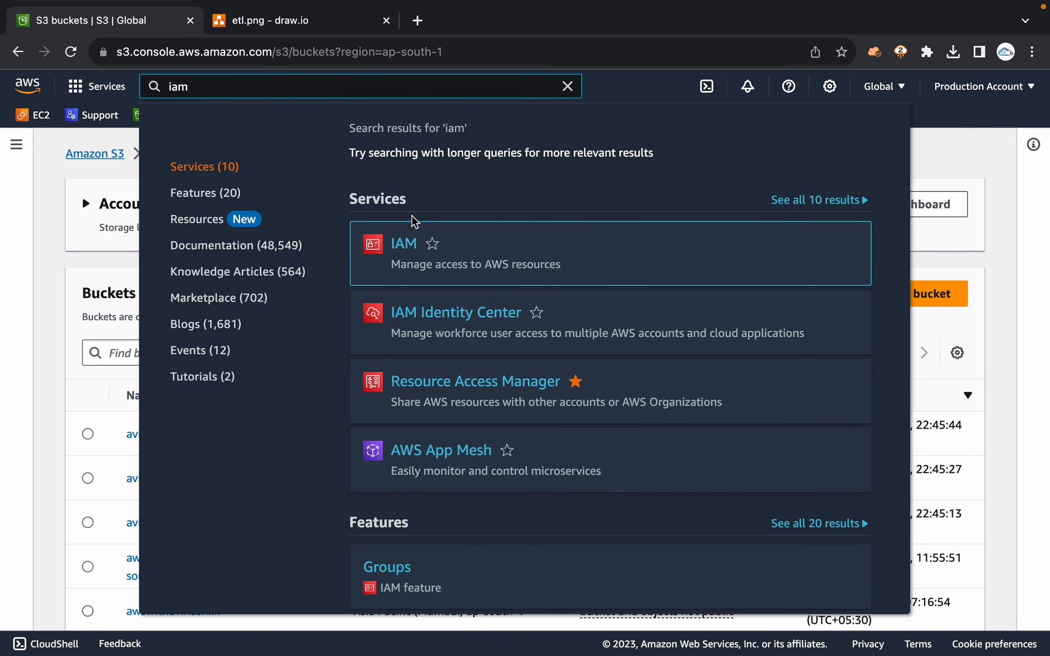
left_click(403, 244, "super")
left_click(567, 86)
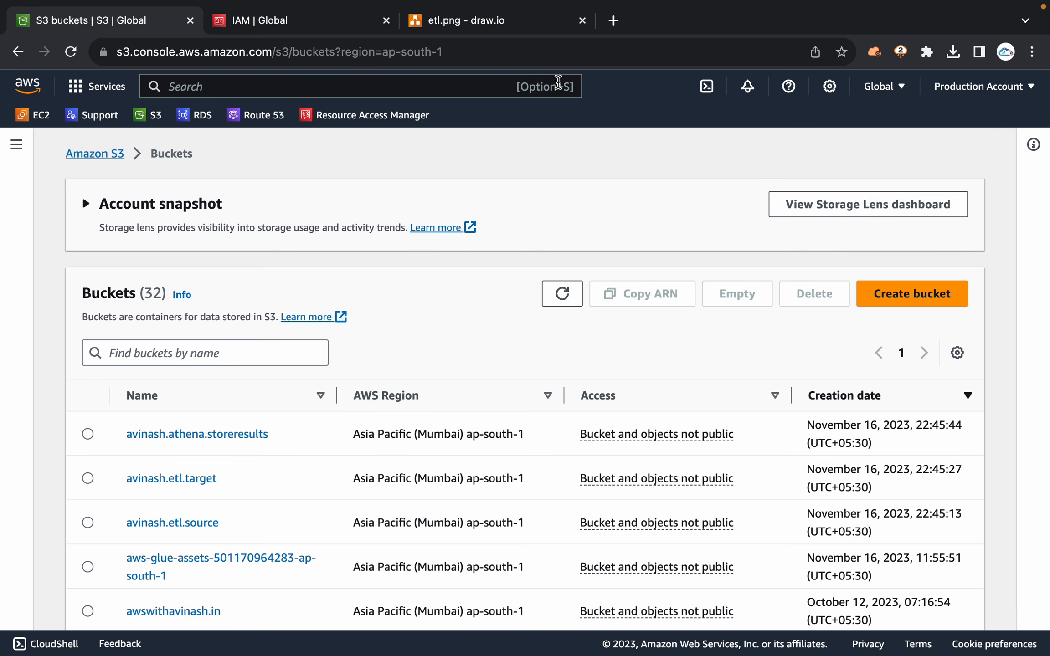
left_click(287, 22)
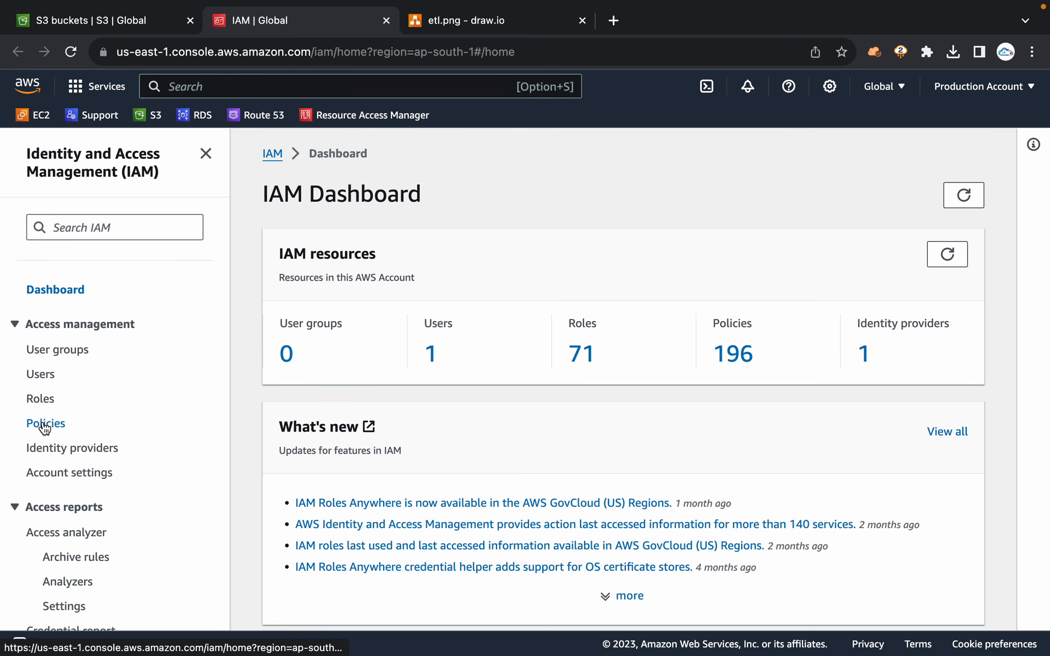
left_click(42, 398)
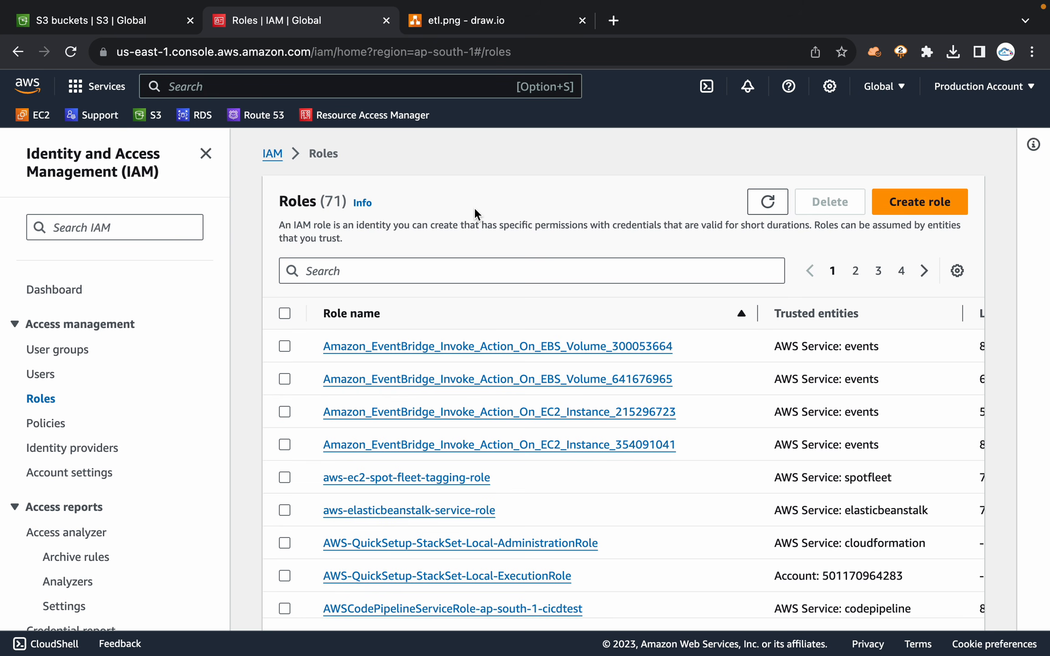
Step: Start creating a role with an AWS service as trusted entity and Glue as its use case, and continue to permissions
left_click(893, 210)
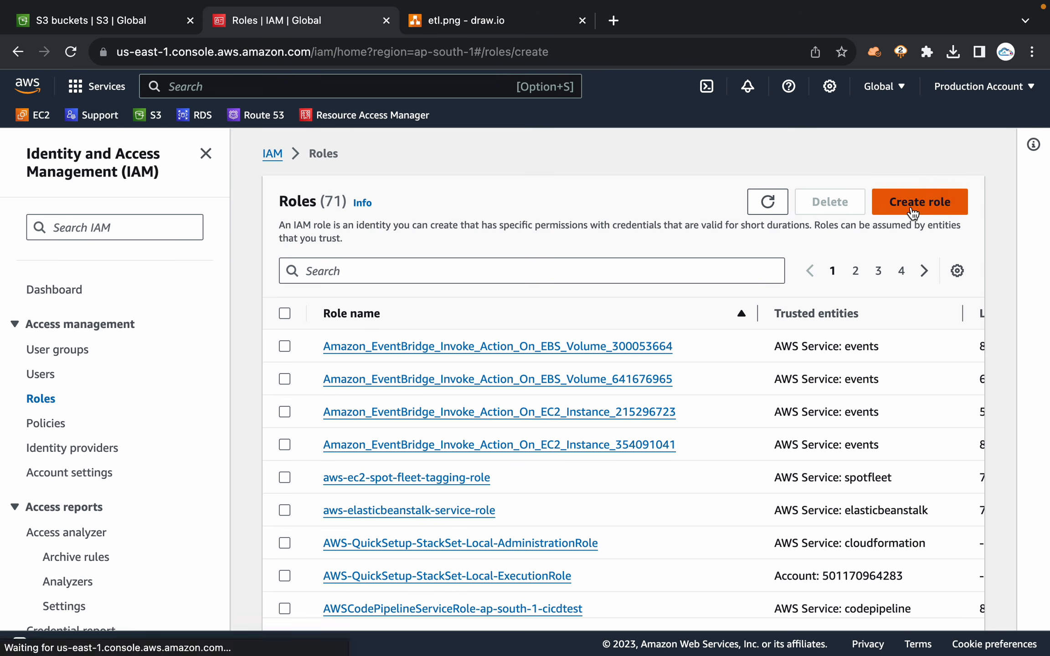
scroll(850, 336, "down", 5)
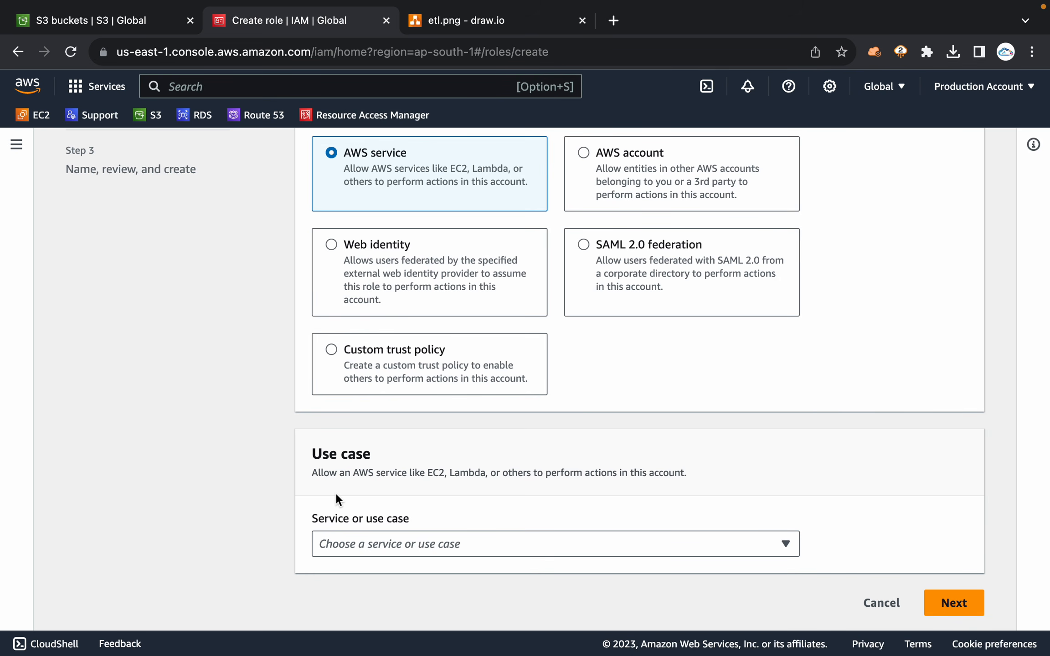
left_click(405, 550)
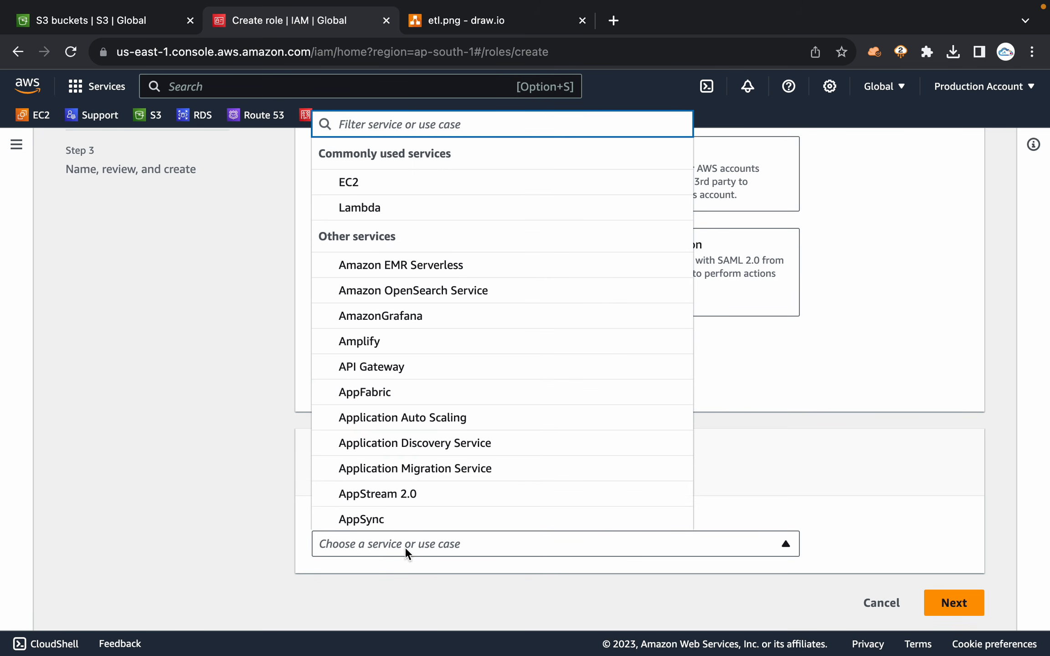
type("glue")
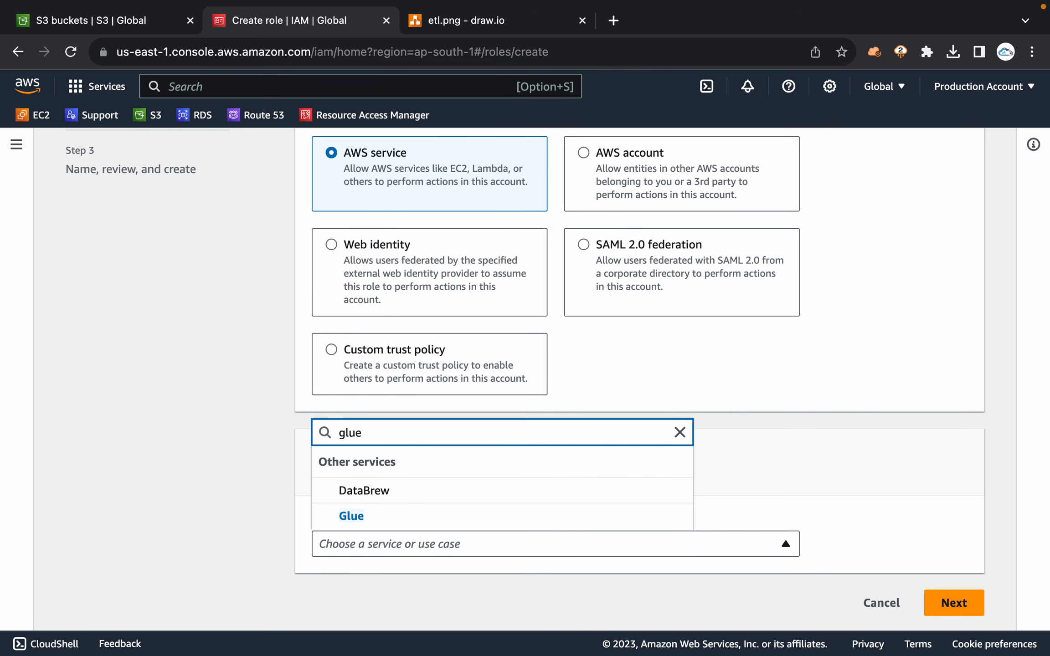
left_click(358, 522)
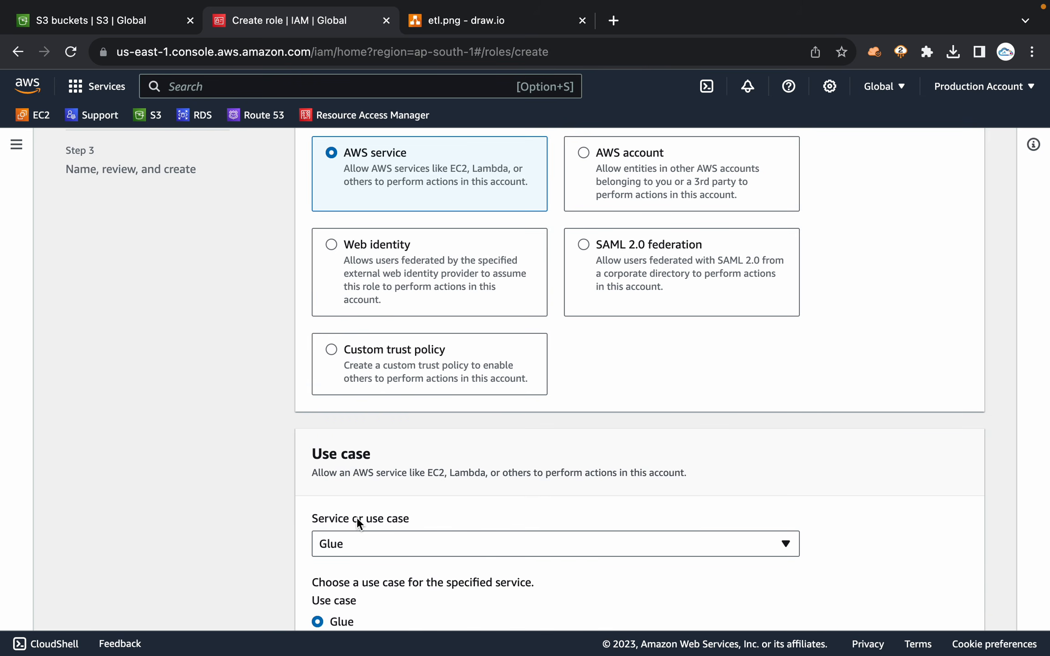
scroll(336, 458, "down", 2)
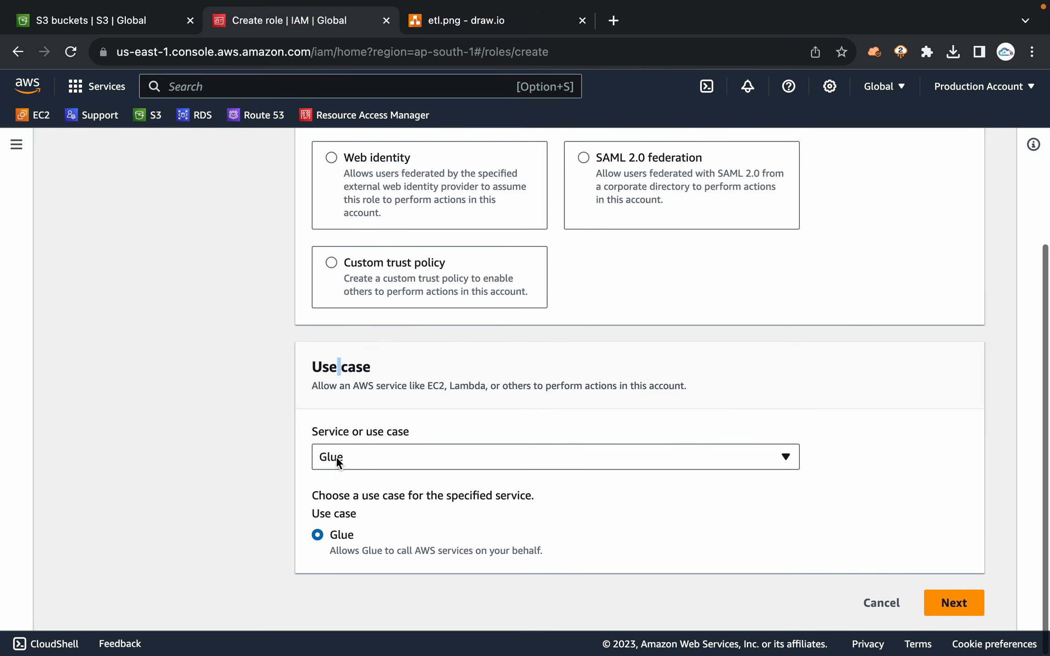
double_click(341, 534)
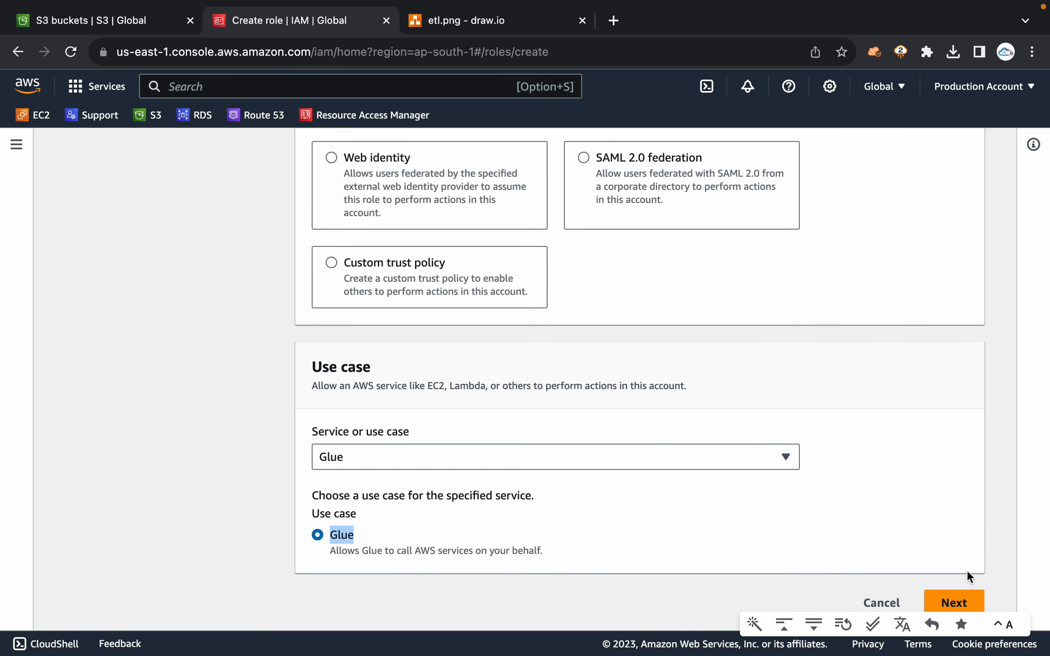
left_click(952, 602)
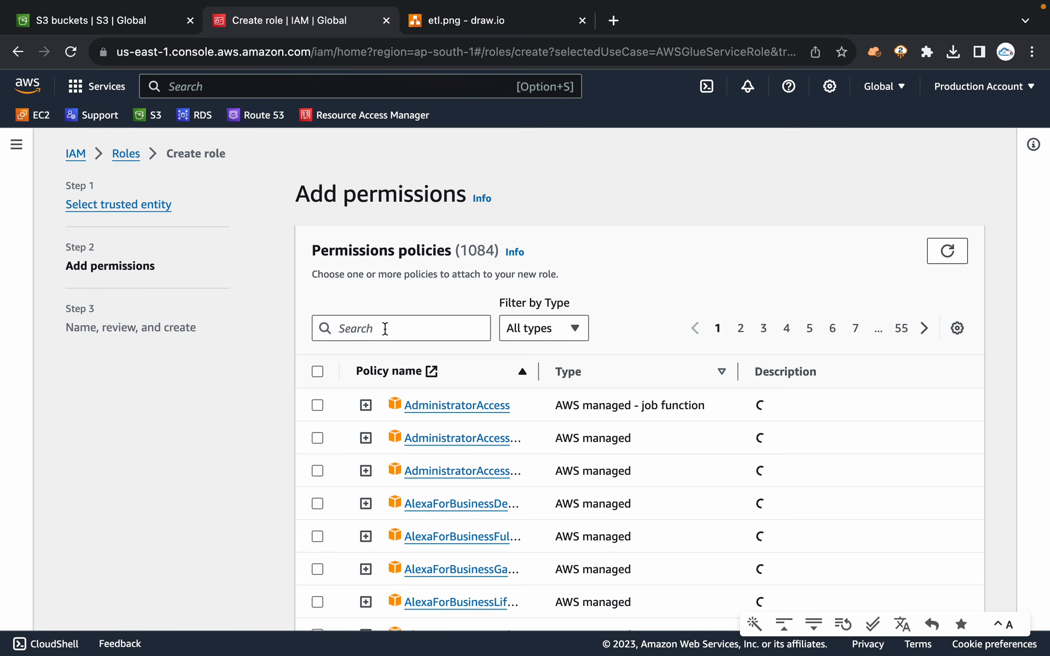
Step: Find the S3 full access policy with "s3full" and select AmazonS3FullAccess for the new role
left_click(385, 328)
type("s3")
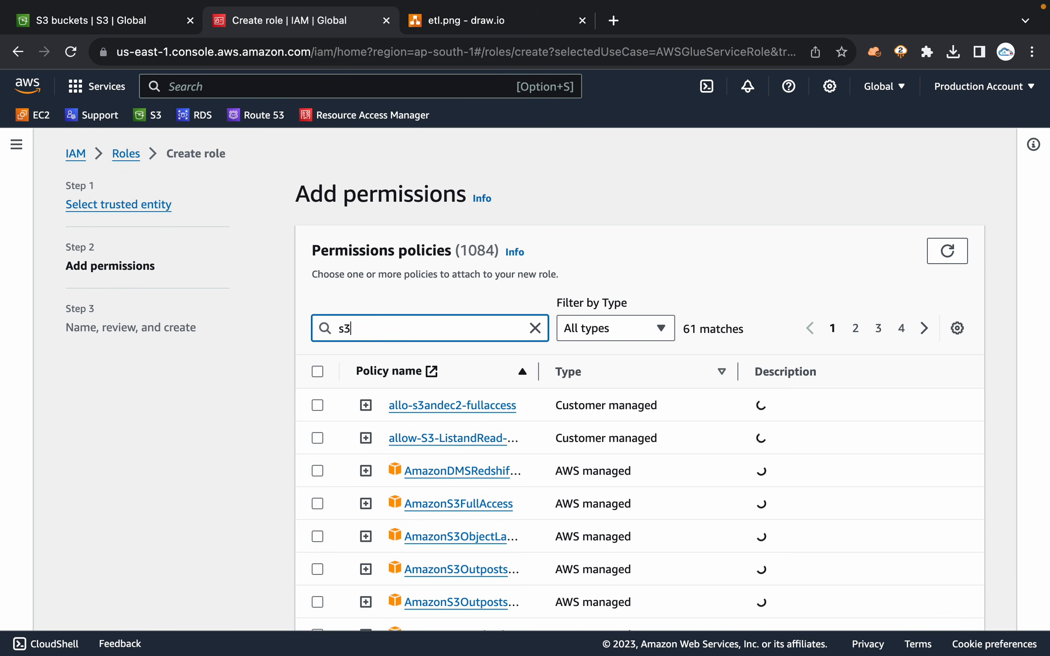
type("full")
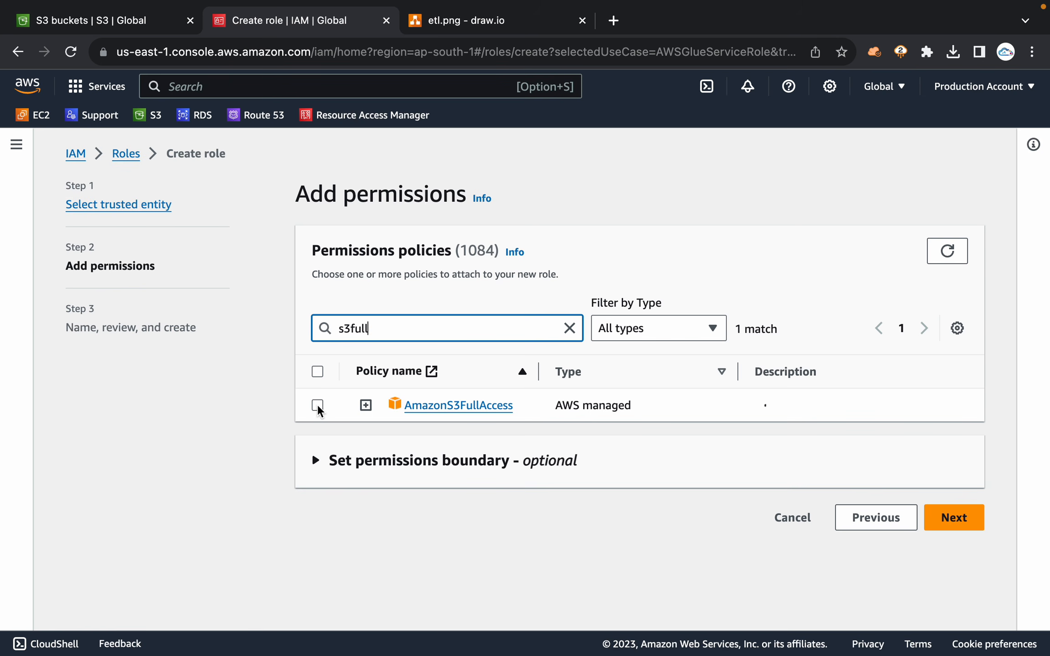
left_click(318, 405)
Step: Filter the policies by "glue", widen the policy name column and select AWSGlueServiceRole as well
left_click_drag(398, 327, 300, 333)
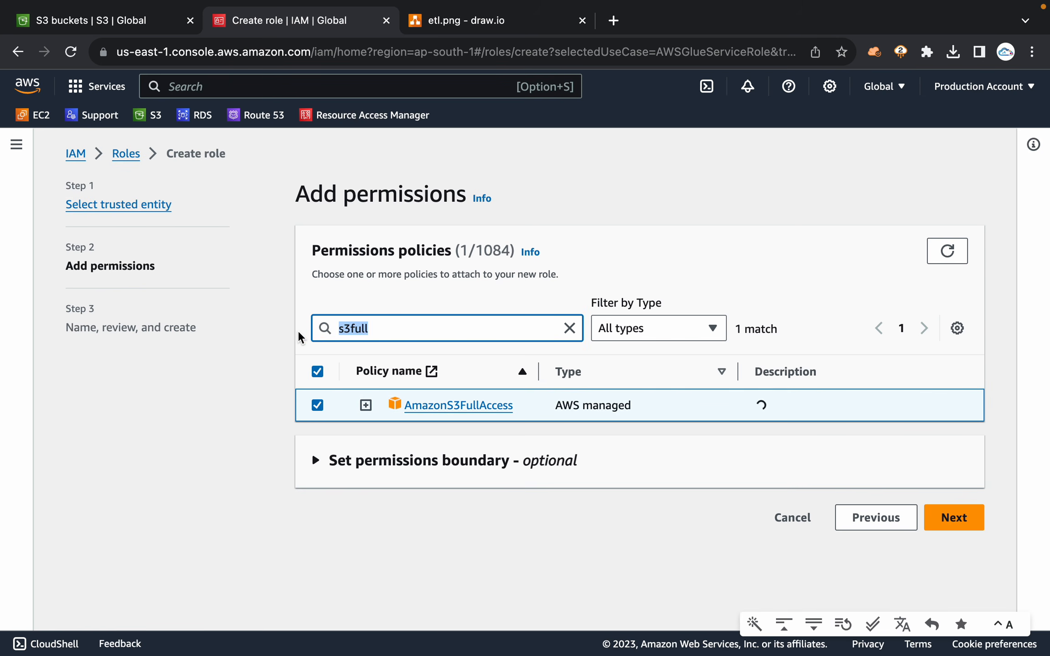
type("glue")
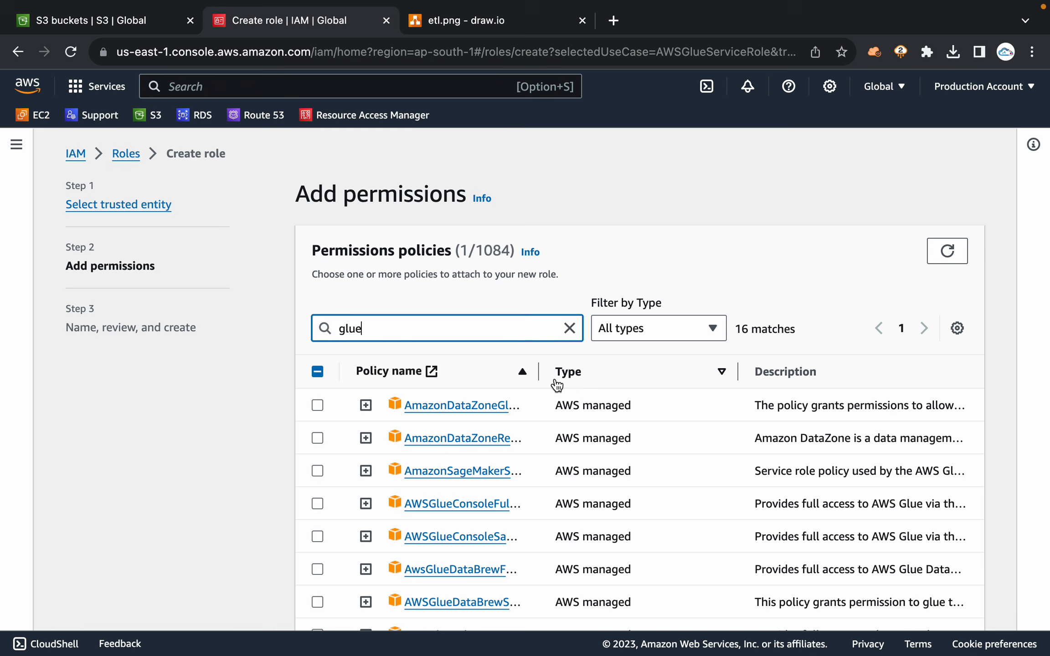
left_click_drag(542, 382, 743, 382)
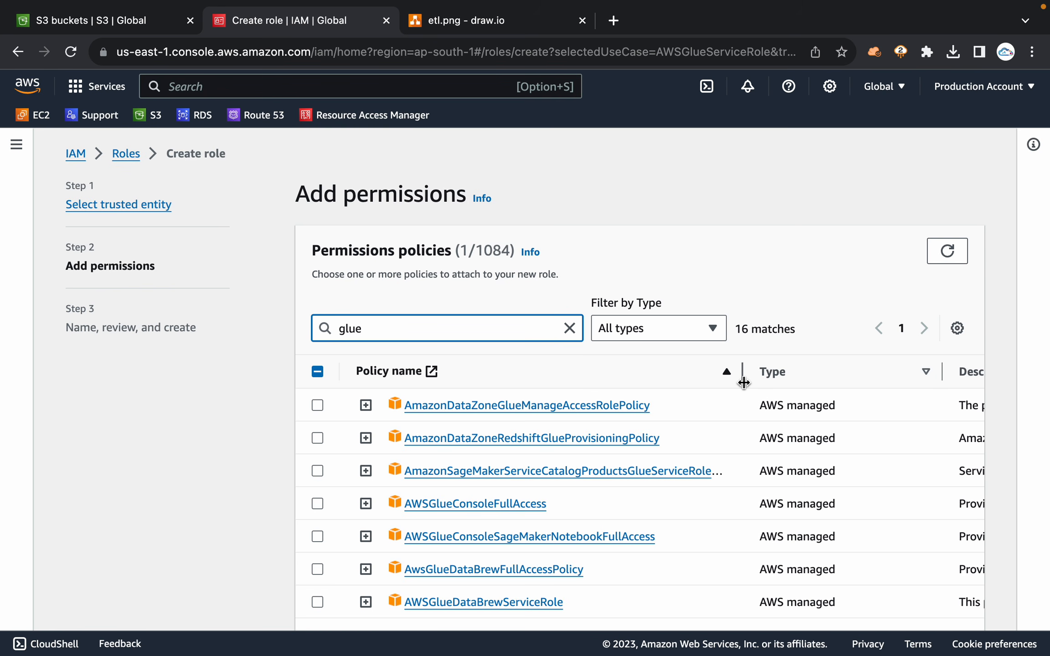
scroll(670, 493, "down", 7)
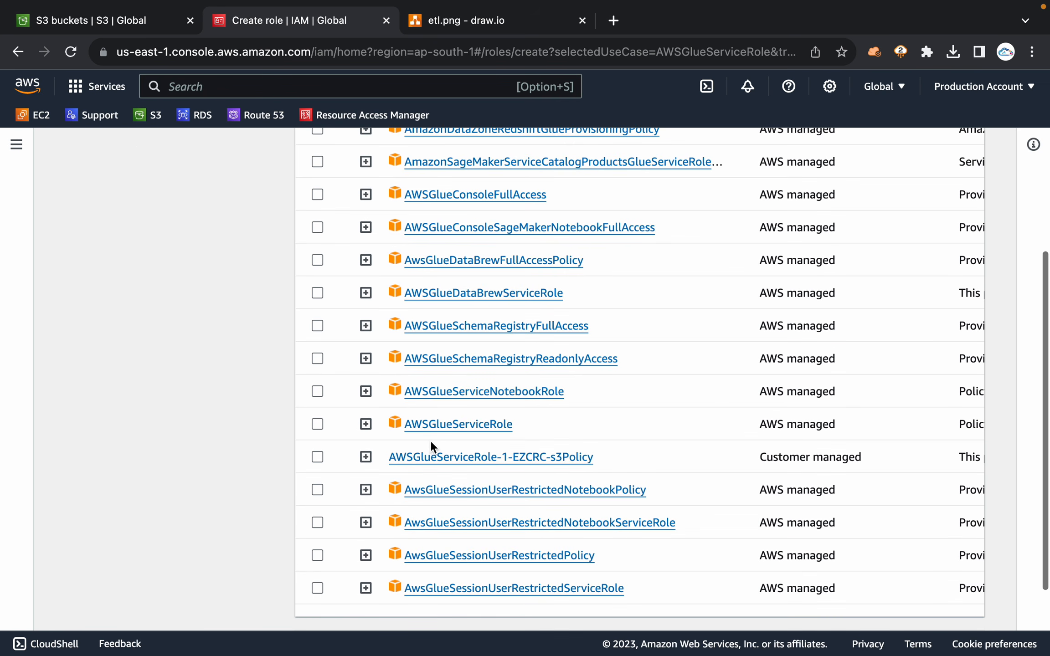
left_click(318, 424)
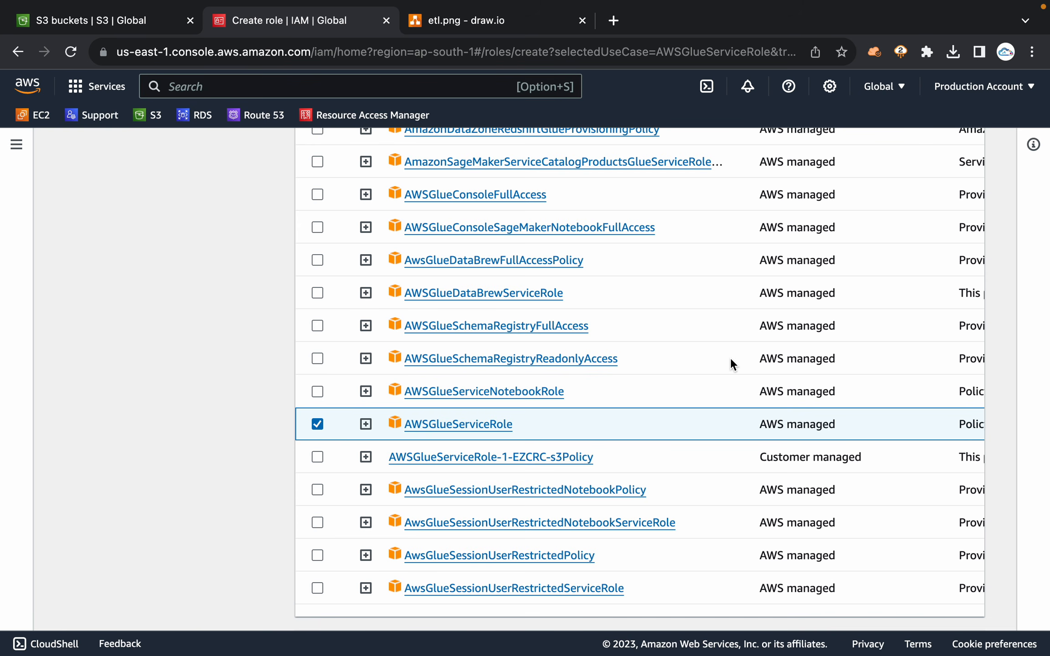
Step: Clear the policy filter and continue to the role's naming and review stage
scroll(731, 363, "up", 7)
left_click(403, 312)
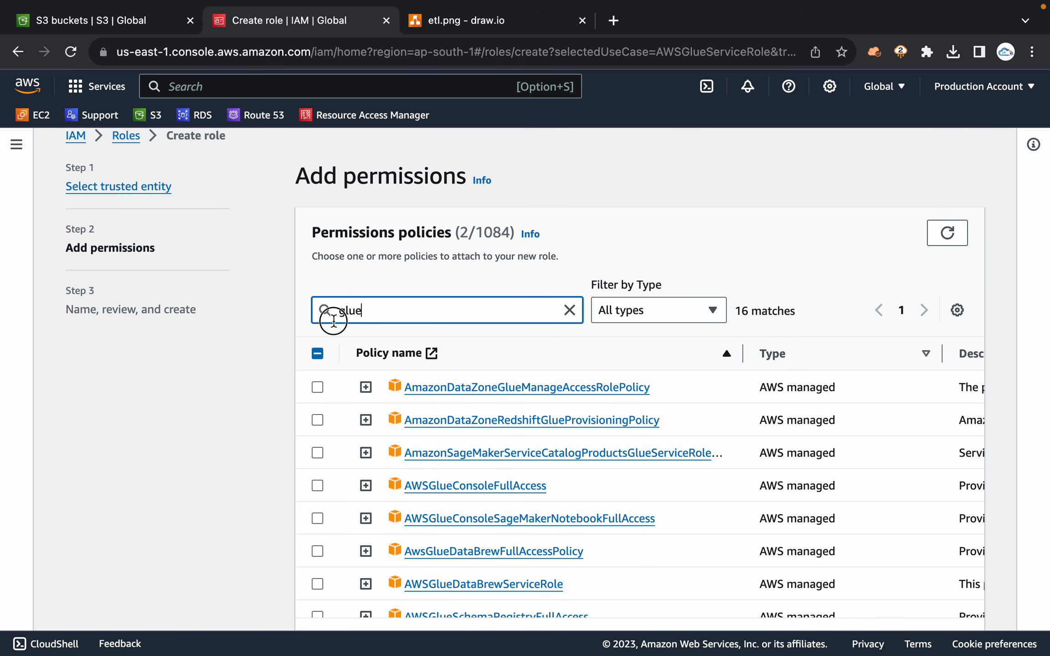
key("super+a")
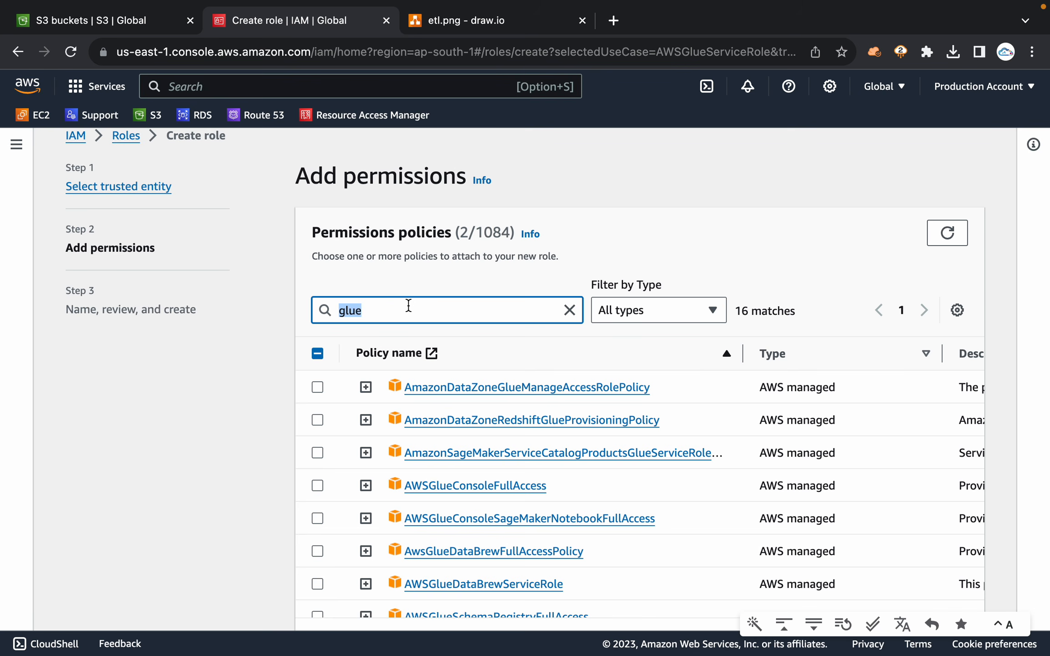
key("BackSpace")
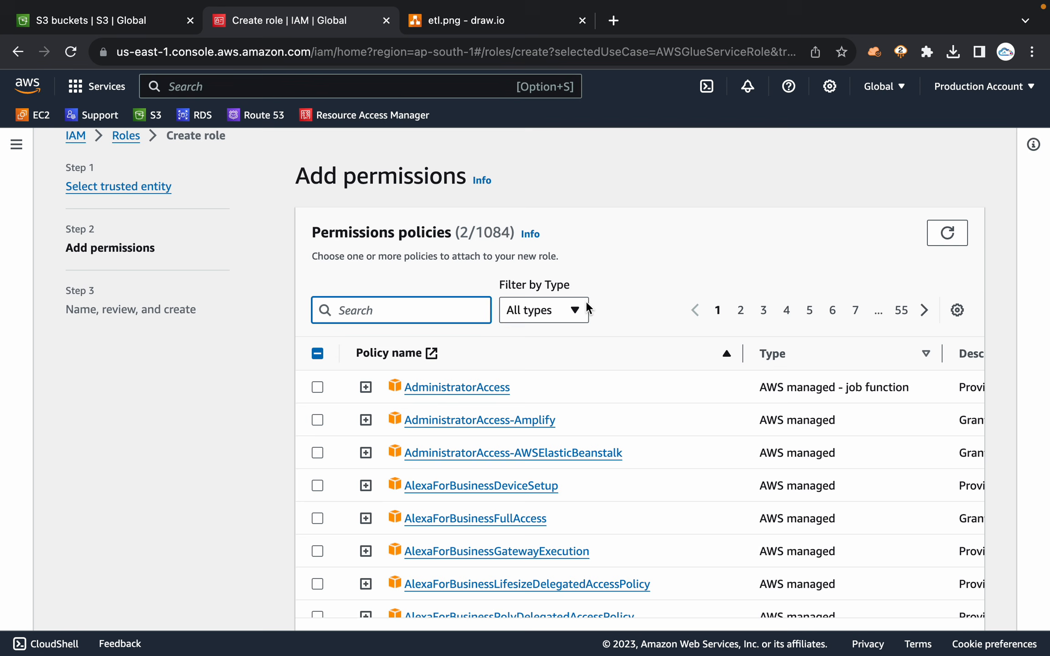
scroll(761, 272, "down", 3)
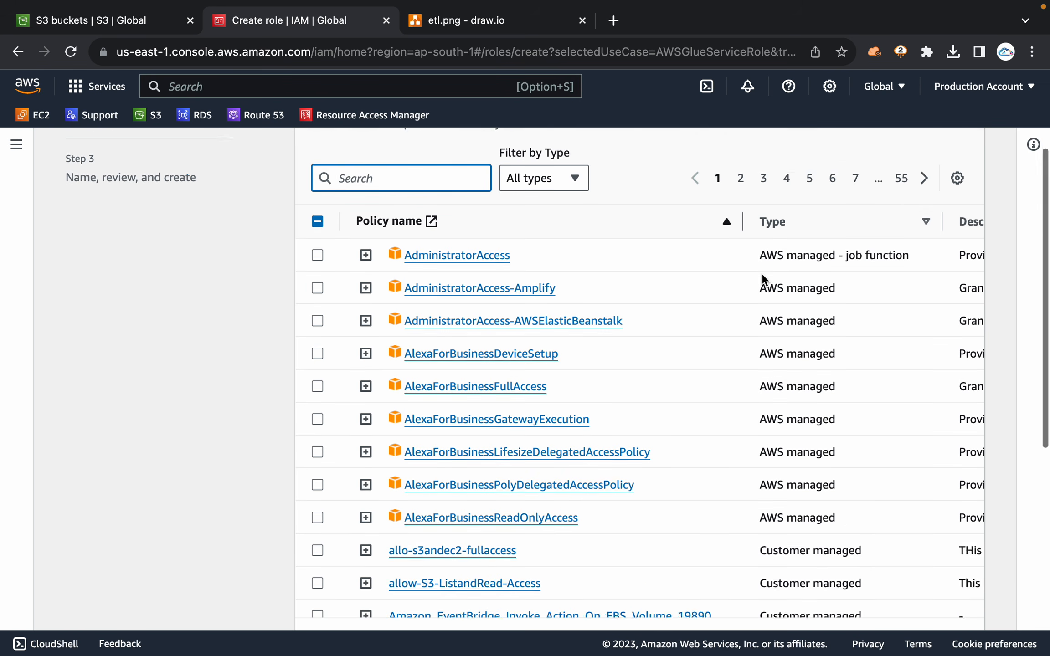
scroll(761, 273, "down", 15)
left_click(950, 600)
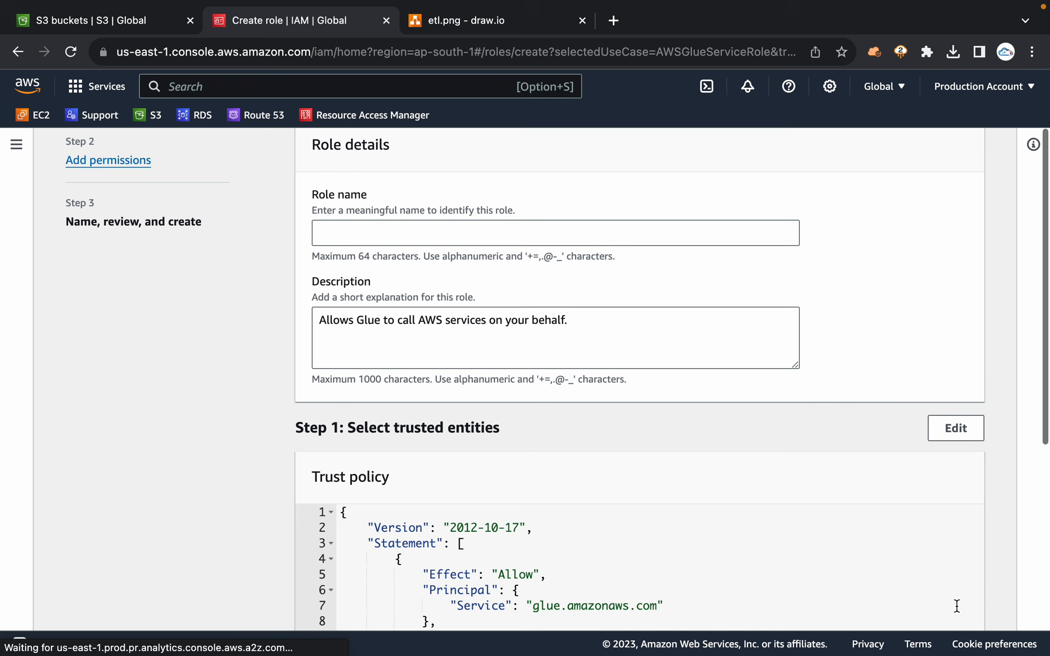
Step: Name the role etl-demo-role, create it with the default description and open its details
left_click(477, 238)
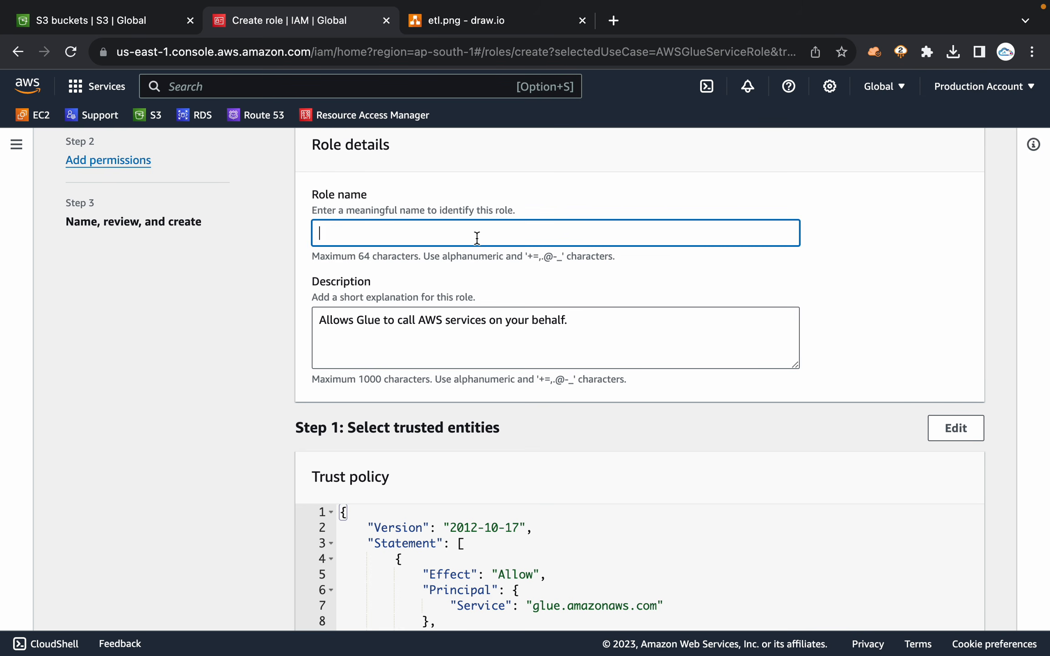
type("etl")
type(".dem")
type("o-role")
left_click(340, 234)
key("BackSpace")
type("-")
left_click(868, 277)
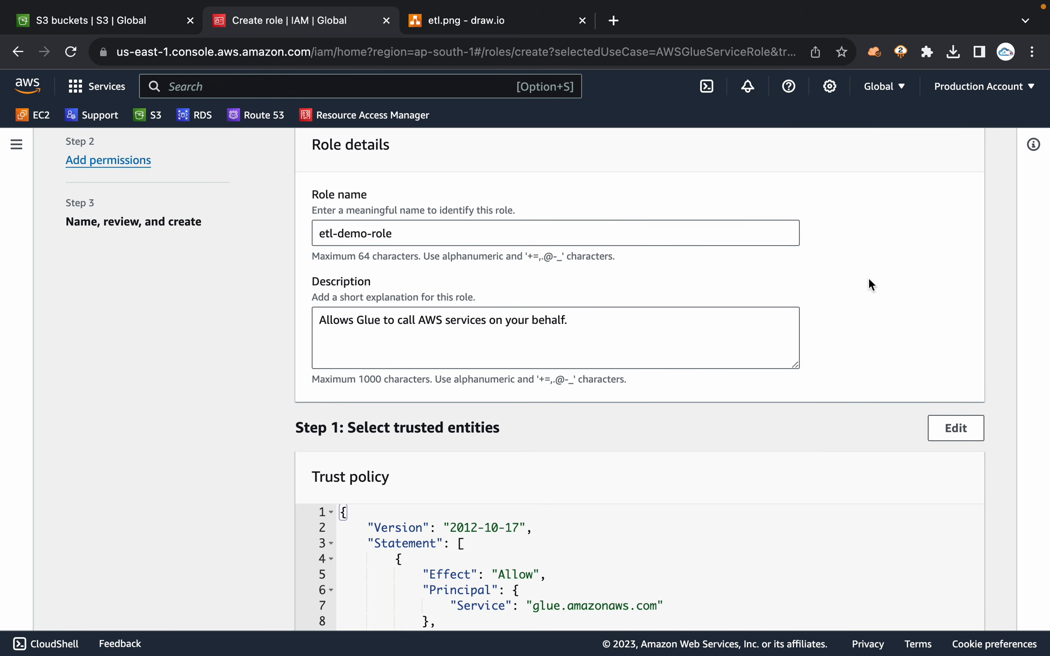
scroll(869, 273, "down", 10)
left_click(930, 603)
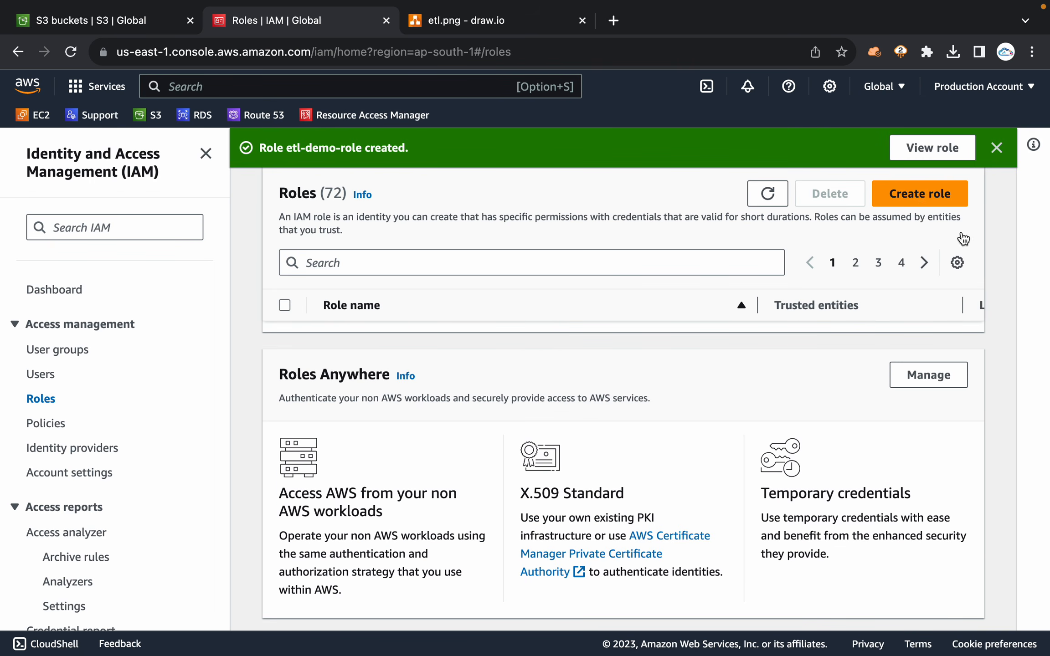
left_click(939, 150)
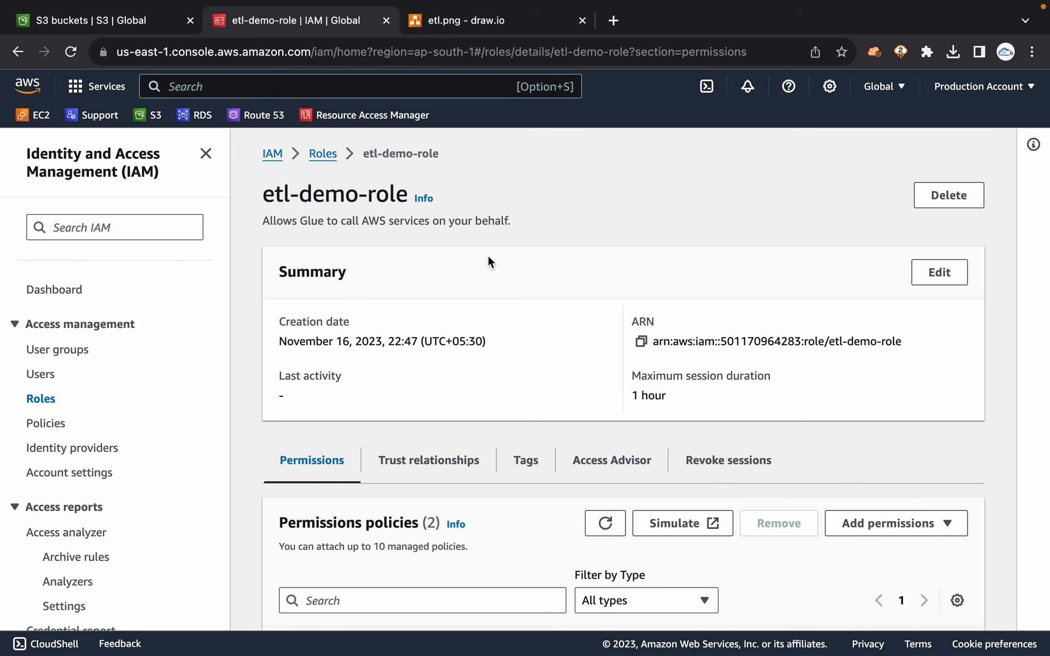
Step: Open the ".etl.source" bucket in S3, and in Finder select customer.csv in the Desktop's YT ETL folder
left_click(103, 21)
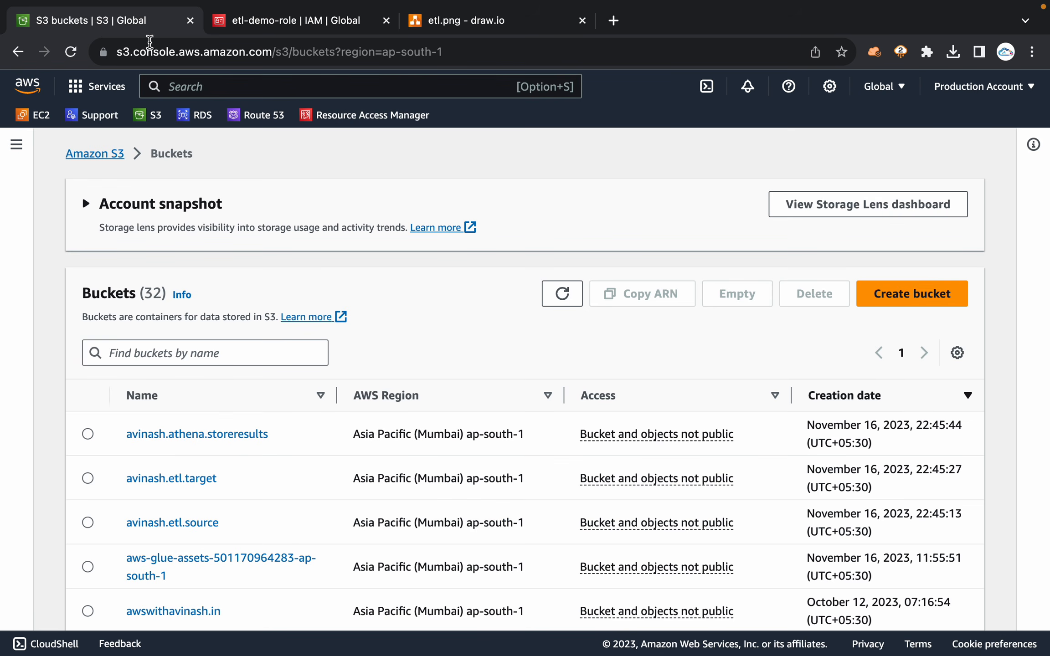
left_click(180, 524)
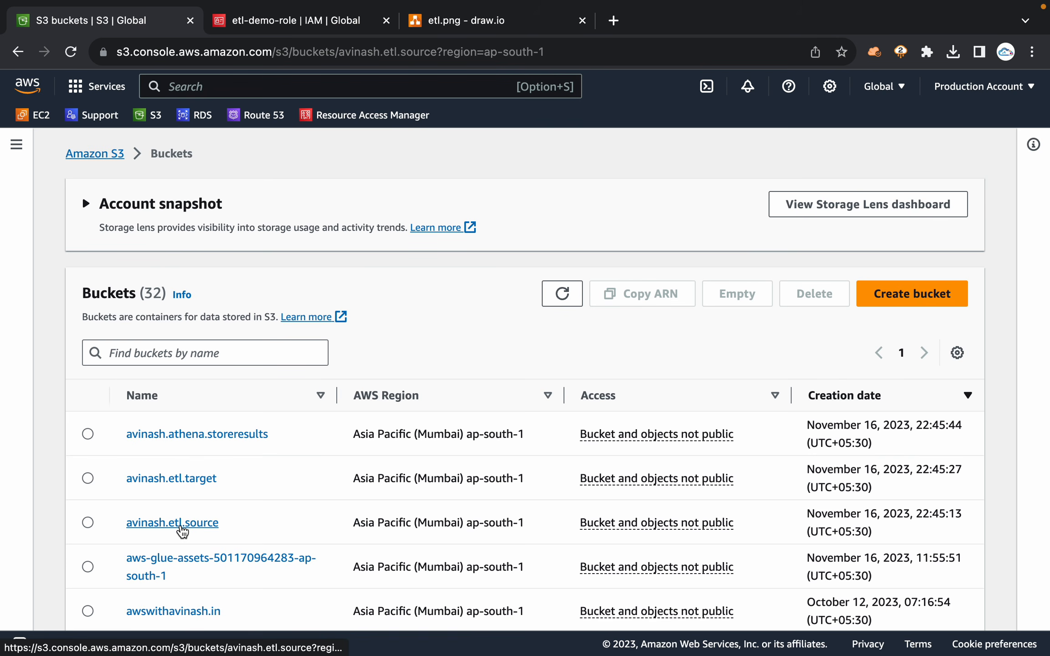
key("ctrl+Left")
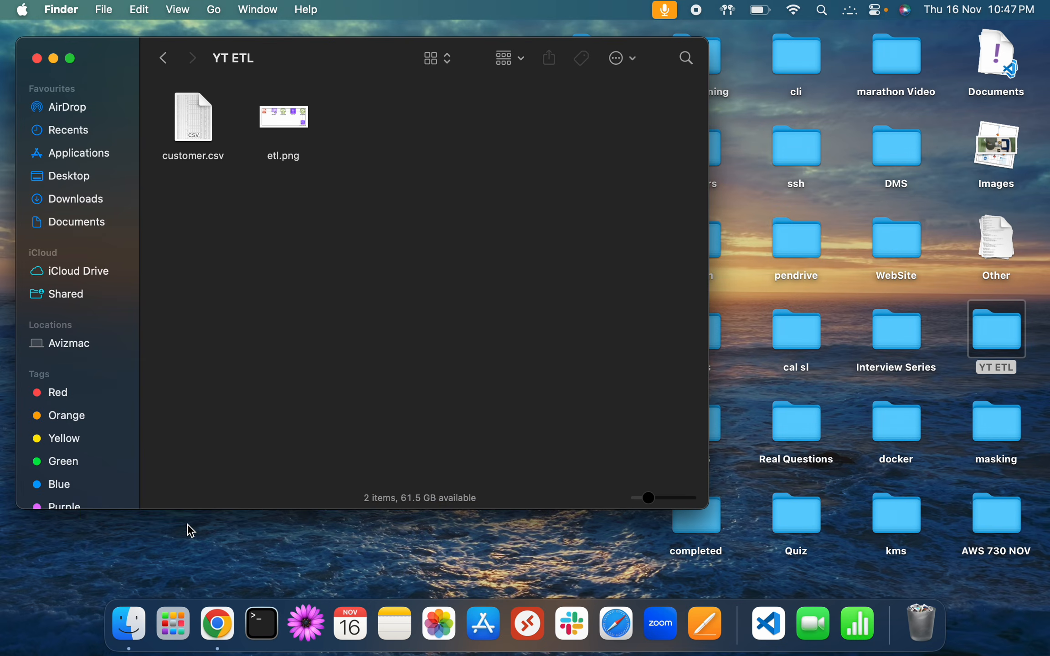
left_click(70, 177)
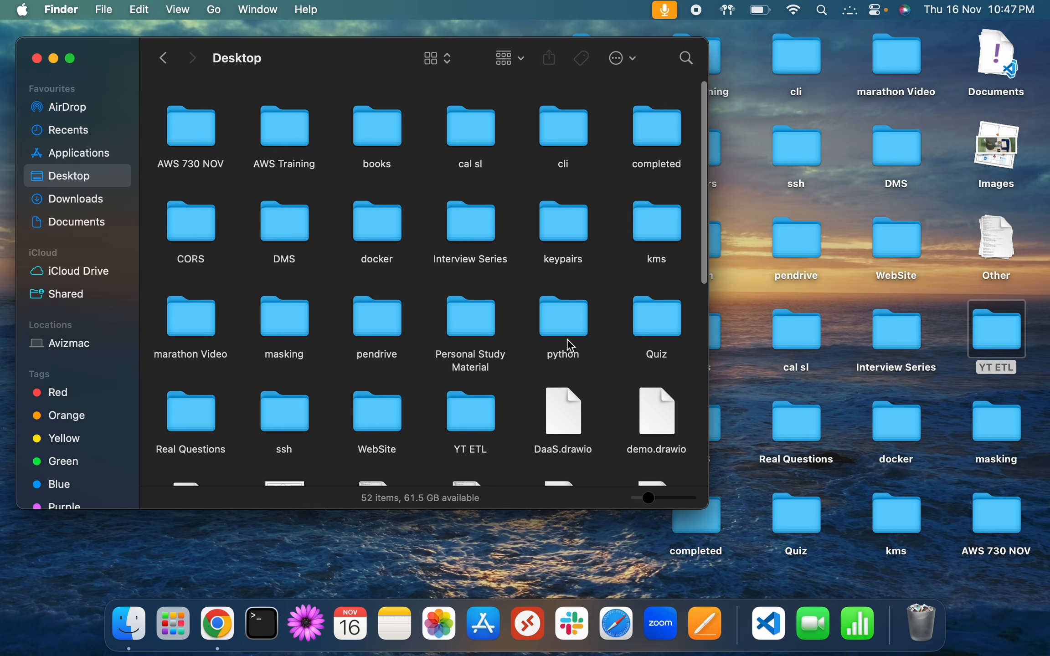
double_click(481, 422)
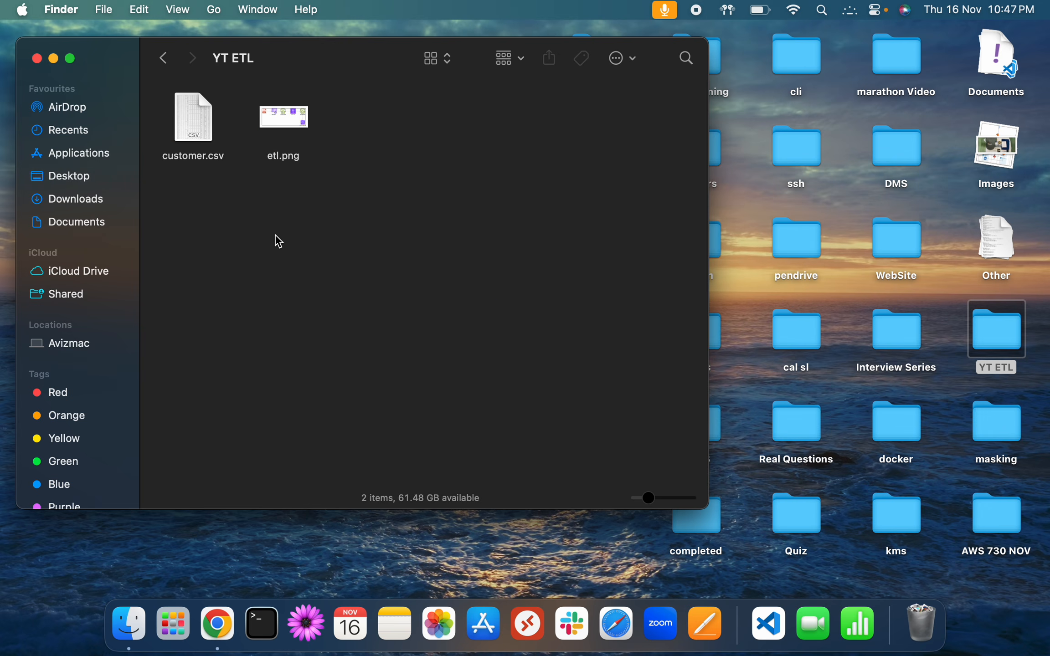
left_click(188, 118)
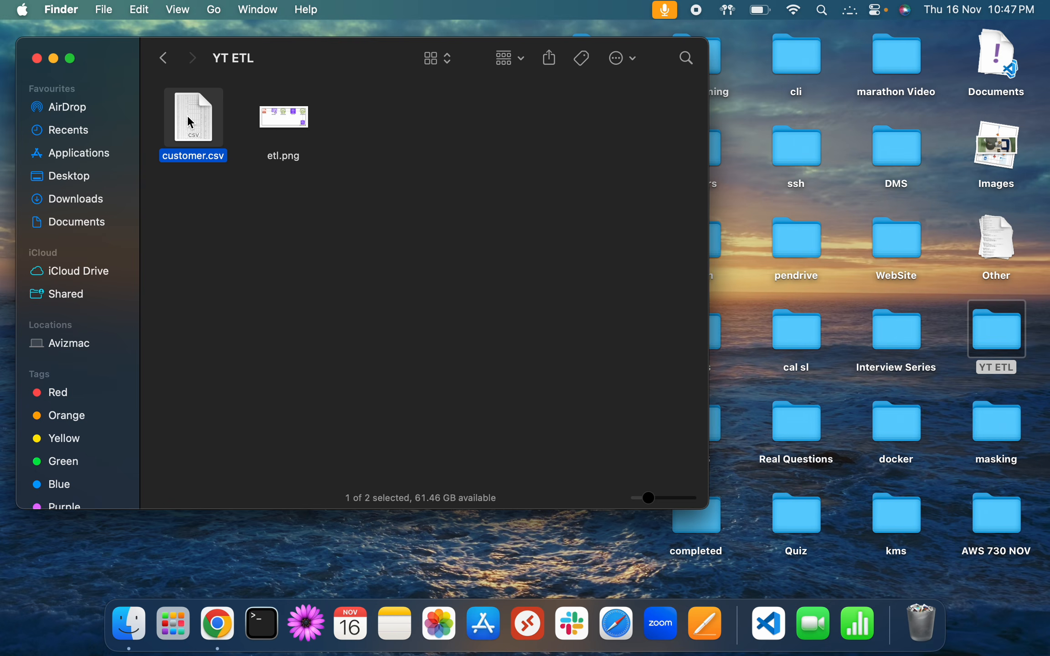
Step: Back in Chrome, search the web for "athena returning 0 records" in a new tab and open the AWS re:Post article on empty Athena results
key("ctrl+Right")
scroll(348, 430, "down", 1)
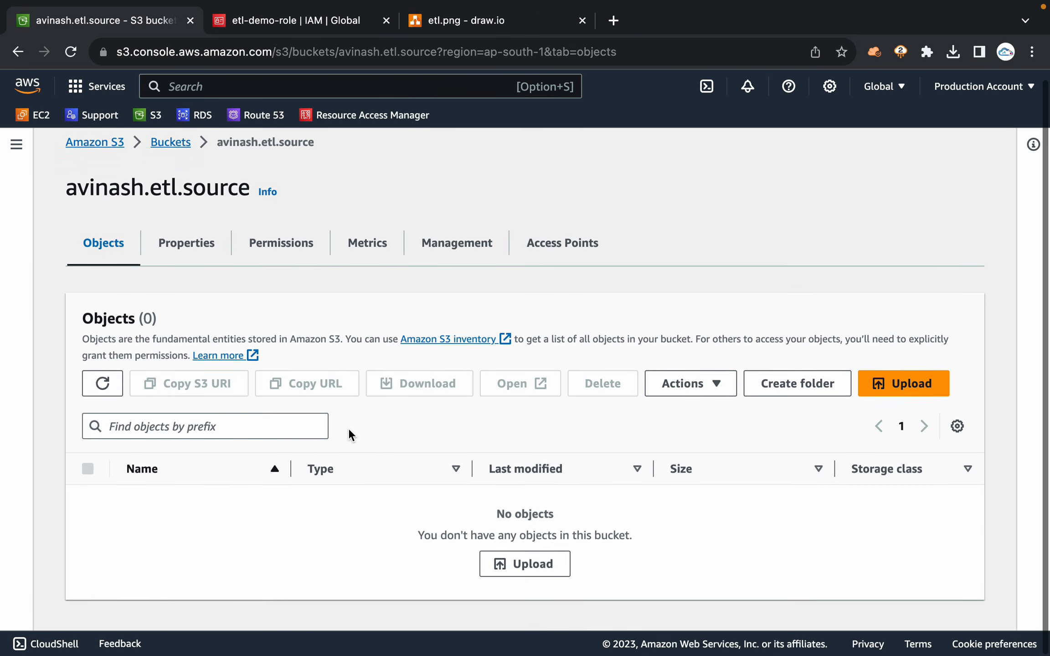
triple_click(472, 510)
left_click(615, 531)
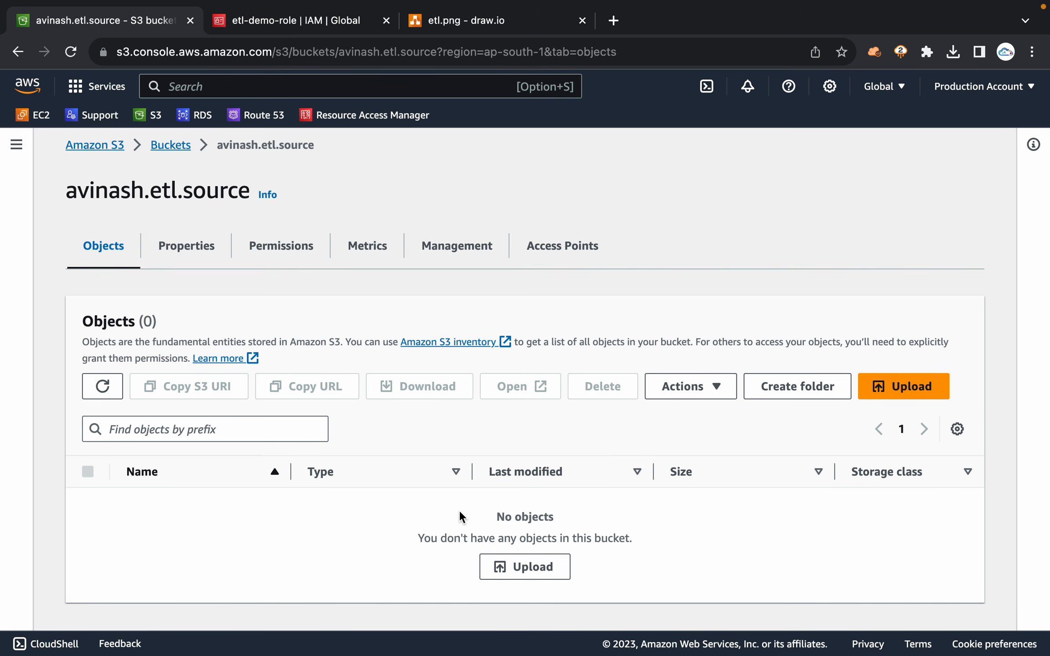
left_click(613, 20)
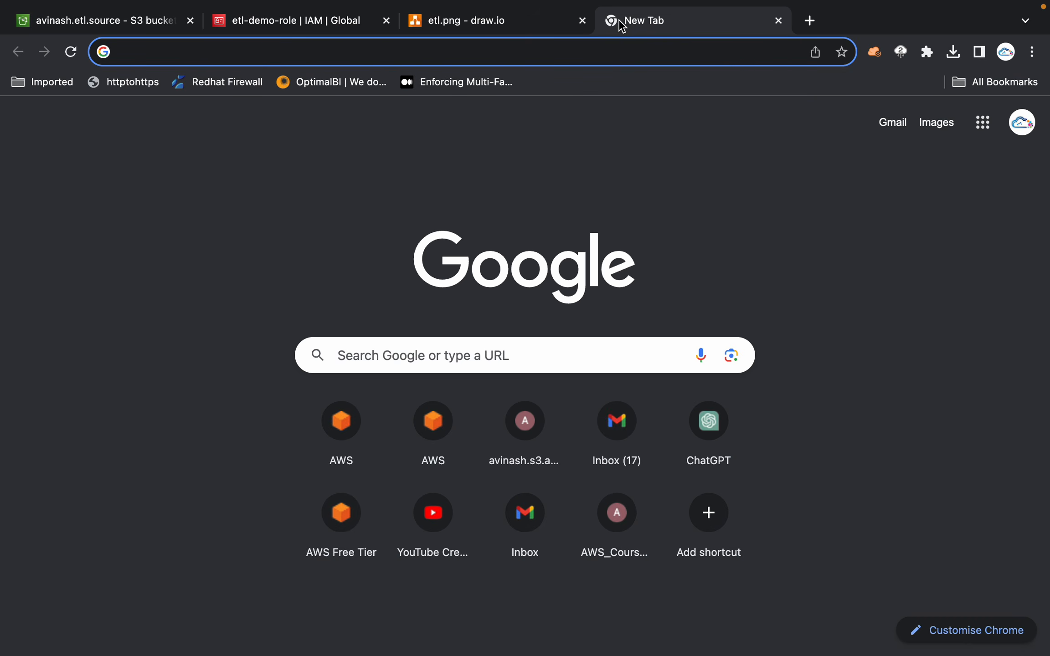
type("a")
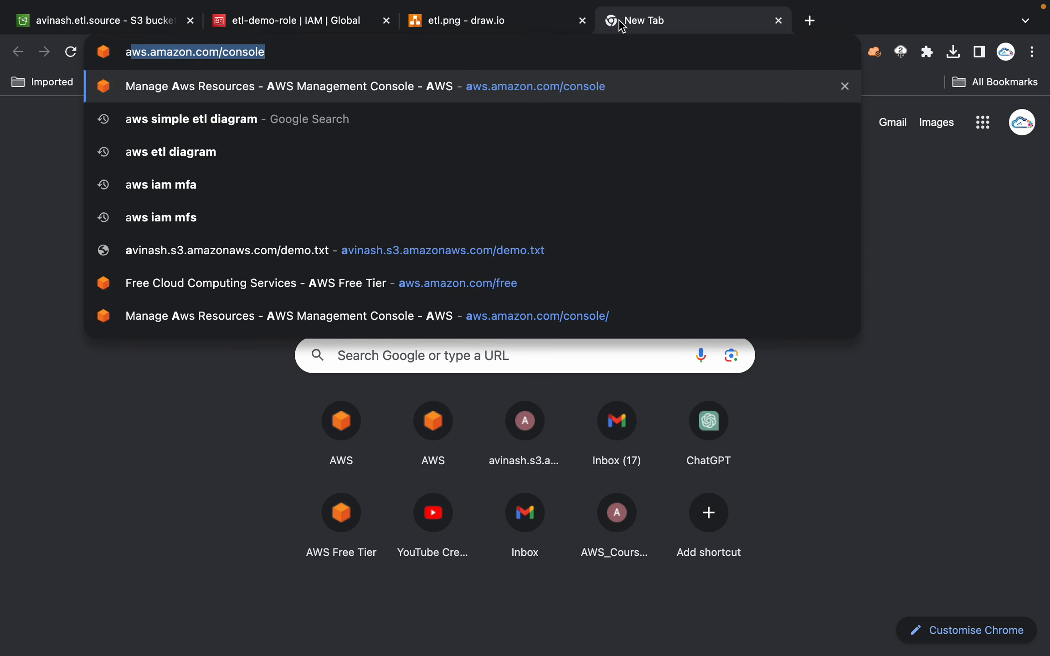
type("thena returing")
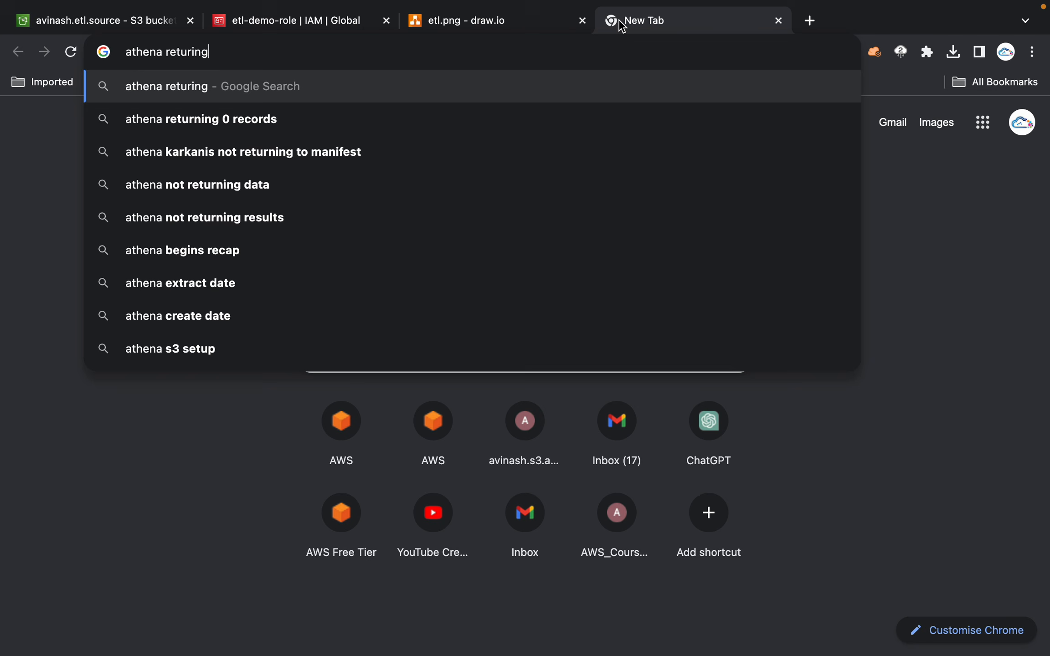
key("Down")
key("Return")
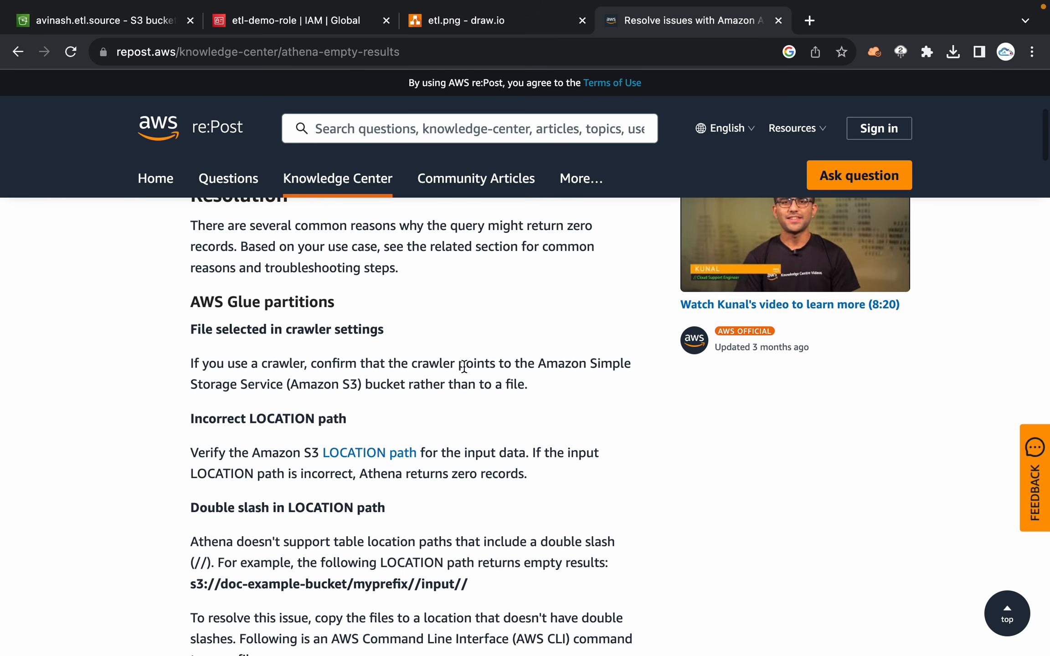
Step: Read the article's "File selected in crawler settings" section, highlighting the advice on what the crawler should point to
scroll(360, 431, "down", 3)
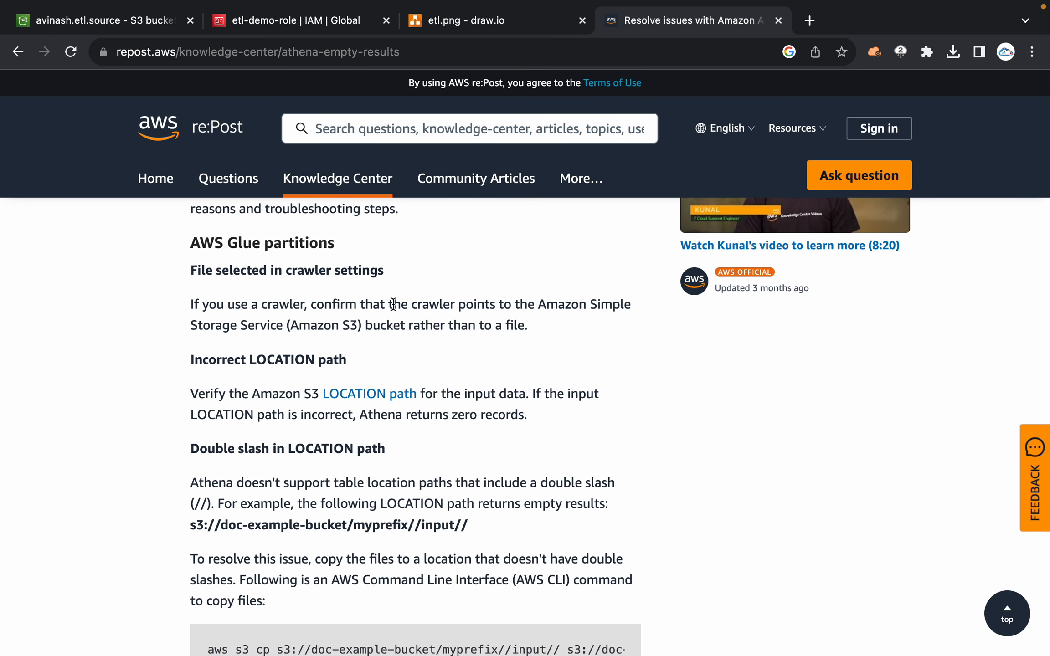
left_click_drag(392, 304, 546, 321)
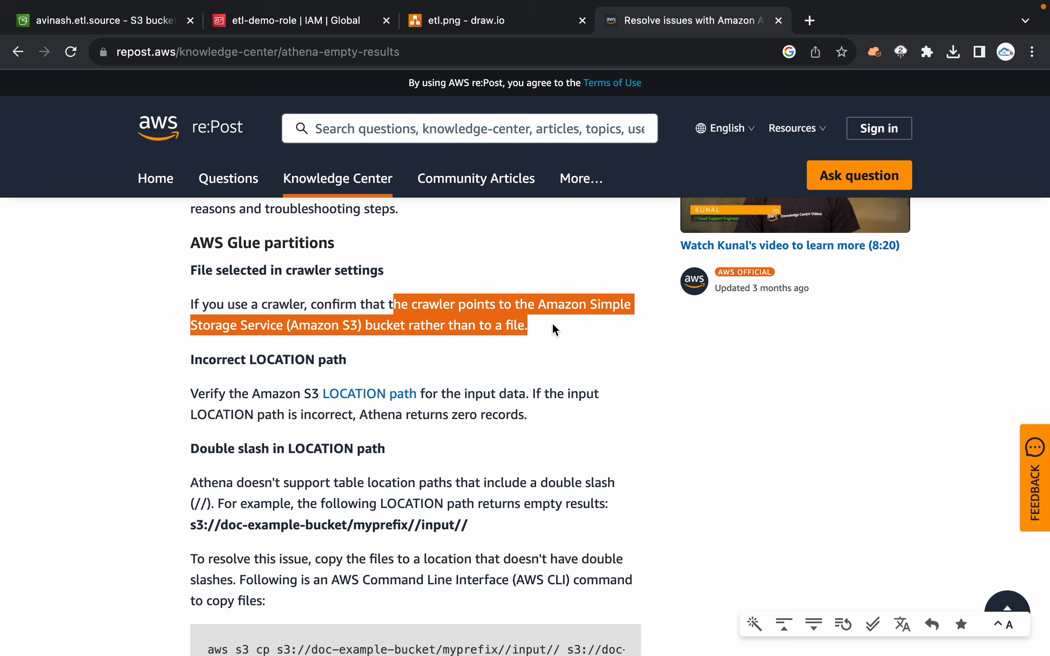
left_click(539, 322)
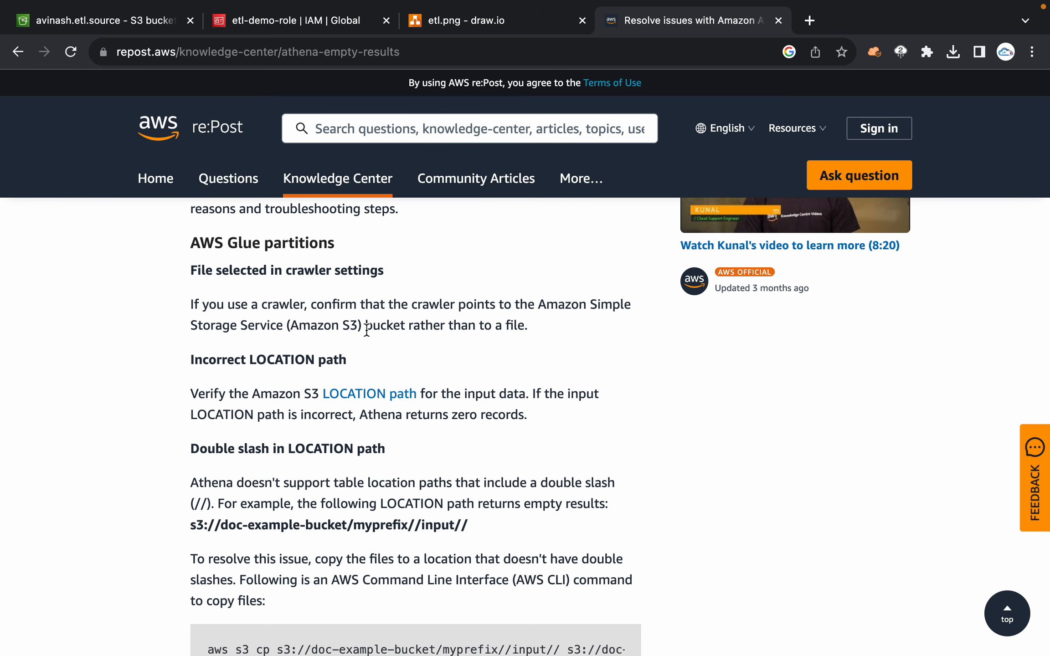
left_click_drag(386, 328, 299, 324)
left_click_drag(467, 325, 558, 324)
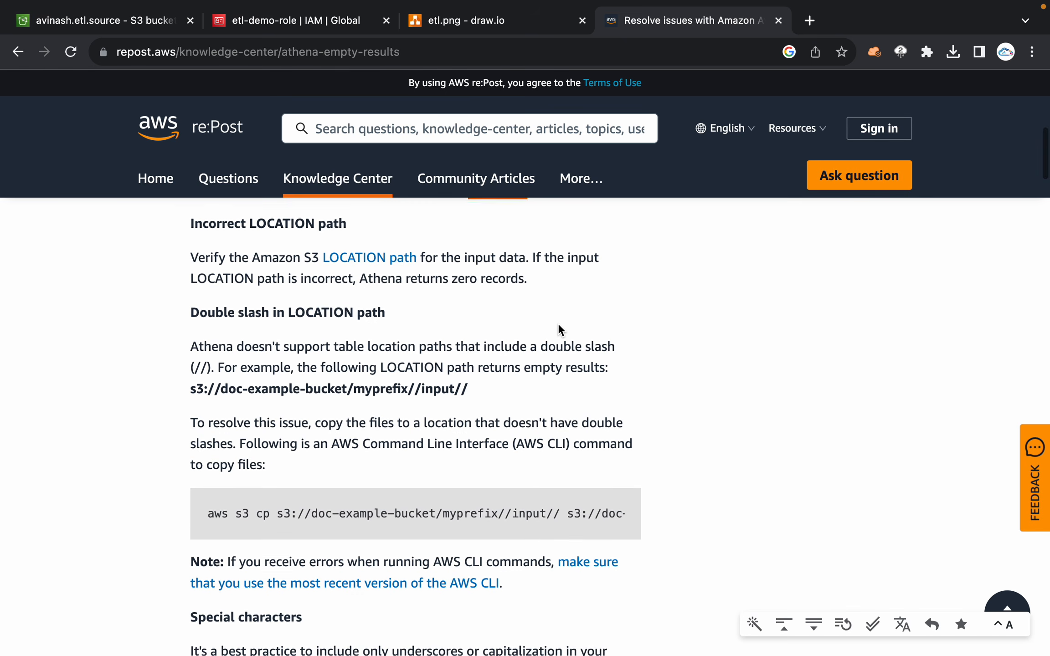
Step: Examine the article's example table locations that cause zero records, highlighting the bucket and table1.csv parts of the path
scroll(420, 332, "down", 7)
scroll(349, 360, "down", 4)
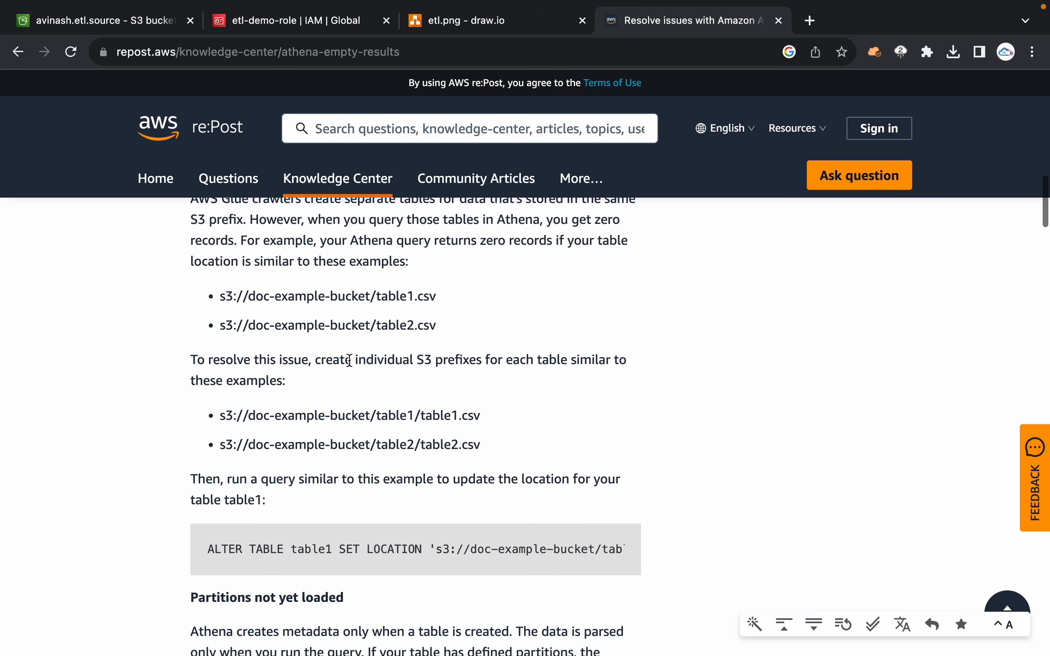
left_click(255, 297)
left_click_drag(256, 298, 371, 297)
double_click(412, 297)
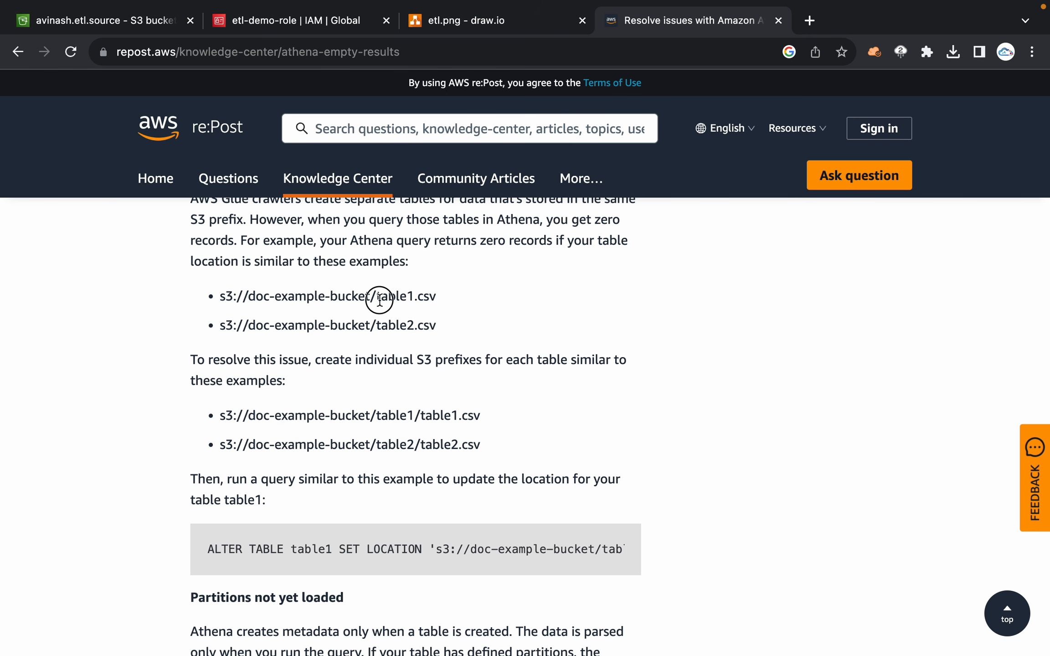
left_click_drag(437, 325, 436, 296)
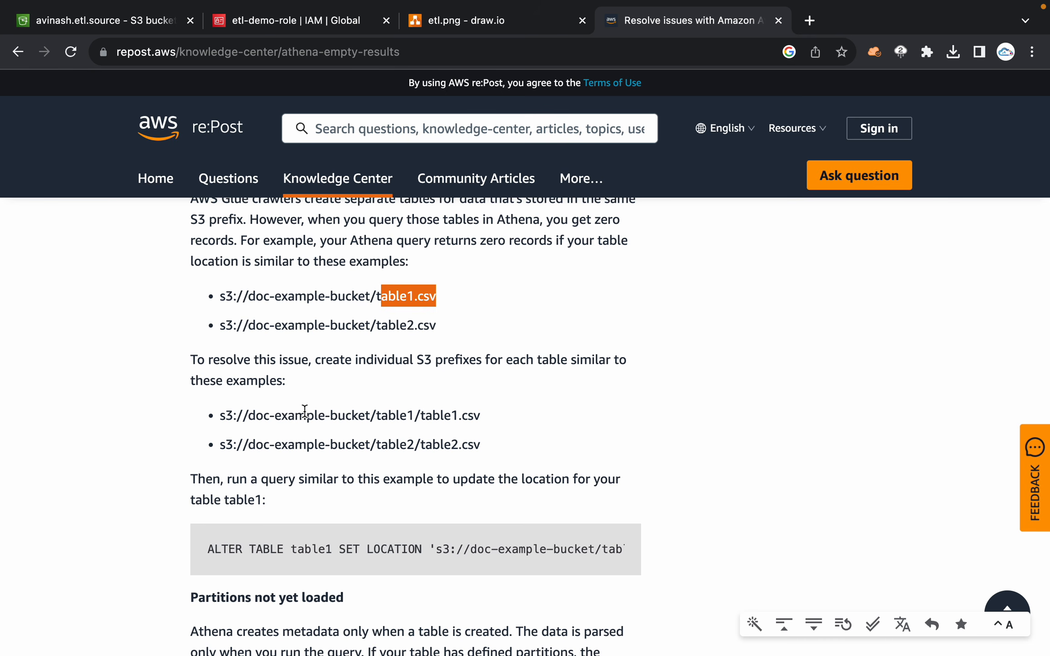
Step: Examine the article's corrected example paths with an individual S3 prefix for each table, and close the article
left_click_drag(270, 416, 482, 417)
left_click(376, 449)
double_click(376, 449)
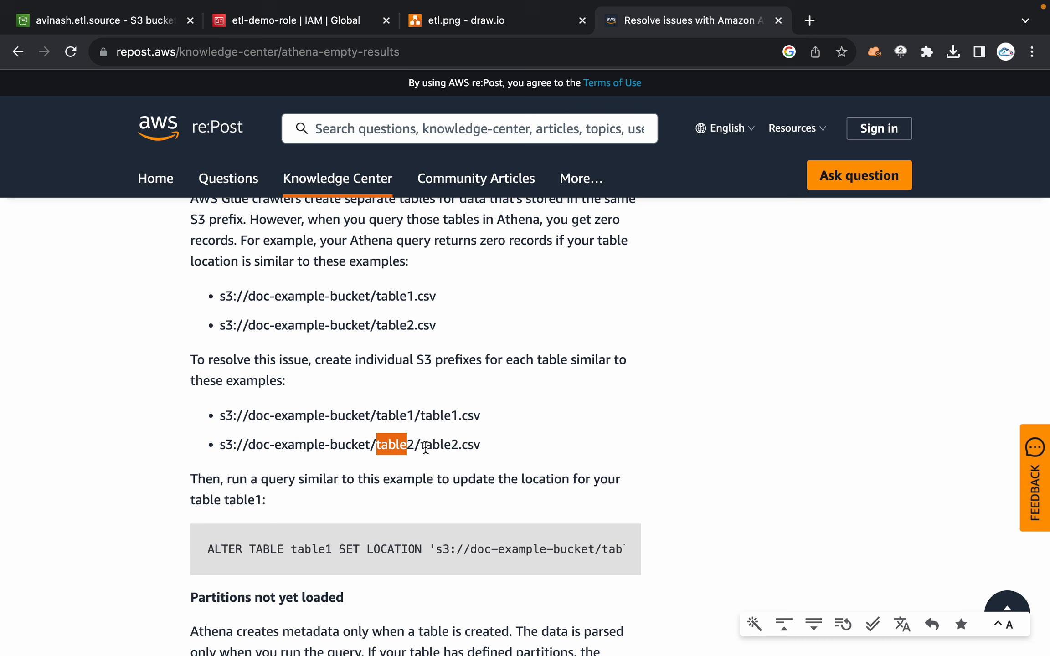
left_click_drag(426, 444, 493, 444)
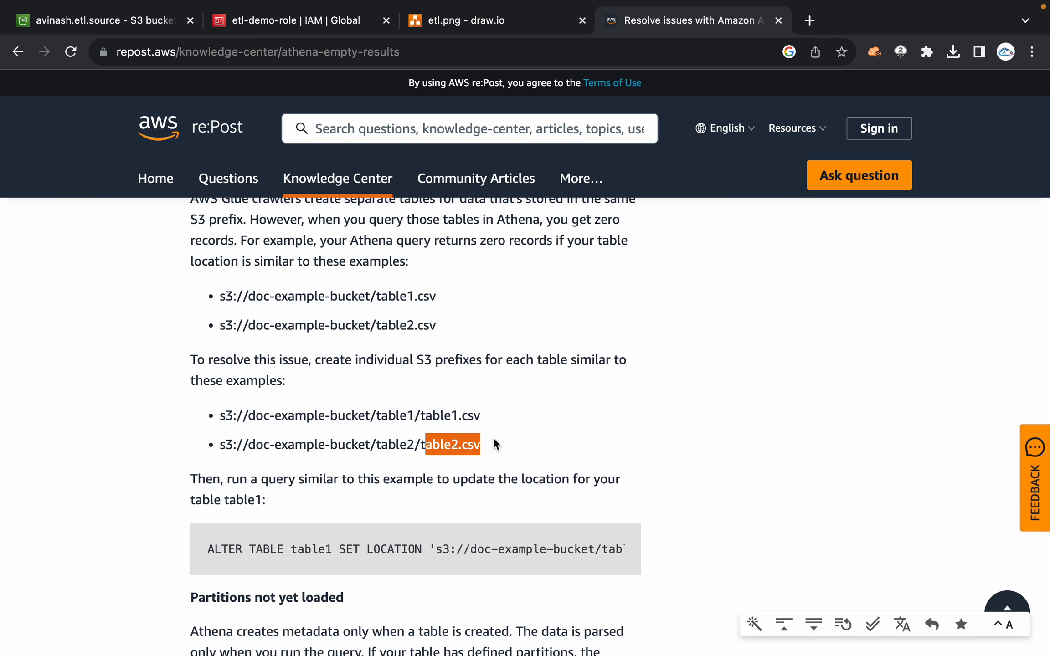
scroll(493, 444, "up", 7)
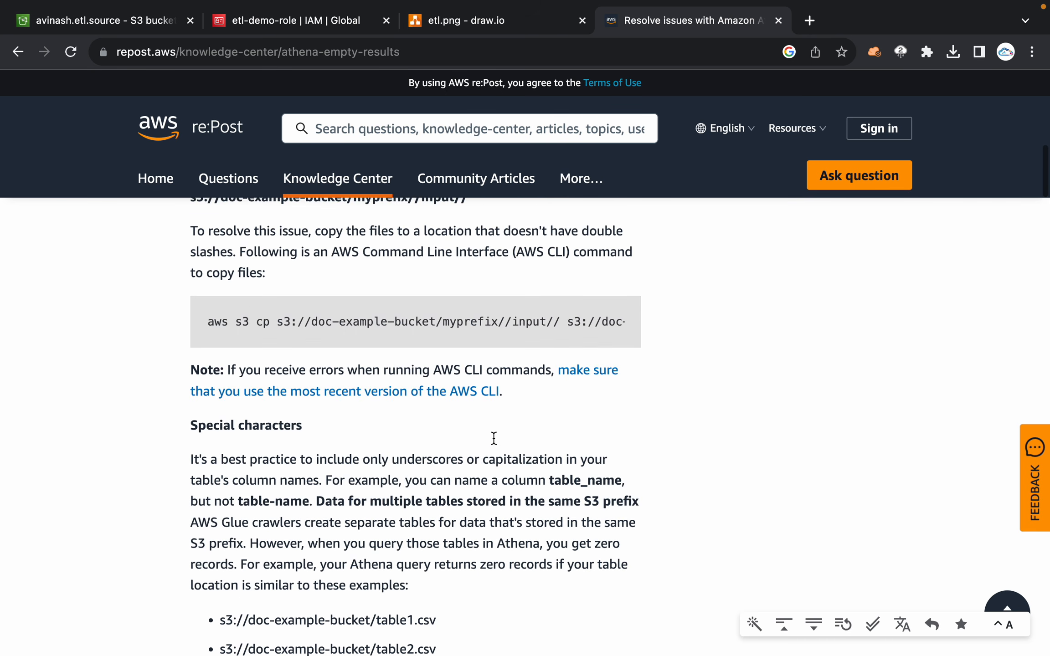
scroll(493, 437, "up", 8)
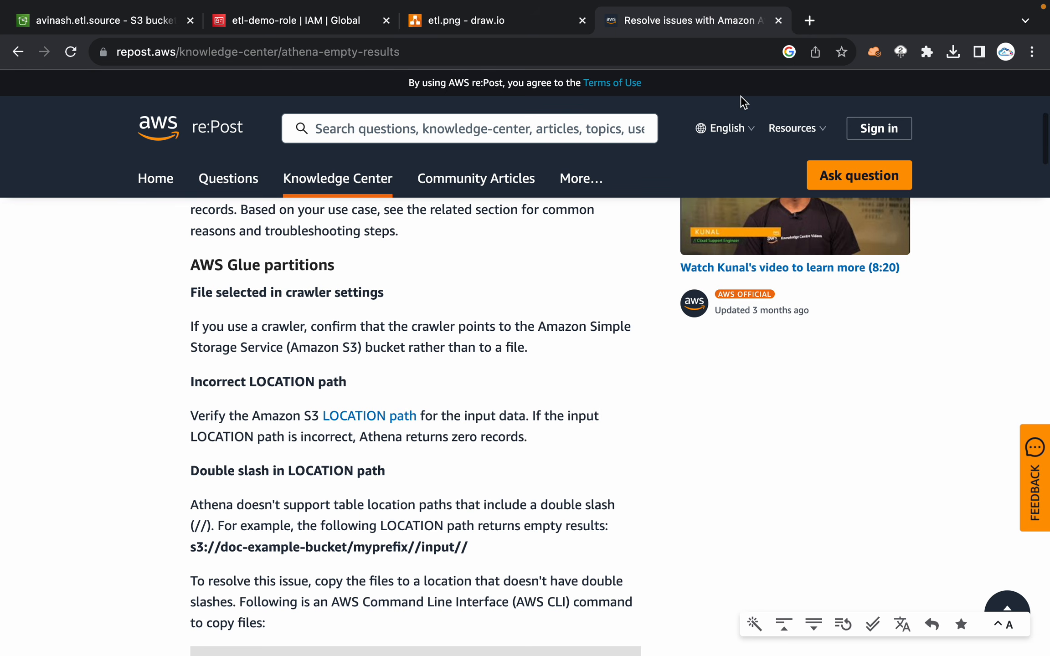
left_click(777, 22)
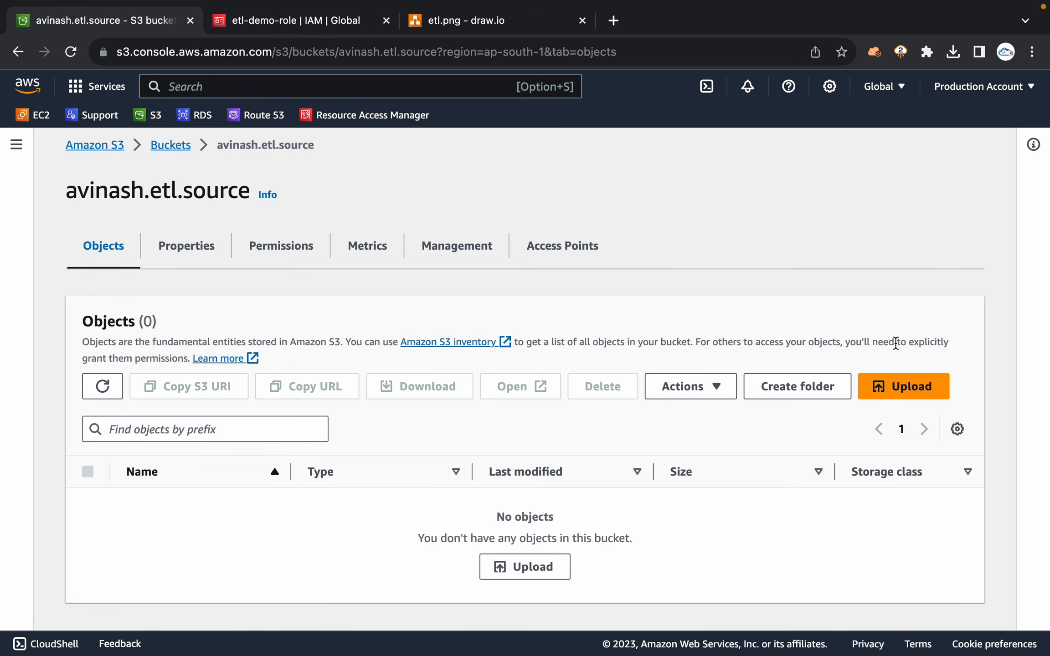
Step: Create a folder named customer in the source bucket
left_click(790, 402)
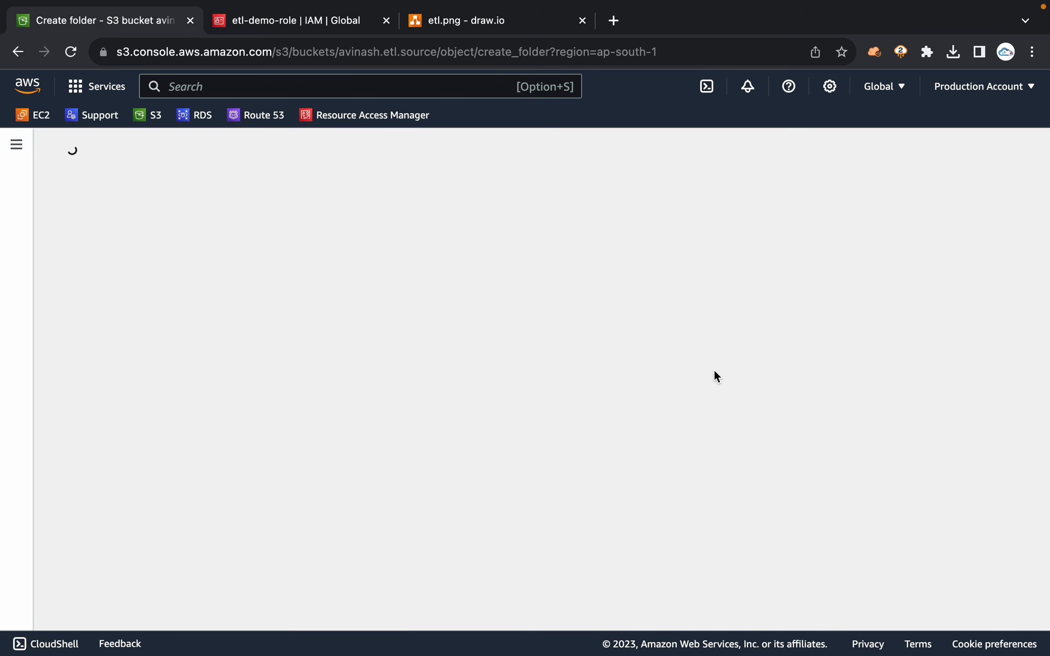
key("ctrl+Left")
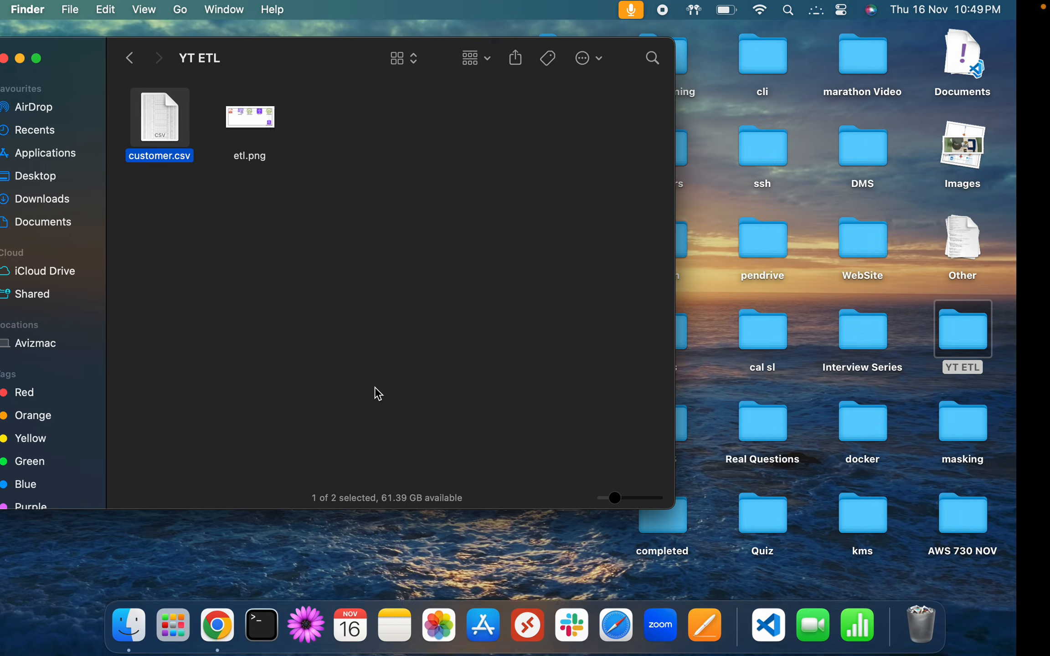
key("ctrl+Right")
type("custome")
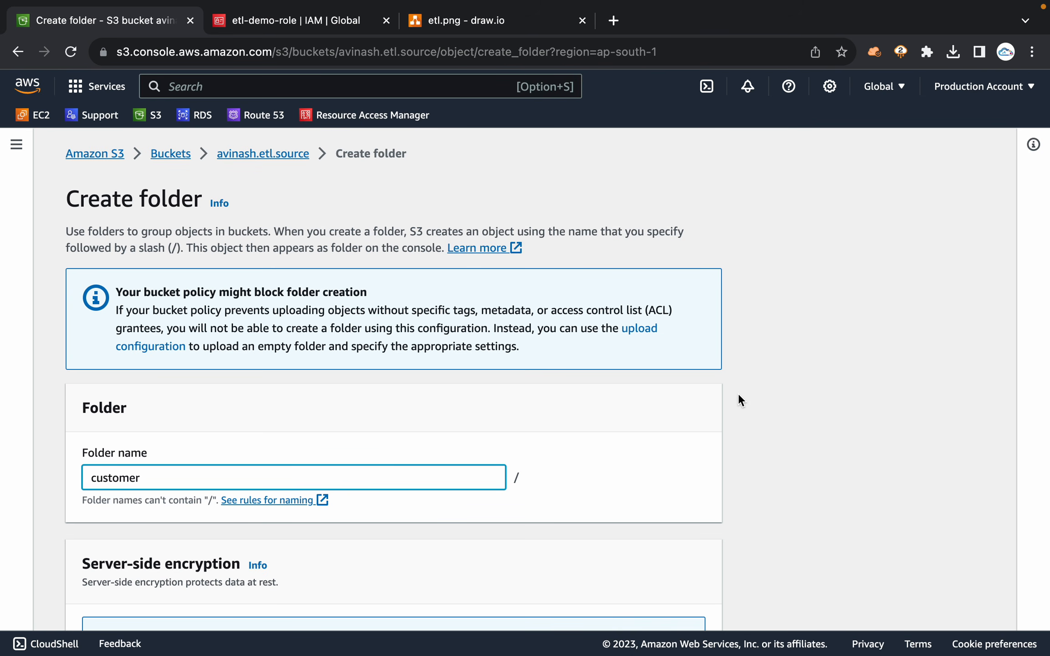
scroll(737, 400, "down", 10)
left_click(672, 595)
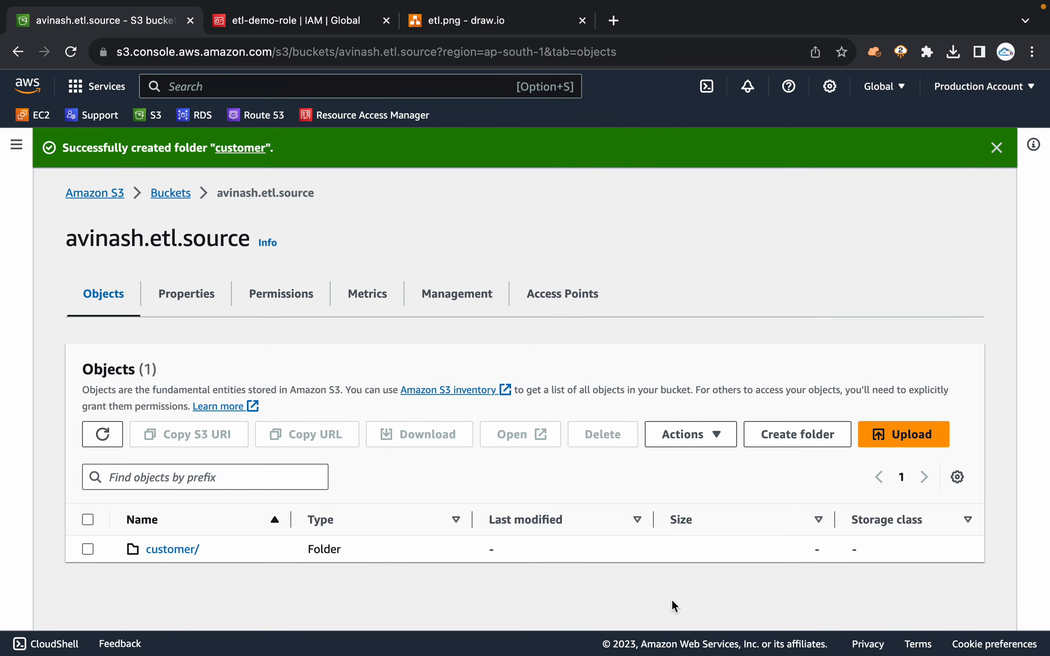
Step: Upload customer.csv from Finder's YT ETL folder into the source bucket's customer folder and close the upload status
left_click(166, 549)
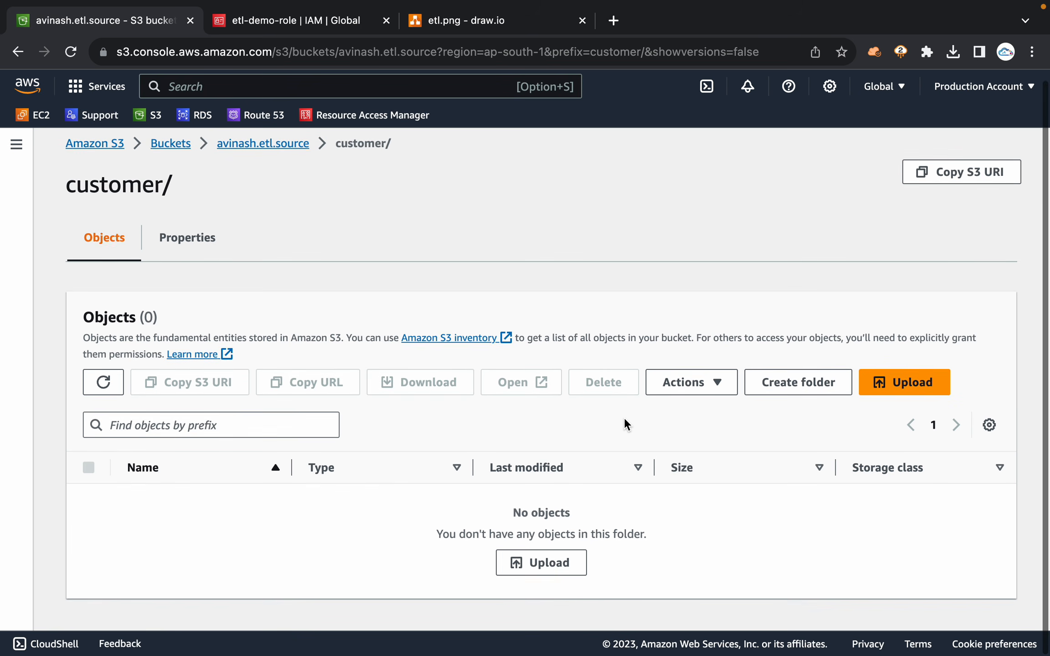
left_click(878, 382)
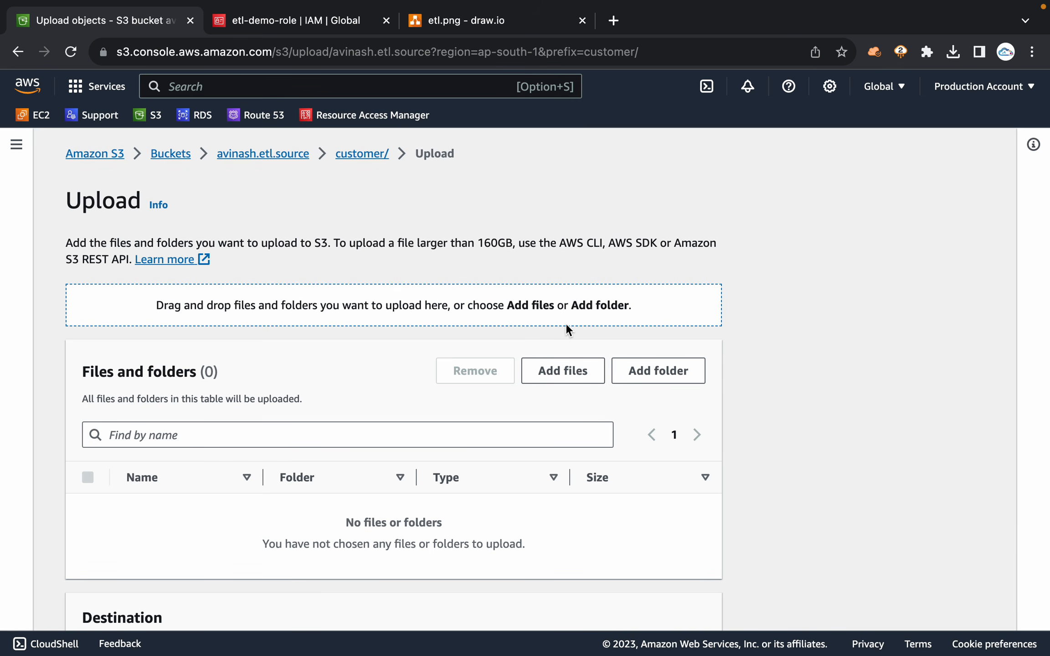
key("ctrl+Left")
left_click_drag(202, 132, 333, 292)
key("ctrl+Right")
scroll(813, 362, "down", 5)
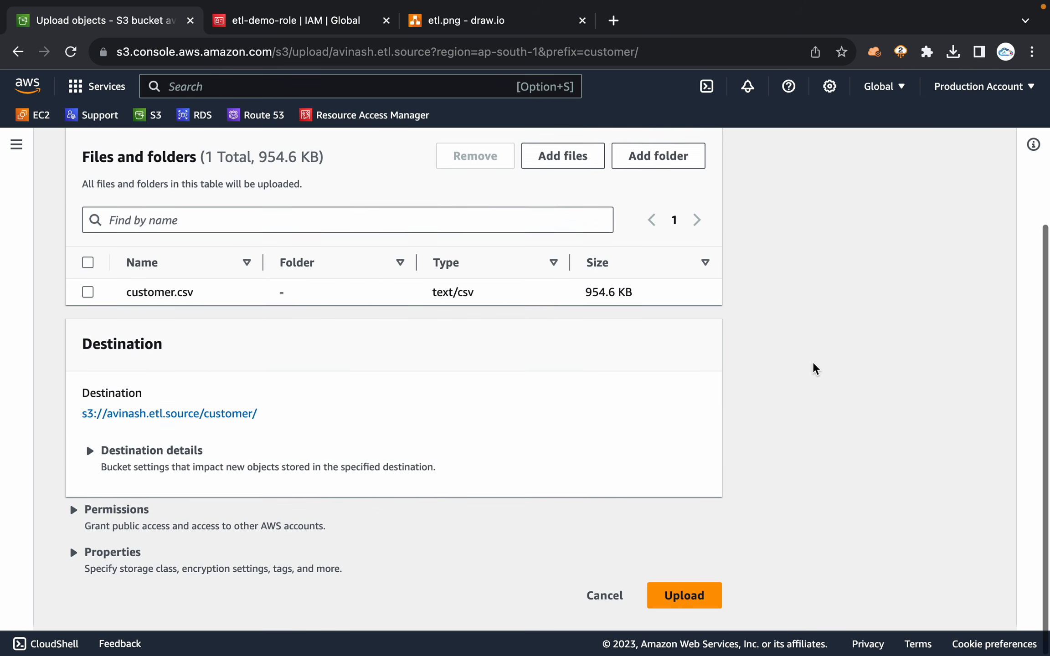
left_click(679, 600)
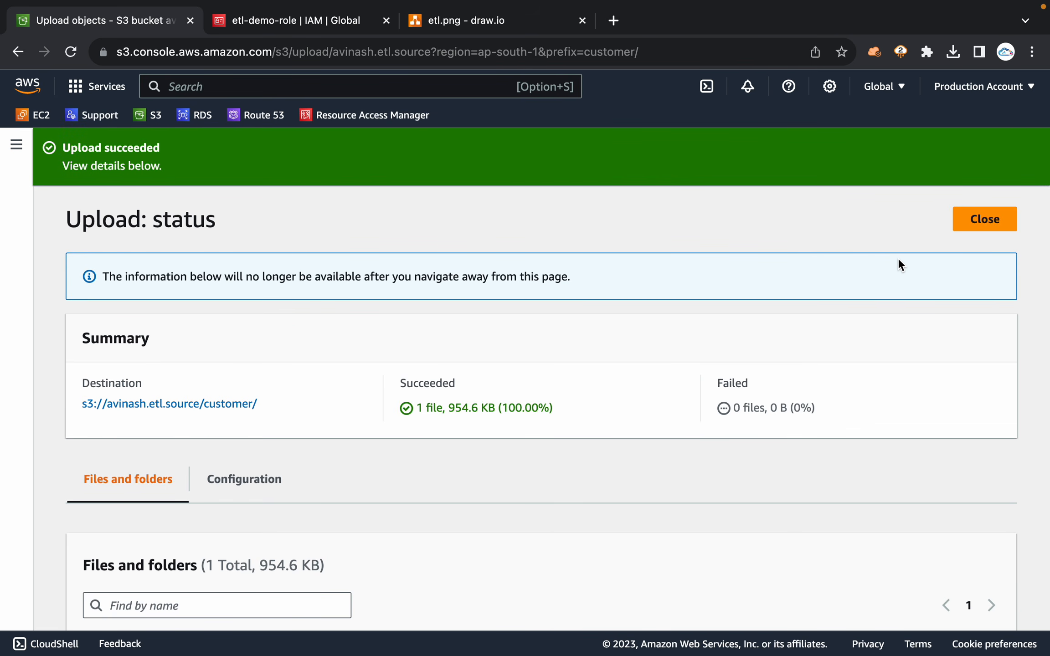
left_click(984, 218)
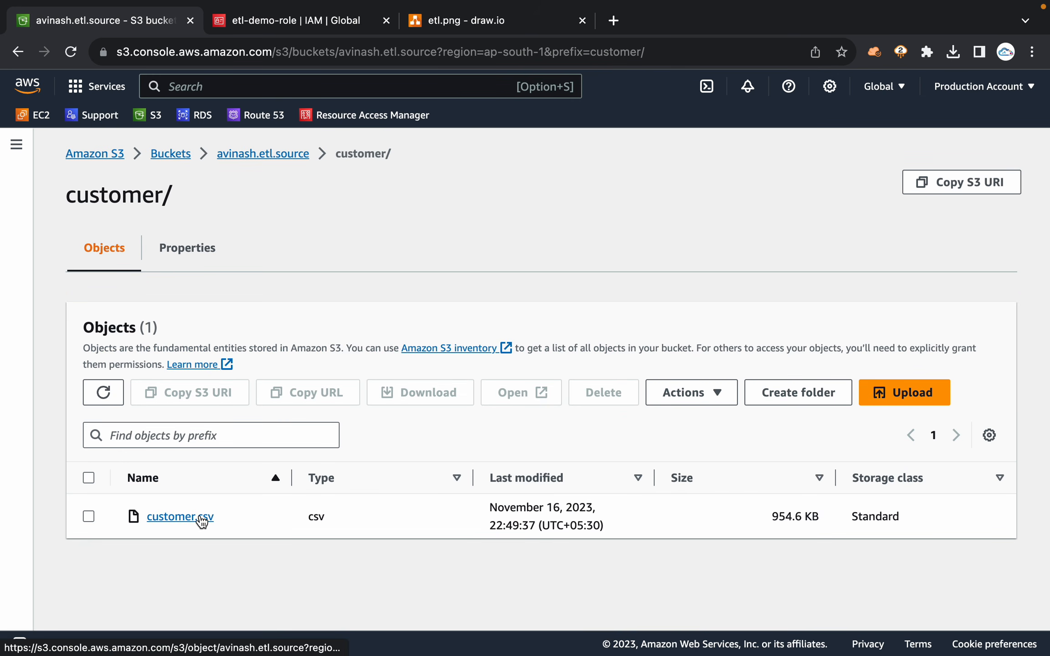
Step: Open the local customer.csv in Numbers, look through its columns and rows, and close it to return to Chrome
key("ctrl+Left")
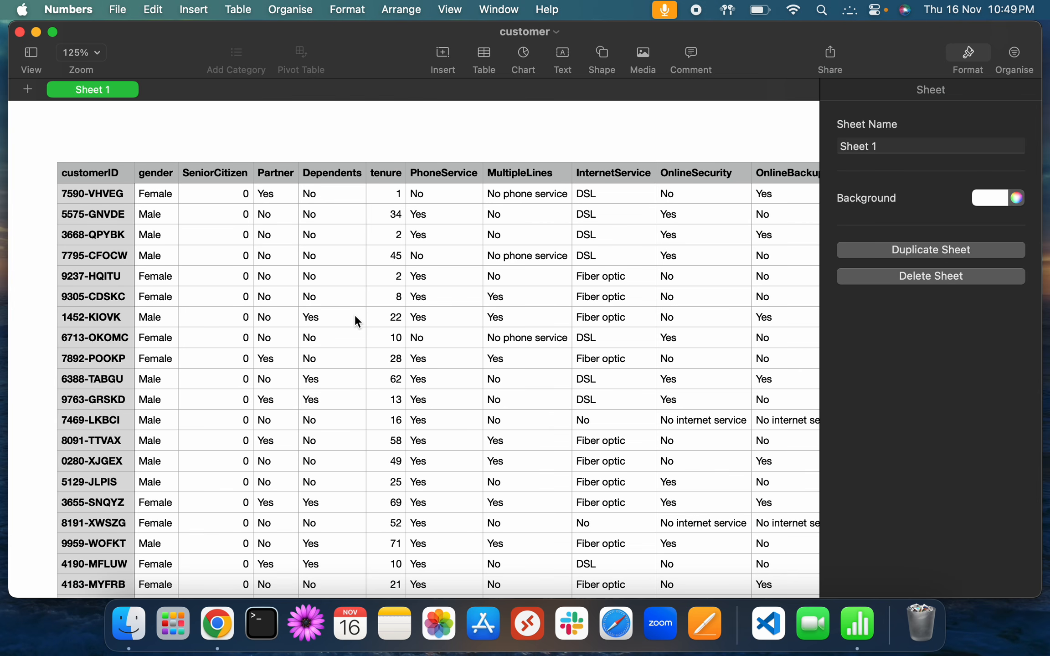
left_click(229, 291)
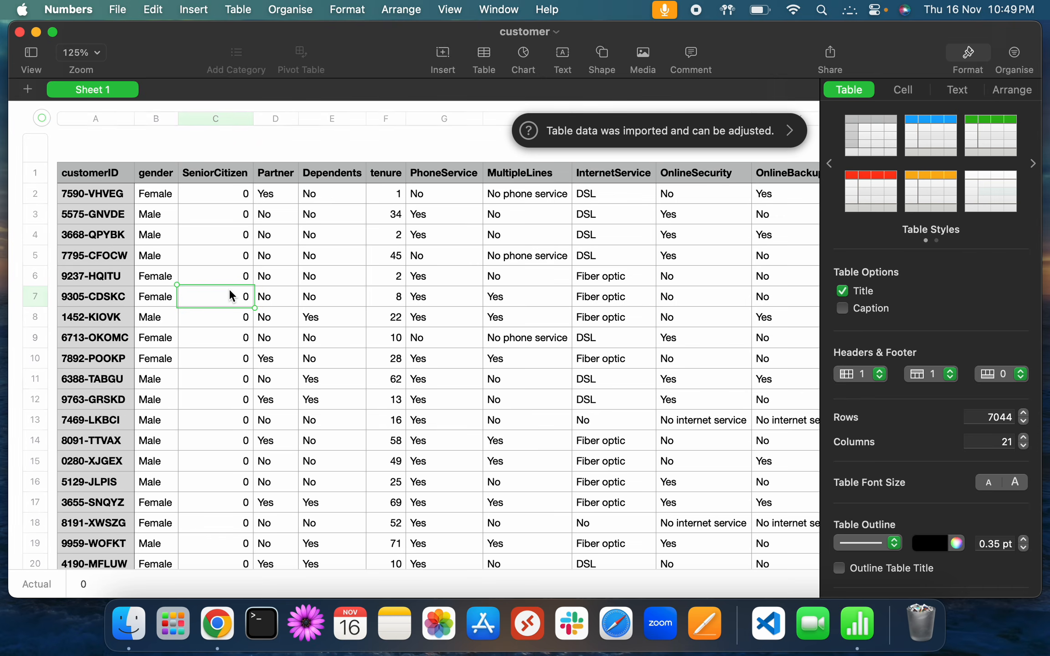
scroll(229, 285, "down", 15)
scroll(230, 285, "down", 20)
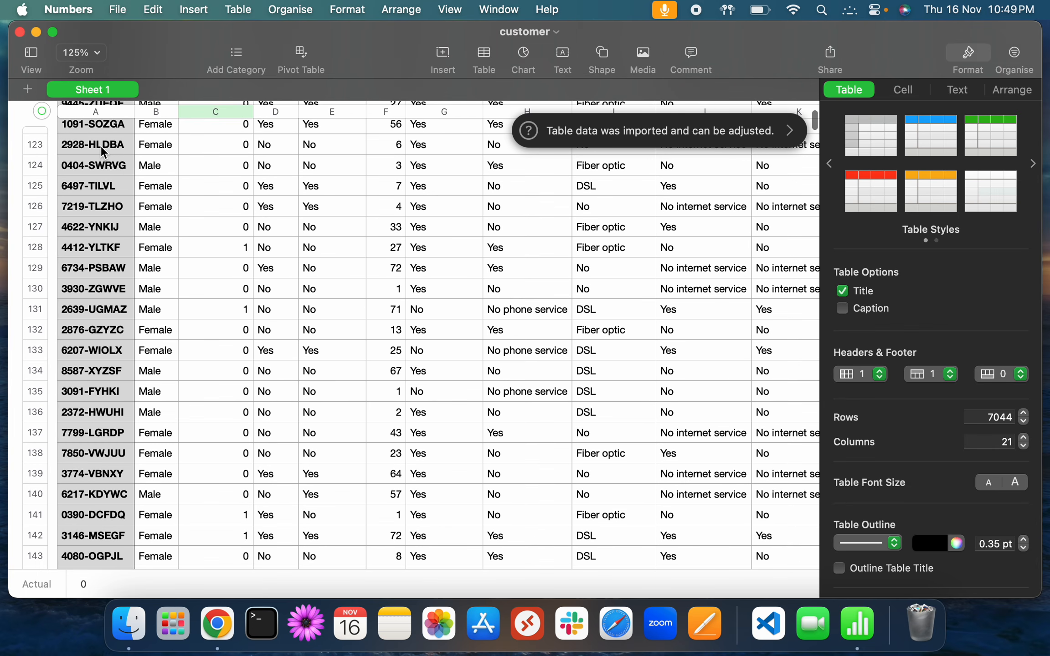
left_click(20, 32)
left_click(390, 319)
key("super+Tab")
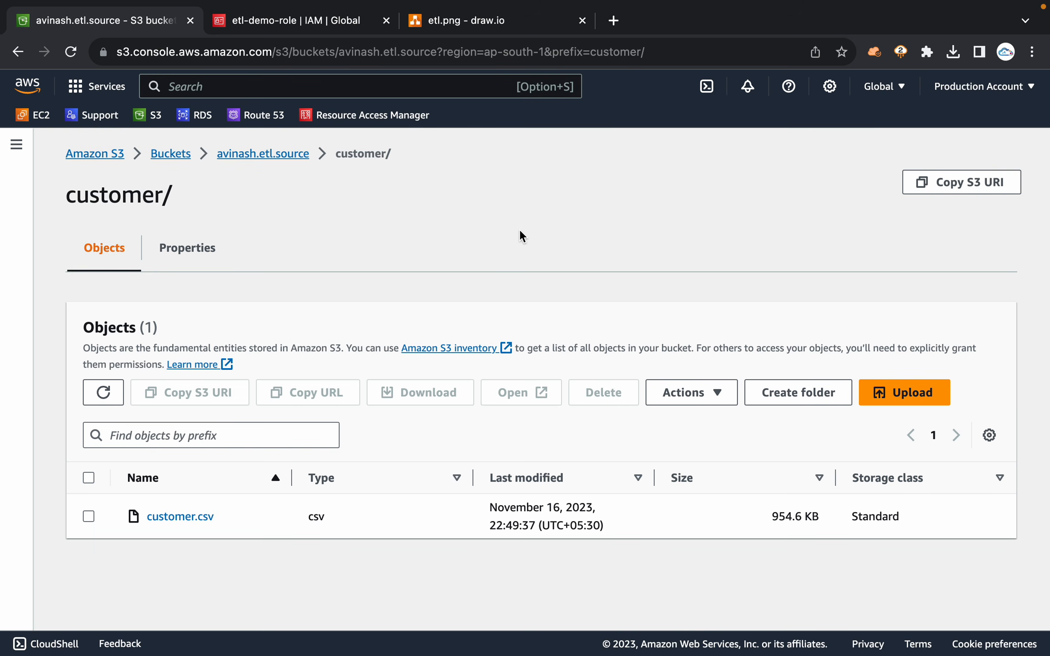
Step: Find the "glue" service, open AWS Glue in a separate tab and expand its Data Catalog section
left_click(408, 91)
type("glue")
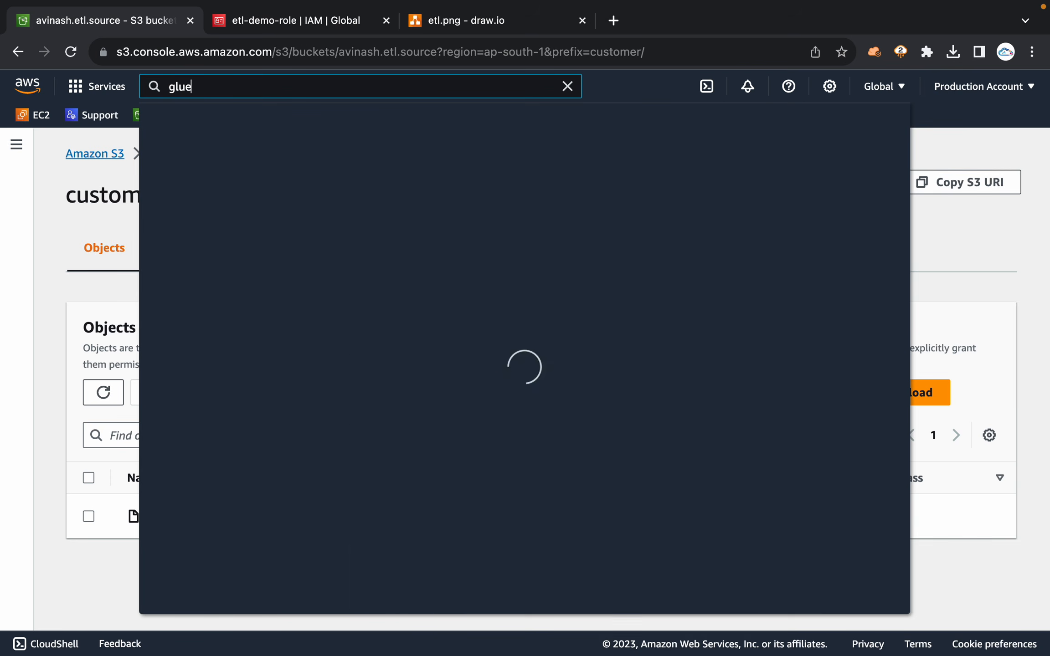
left_click(412, 245, "super")
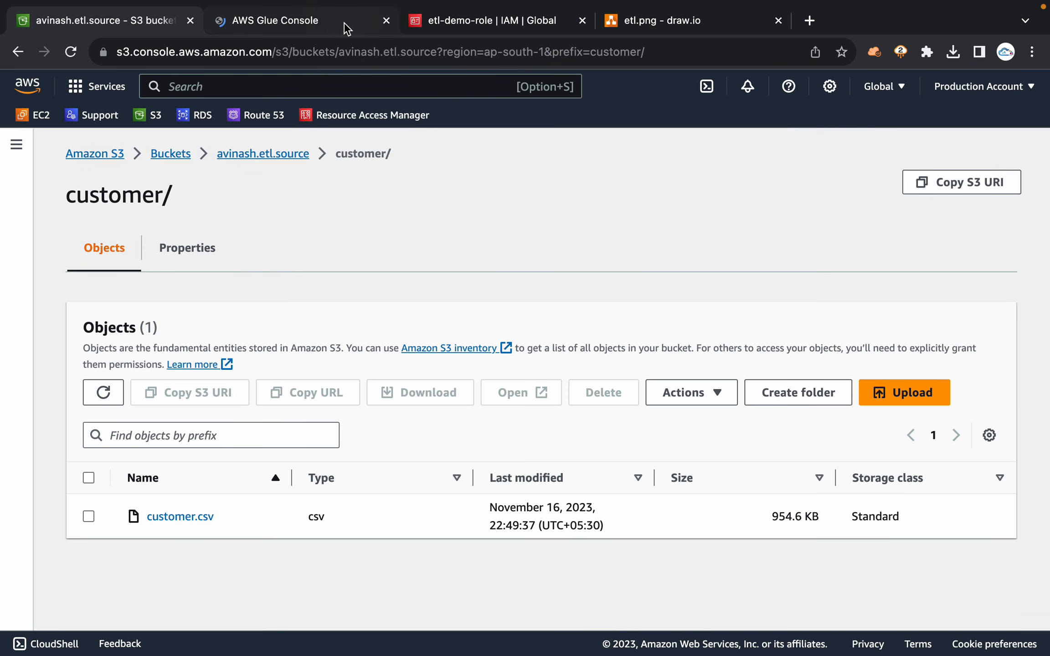
left_click(344, 22)
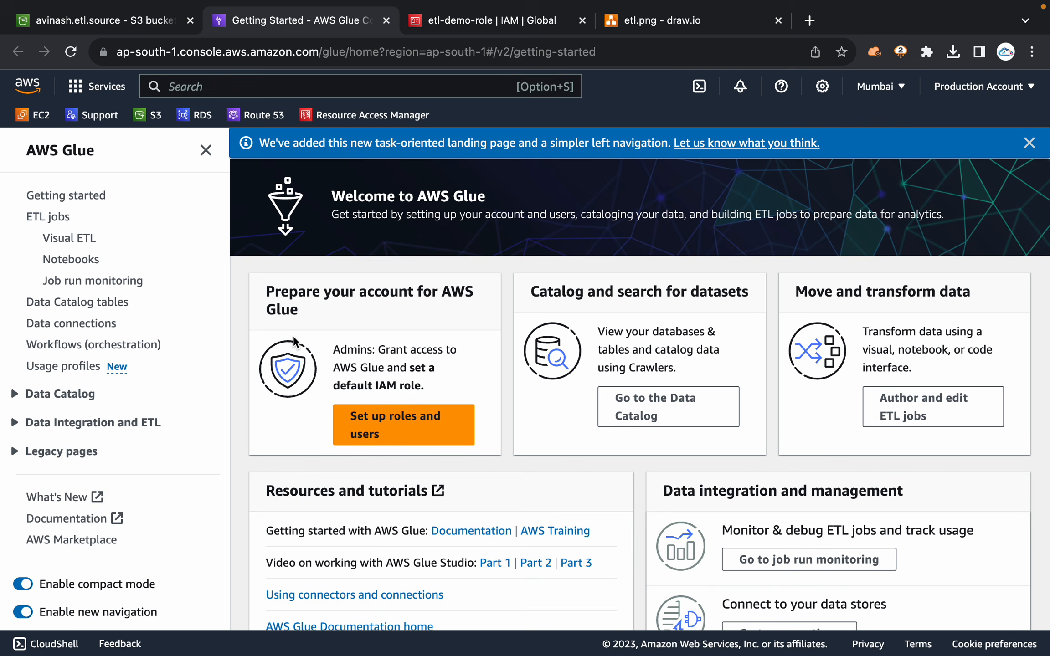
left_click(16, 395)
scroll(92, 425, "down", 2)
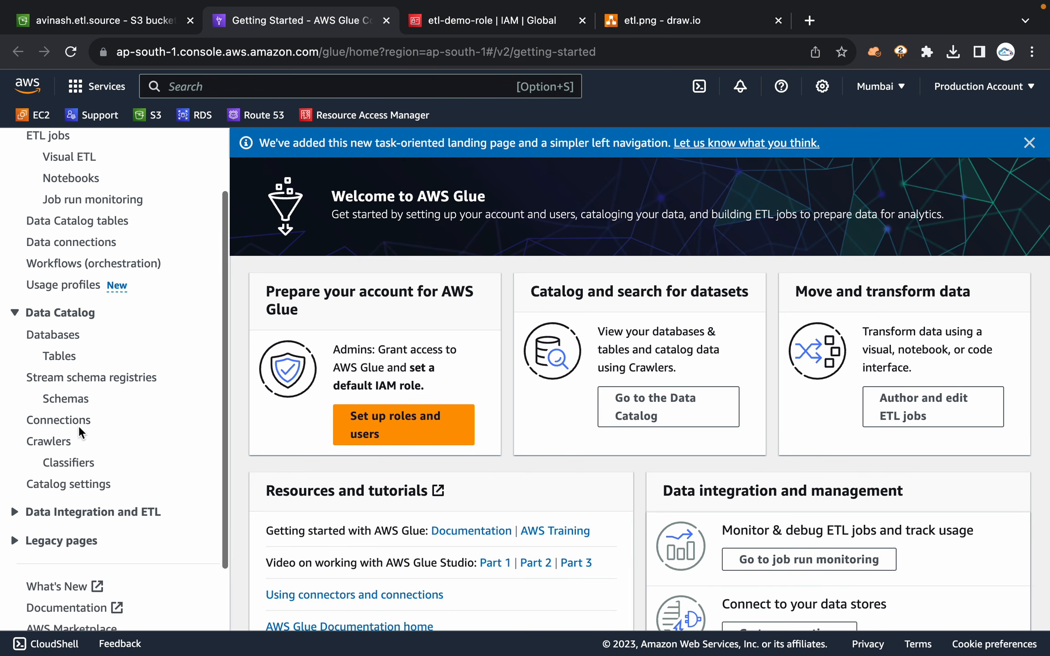
Step: Open the Glue crawlers list and delete the customer crawler
left_click(37, 444)
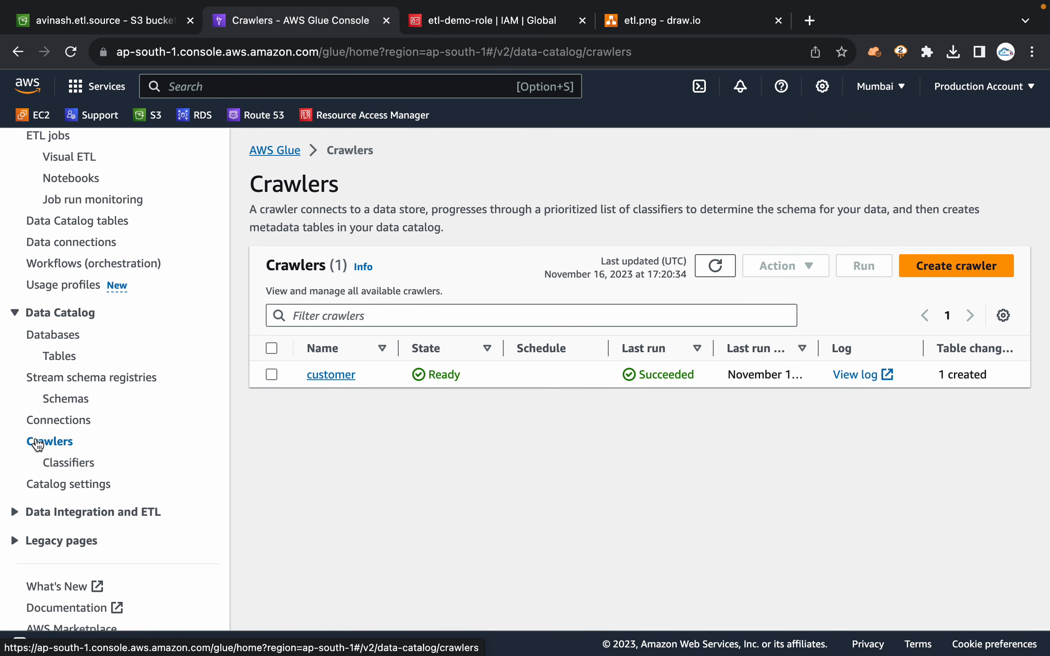
left_click(271, 375)
left_click(780, 265)
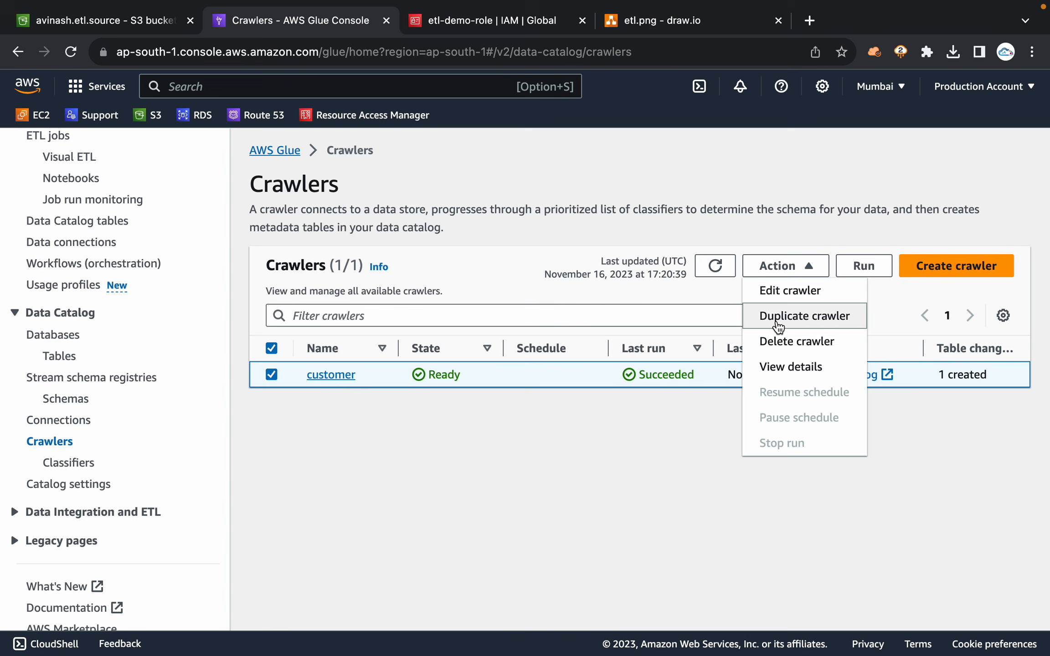
left_click(780, 345)
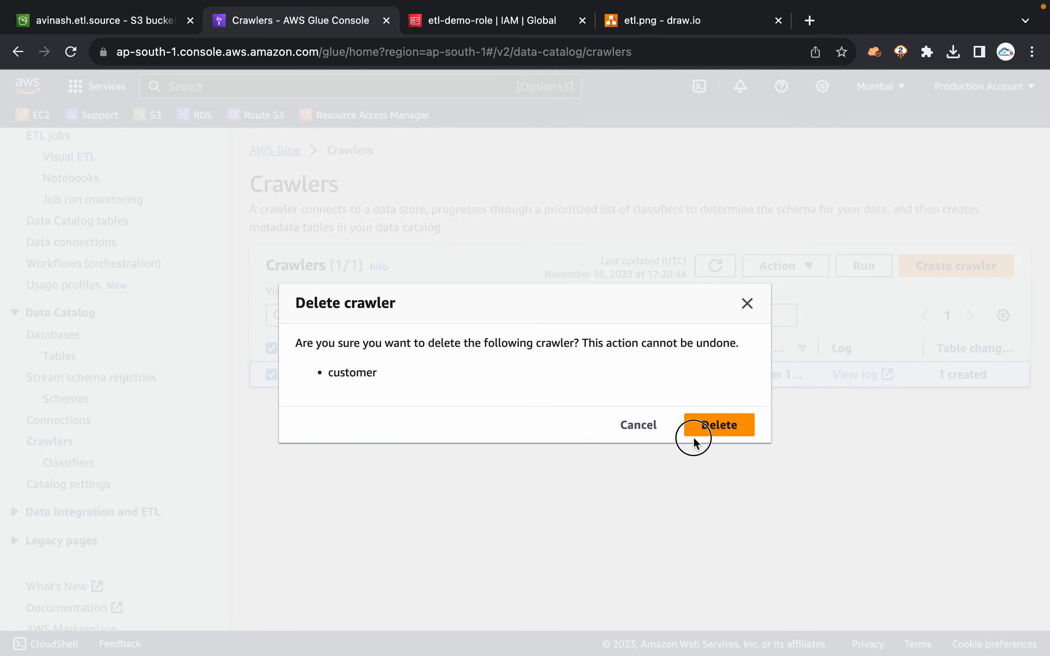
left_click(715, 425)
Step: Delete the customer database from the Data Catalog and dismiss the deletion notices
left_click(55, 335)
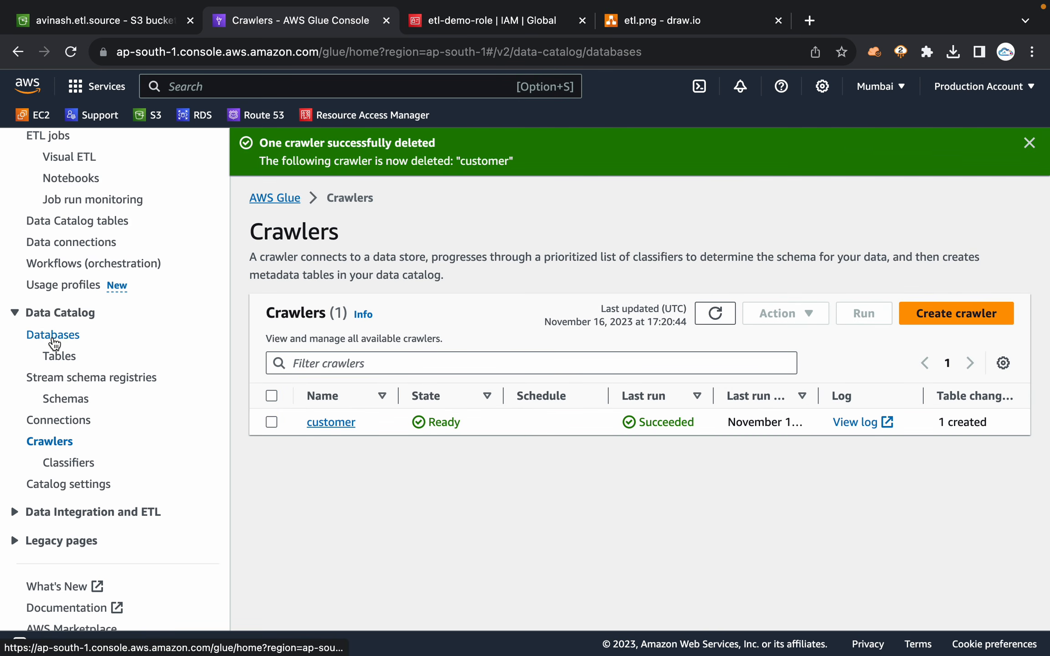
left_click(272, 348)
left_click(864, 239)
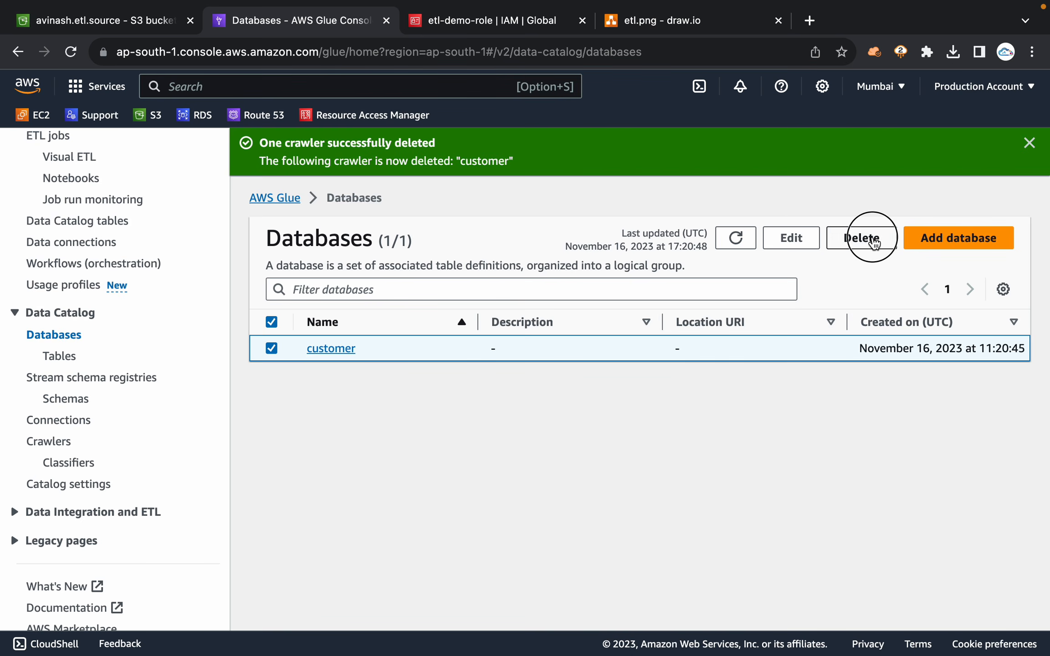
left_click(738, 424)
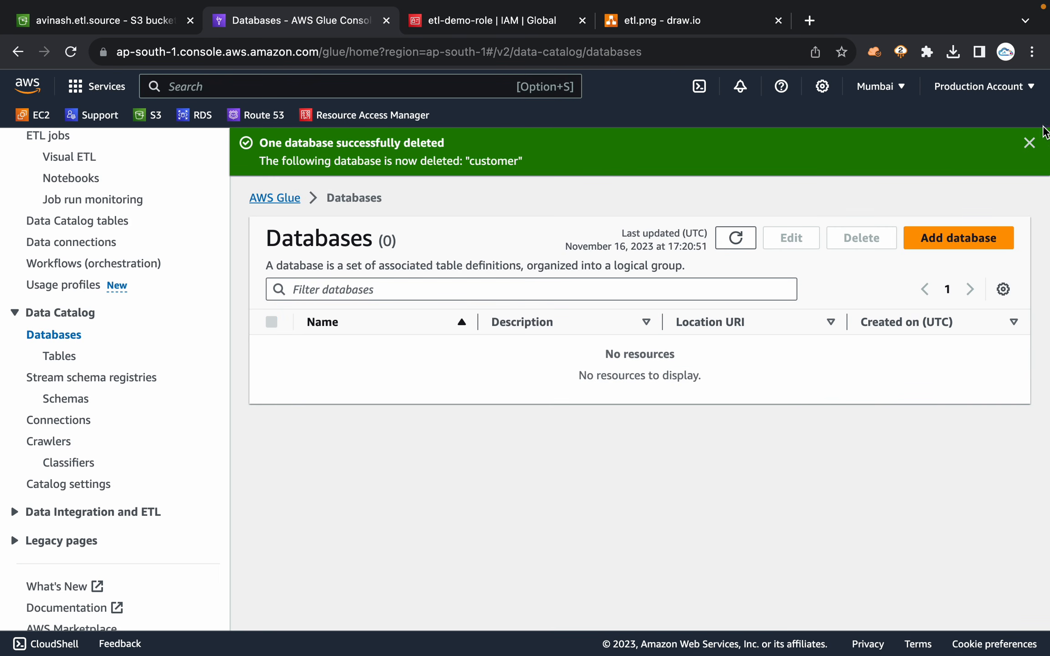
left_click(1028, 143)
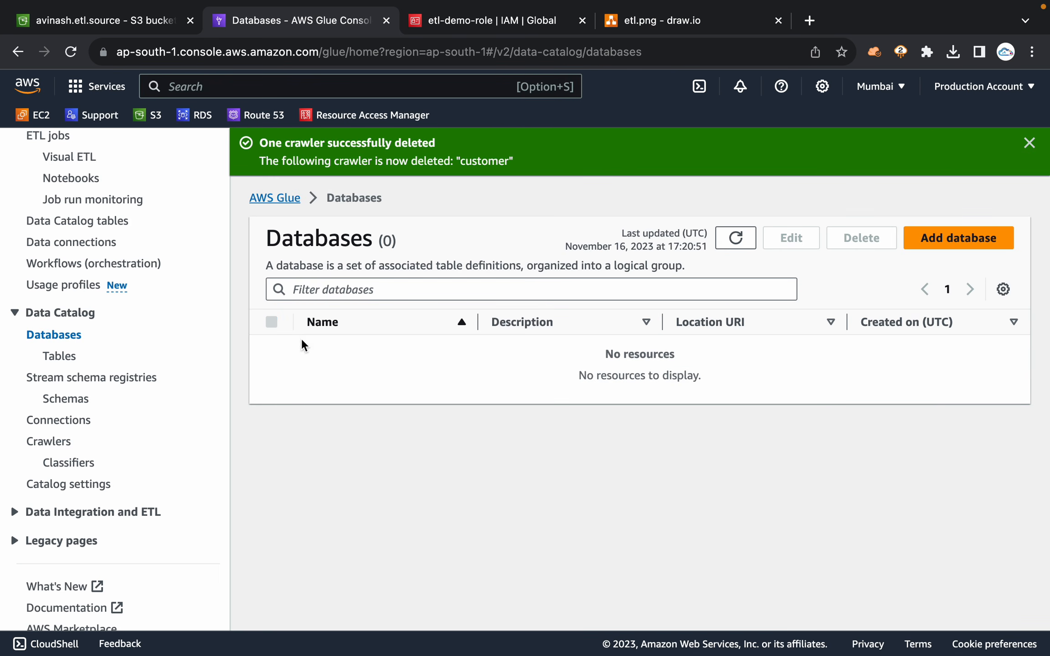
left_click(1029, 142)
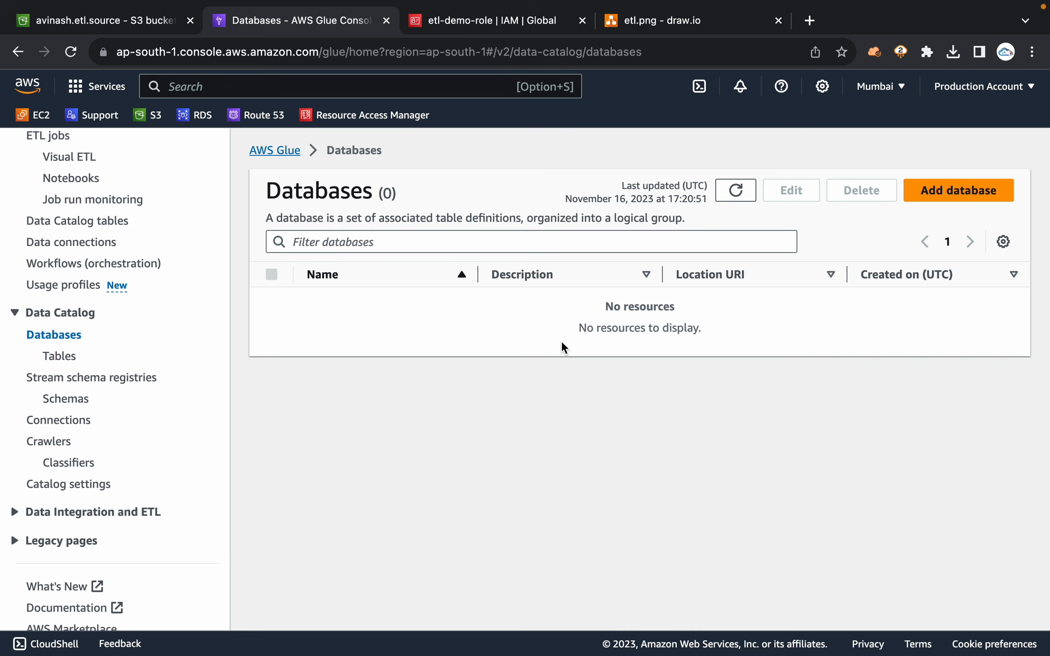
Step: Refresh the crawlers list, start a new crawler named customer-data and continue to its data sources
left_click(58, 448)
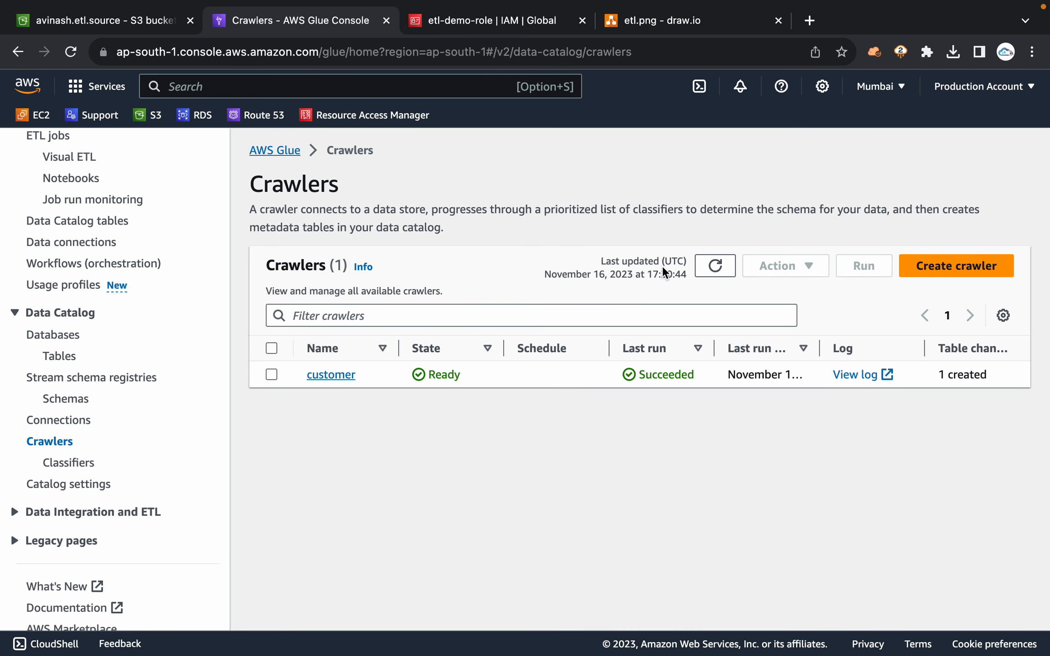
left_click(713, 265)
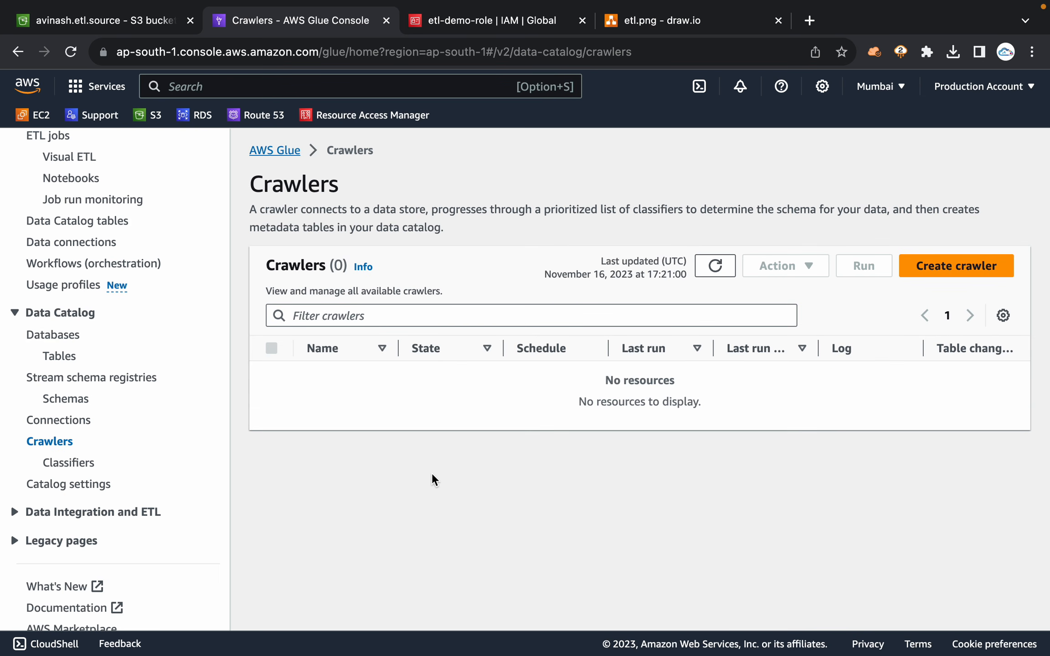
left_click(964, 270)
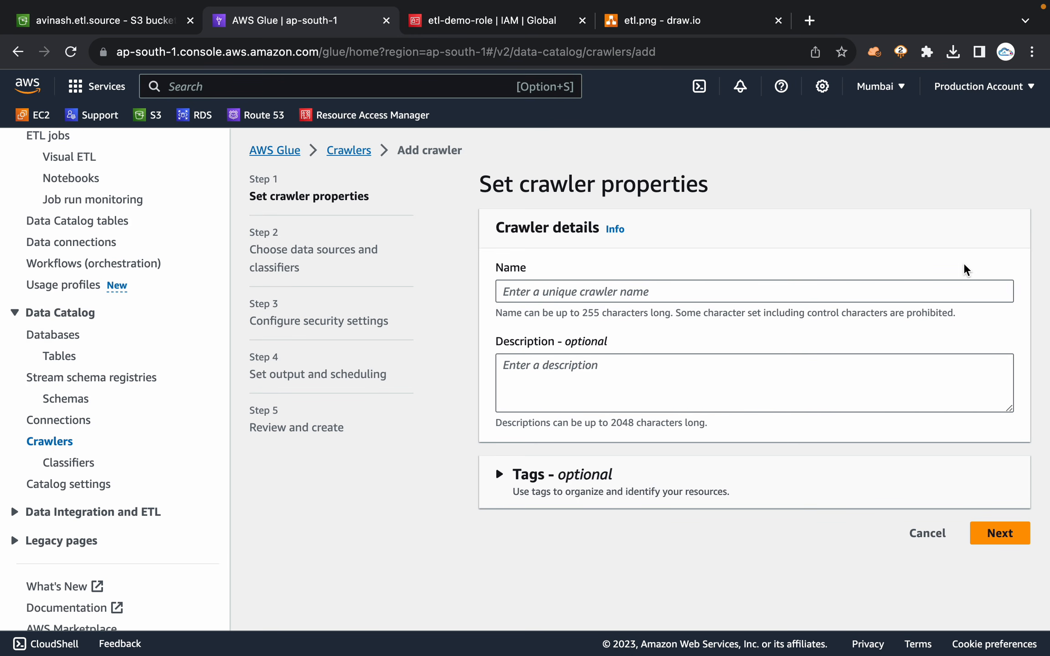
left_click(780, 299)
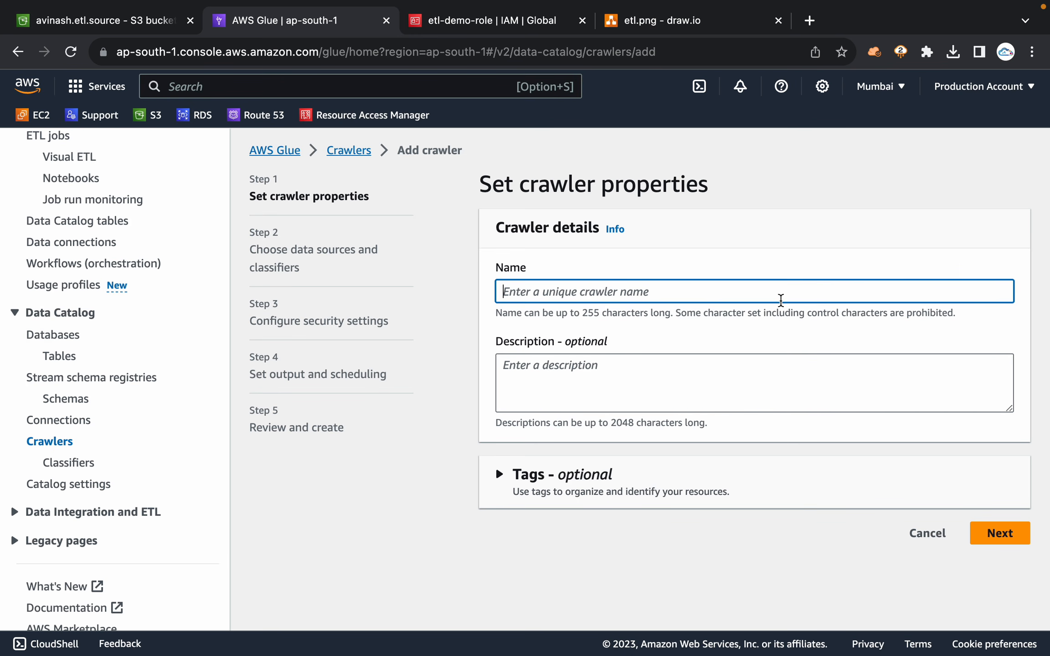
type("cusrtomer")
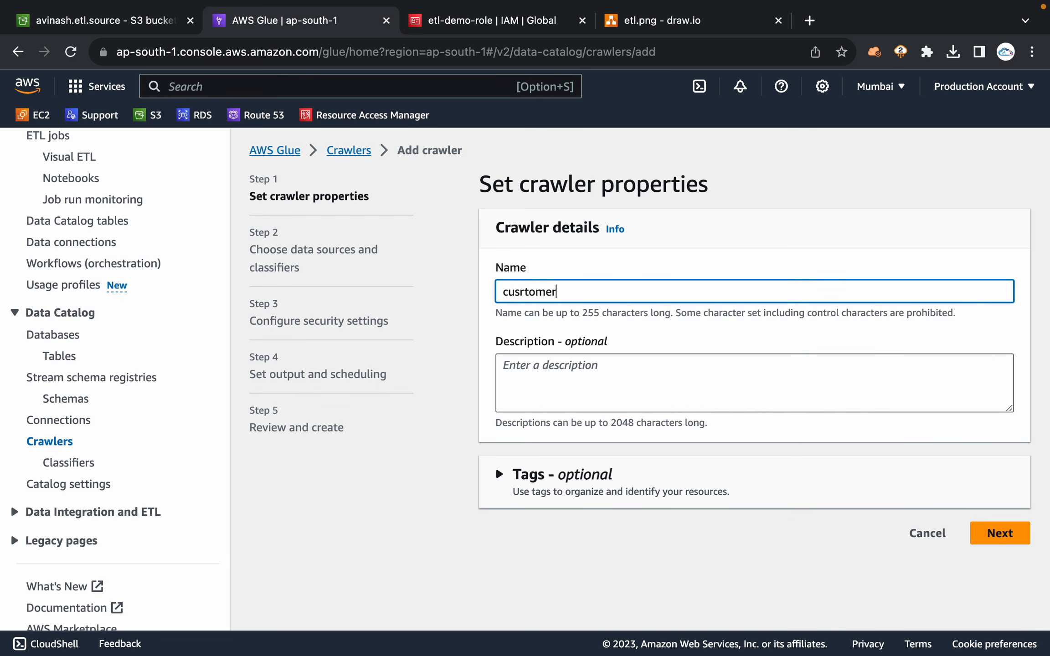
key("BackSpace")
key("BackSpace")
key("BackSpace")
key("BackSpace")
key("BackSpace")
key("BackSpace")
type("tomer-data")
left_click(998, 534)
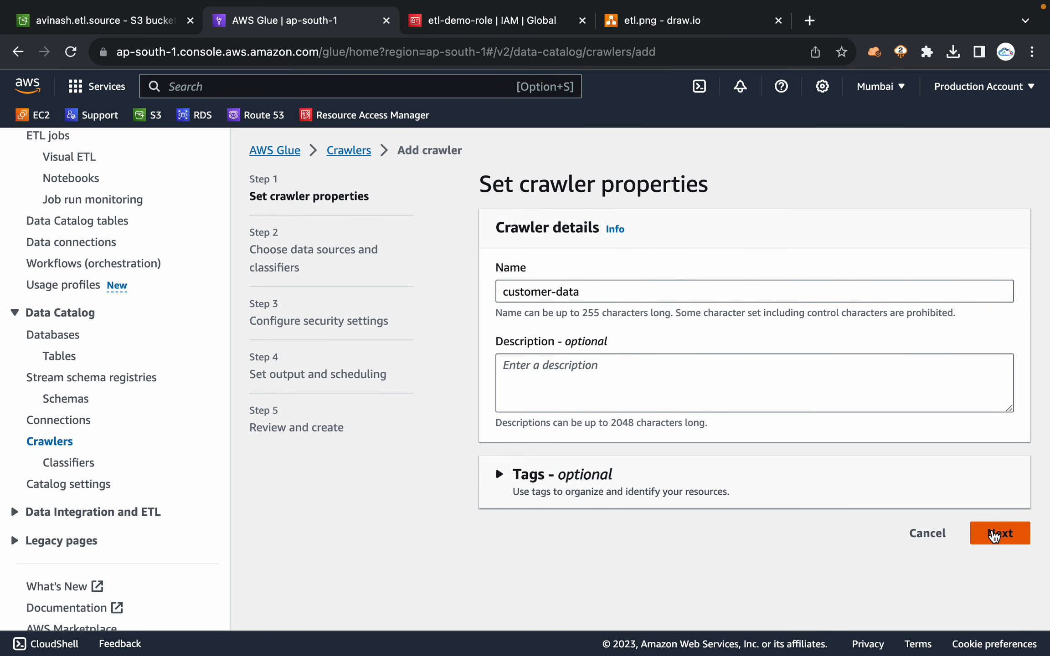
Step: Collapse the AWS Glue navigation and keep Not yet as the answer to whether the data is mapped to Glue tables
scroll(177, 224, "up", 3)
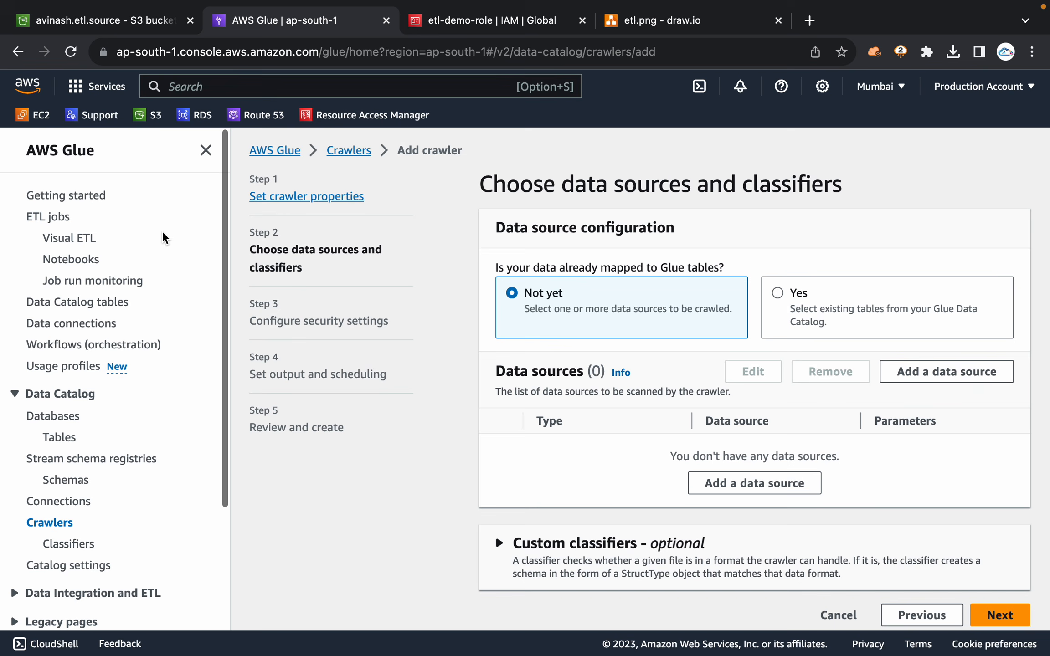
left_click(208, 150)
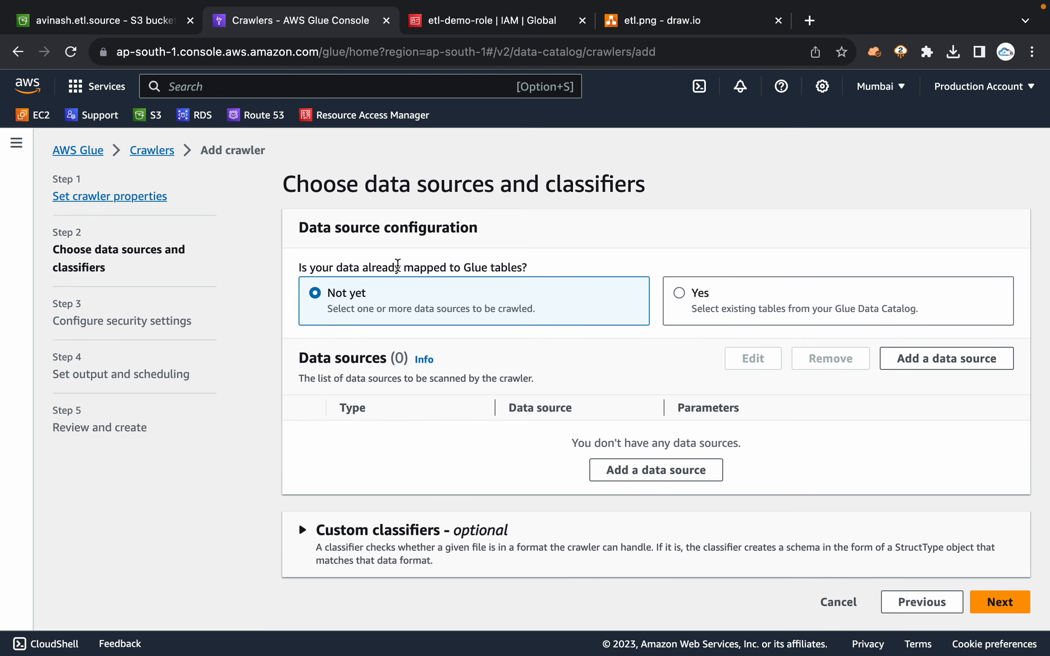
triple_click(397, 266)
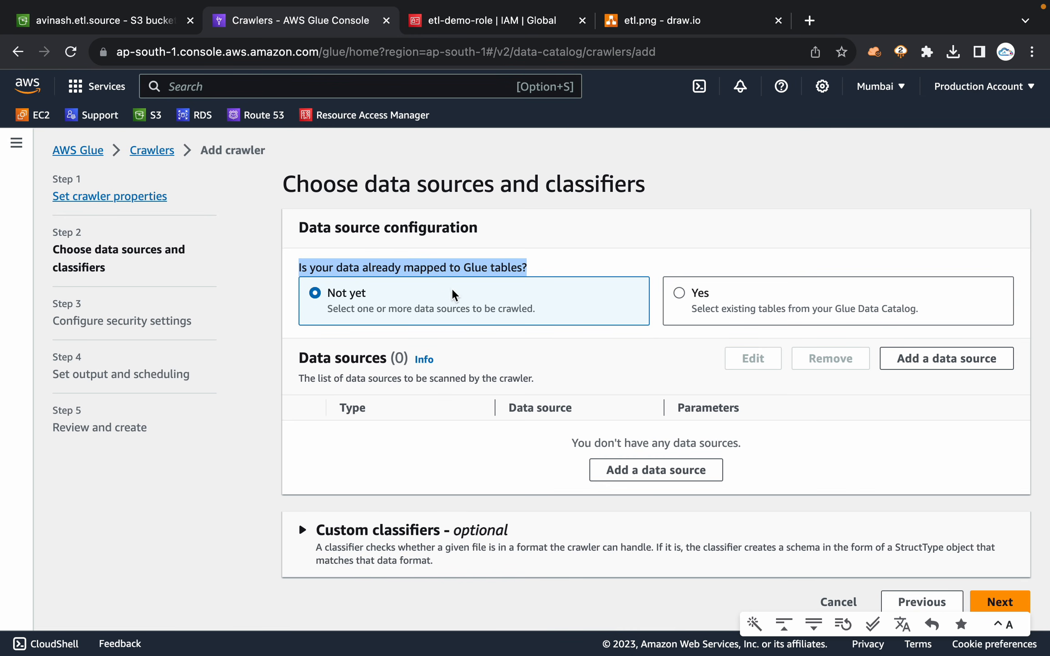
left_click(430, 298)
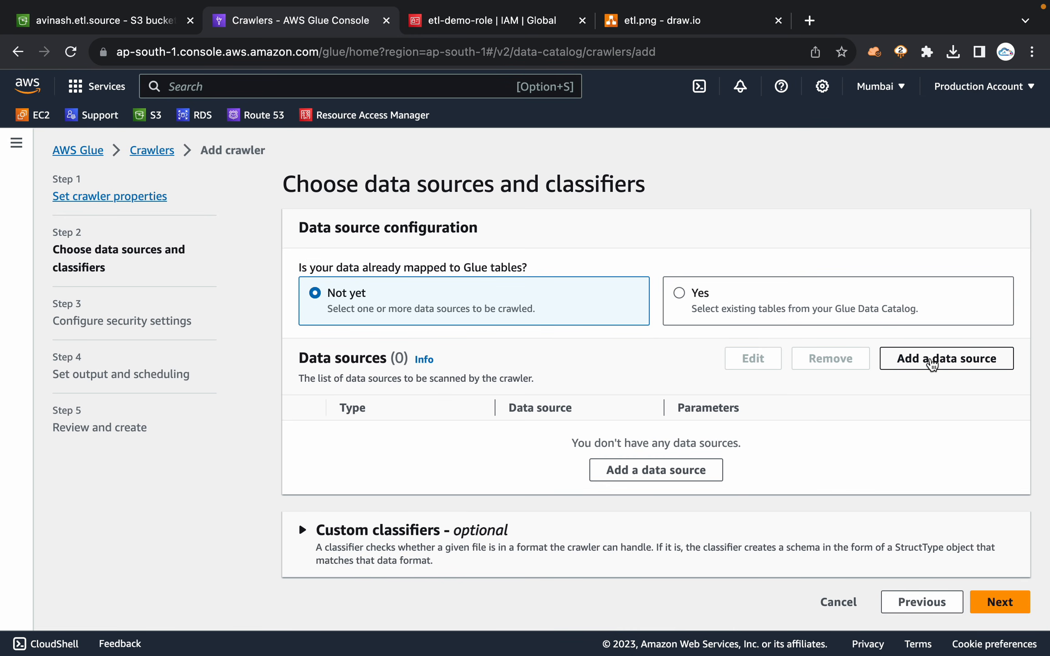
Step: Try using existing Glue tables as the crawler's source, check the database and table choices, cancel and return to Not yet
left_click(931, 360)
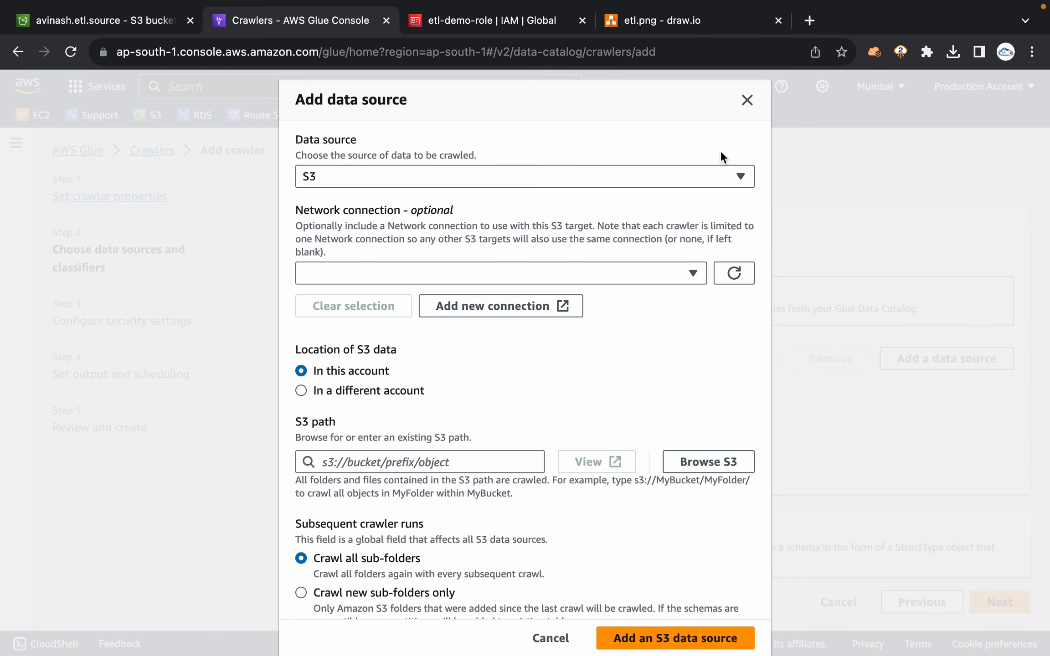
left_click(747, 100)
left_click(763, 300)
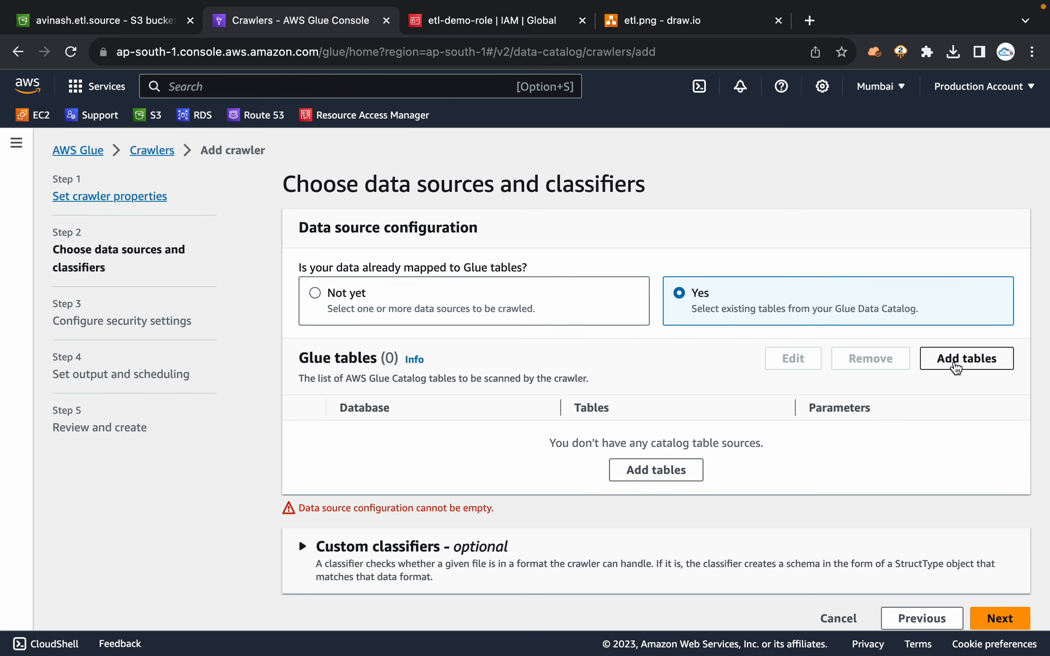
left_click(955, 368)
left_click(366, 326)
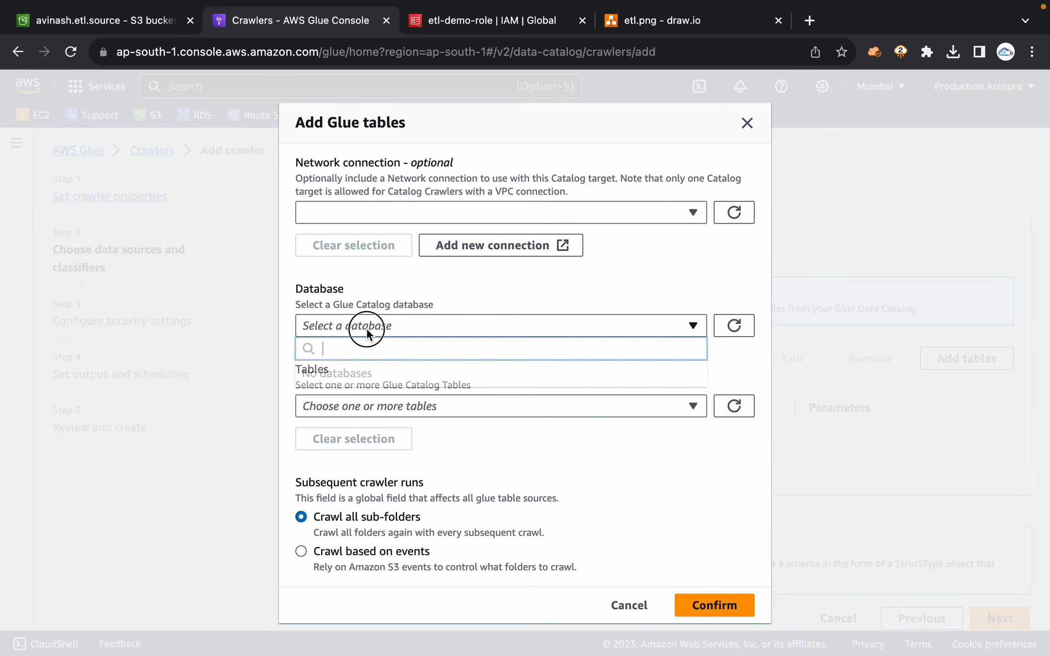
left_click(409, 405)
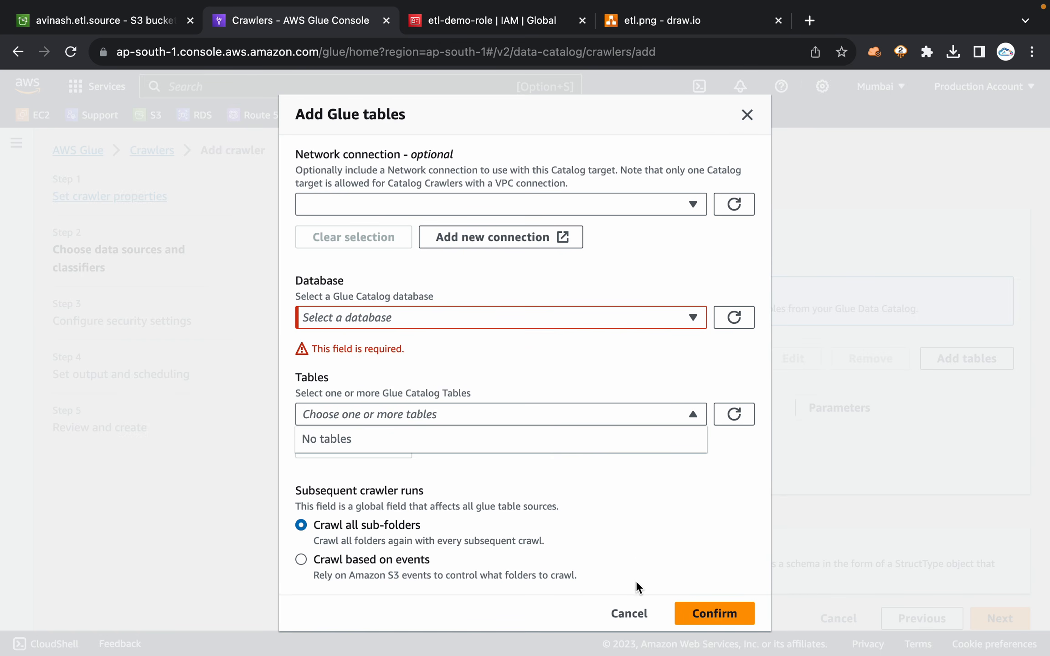
left_click(637, 603)
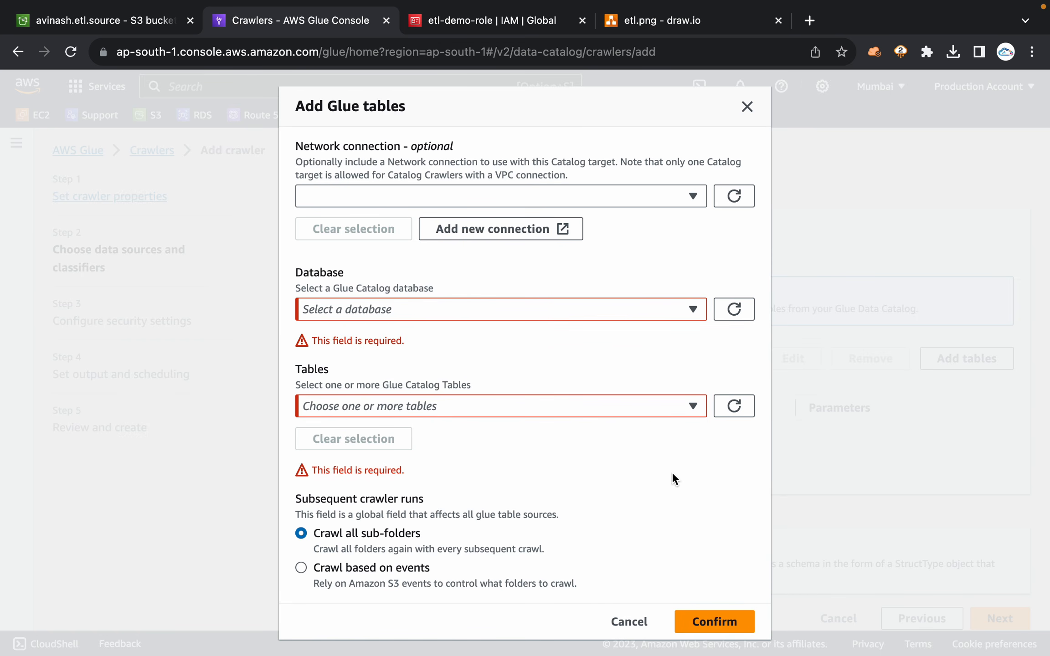
left_click(628, 622)
left_click(349, 299)
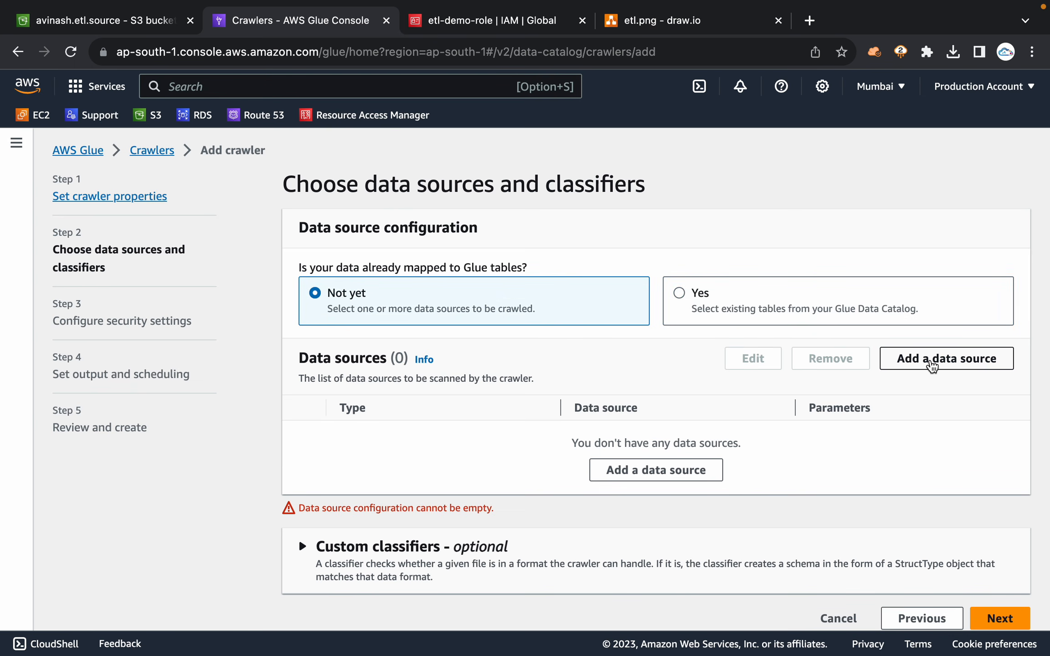
Step: Start adding a data source to the crawler and look through the available source types
left_click(931, 360)
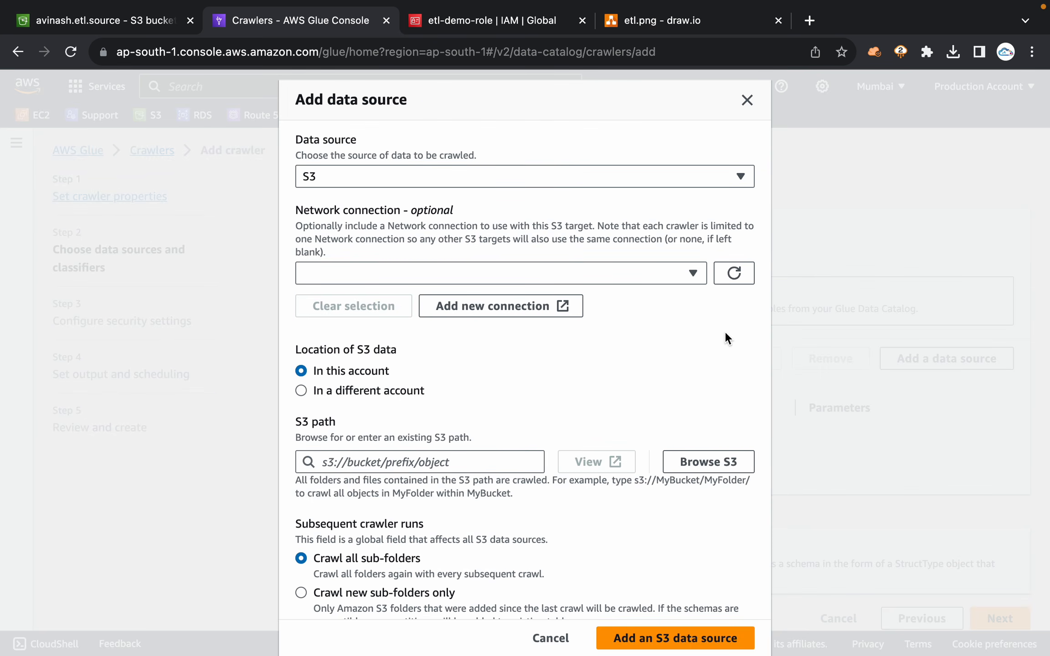
left_click(511, 174)
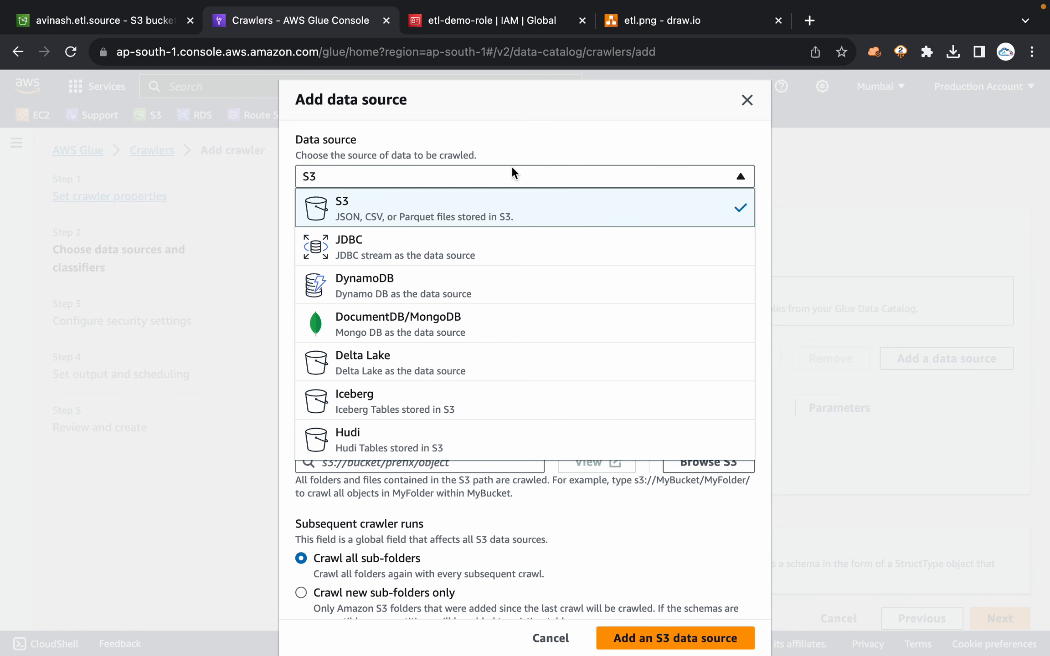
scroll(487, 360, "down", 2)
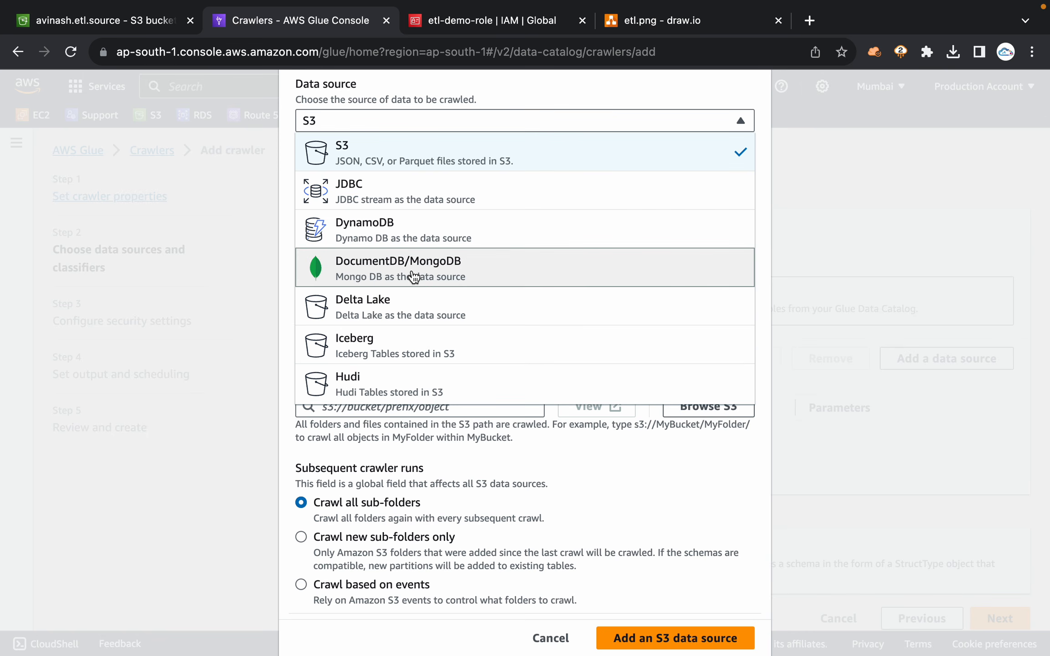
scroll(413, 276, "up", 2)
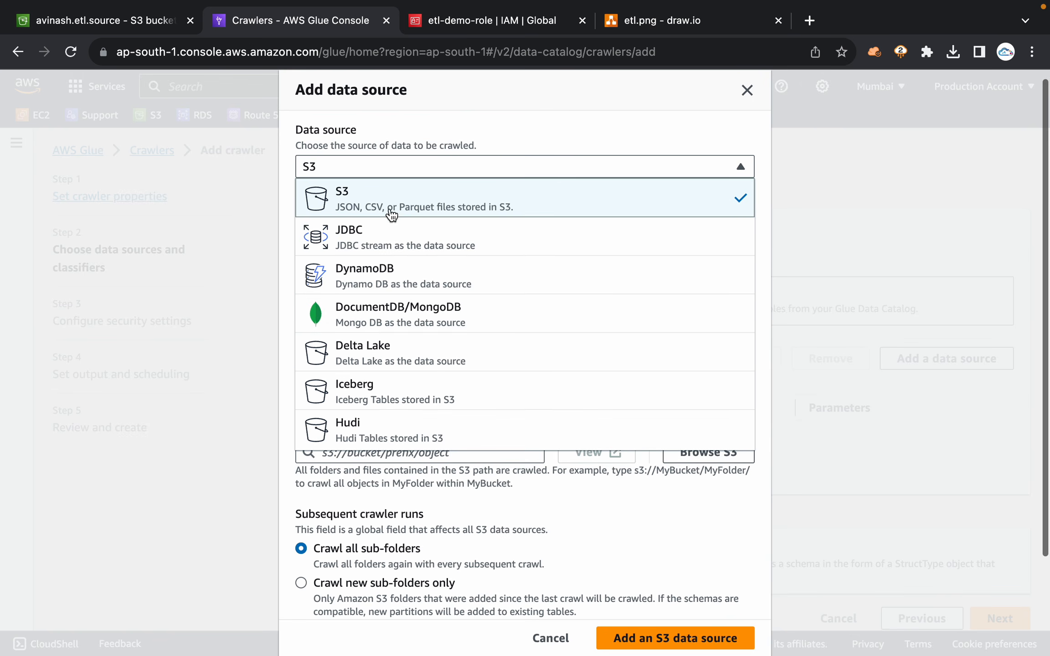
Step: Try JDBC as the data source, check its available connections and switch the source back to S3
left_click(386, 235)
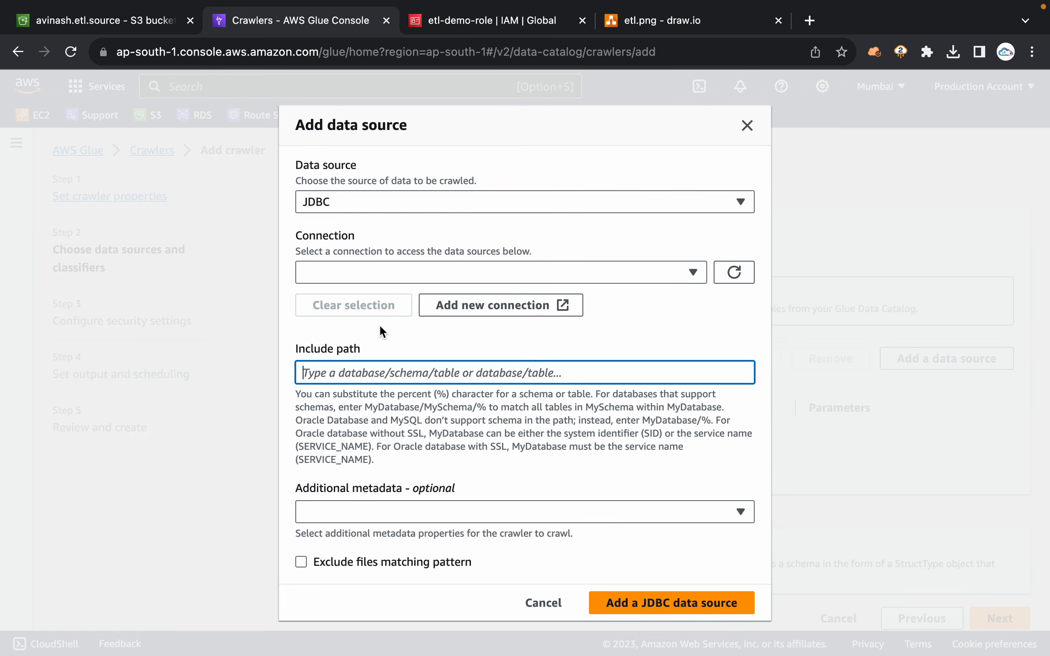
left_click(389, 273)
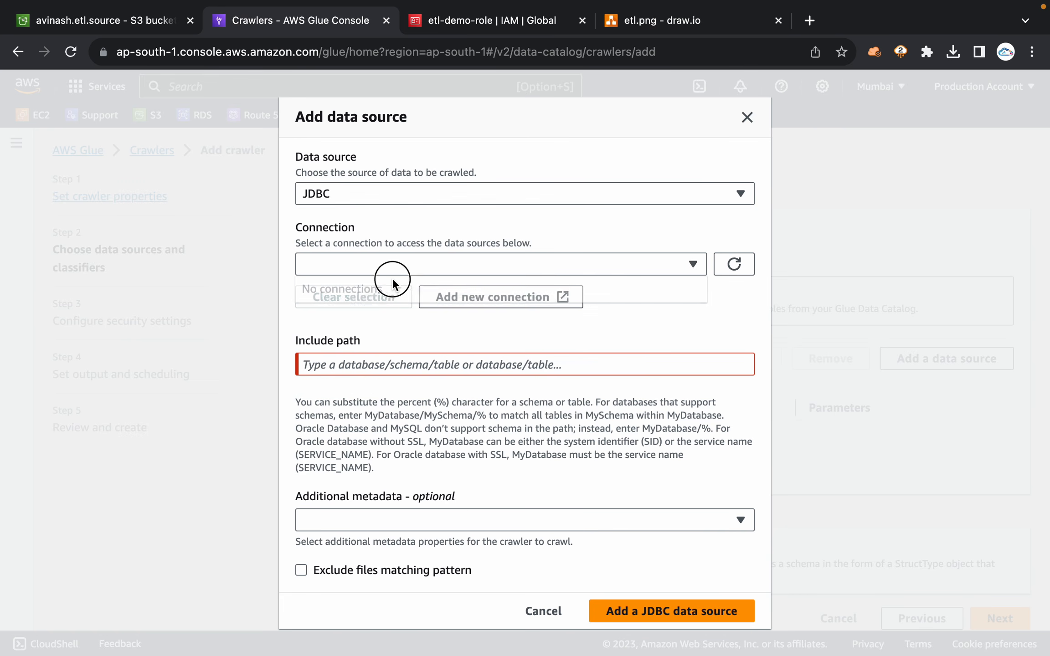
left_click(687, 336)
left_click(437, 195)
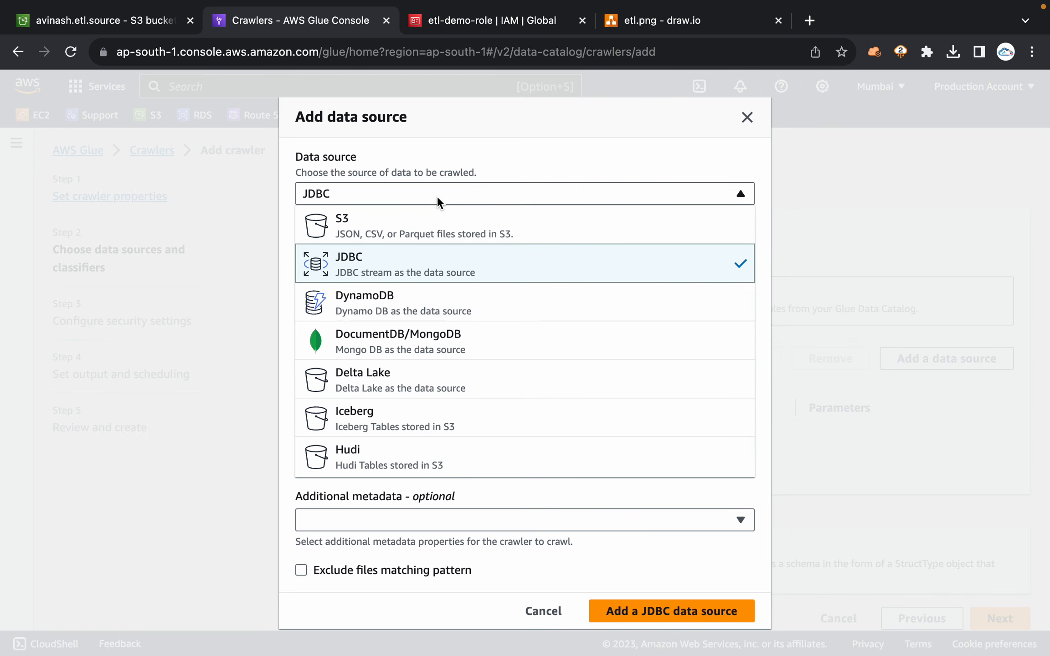
left_click(432, 226)
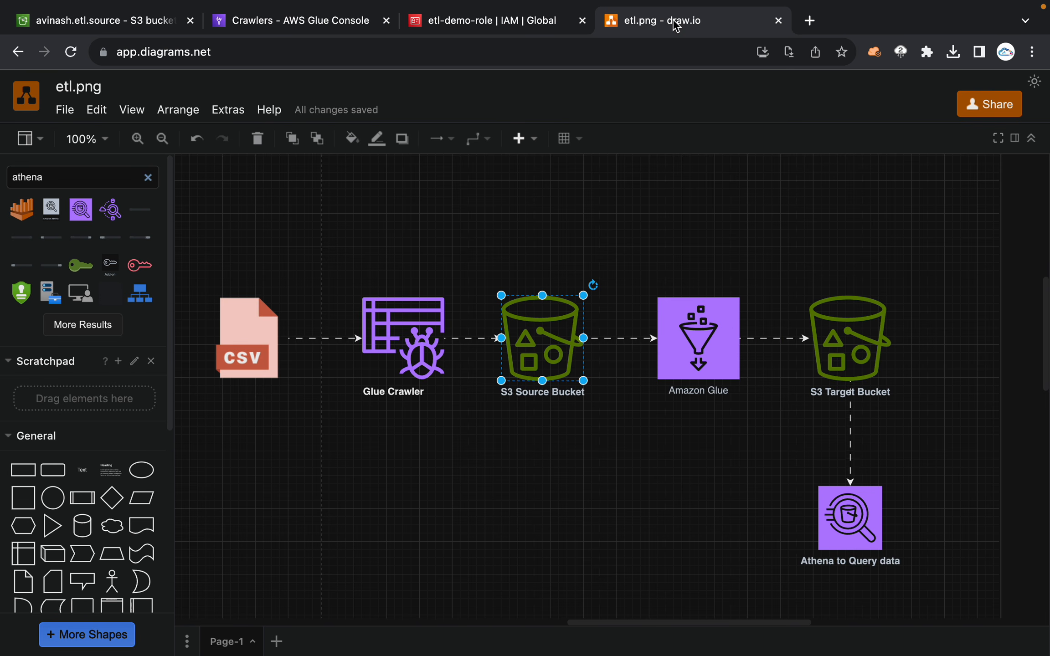
Step: Switch to the etl.png diagram in draw.io, review the Glue Crawler and S3 Source Bucket elements, and return to AWS Glue
left_click(665, 20)
left_click(415, 460)
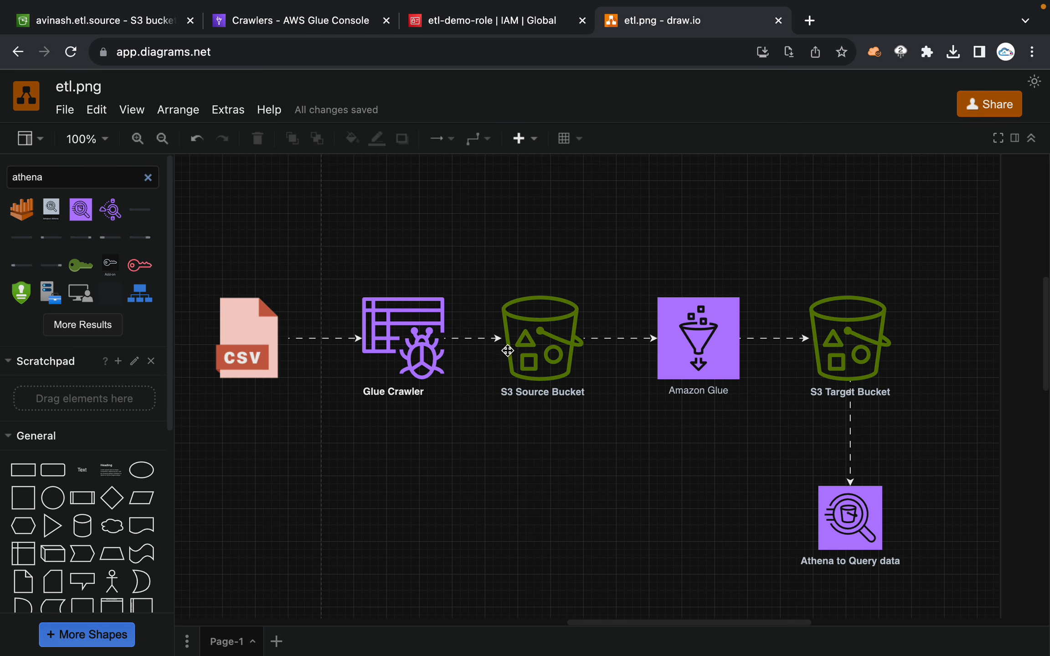
left_click(399, 334)
left_click(554, 336)
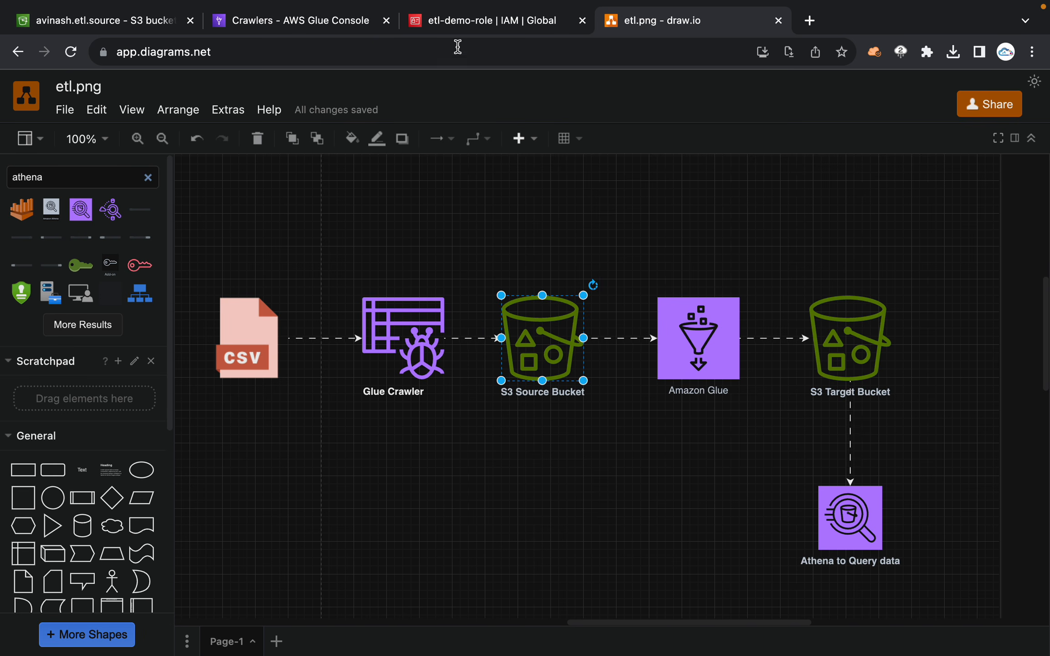
left_click(301, 27)
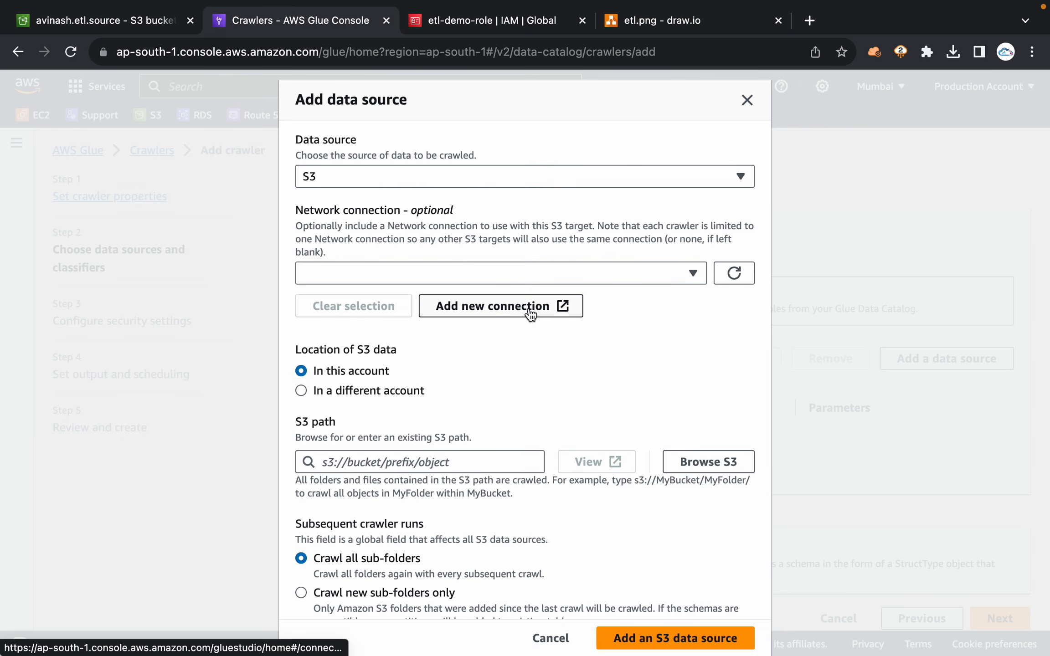
Step: Keep S3 in this account as the data source, browse for its path, filter buckets by "etl" and open avinash.etl.source
left_click(465, 177)
left_click(464, 172)
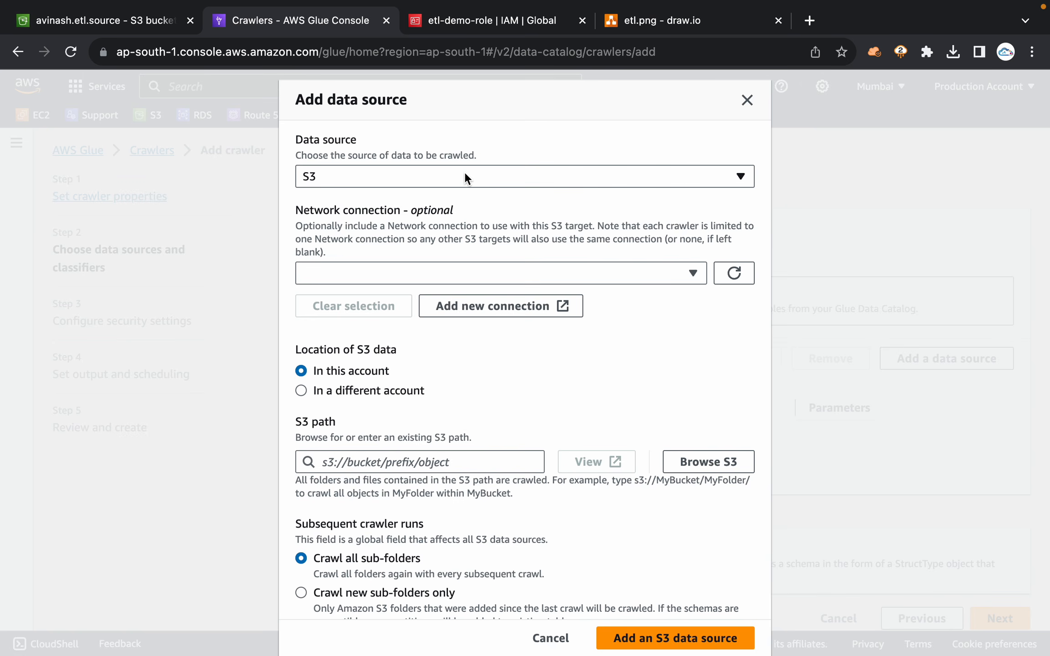
scroll(633, 412, "down", 3)
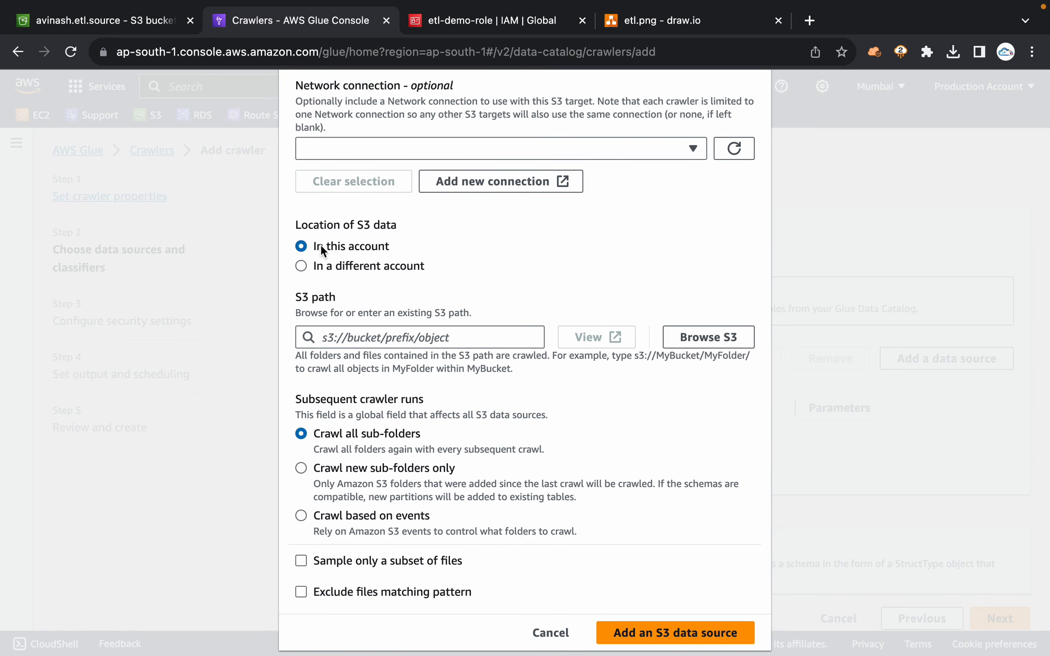
left_click_drag(323, 246, 413, 246)
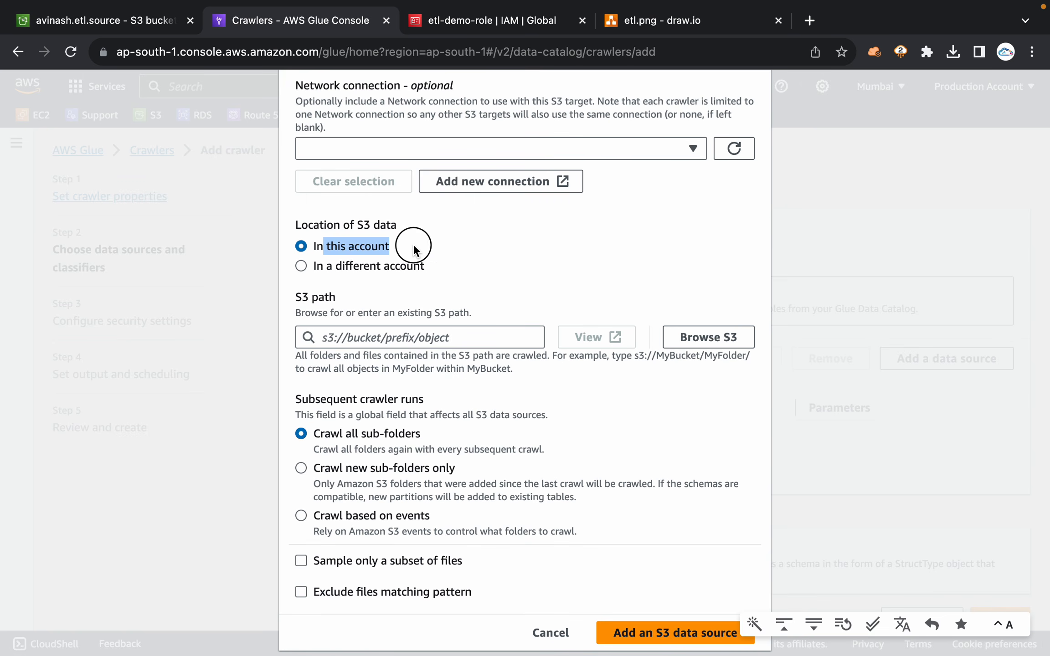
left_click(707, 338)
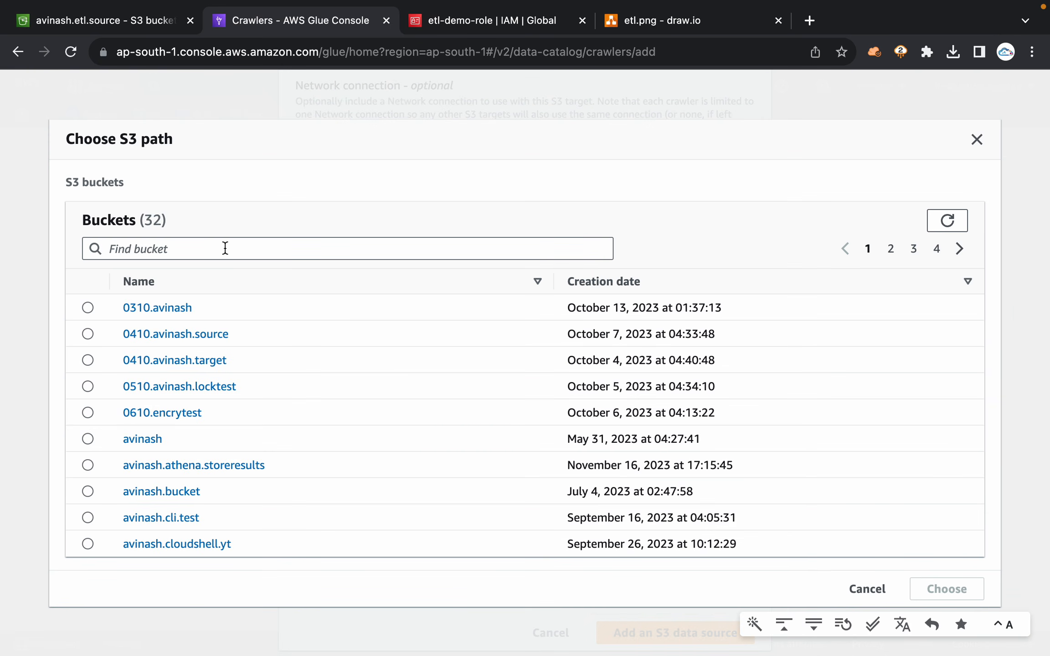
left_click(225, 248)
type("etl")
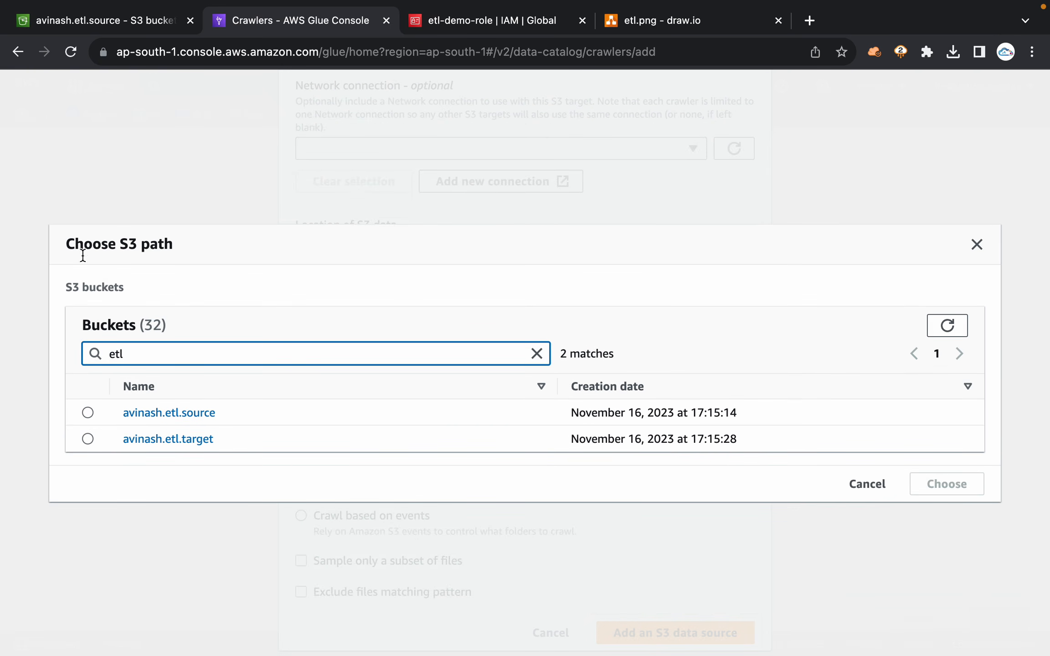
left_click(173, 412)
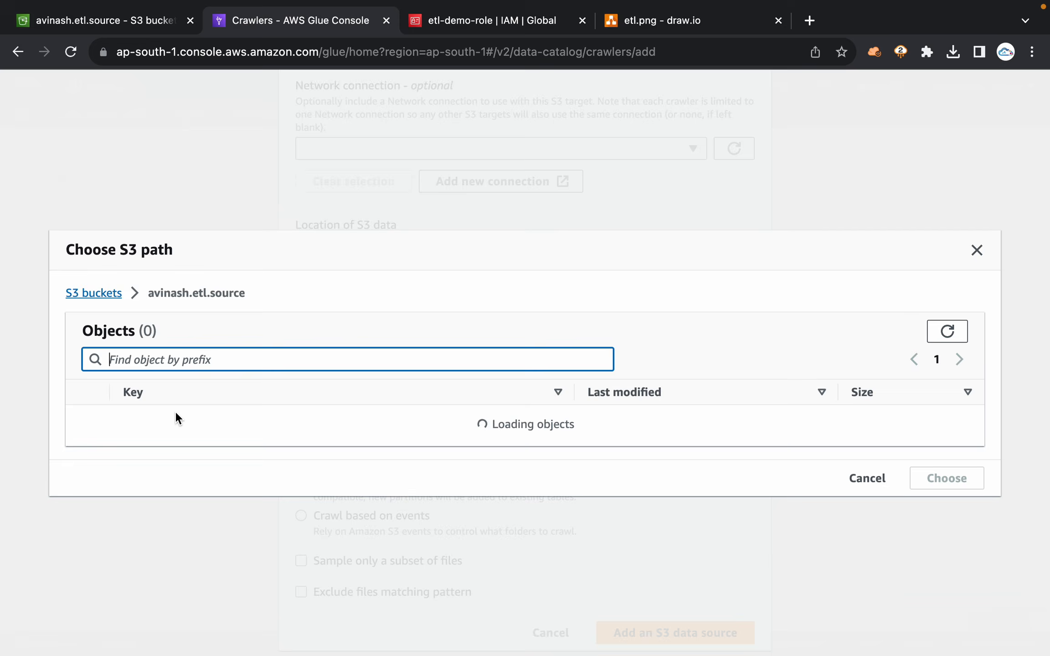
Step: Check the contents of the customer/ folder in avinash.etl.source and choose that folder as the S3 path
left_click(89, 425)
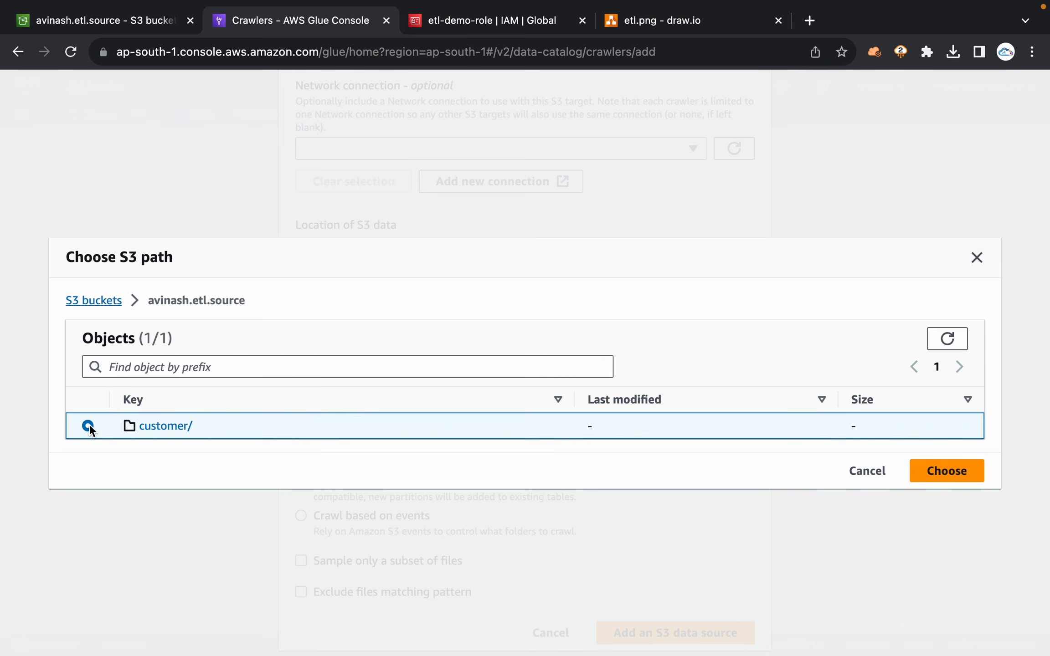
left_click(177, 429)
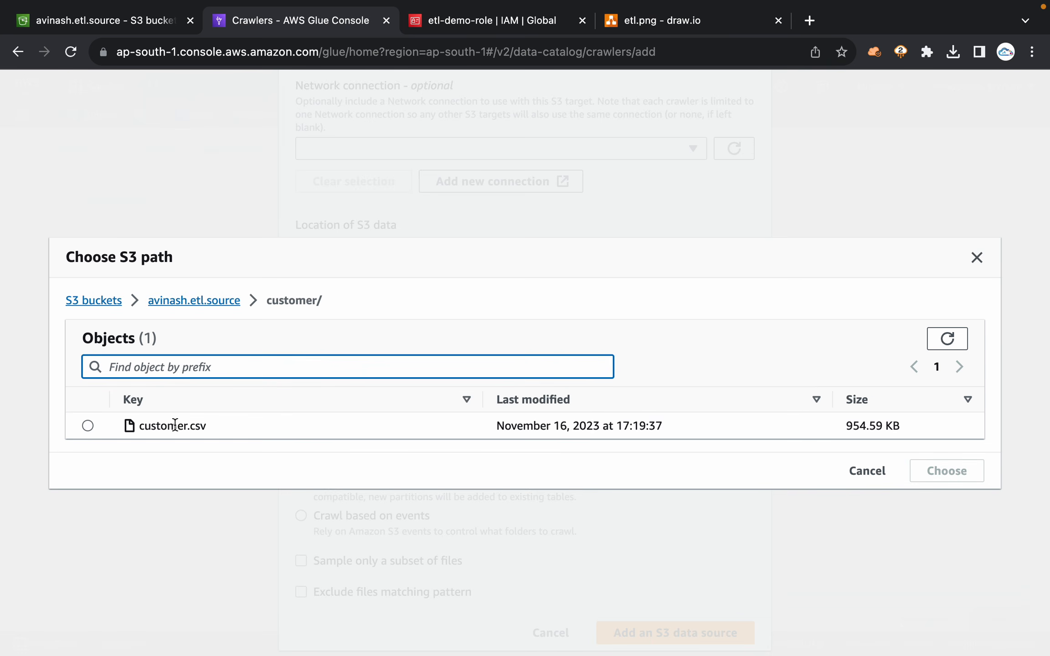
left_click(191, 302)
left_click(88, 425)
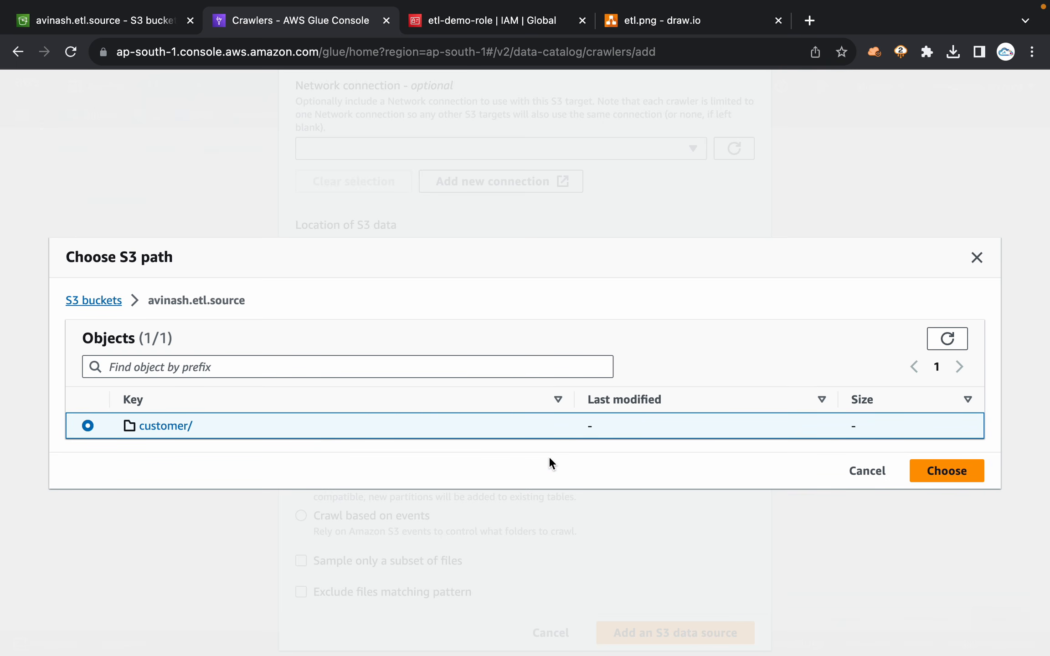
left_click(952, 471)
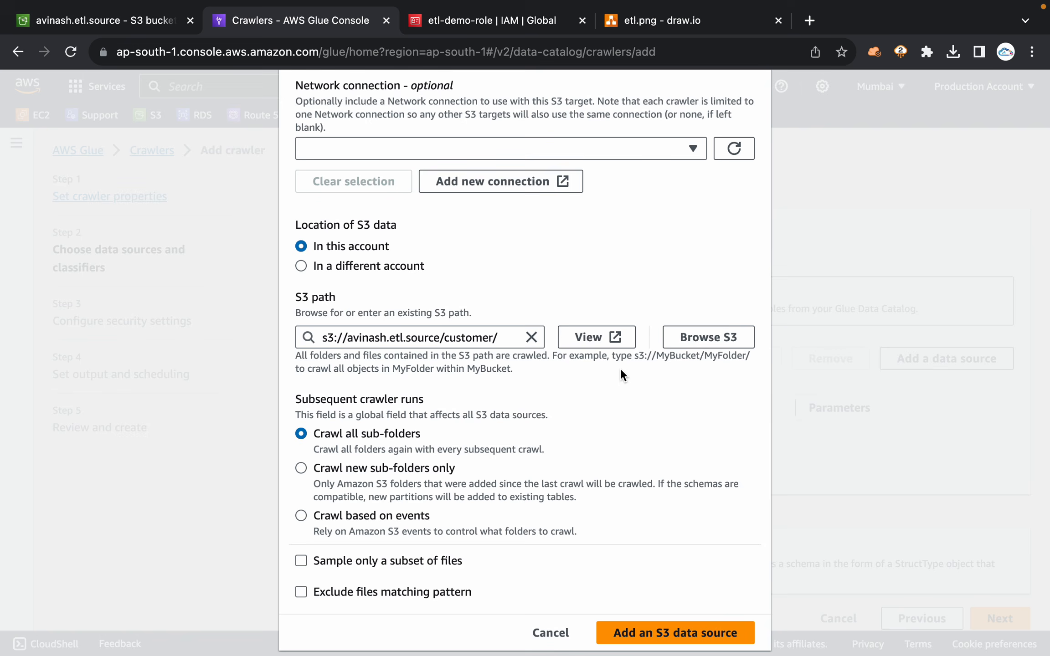
Step: Add the S3 data source with Crawl all sub-folders kept and continue to the crawler's security settings
scroll(620, 368, "down", 1)
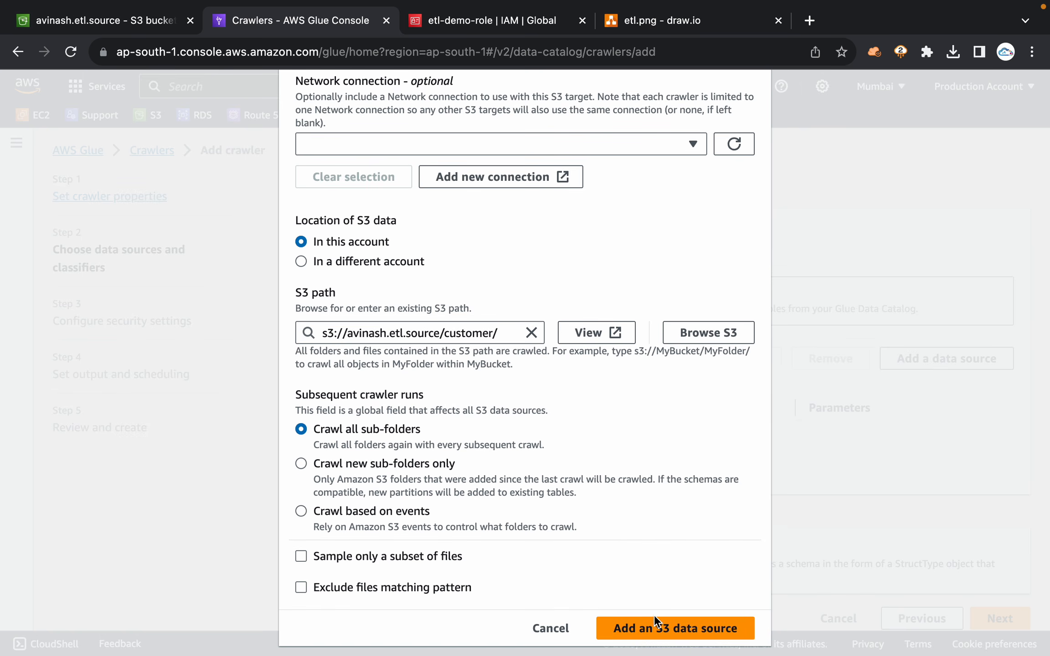
left_click(656, 626)
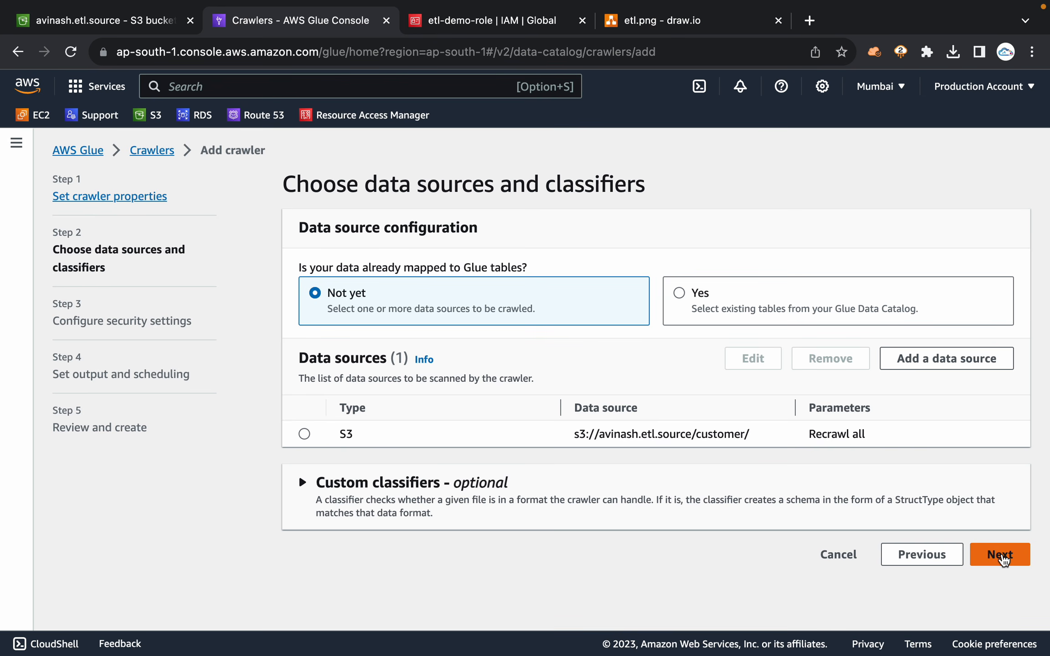
left_click(1001, 555)
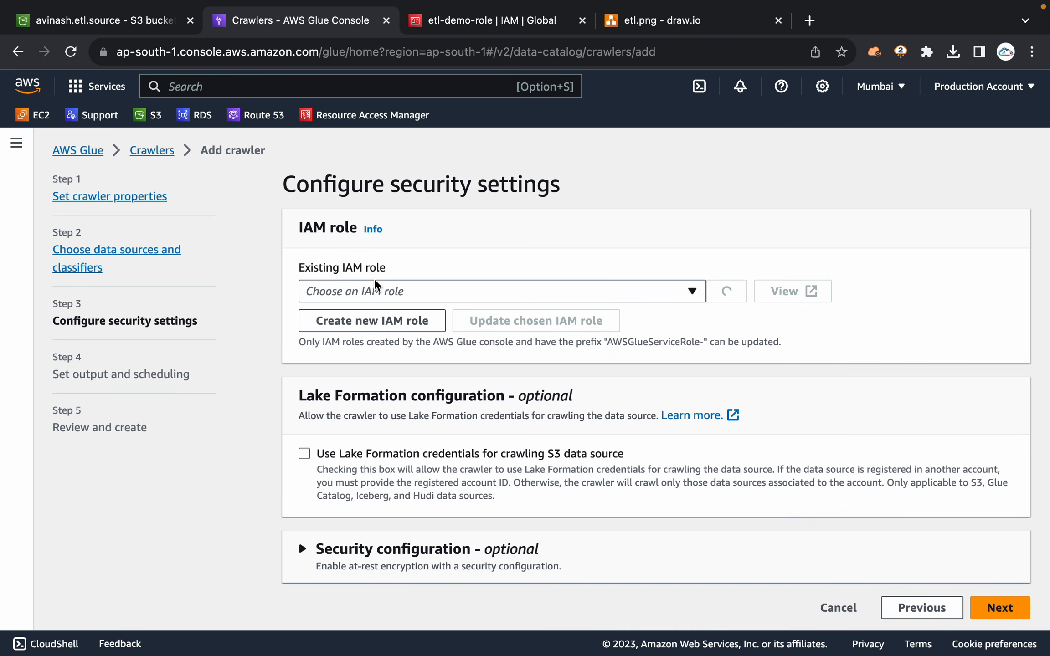
Step: Assign the existing IAM role etl-demo-role to the crawler and continue to output and scheduling
double_click(350, 267)
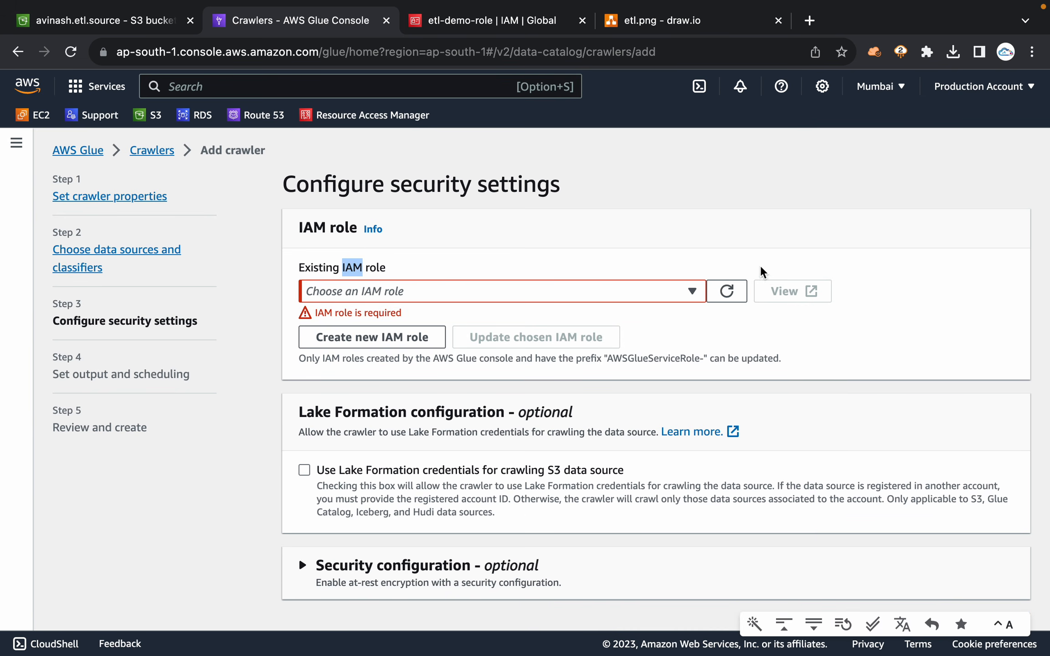
left_click(709, 291)
left_click(689, 291)
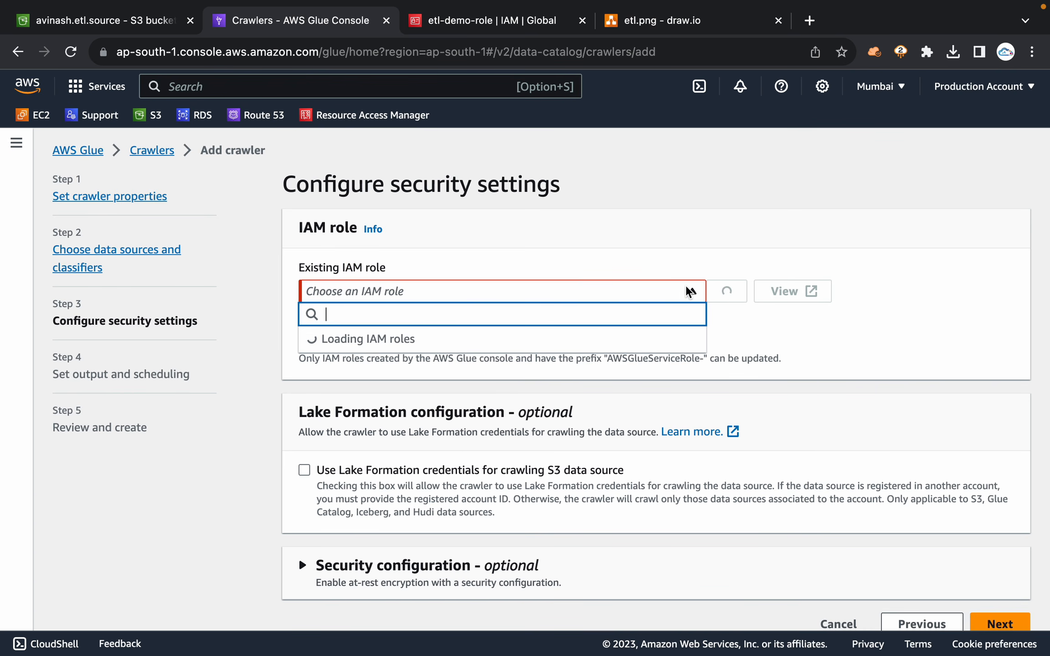
type("etl")
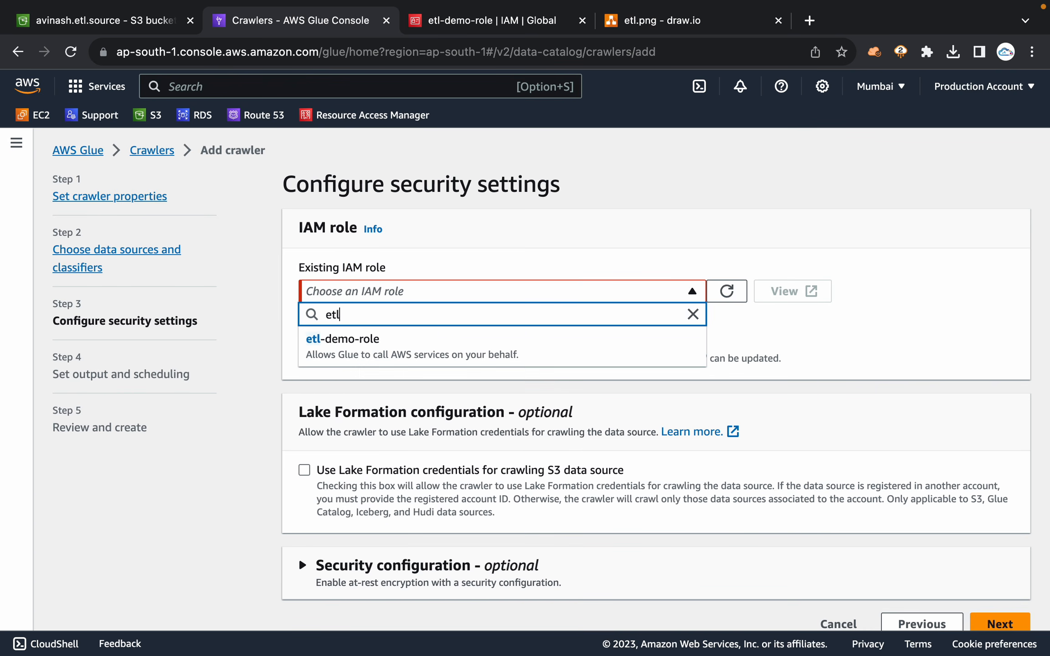
left_click(538, 357)
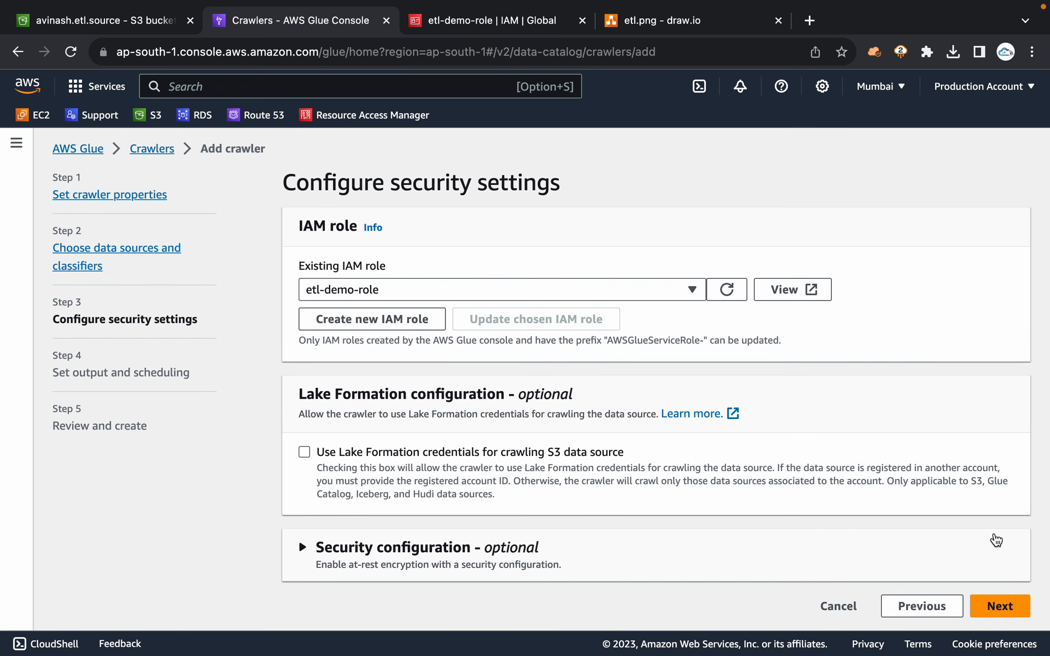
left_click(1007, 605)
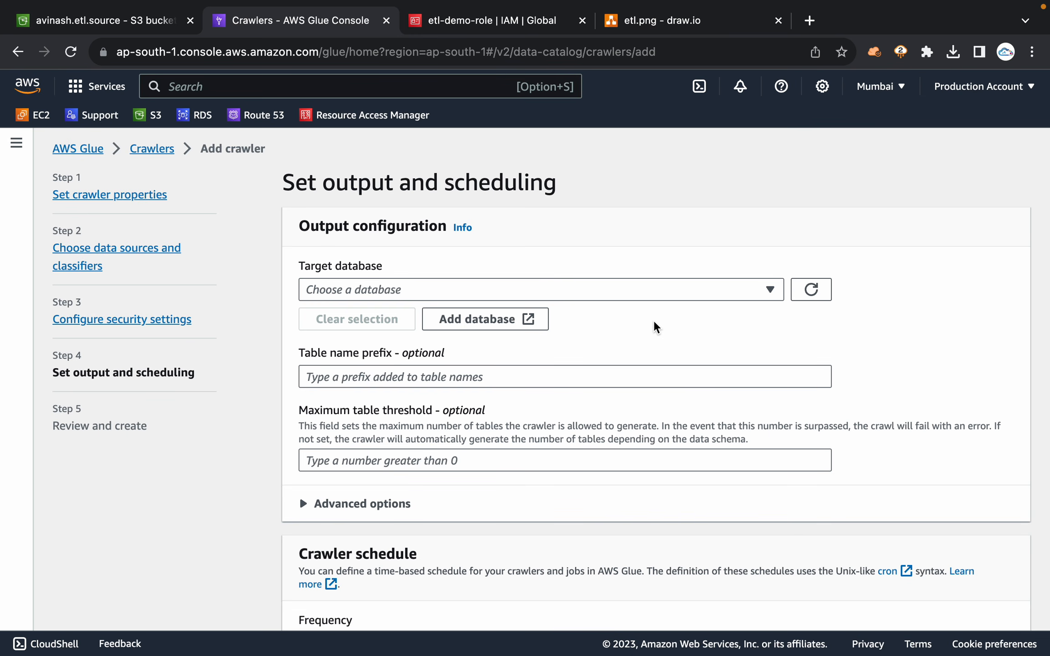
Step: Open the Glue Data Catalog's Databases page in a separate tab and check for existing databases
left_click(12, 144)
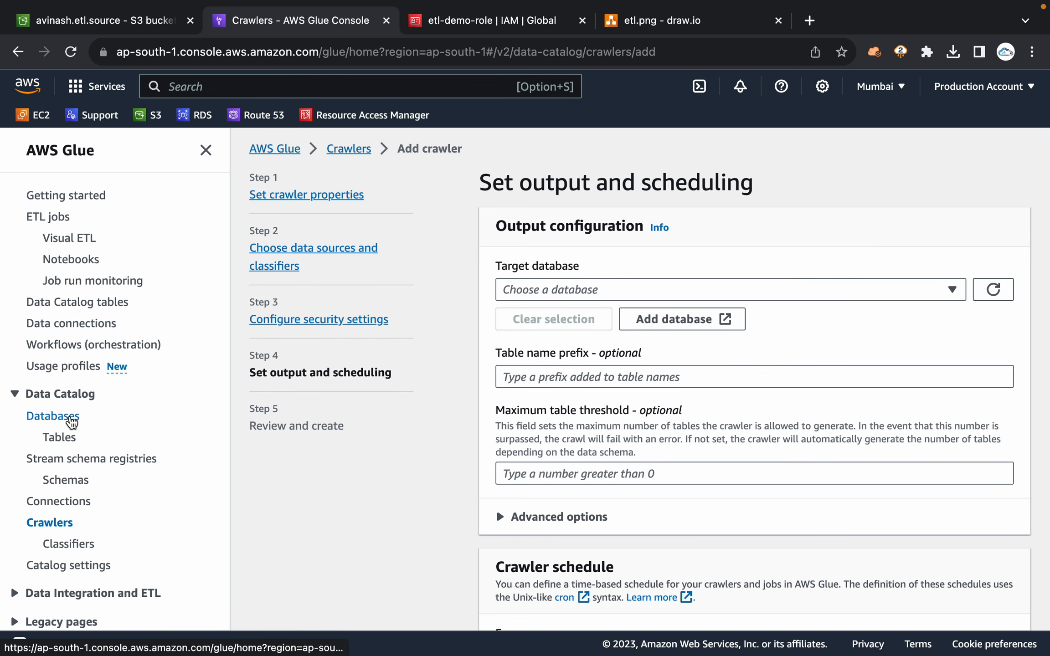
left_click(71, 419, "super")
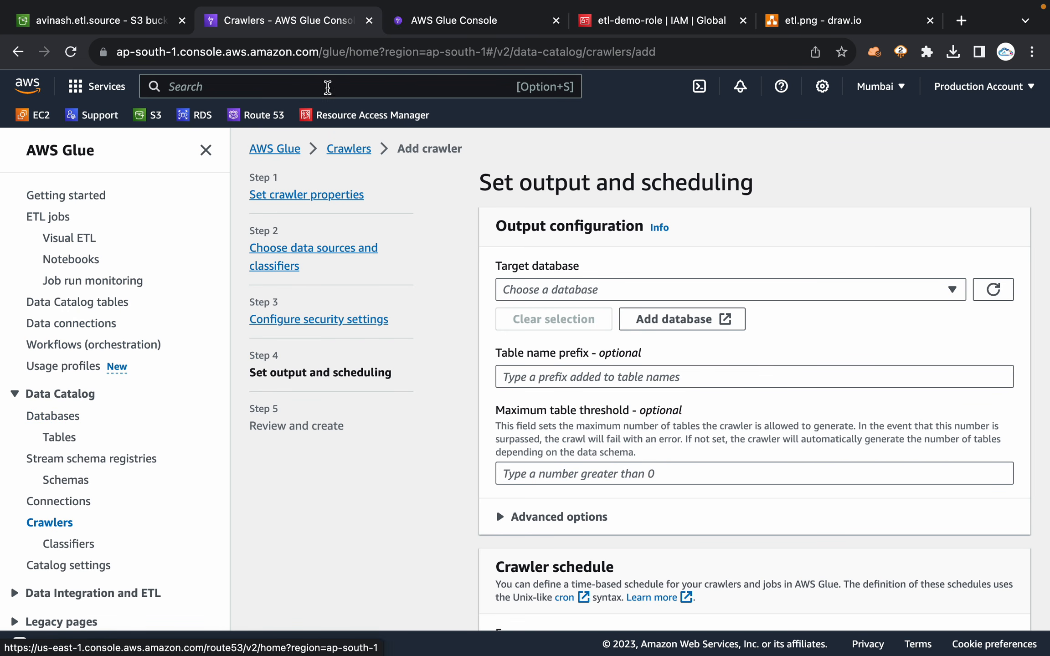
left_click(444, 25)
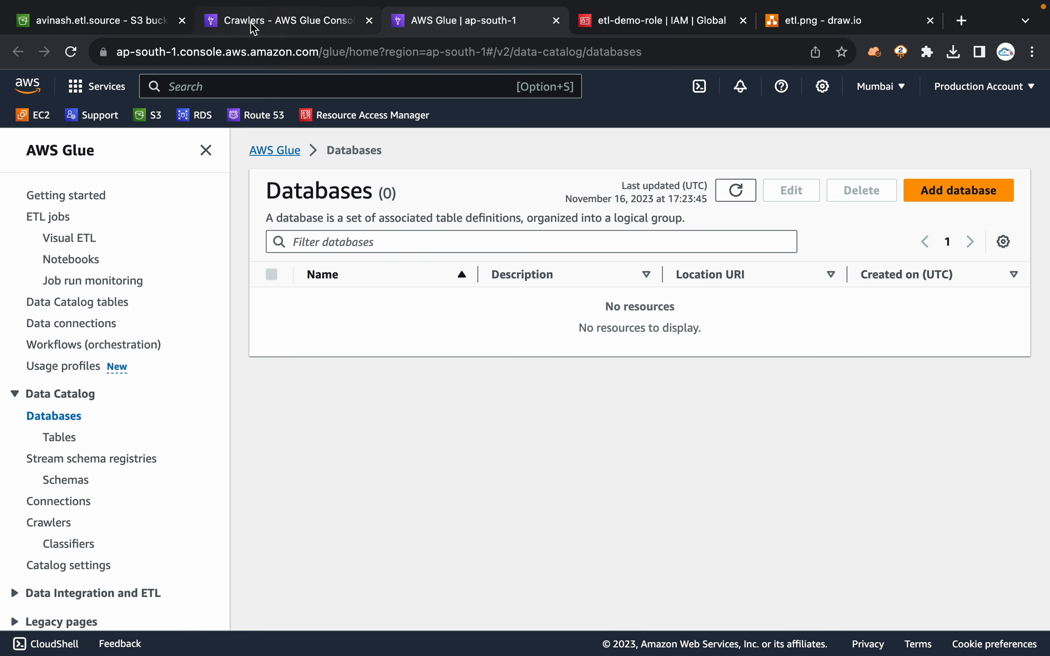
Step: From the crawler's output configuration, create a Glue Data Catalog database named customer
left_click(263, 30)
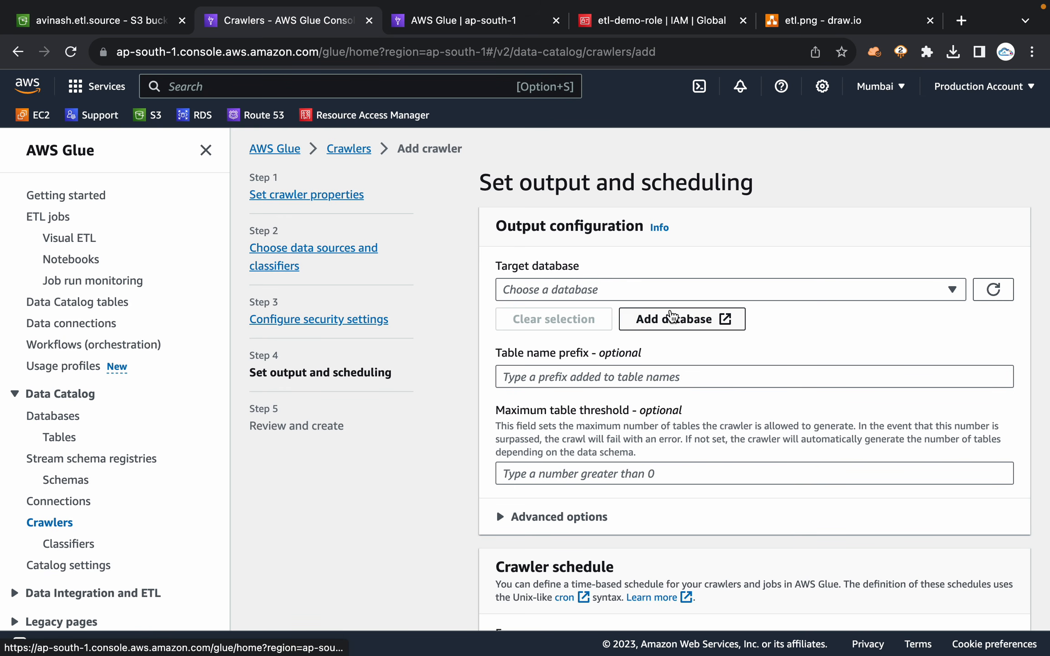
left_click(670, 316)
left_click(600, 313)
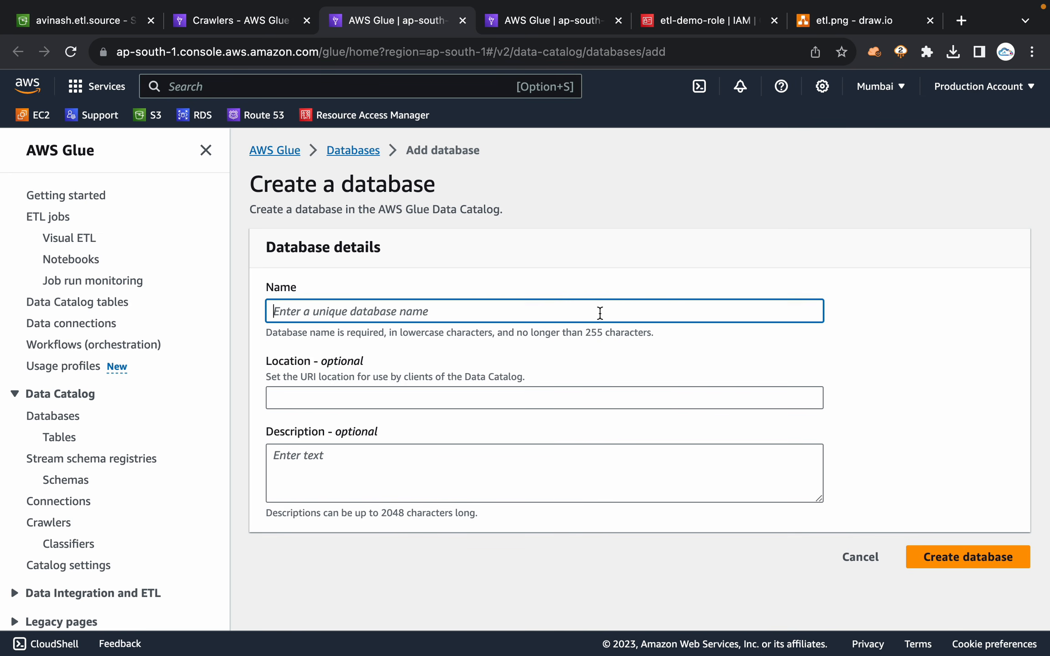
type("customer")
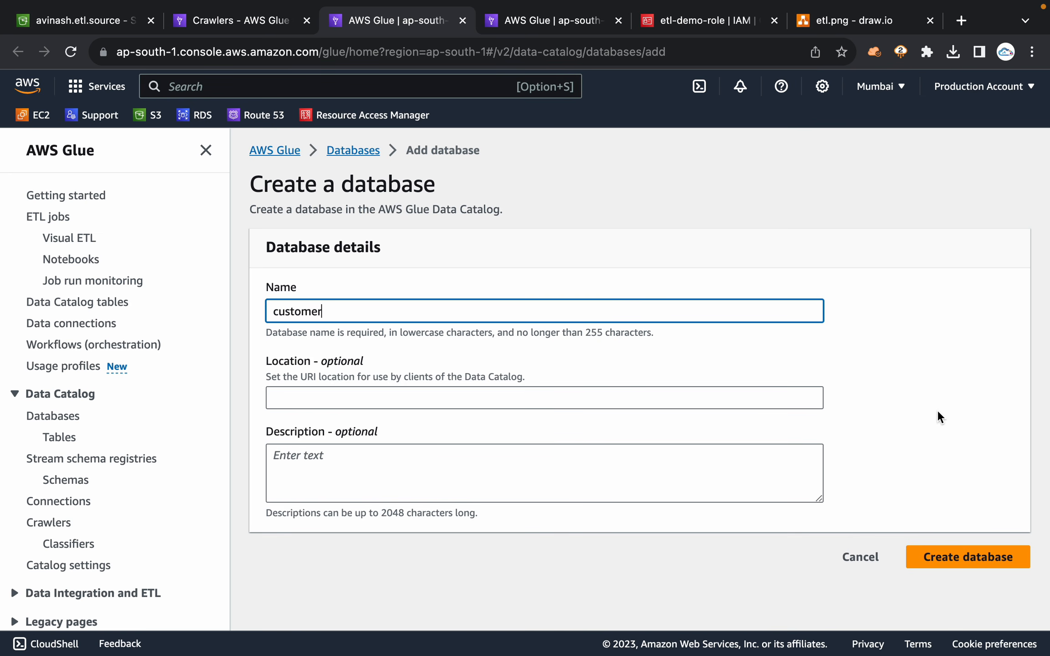
left_click(971, 560)
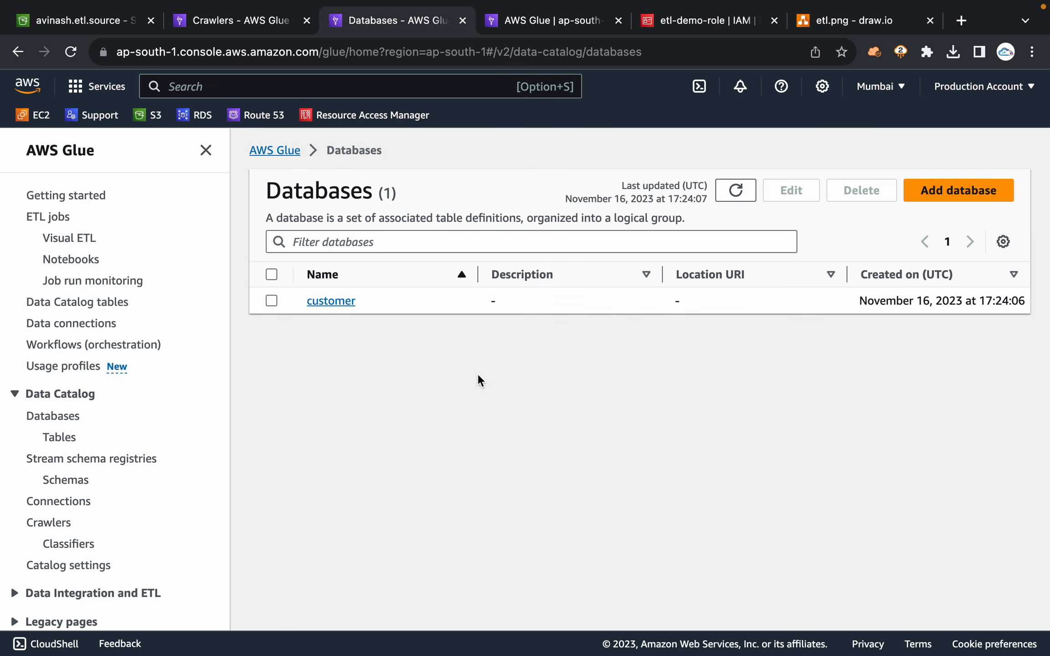
Step: Collapse the crawler page's navigation, then open the customer database's details and check its tables
left_click(239, 21)
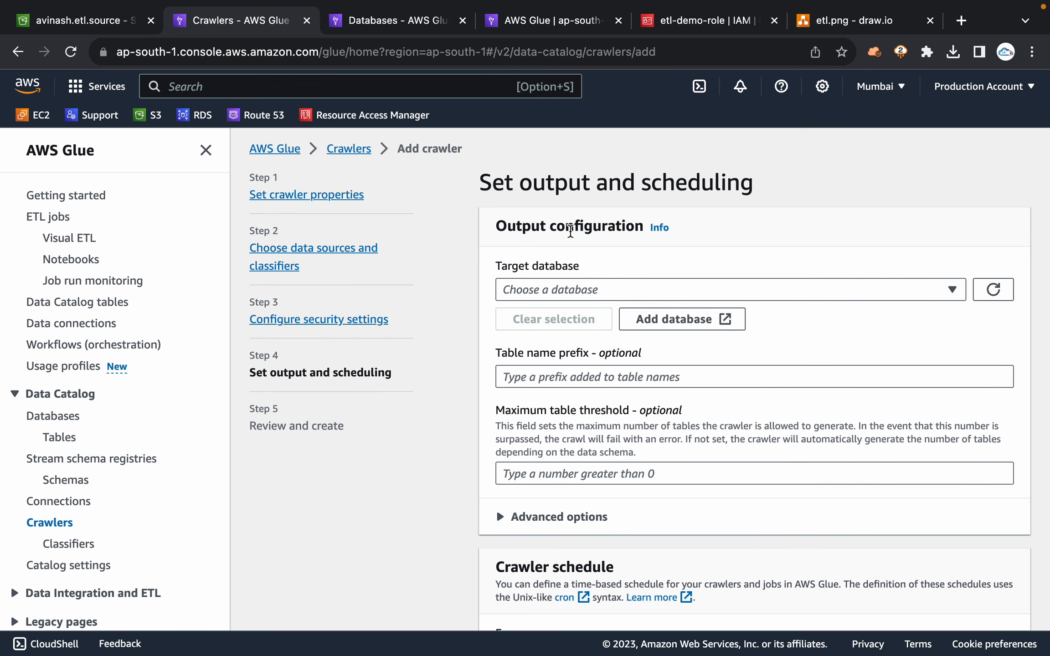
left_click(206, 149)
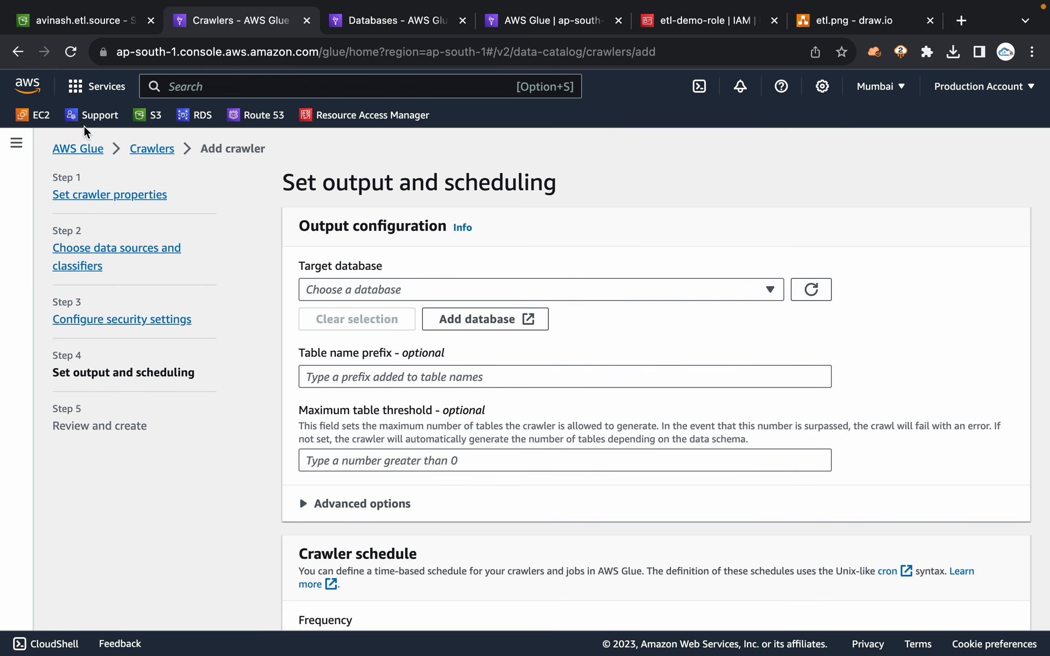
left_click(386, 20)
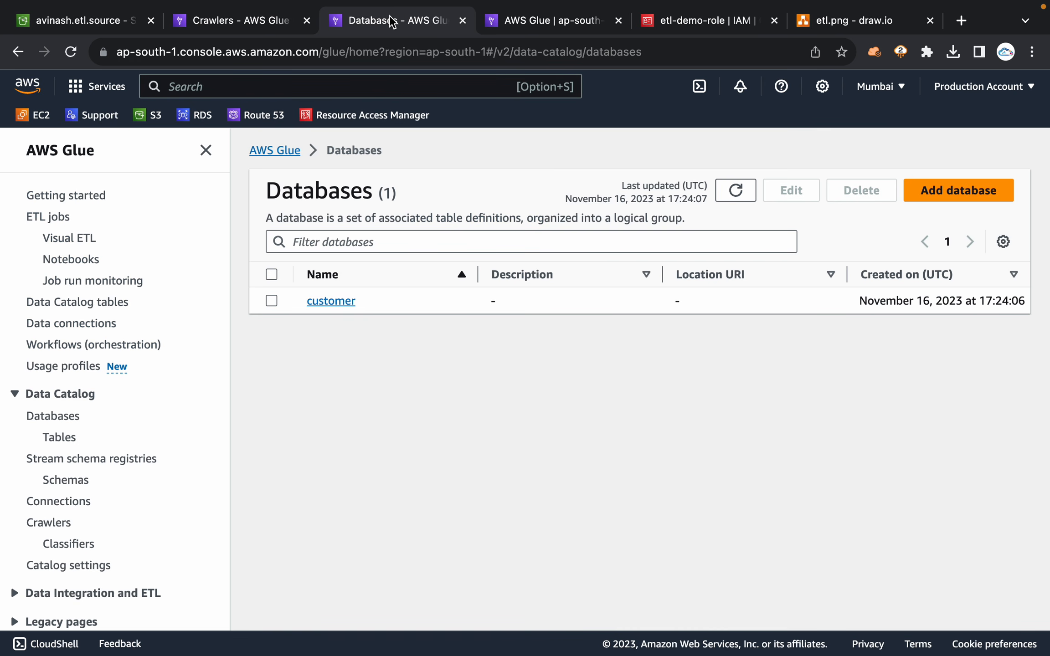
left_click(334, 297)
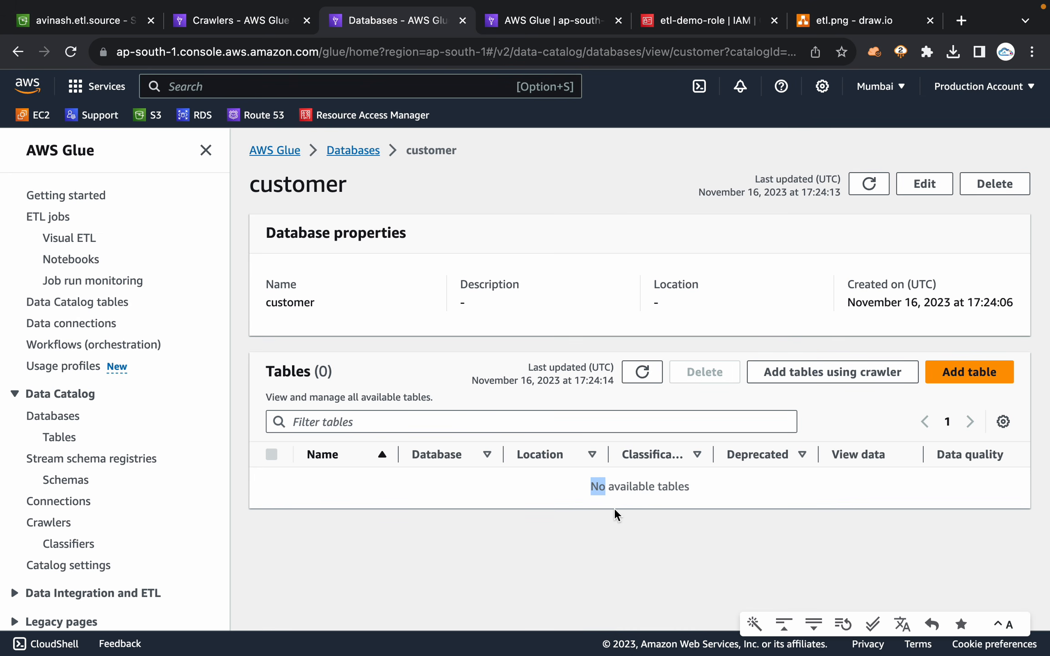
Step: Return to the crawler setup, refresh the database choices and set customer as the target database
left_click(227, 29)
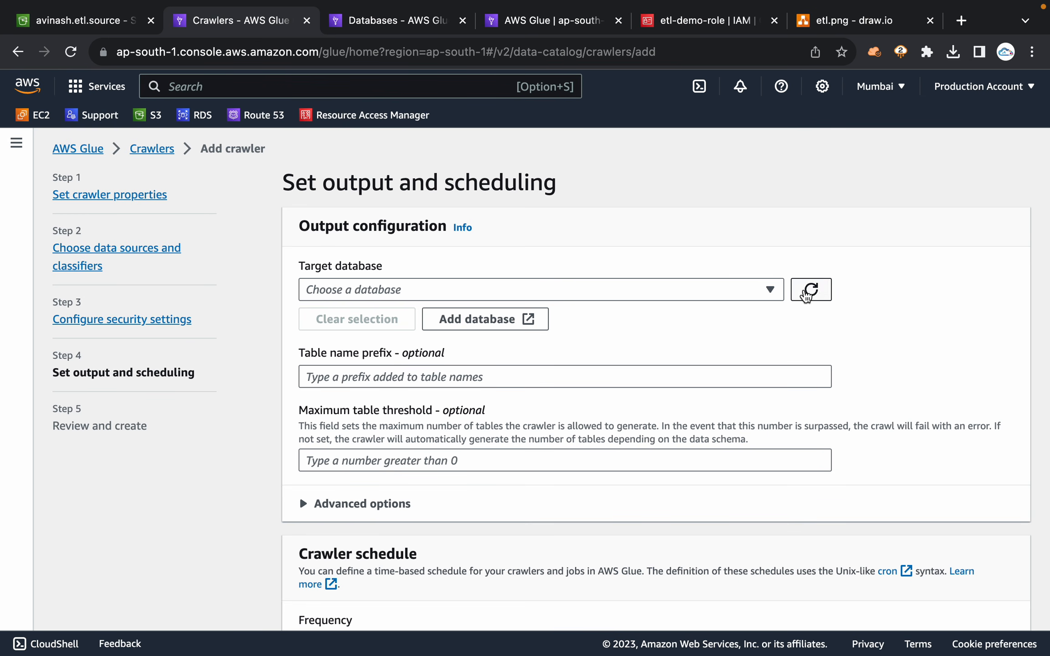
left_click(811, 289)
left_click(710, 291)
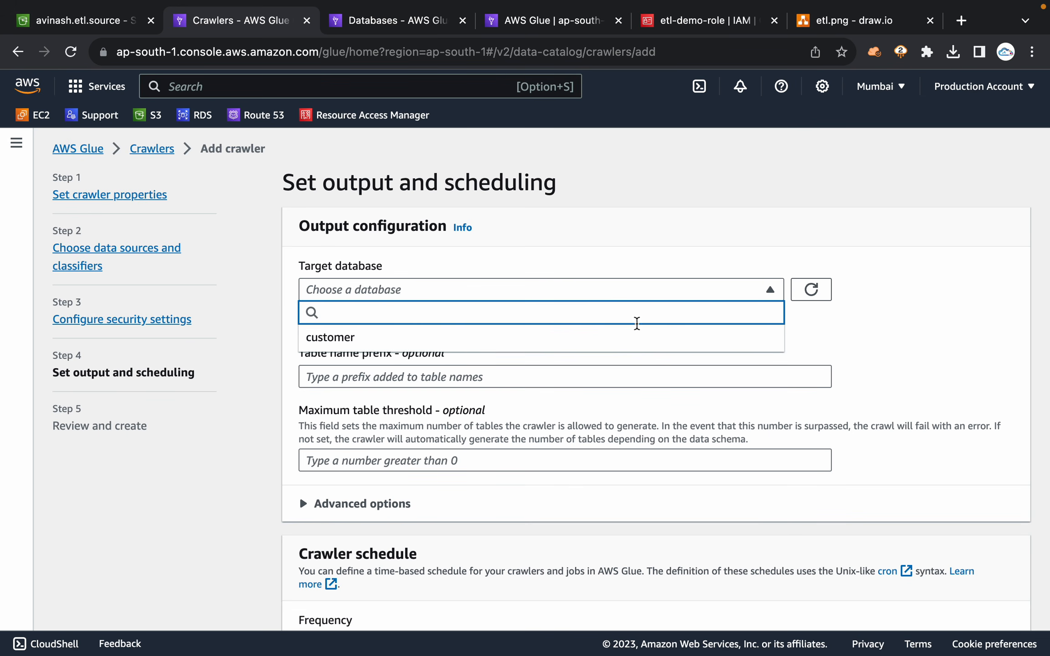
left_click(637, 336)
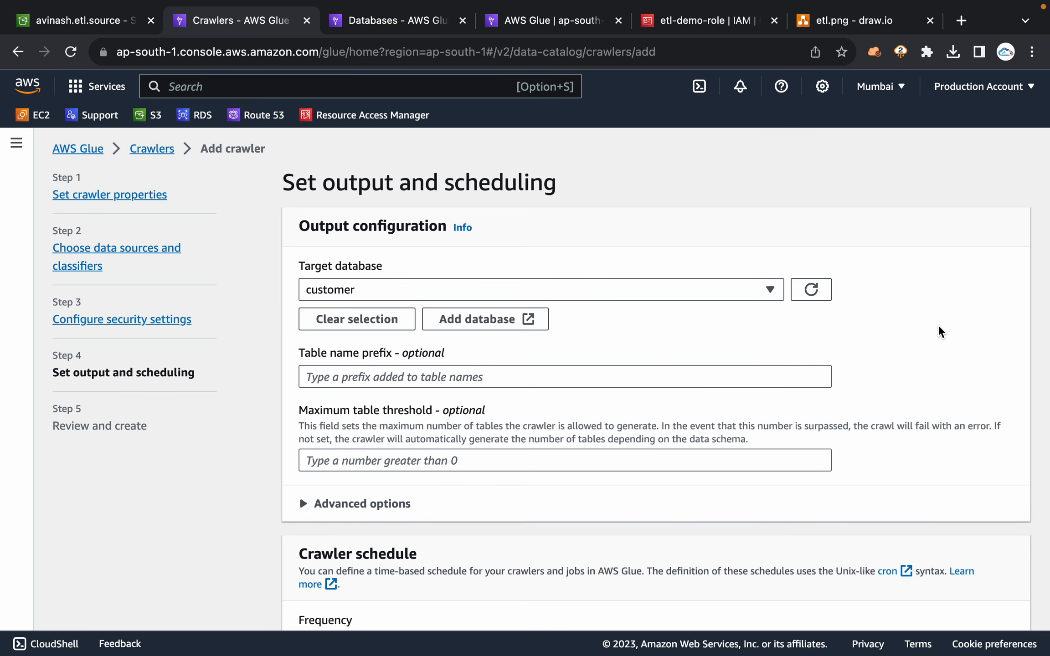
Step: Try the Custom frequency for the crawler schedule, look over its timing fields and switch back to On demand
scroll(939, 332, "down", 3)
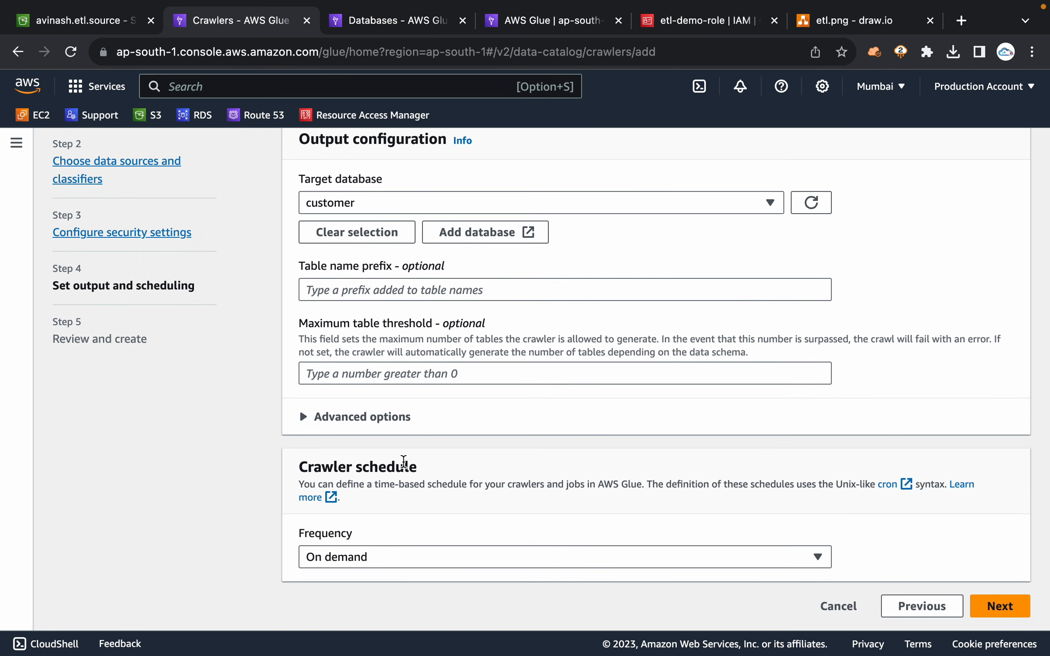
triple_click(367, 463)
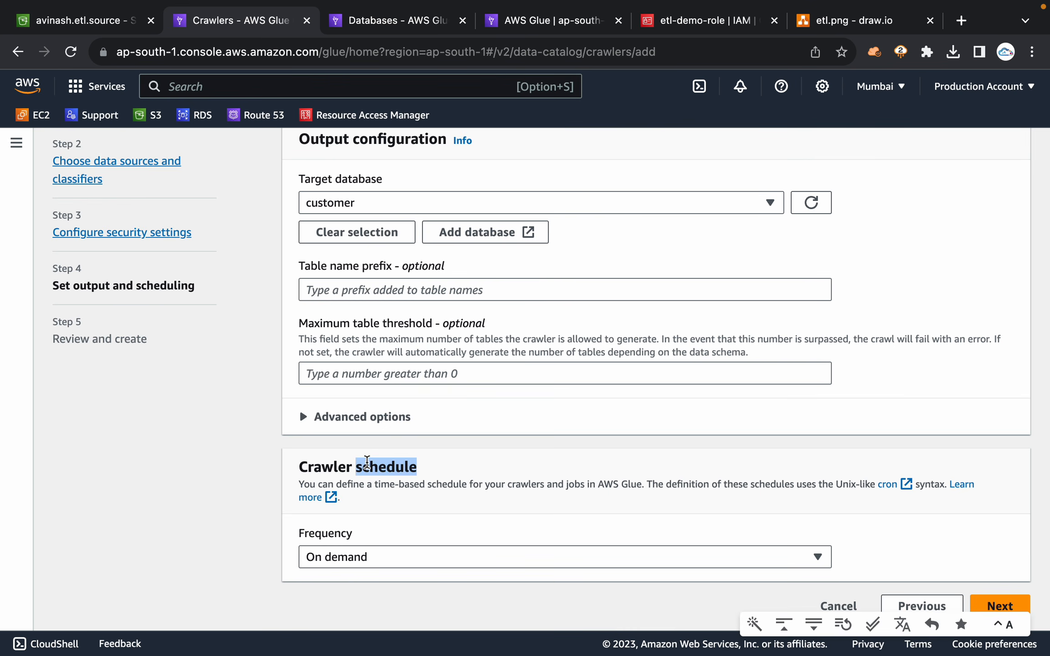
left_click(415, 557)
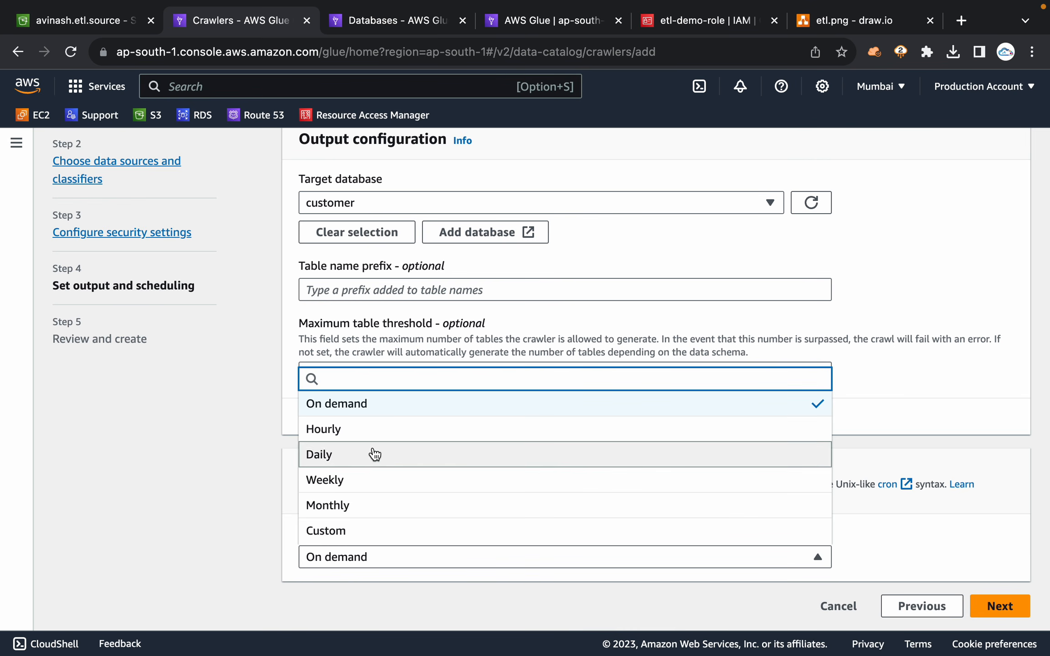
left_click(356, 529)
scroll(354, 524, "down", 3)
scroll(354, 524, "down", 2)
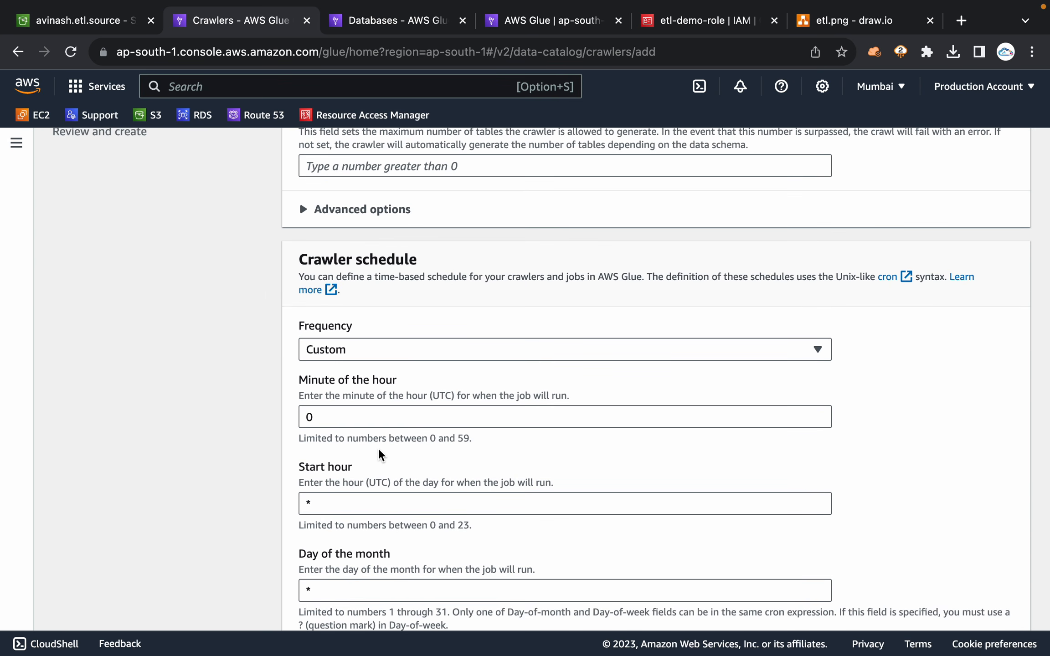
left_click(368, 351)
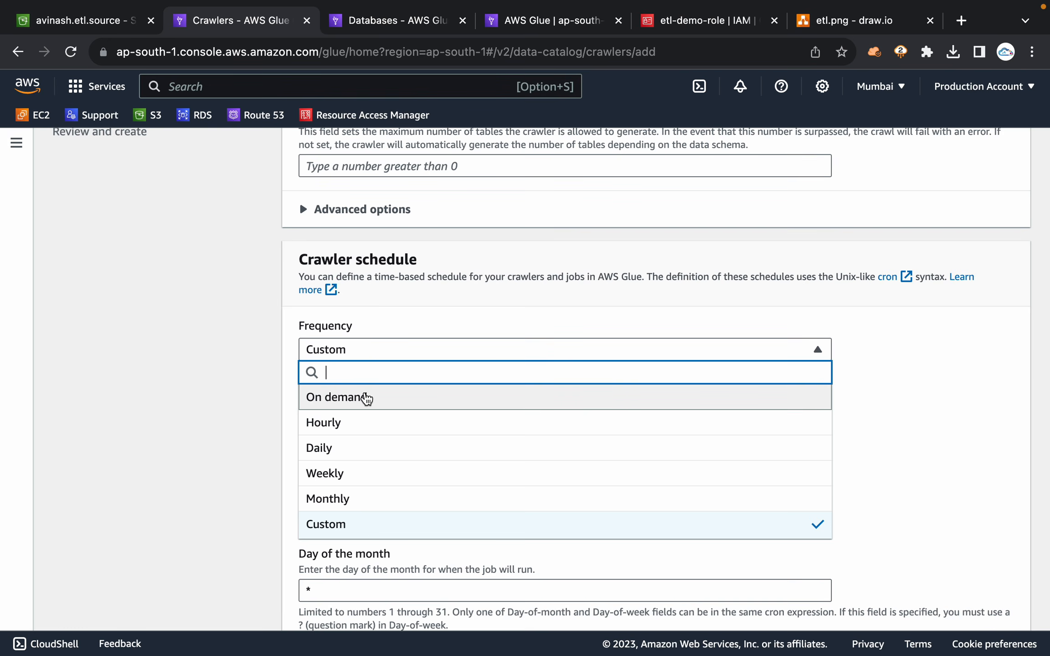
left_click(363, 397)
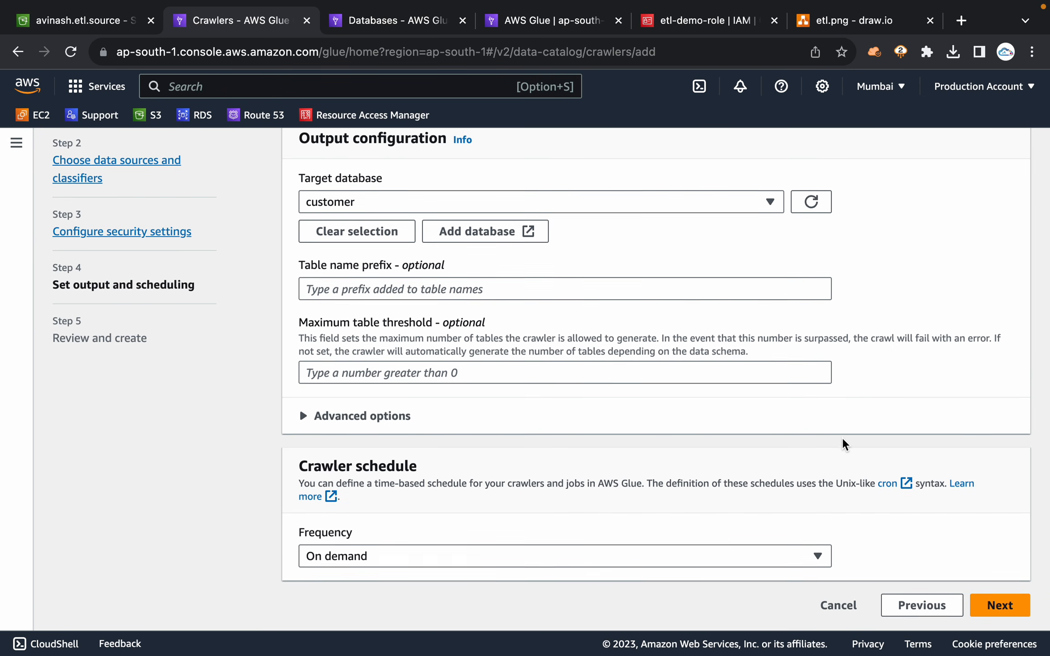
Step: Accept the output and scheduling settings, review the configuration and create the customer-data crawler
left_click(998, 606)
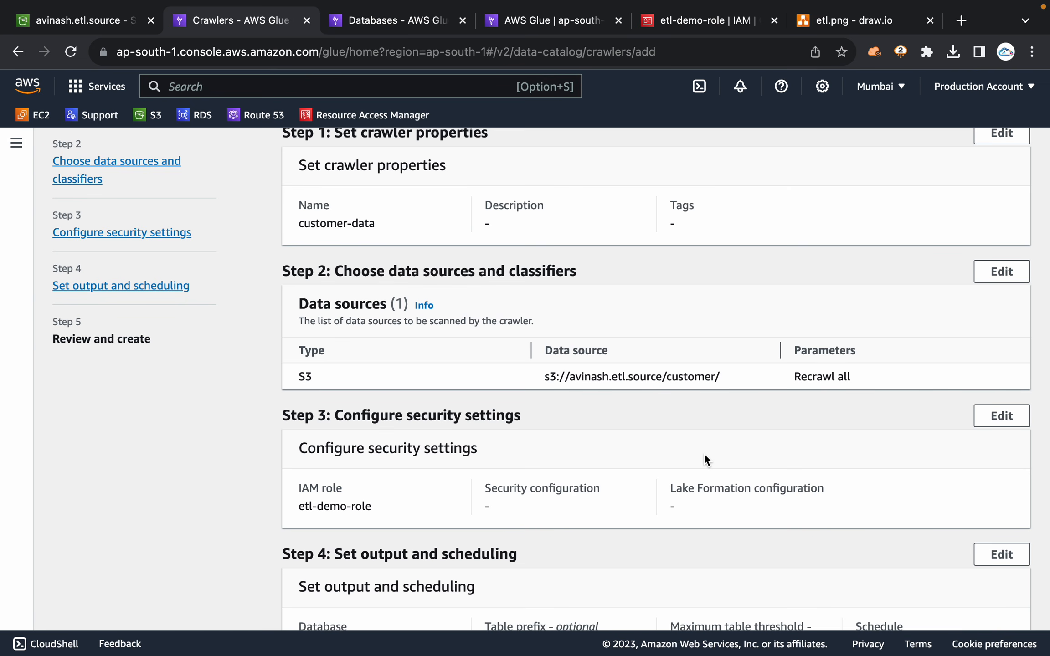
scroll(703, 453, "down", 5)
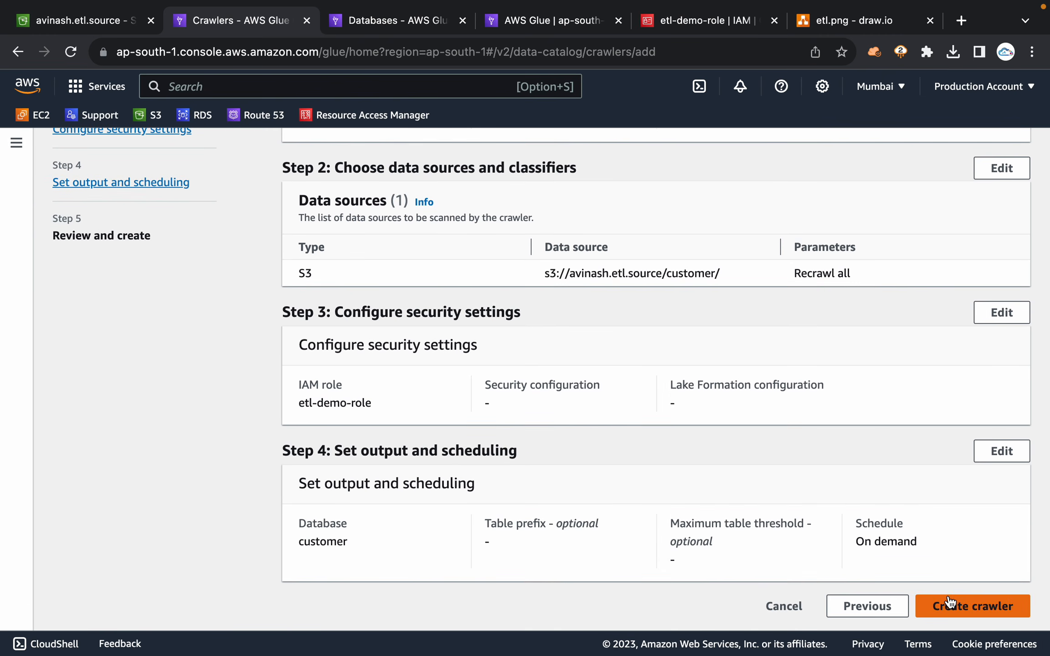
left_click(952, 607)
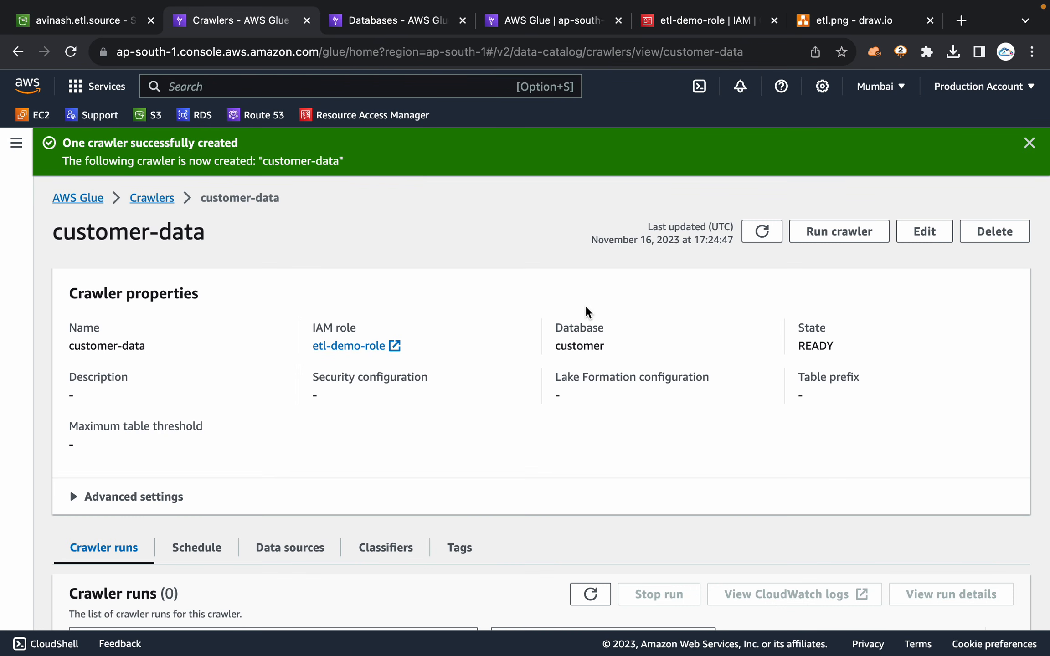
Step: Check the crawler's details, the source bucket's customer folder and the tables in the customer database
left_click(390, 19)
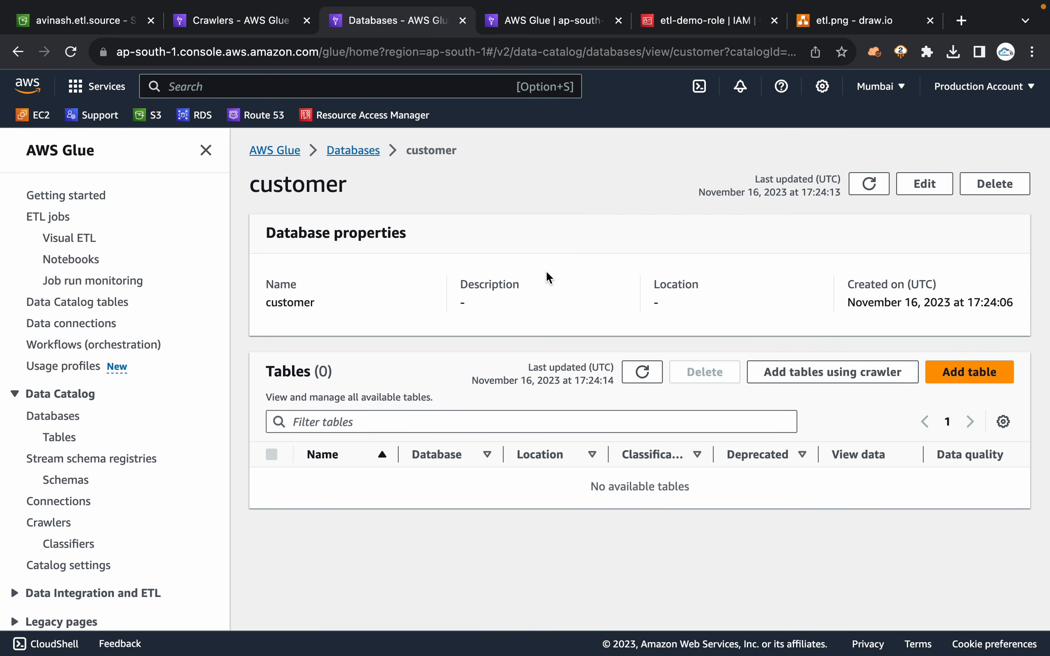
left_click(242, 21)
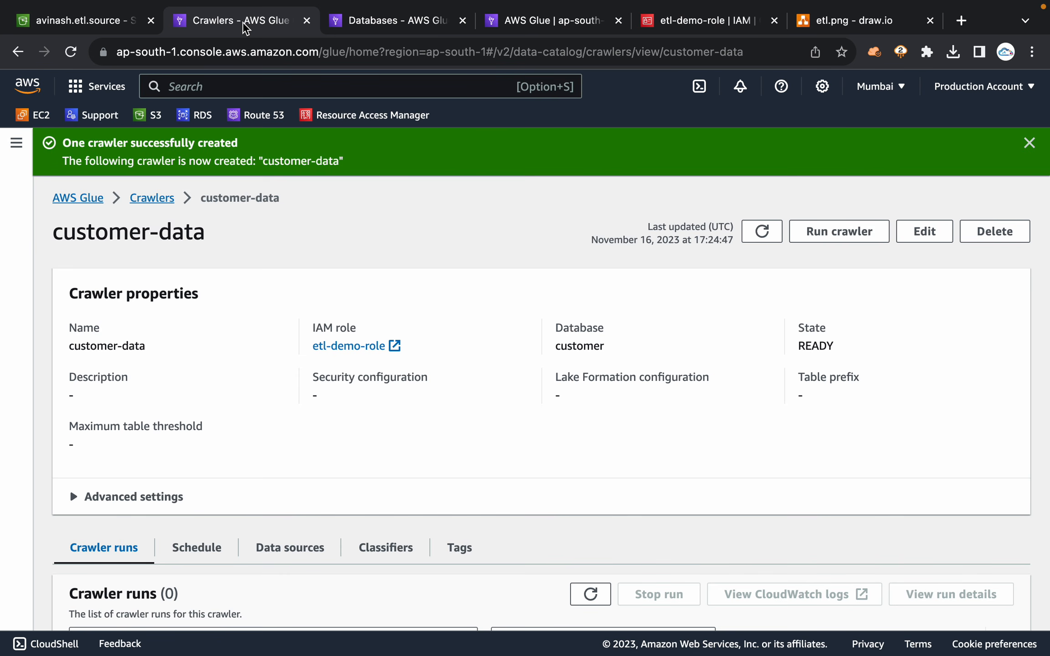
scroll(311, 363, "down", 3)
scroll(300, 464, "up", 3)
left_click(92, 26)
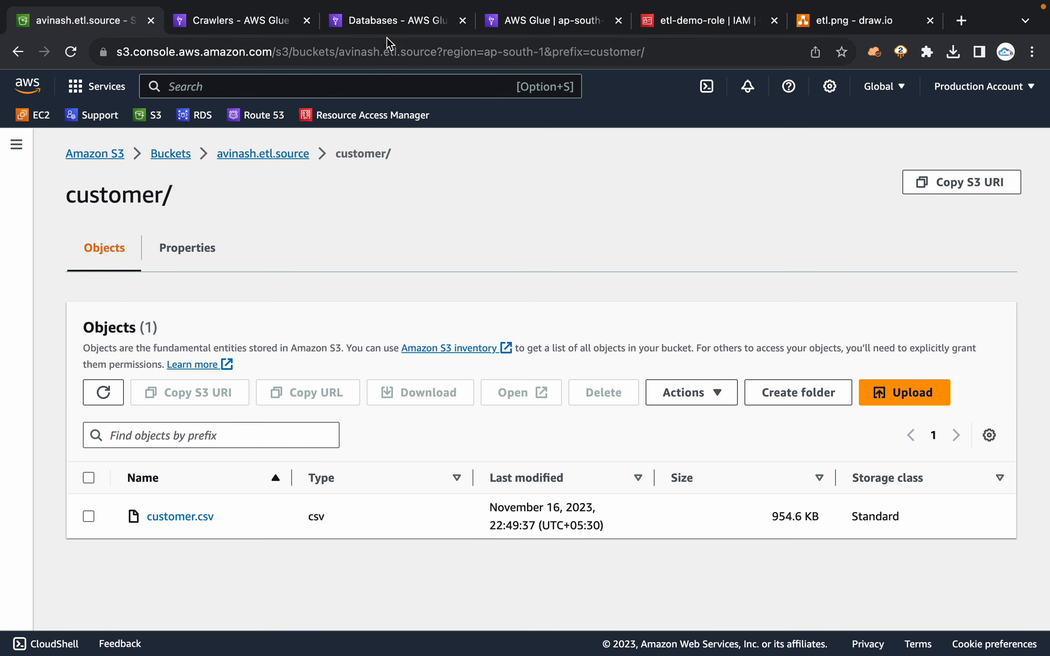
left_click(384, 25)
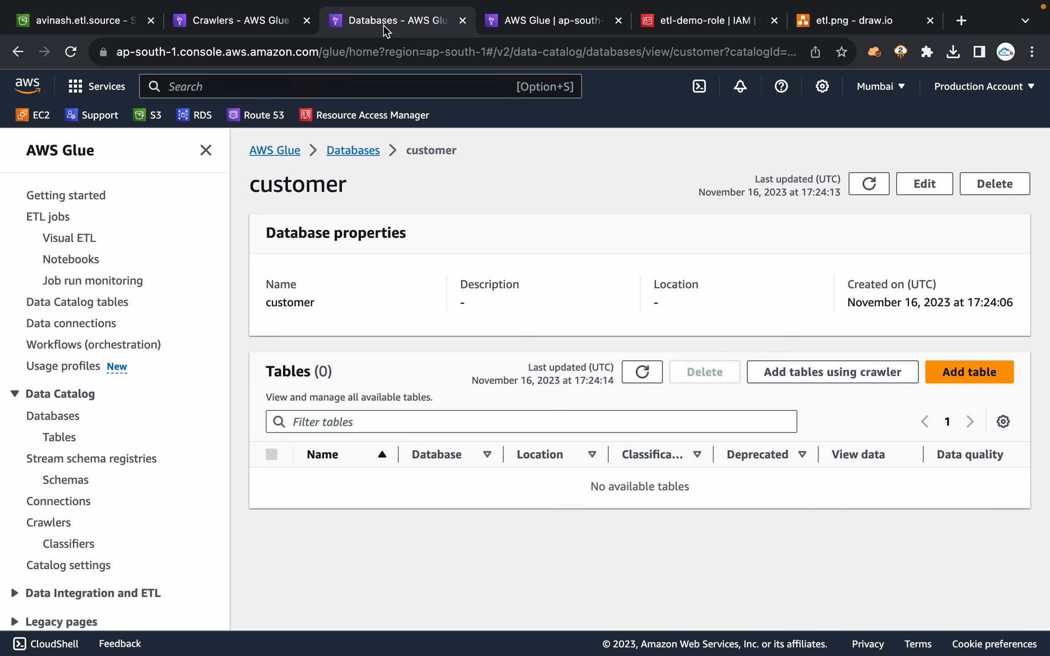
triple_click(565, 488)
left_click(565, 488)
Step: Return to the customer-data crawler, run it and refresh its state
left_click(243, 30)
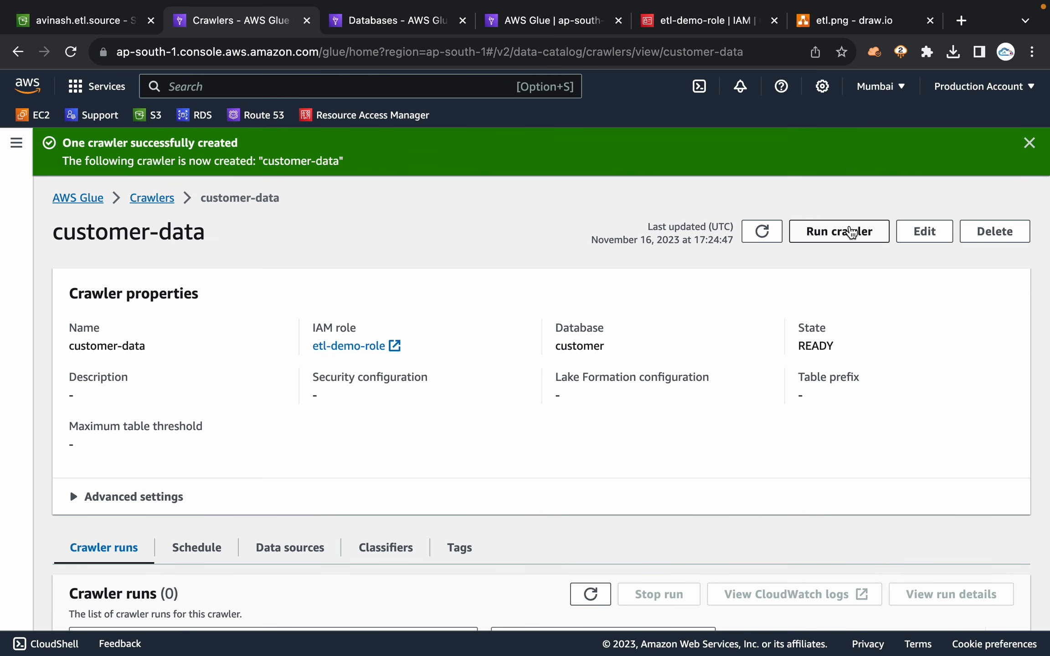
left_click(850, 231)
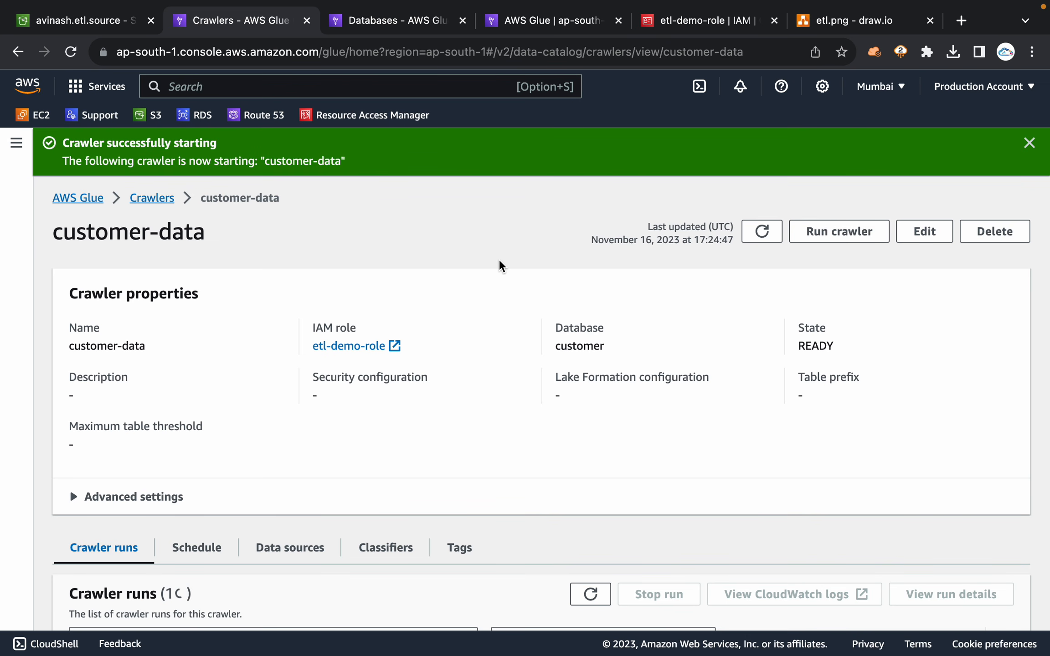
double_click(818, 346)
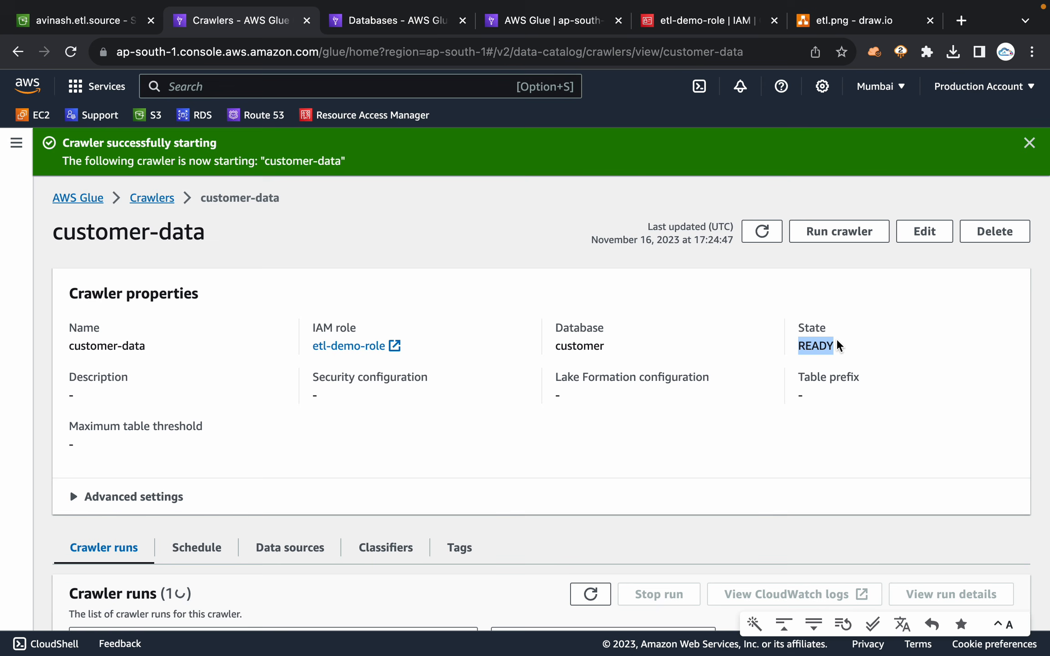
left_click(763, 231)
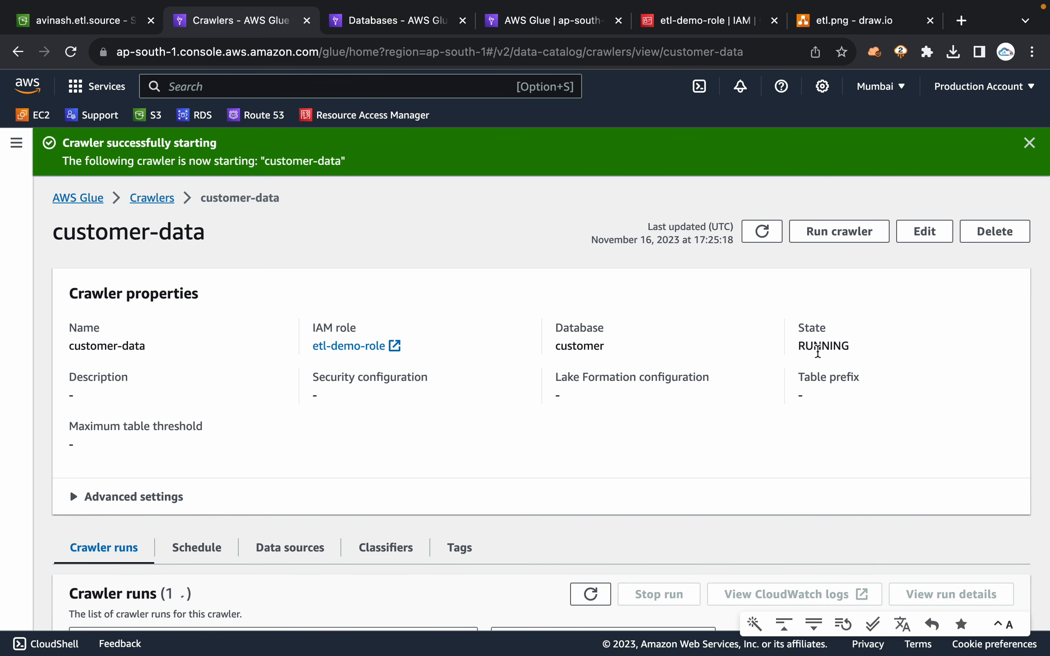
Step: Monitor the crawler run by reloading its details, and check the run's status and the crawler's IAM role
scroll(595, 443, "down", 2)
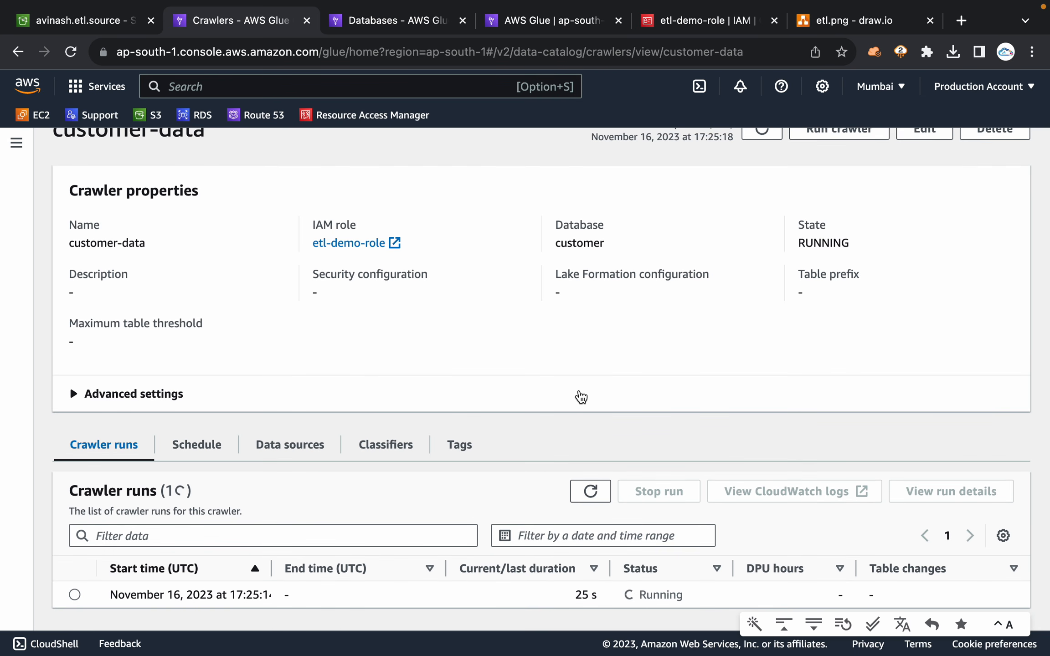
scroll(578, 396, "up", 3)
left_click(760, 232)
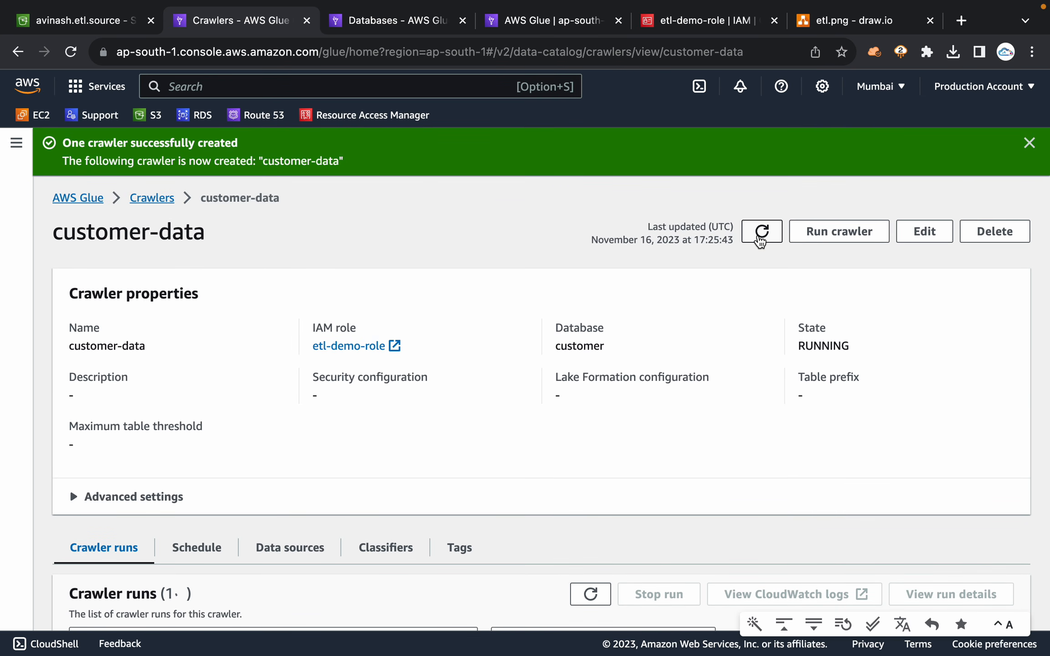
left_click(78, 54)
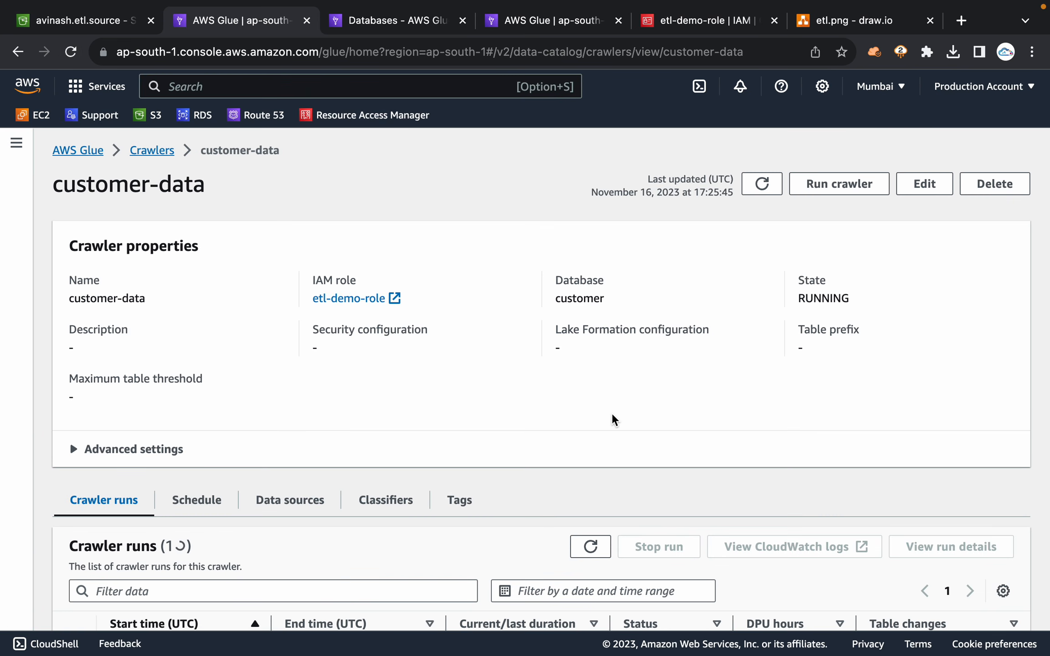
scroll(614, 419, "down", 2)
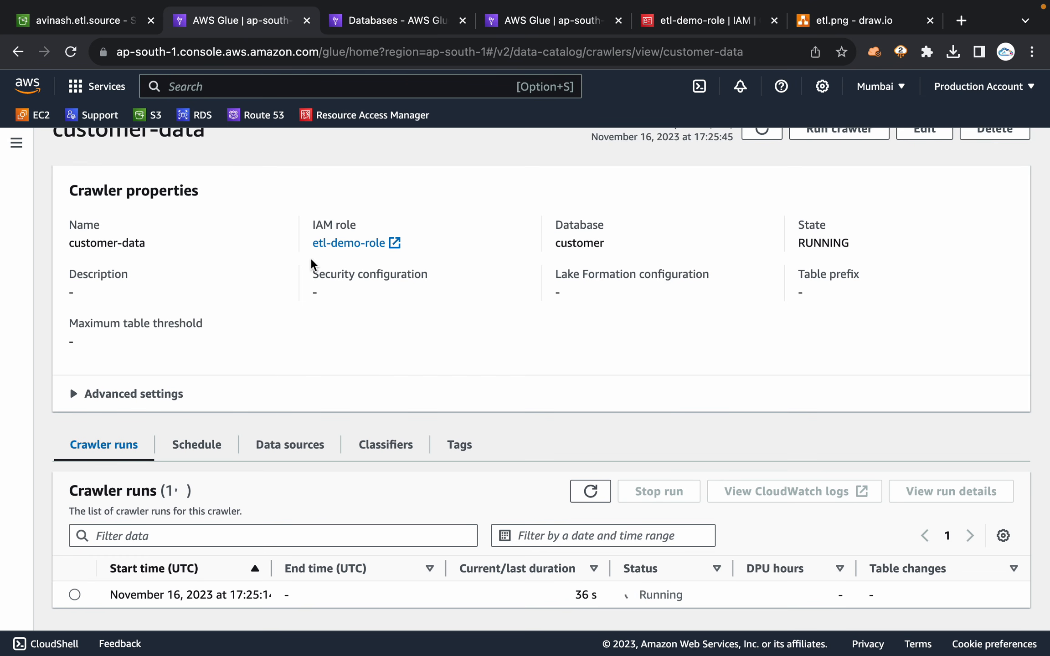
left_click_drag(311, 243, 387, 242)
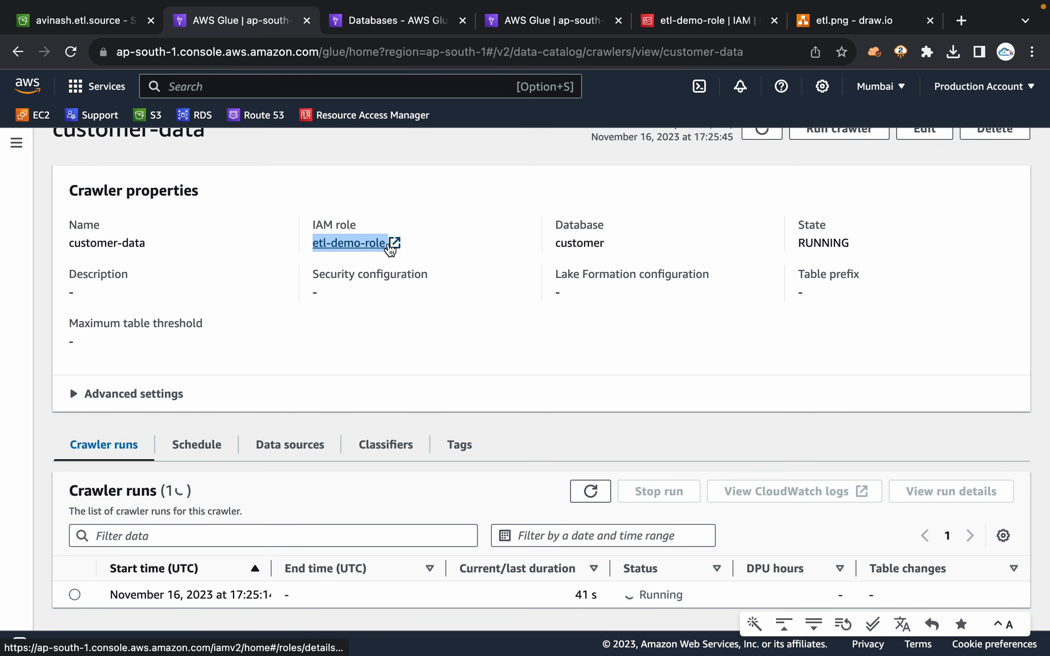
left_click(493, 306)
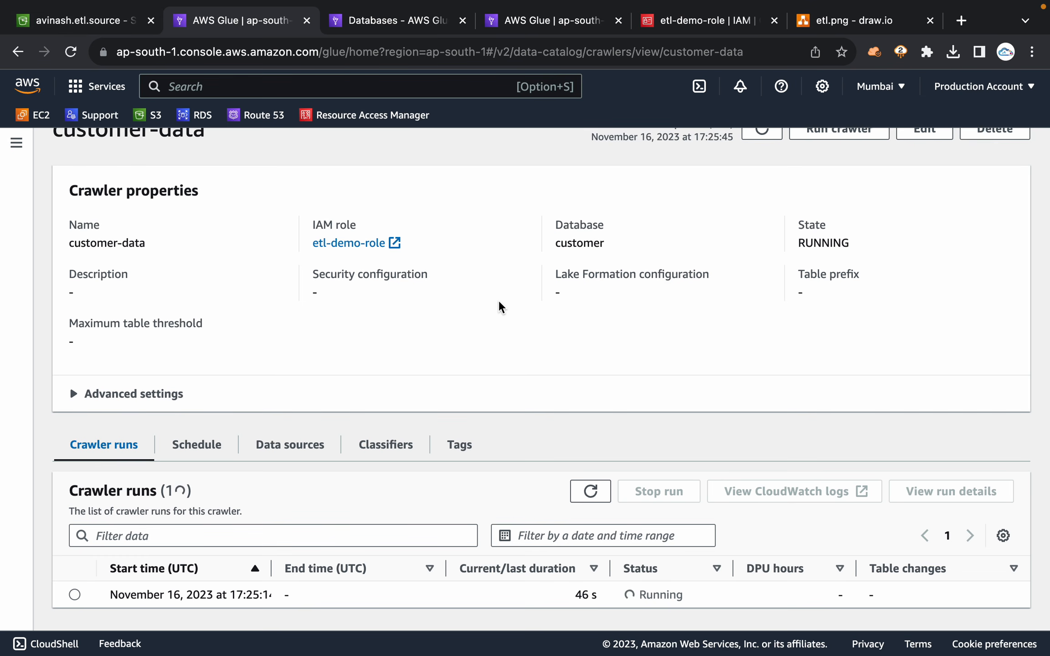
scroll(501, 307, "up", 3)
left_click(762, 183)
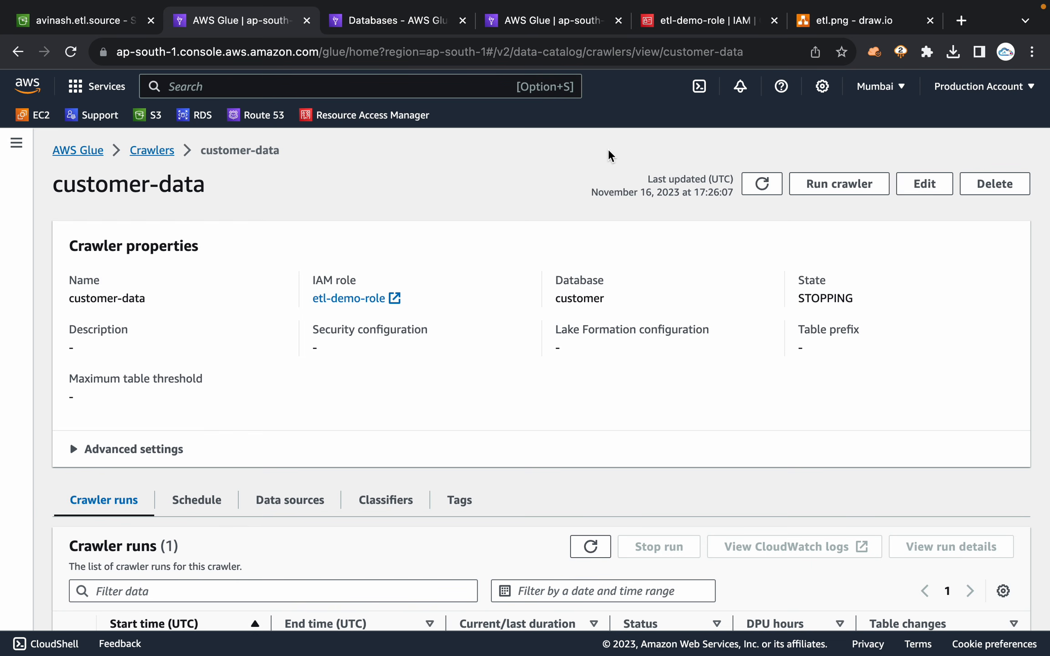
Step: Check the status of the listed crawler run and the crawler's state, and reload the details page
scroll(495, 274, "down", 3)
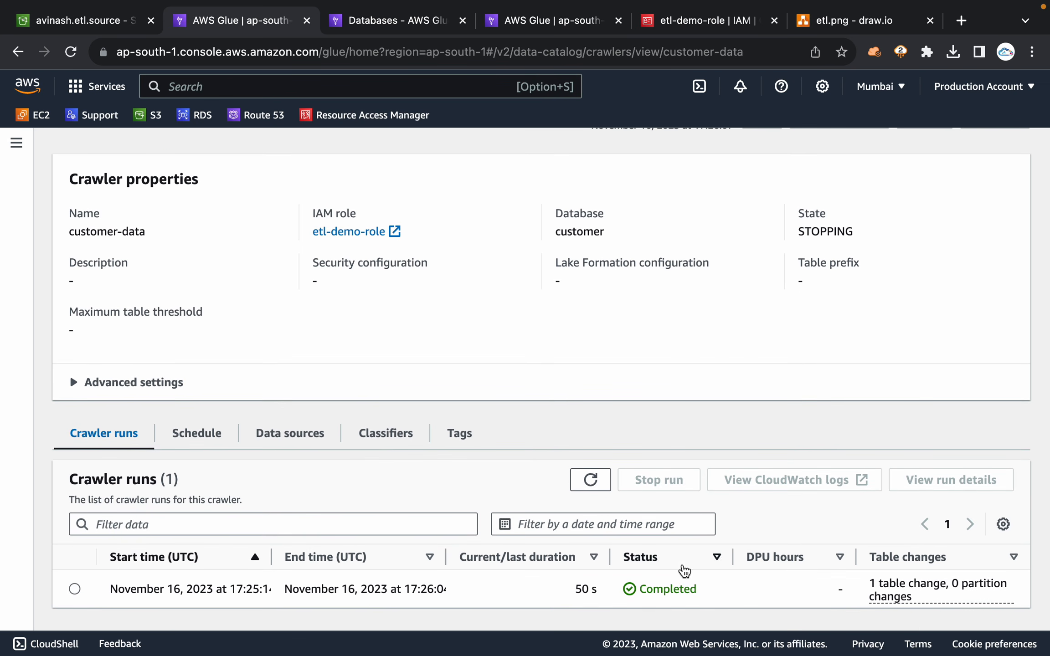
double_click(679, 589)
scroll(861, 305, "up", 3)
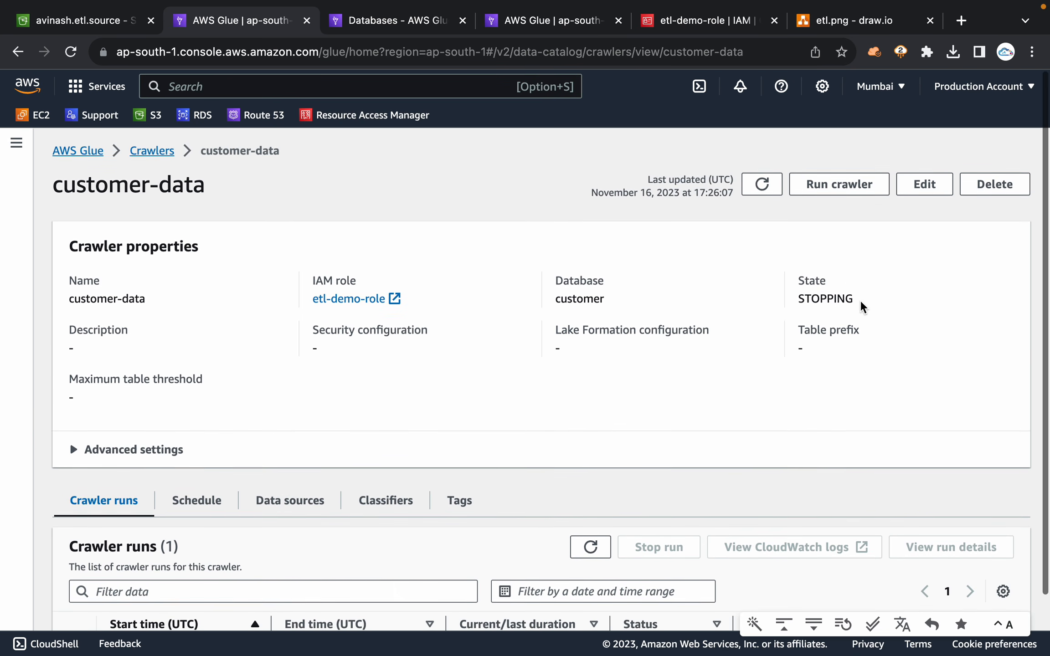
double_click(834, 299)
left_click(672, 357)
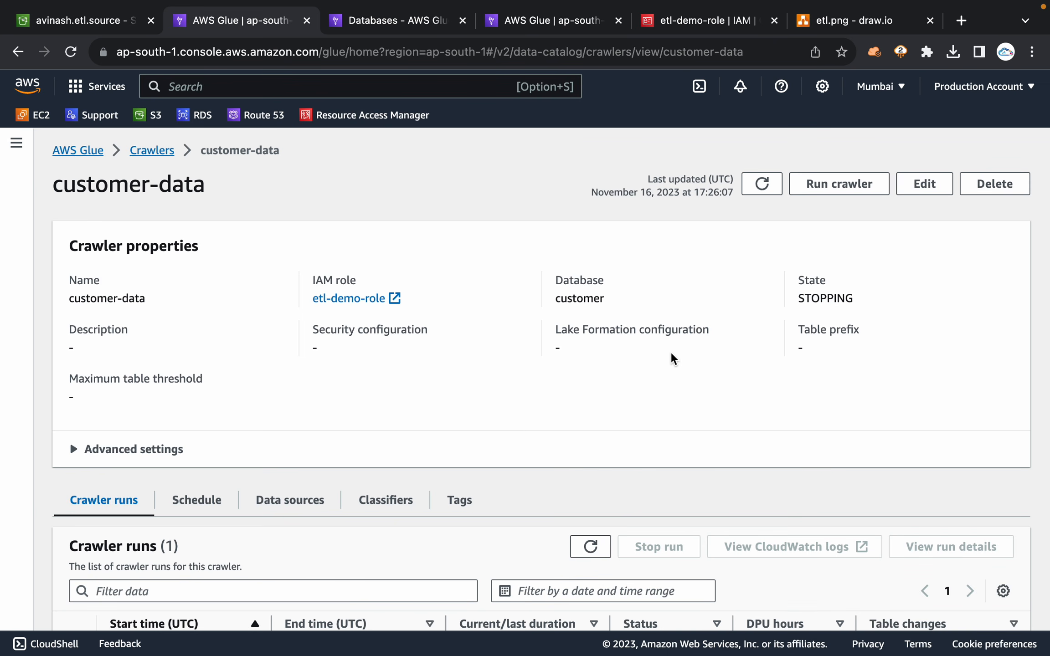
left_click(68, 52)
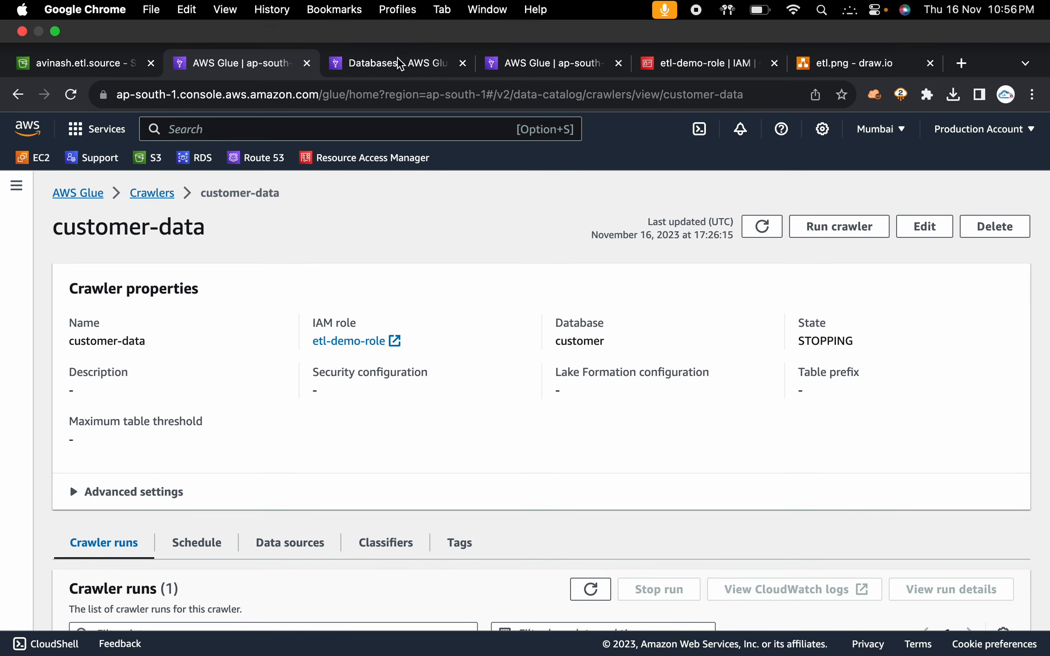
Step: Go to the customer database, refresh its table list and open the customer table
left_click(398, 64)
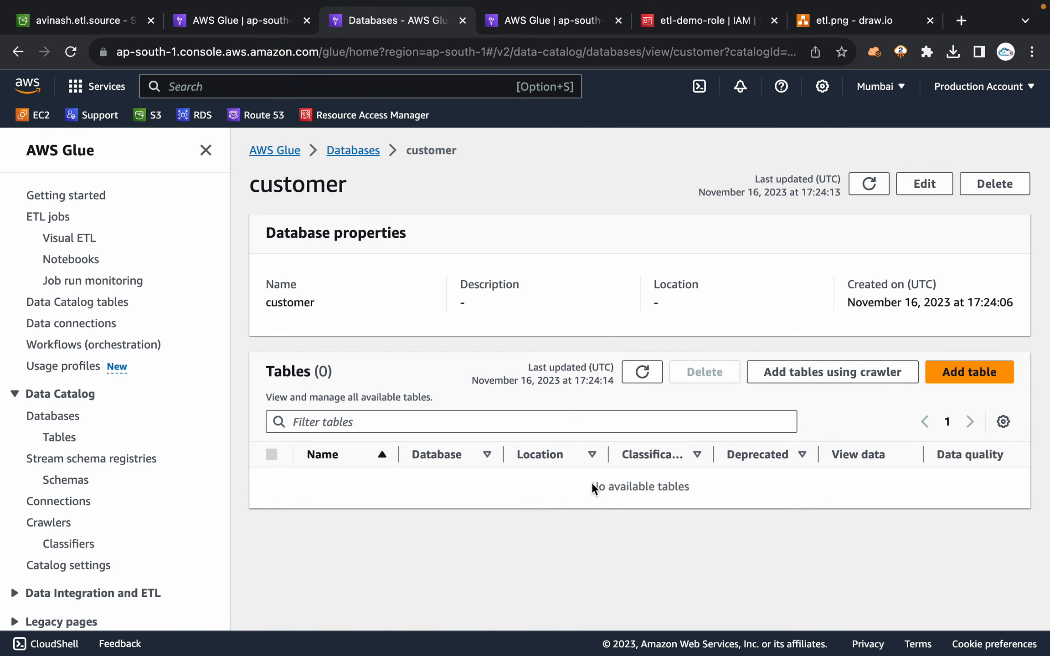
left_click(644, 371)
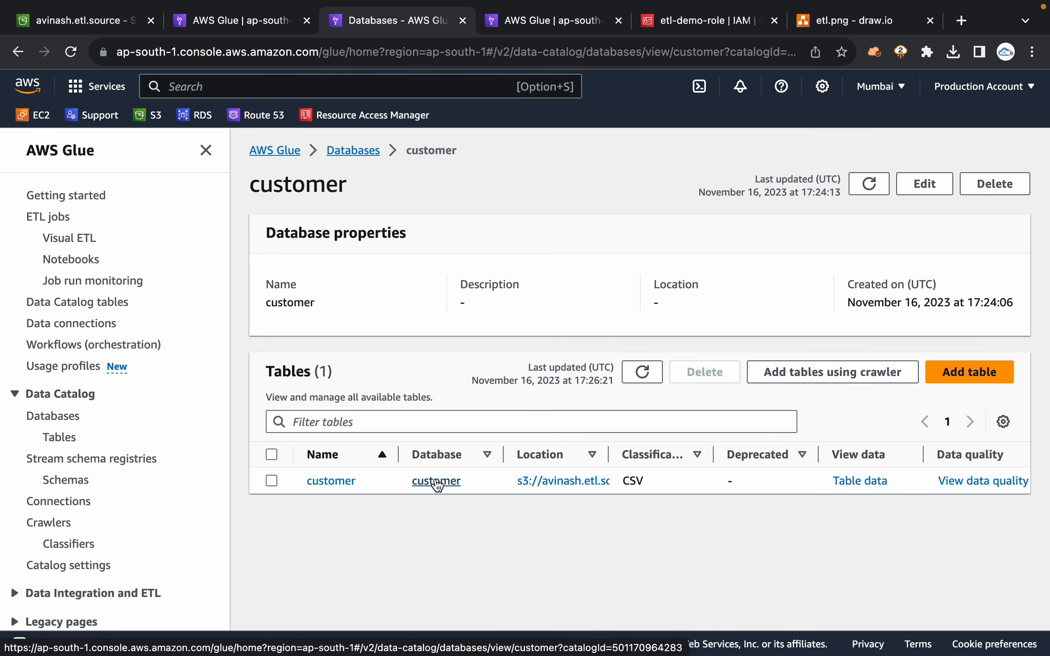
left_click(332, 482)
Step: Examine the customer table's schema columns, data types and table details, and return to the Tables list
scroll(588, 366, "down", 10)
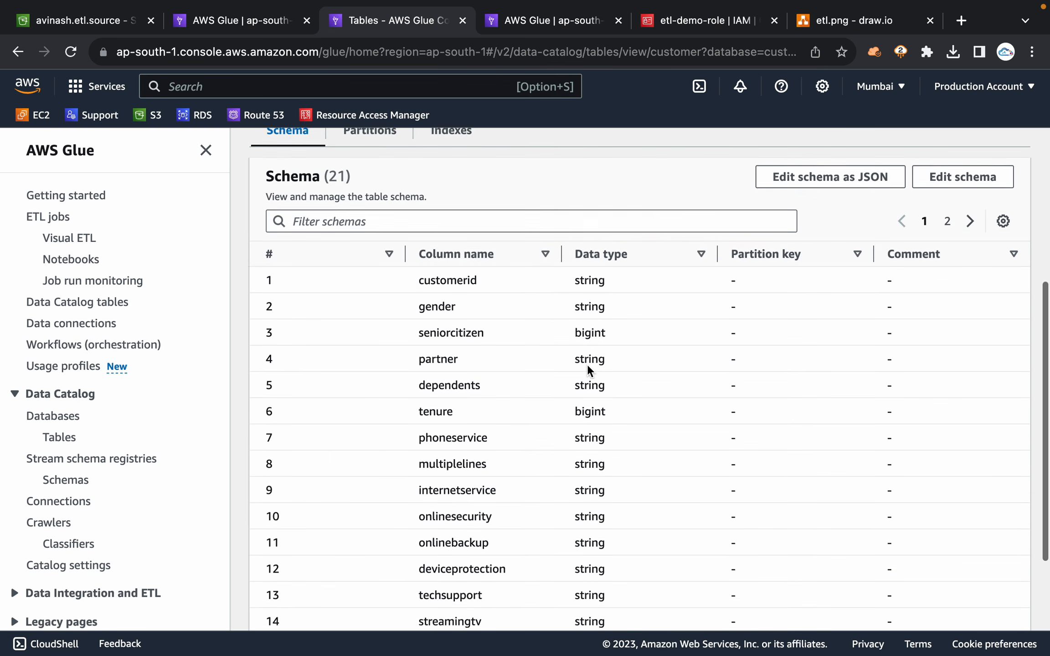
left_click_drag(423, 268, 461, 411)
left_click(534, 455)
scroll(534, 455, "down", 5)
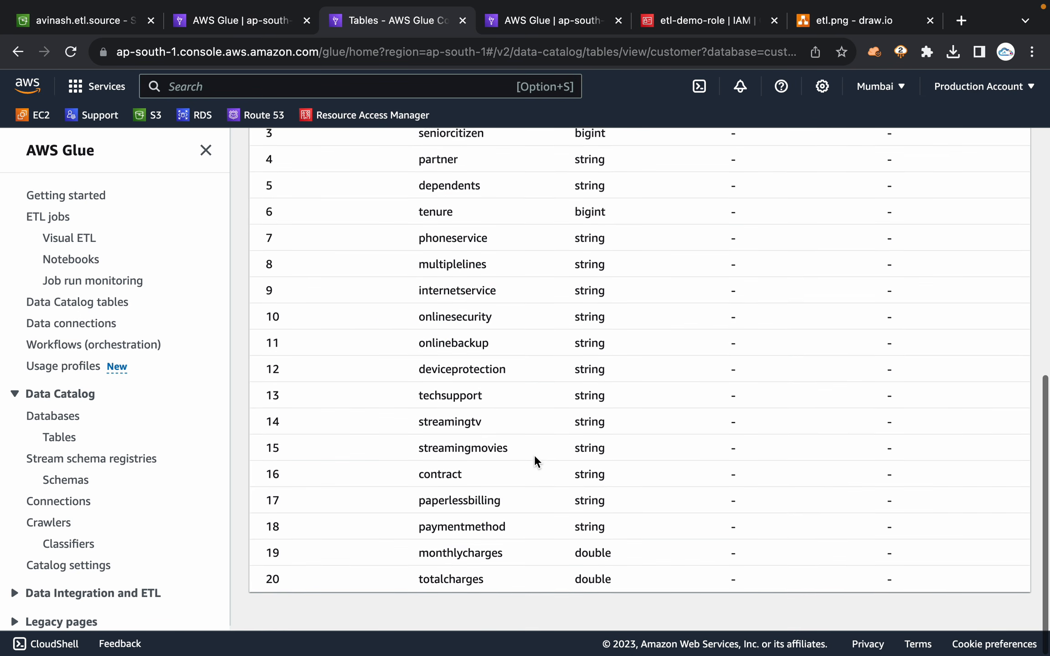
scroll(534, 454, "up", 8)
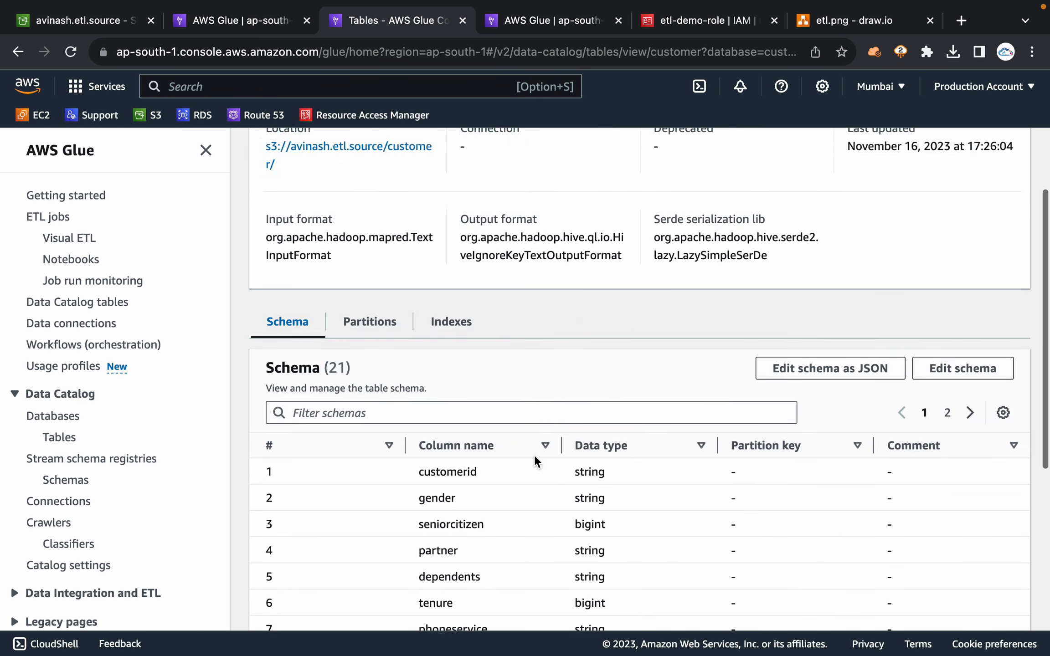
scroll(502, 557, "up", 5)
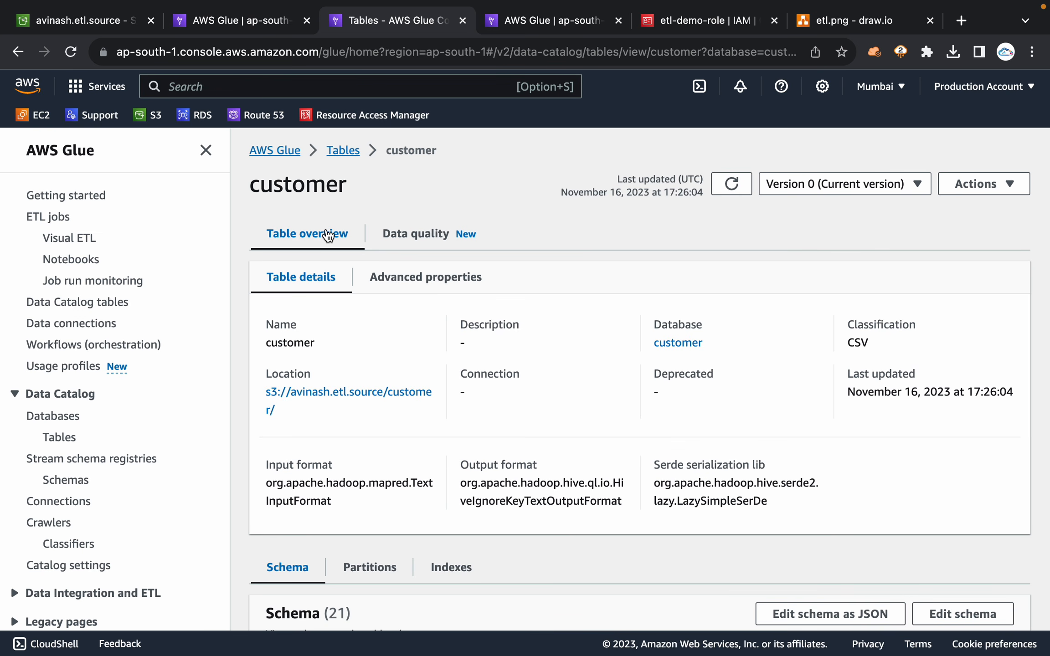
left_click(350, 156)
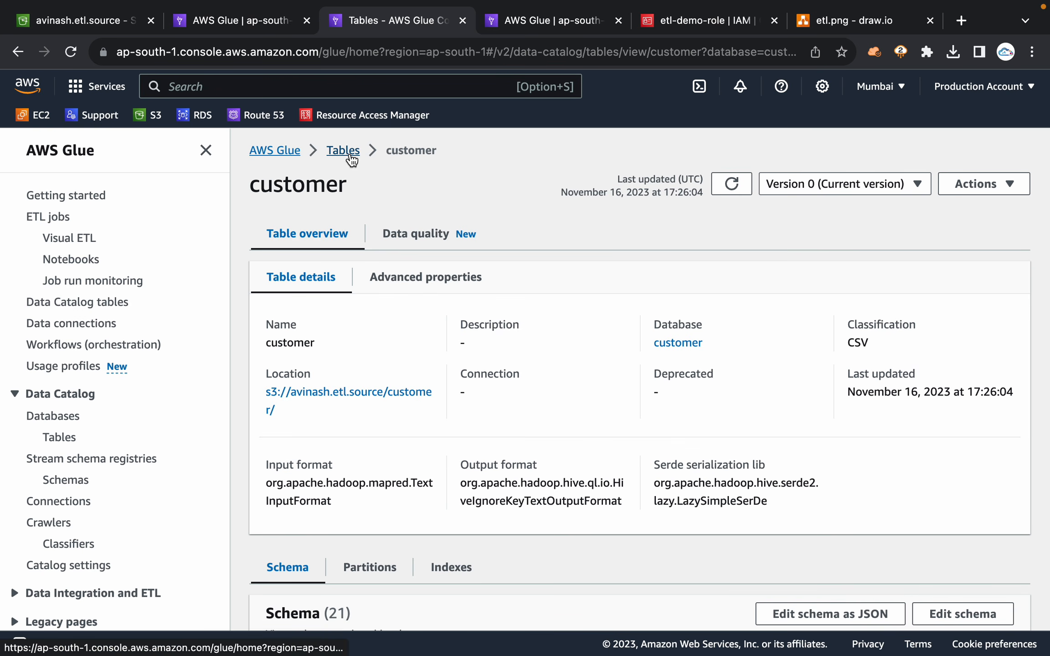
Step: Review the etl.png pipeline diagram in draw.io: CSV file, Glue Crawler, S3 Source Bucket, Amazon Glue, S3 Target Bucket and Athena
left_click(684, 31)
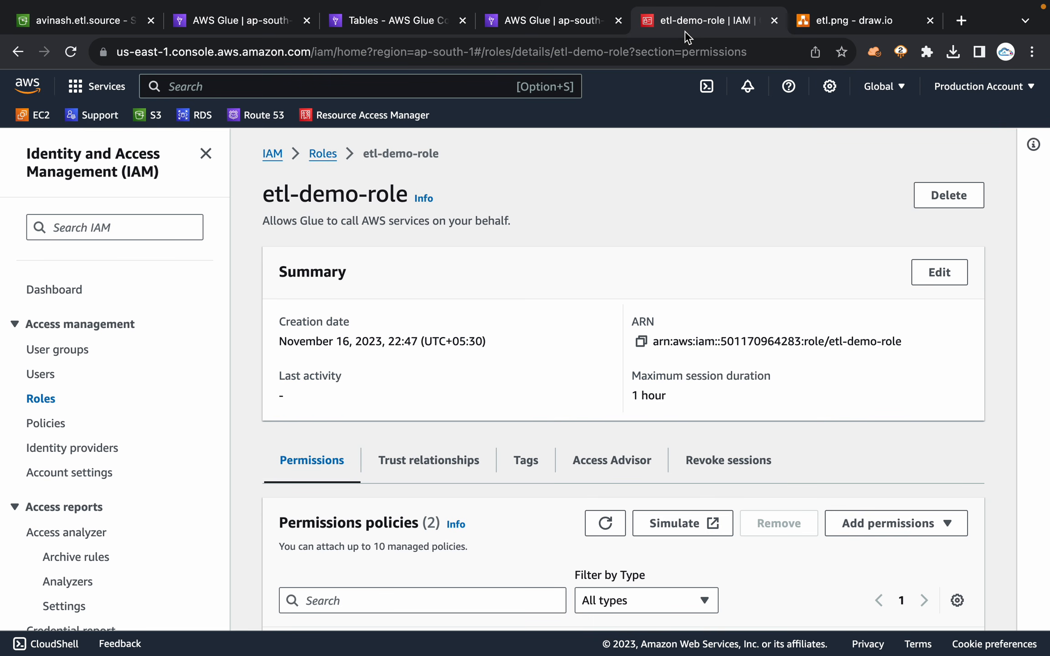
left_click(853, 21)
left_click(402, 318)
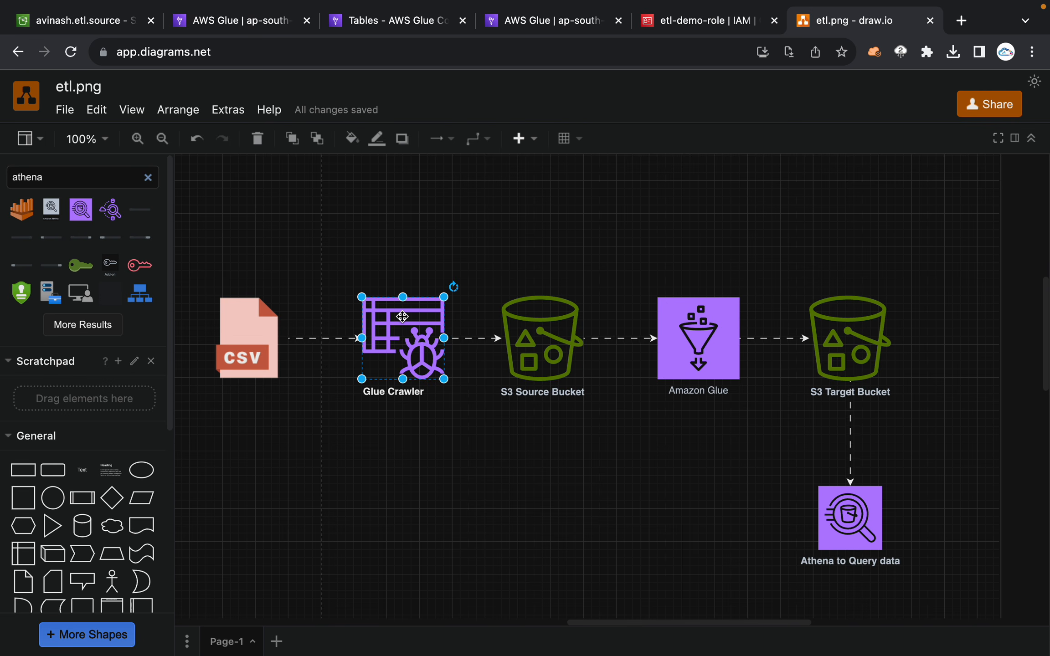
left_click(533, 334)
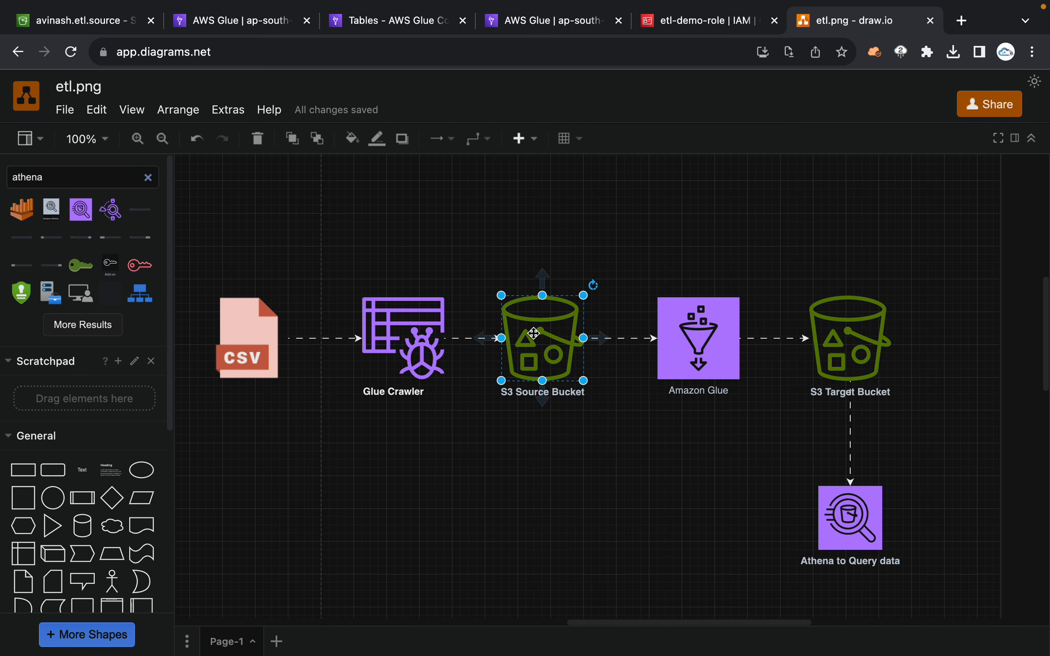
left_click(675, 336)
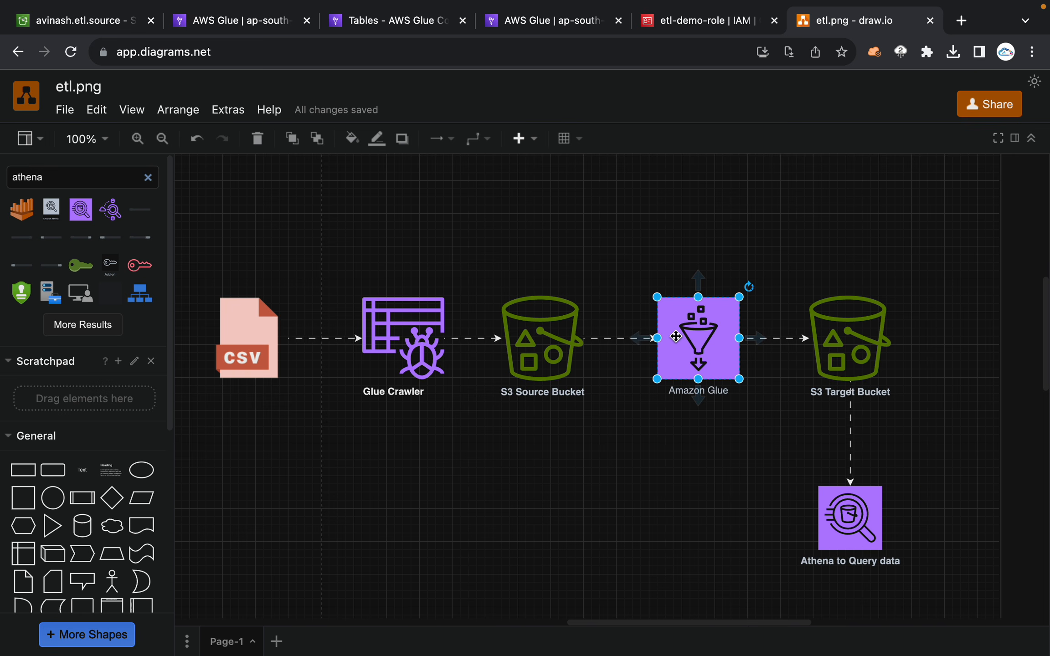
left_click(277, 303)
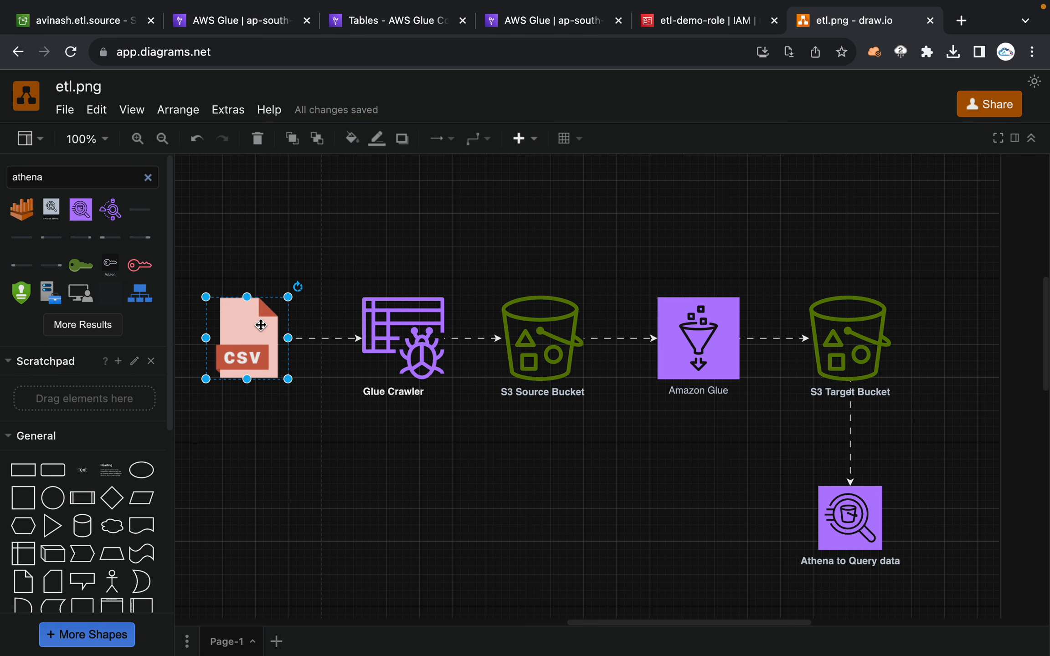
left_click(721, 348)
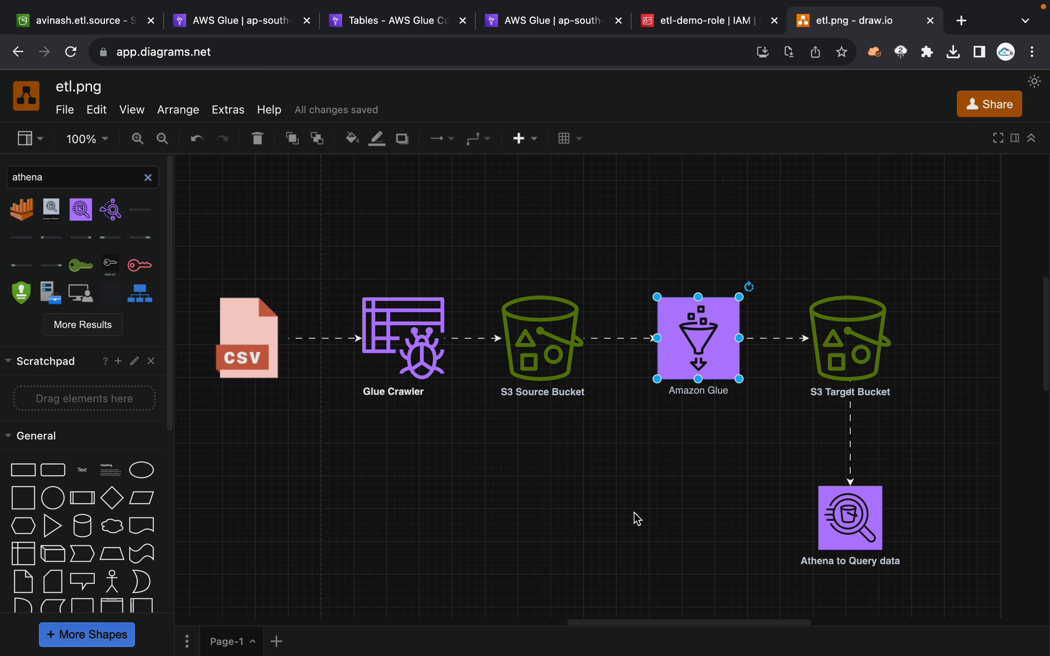
left_click(552, 353)
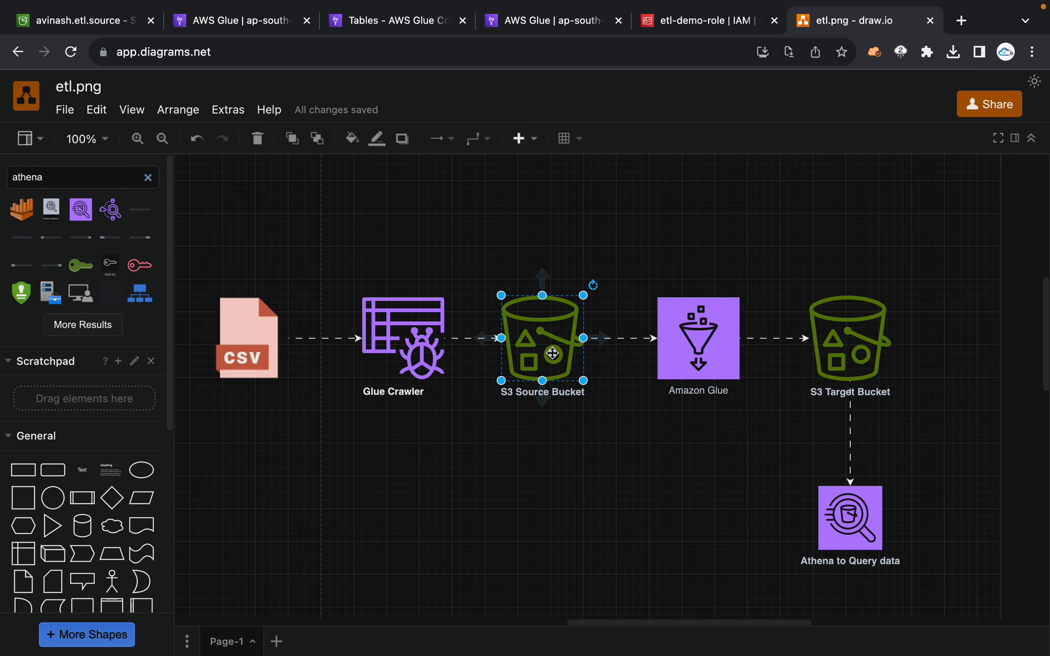
left_click(857, 348)
left_click(668, 435)
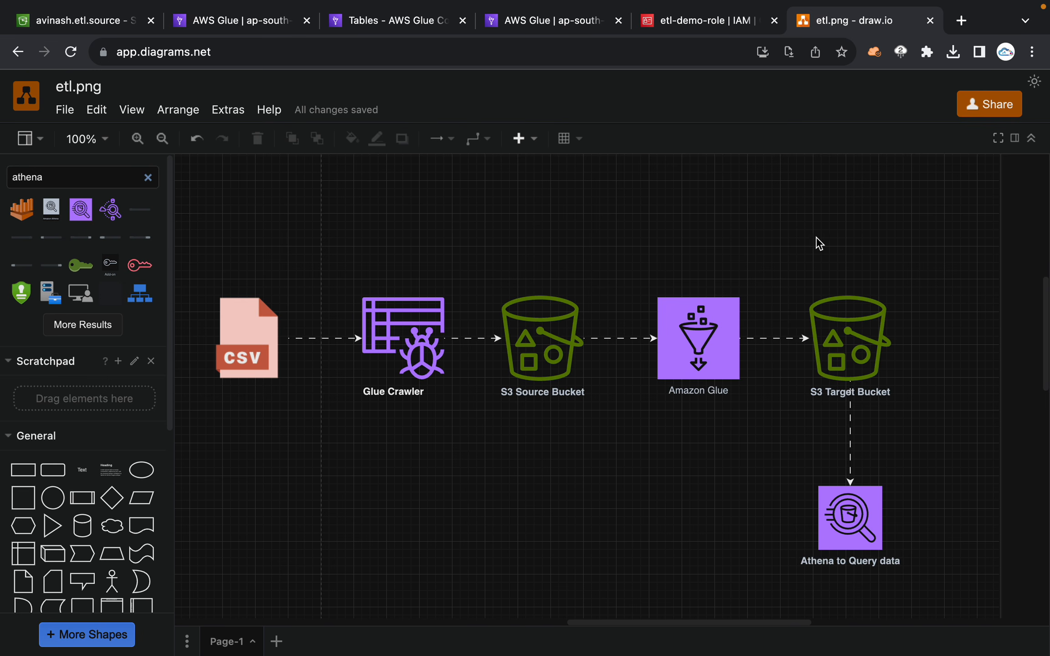
left_click(840, 513)
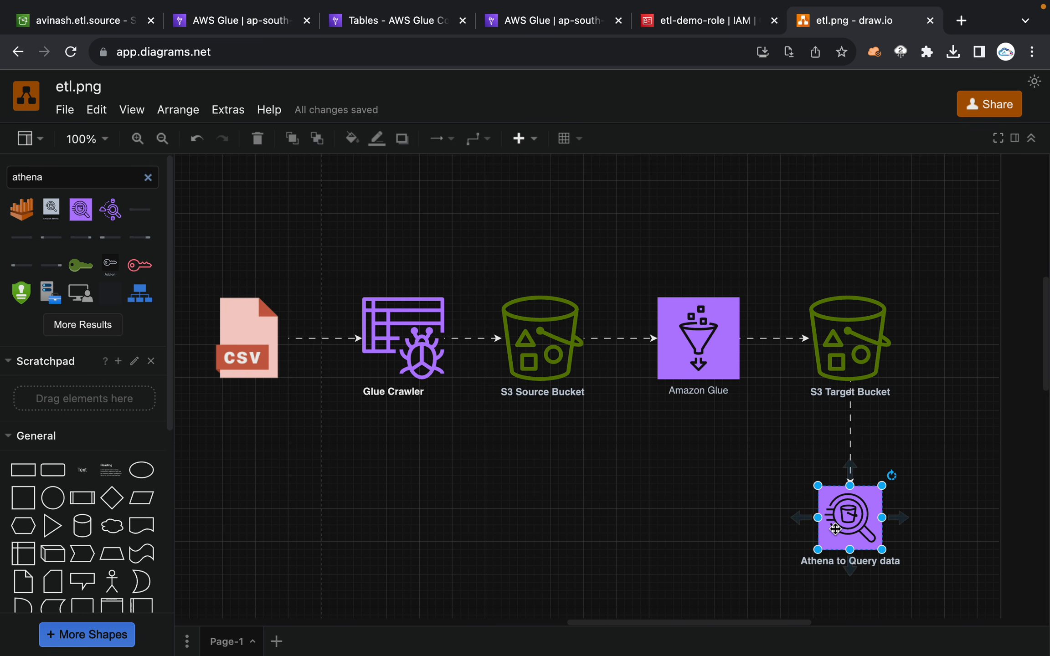
left_click(721, 520)
left_click(833, 528)
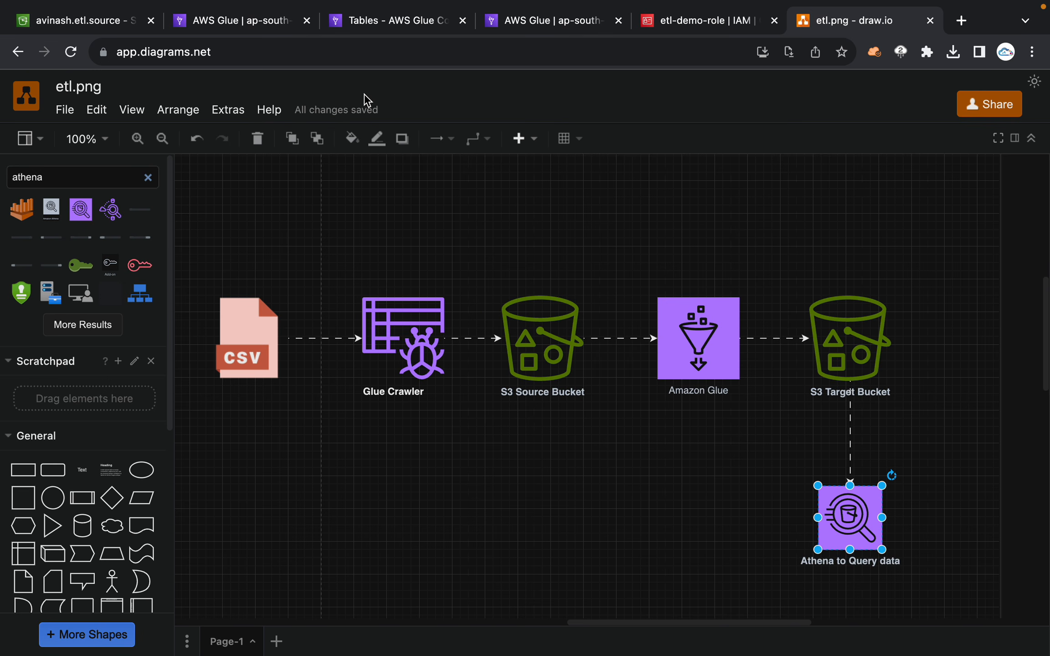
Step: Return to the Glue Tables list and open the customer table's overview
left_click(229, 23)
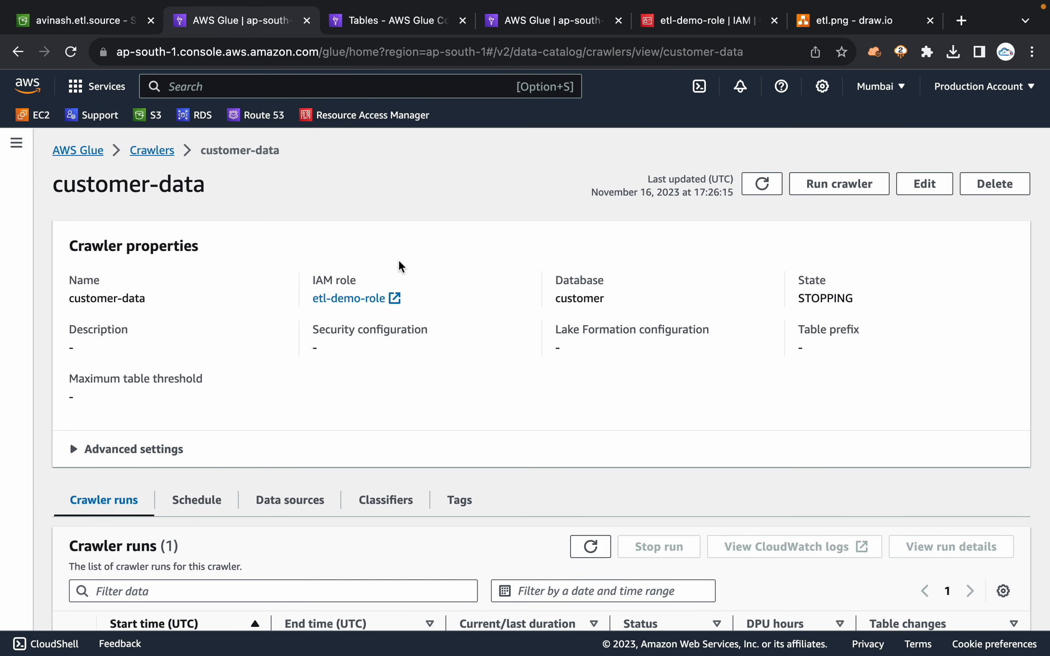
left_click(414, 24)
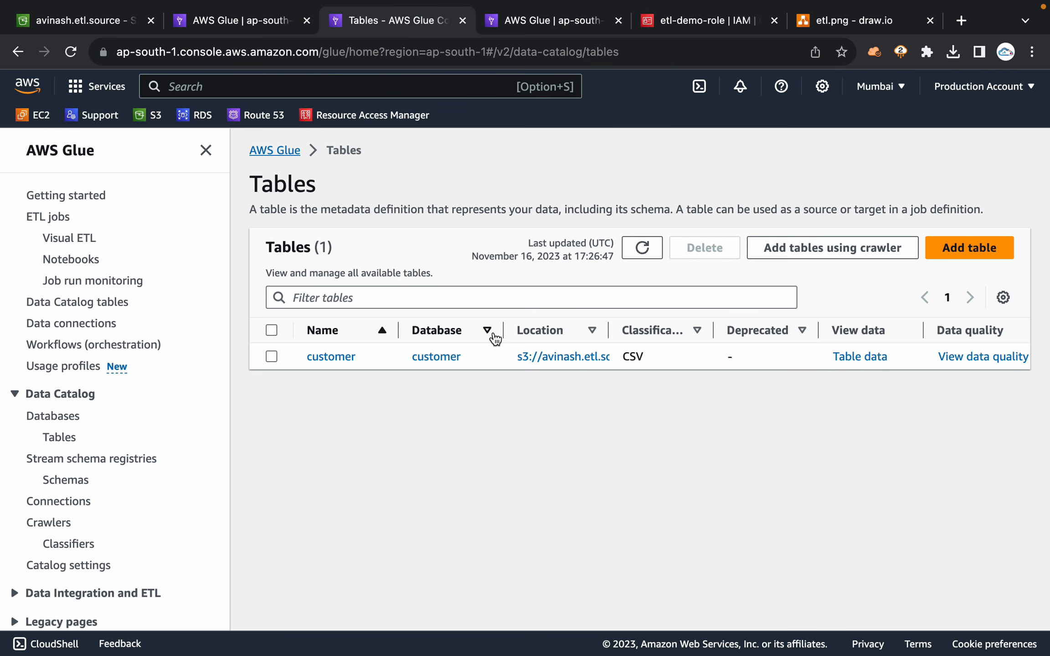
left_click(332, 356)
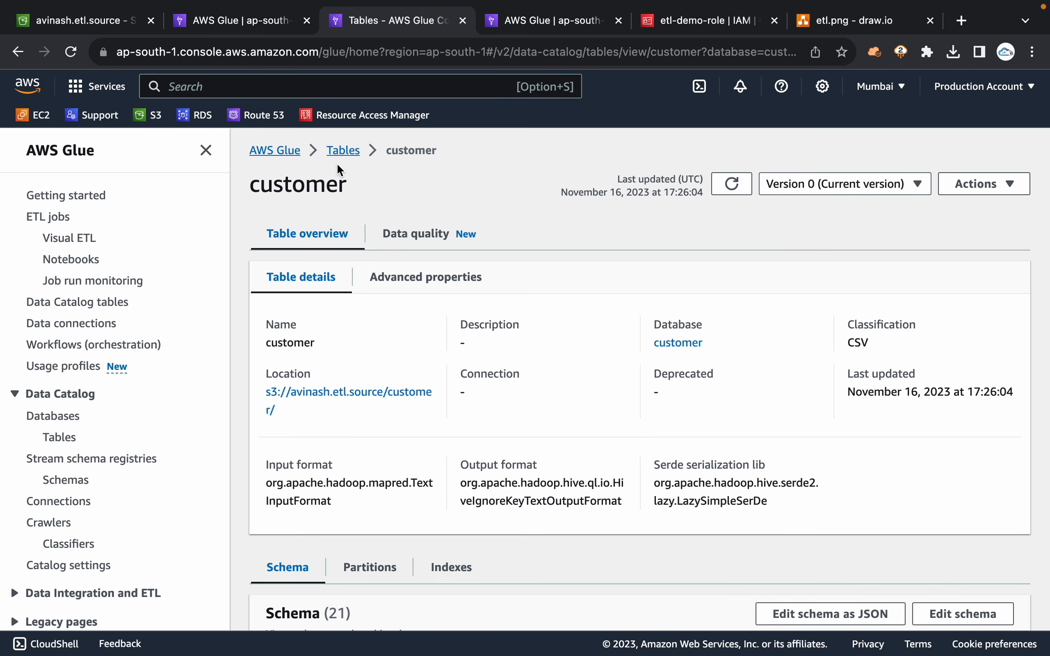
double_click(293, 192)
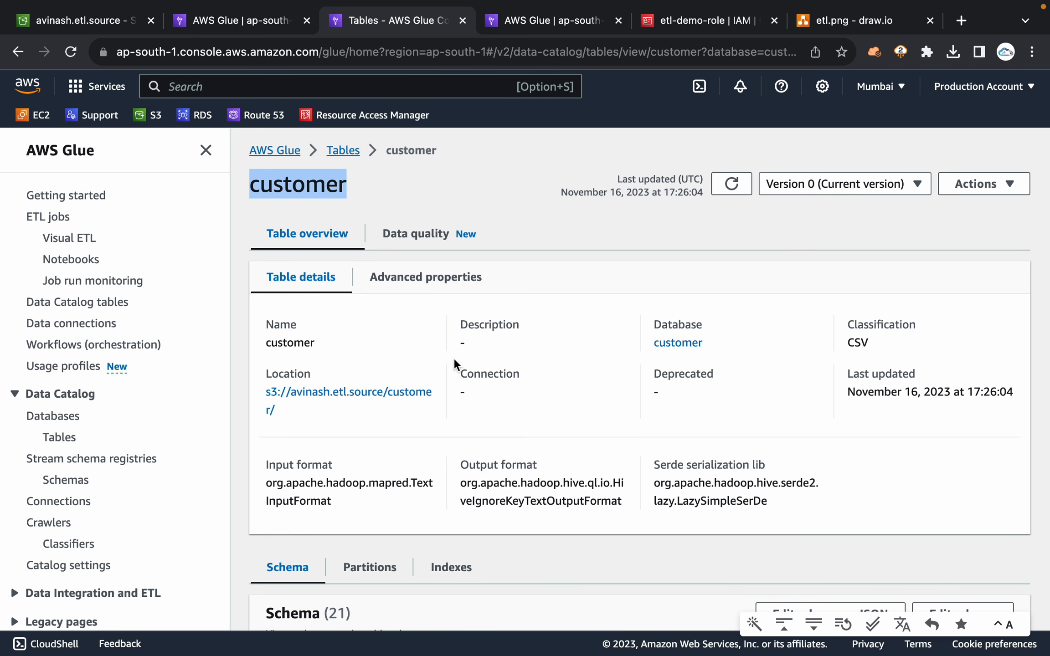
left_click(609, 377)
Step: View the customer table's data in Athena, accepting the separate query charges, and inspect the generated SELECT query
left_click(996, 187)
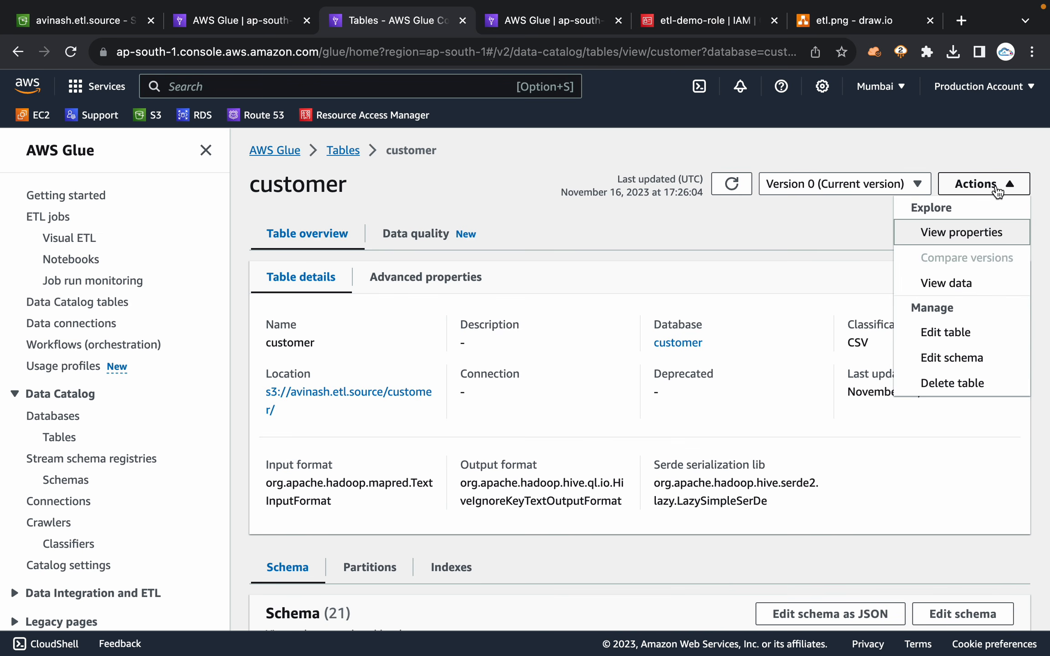
left_click(946, 283)
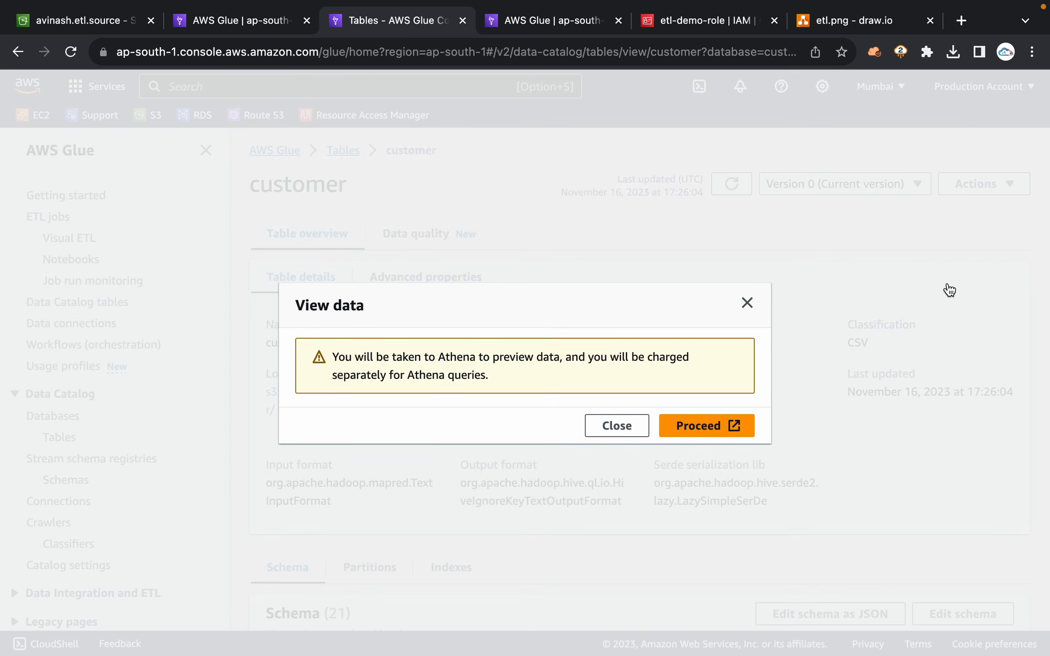
triple_click(376, 359)
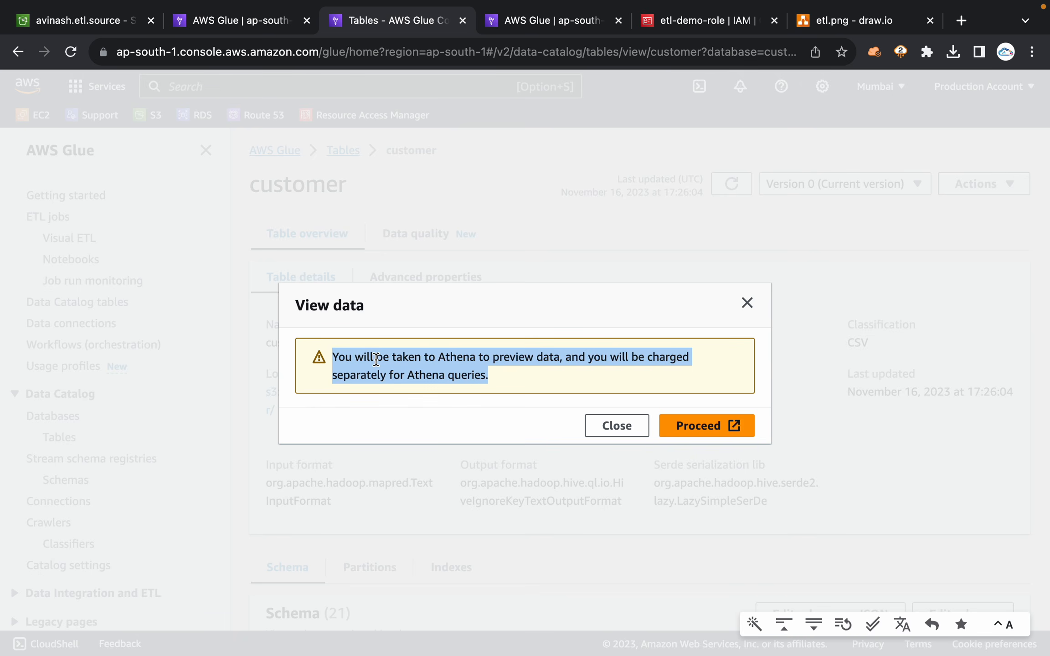
left_click(506, 358)
triple_click(481, 355)
left_click(556, 377)
left_click(700, 426)
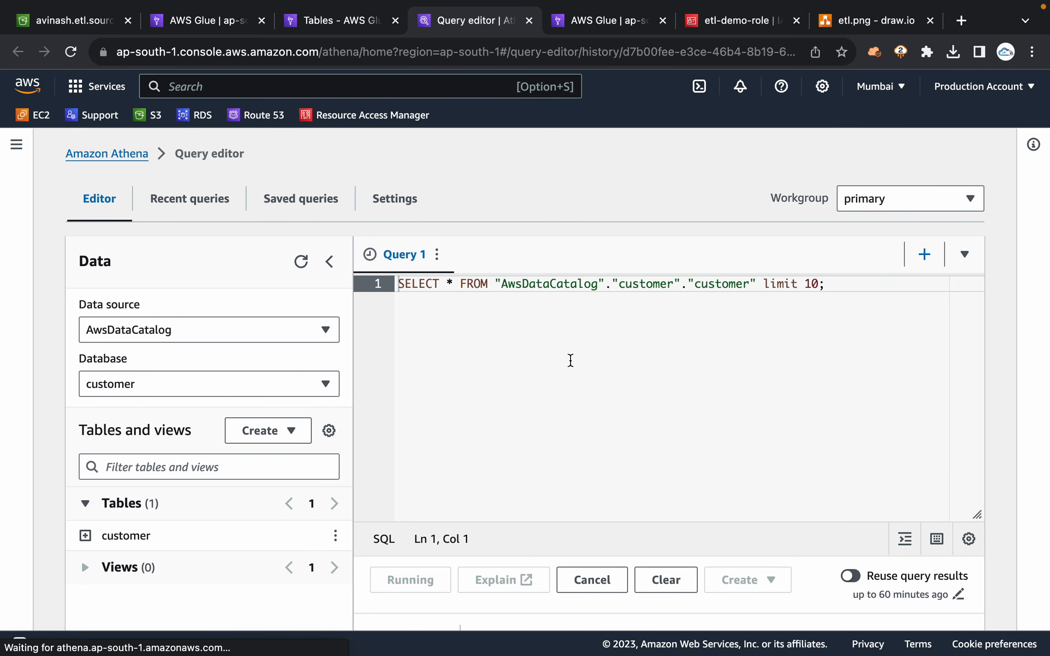
left_click_drag(841, 285, 397, 284)
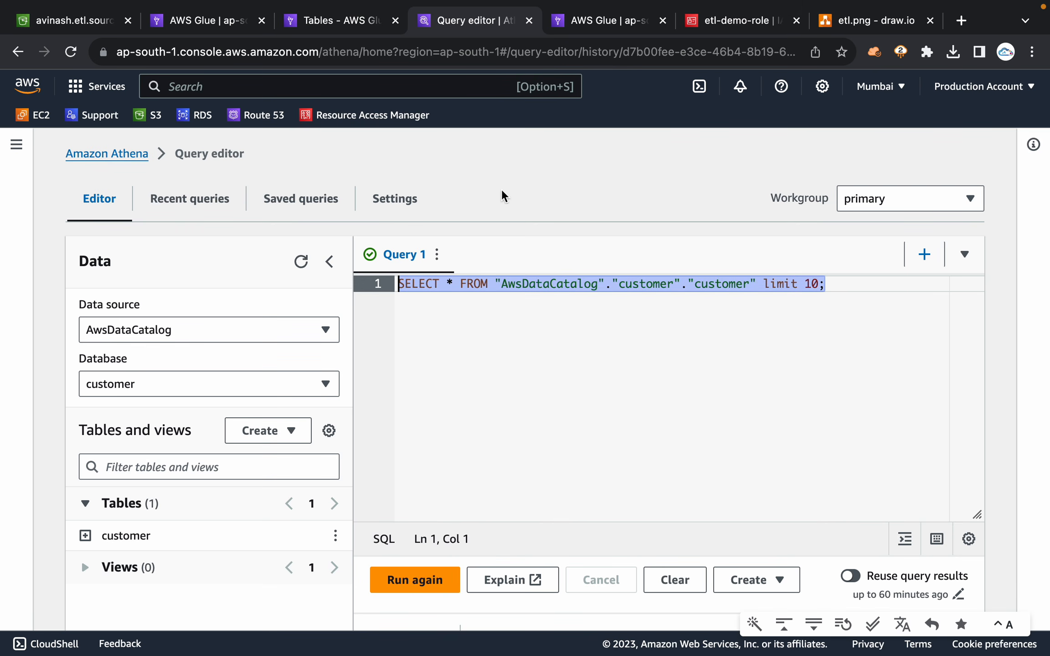
Step: In Athena's query result settings, filter the S3 buckets for "athena" and choose avinash.athena.queryresults as the query result location
left_click(395, 201)
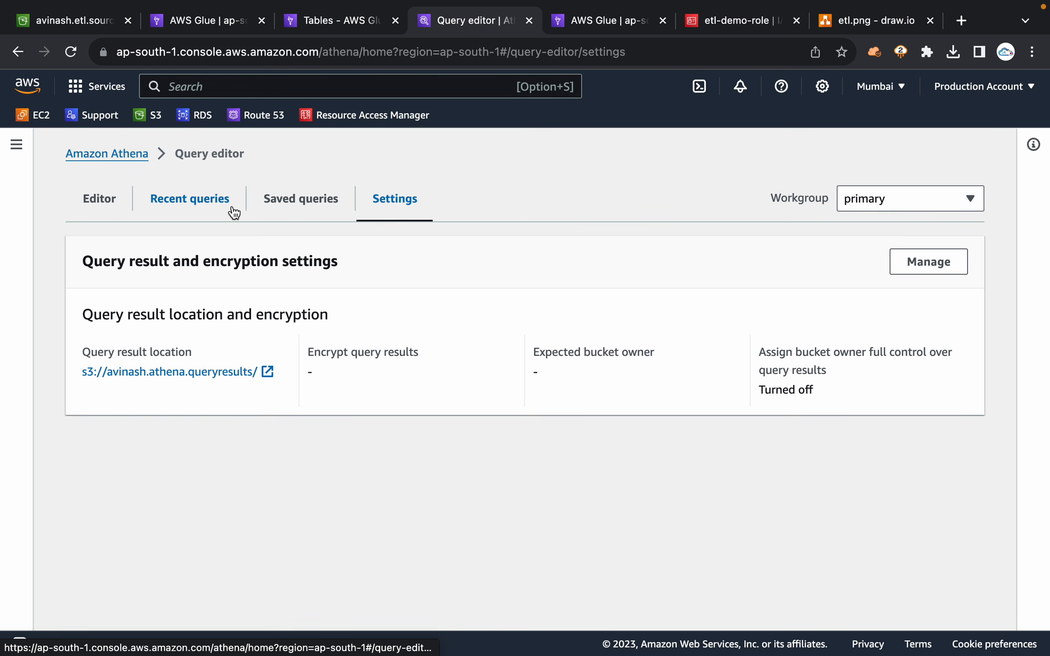
left_click(379, 200)
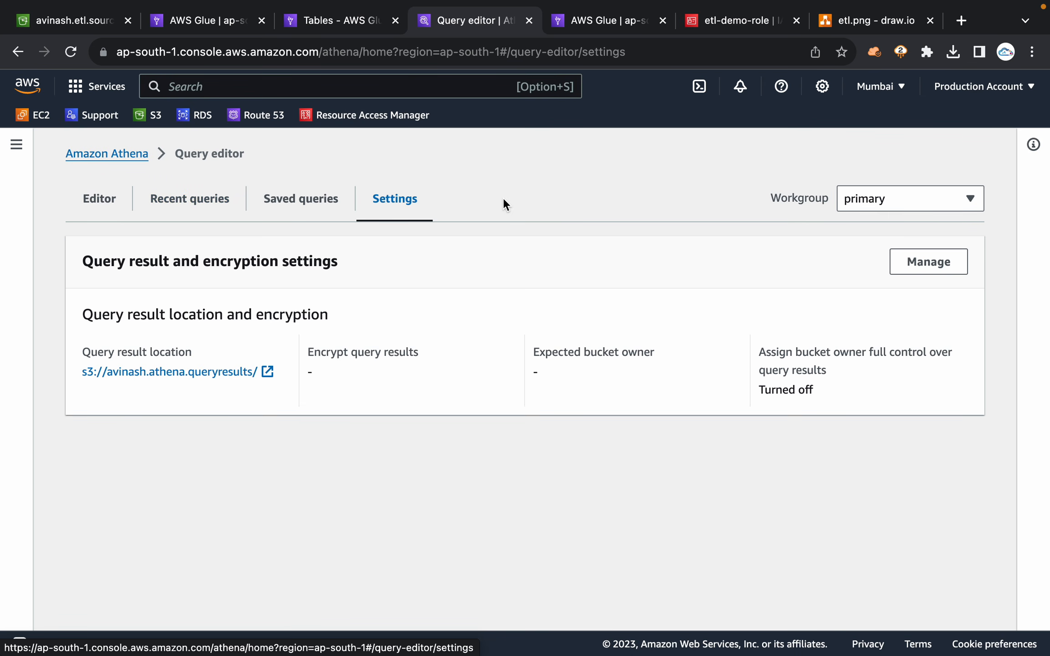
left_click(923, 263)
left_click(481, 317)
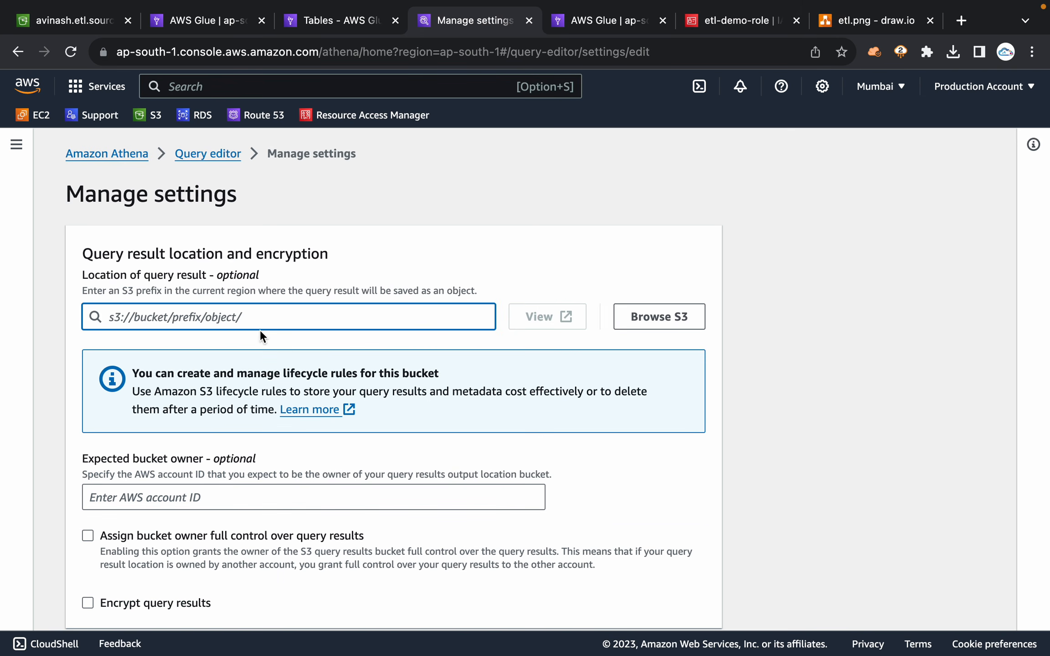
left_click(649, 315)
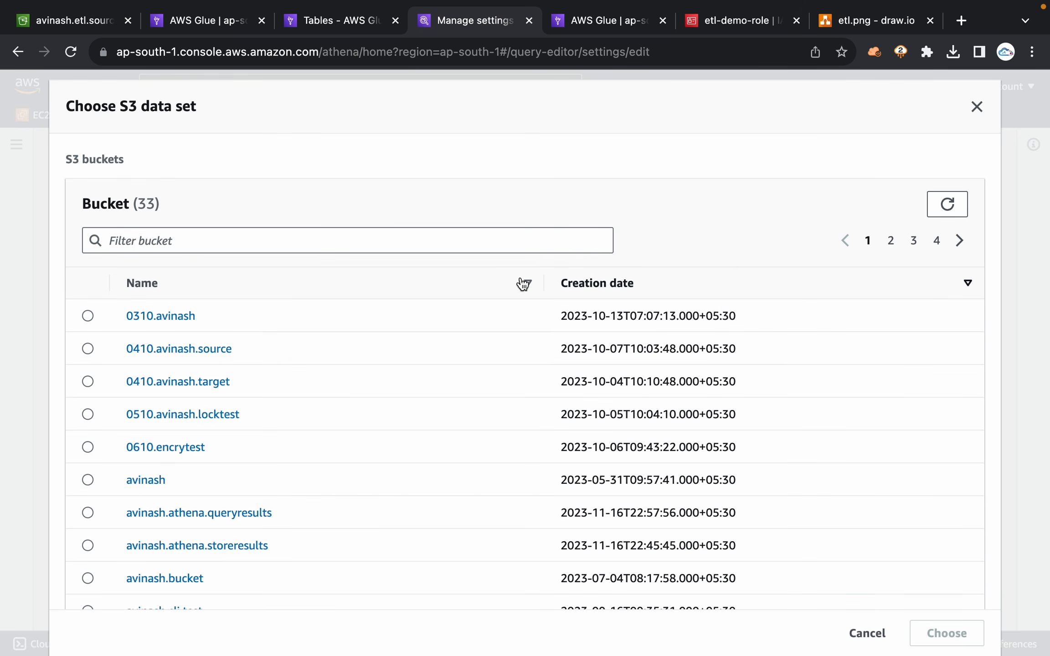
left_click(335, 246)
type("at")
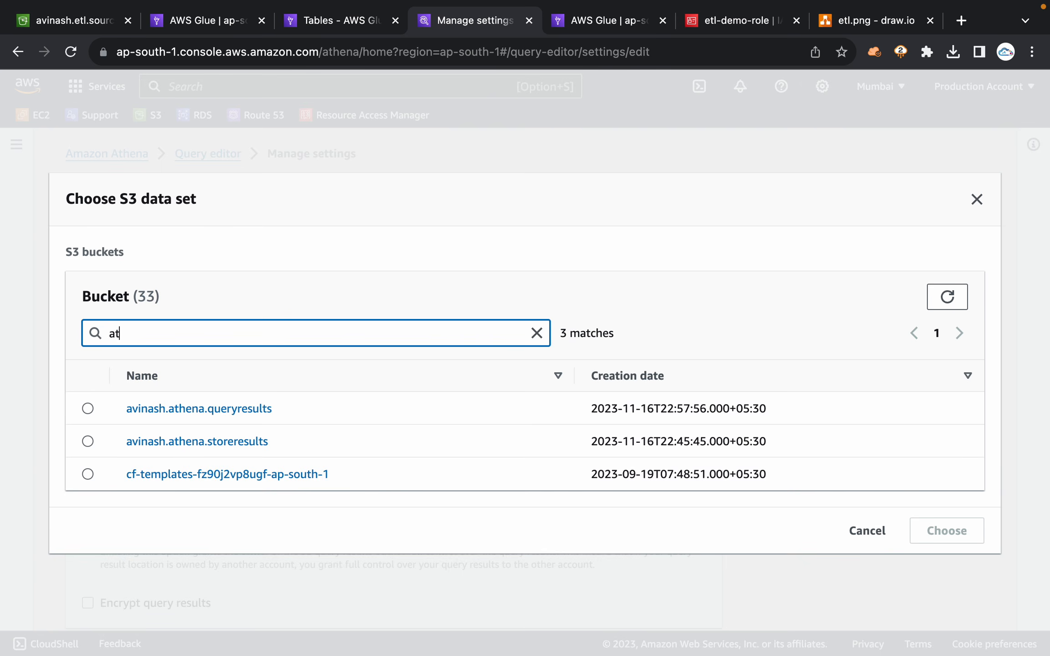
type("hena")
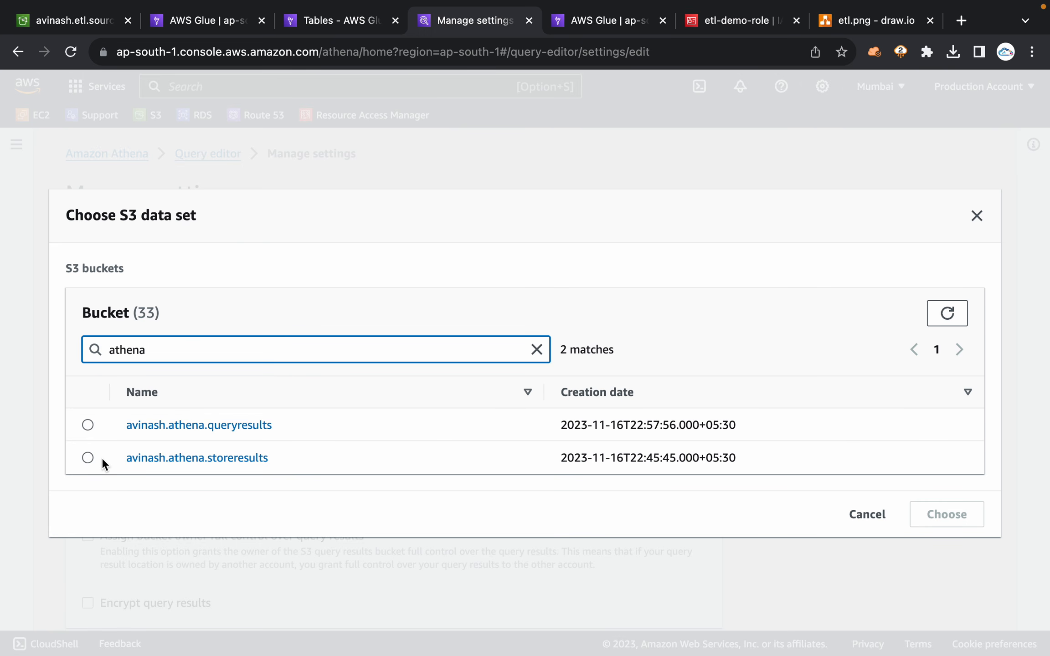
left_click(87, 427)
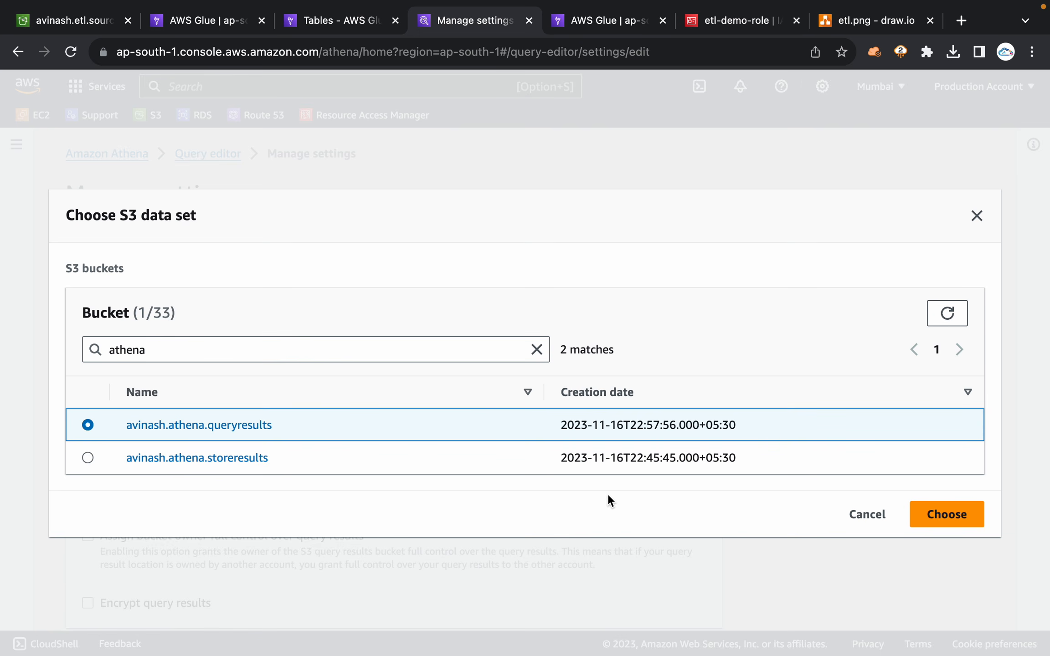
left_click(952, 519)
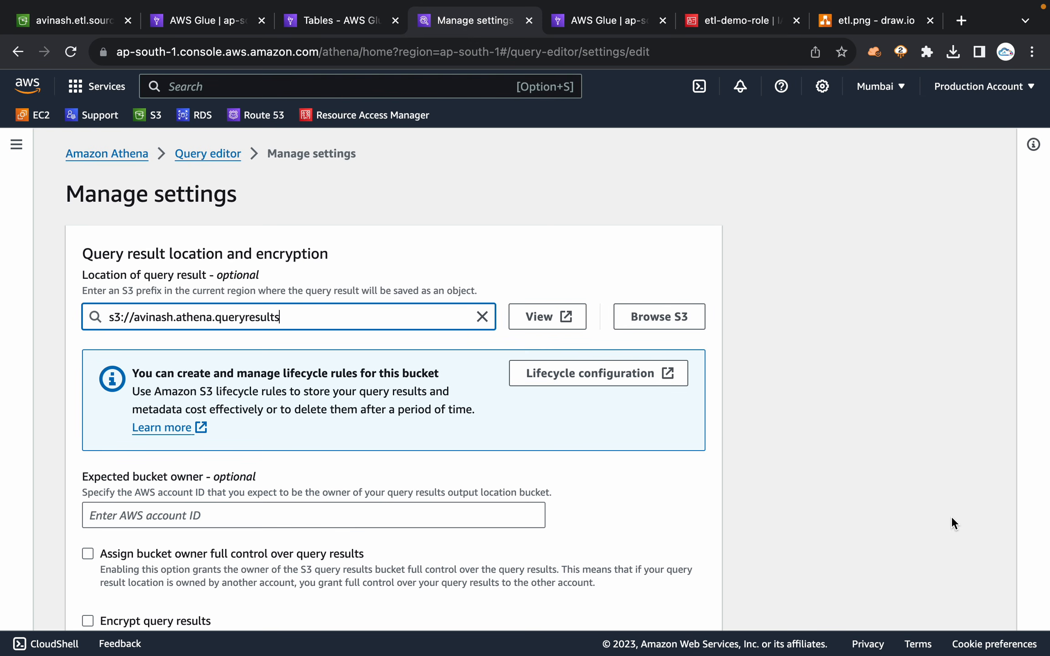
scroll(728, 461, "down", 3)
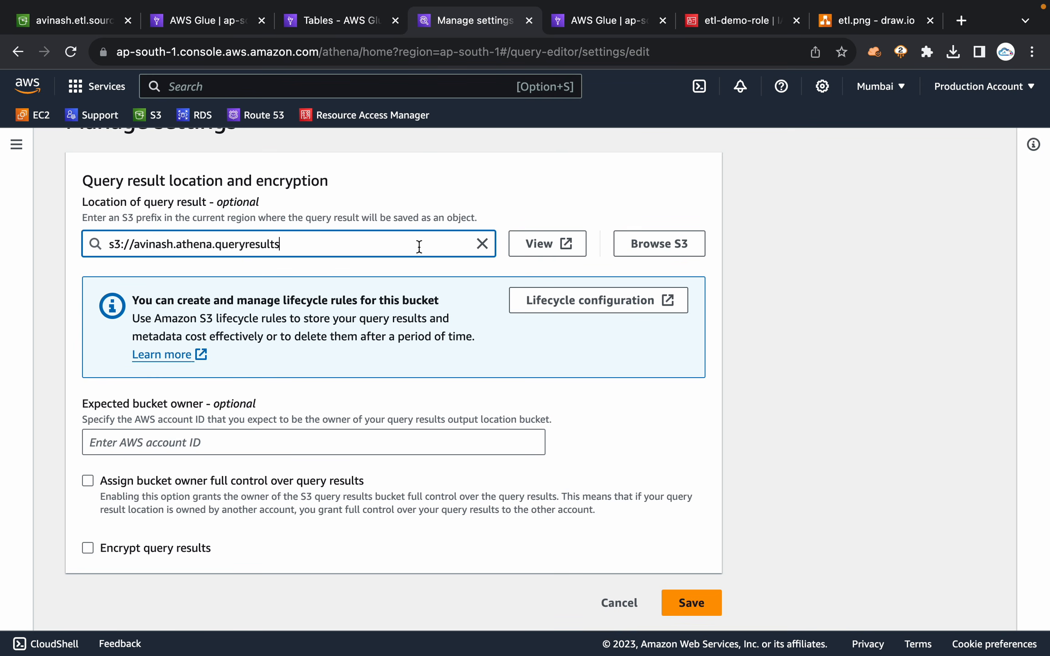
Step: Go to the S3 bucket list, sort it by newest creation date and copy the bucket name avinash.athena.storeresults
left_click(67, 26)
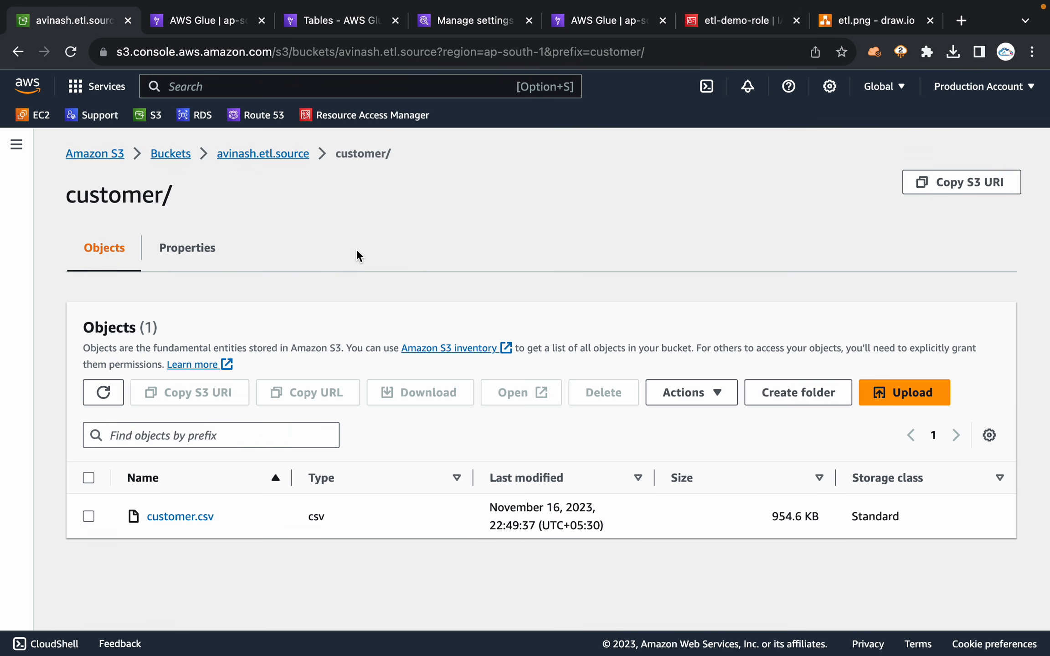
left_click(291, 163)
left_click(174, 155)
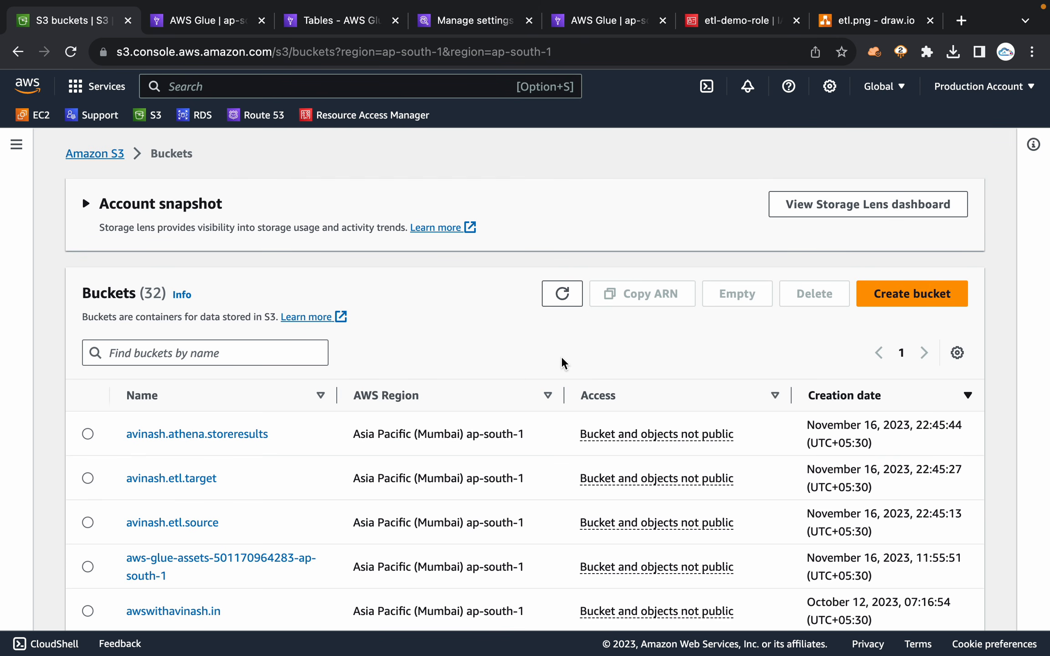
left_click(875, 394)
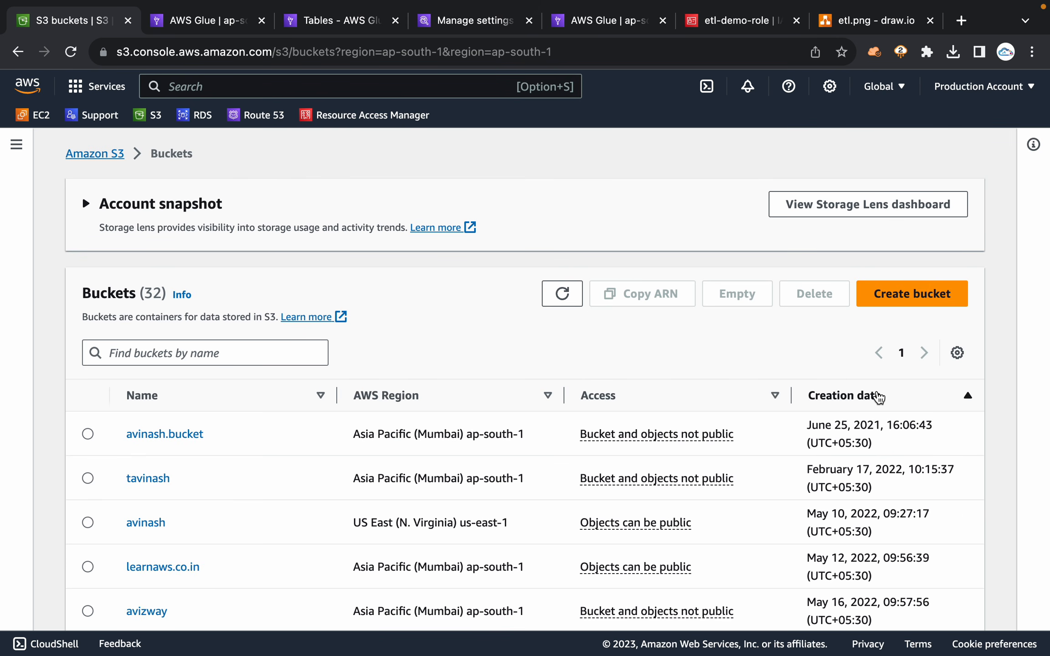
left_click(878, 395)
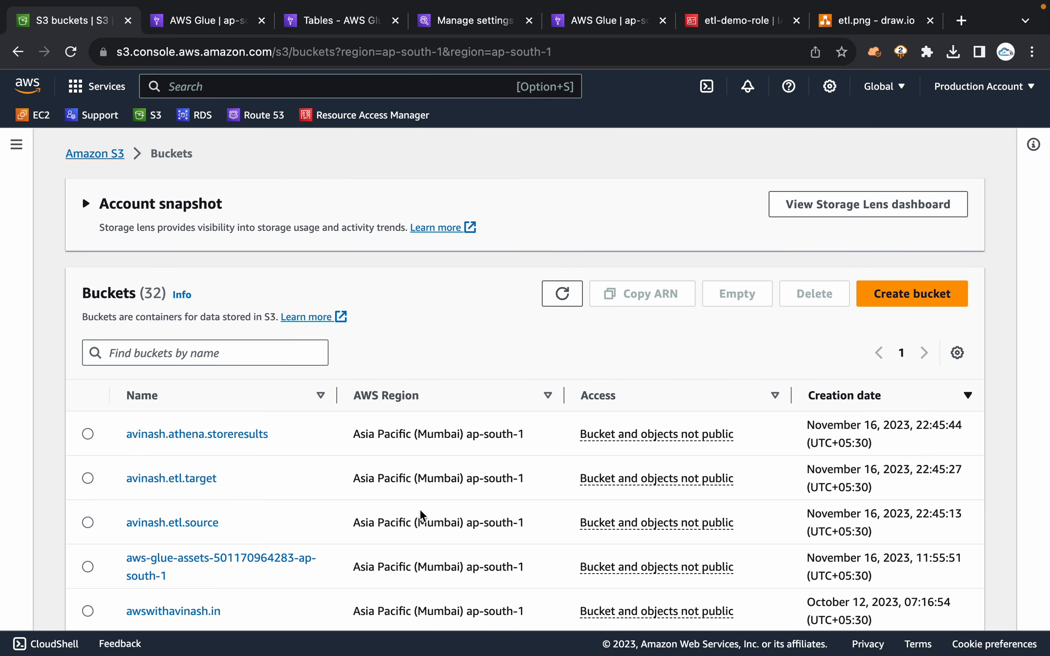
left_click_drag(284, 444, 126, 441)
key("super+c")
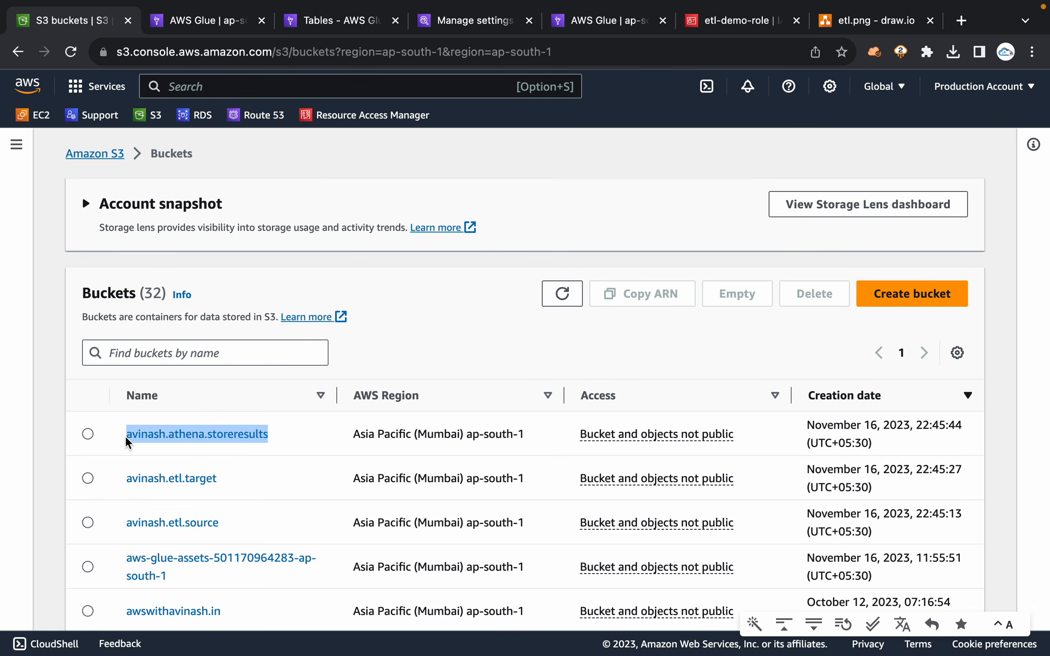
Step: Set Athena's query result location to the S3 bucket avinash.athena.storeresults and save the settings
left_click(461, 22)
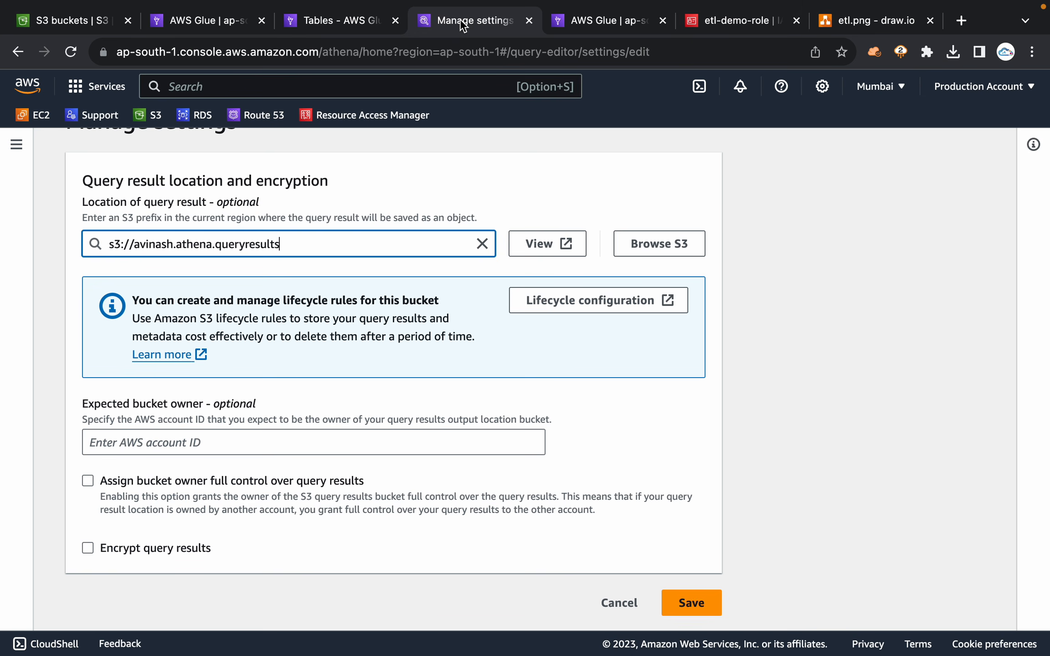
left_click(658, 254)
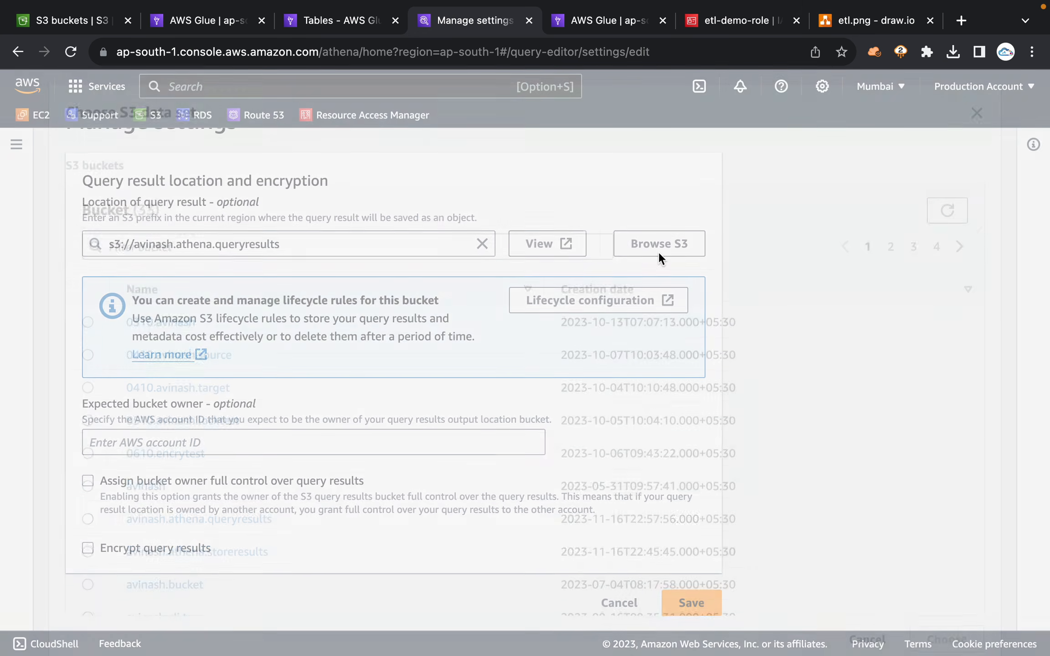
left_click(335, 234)
key("super+v")
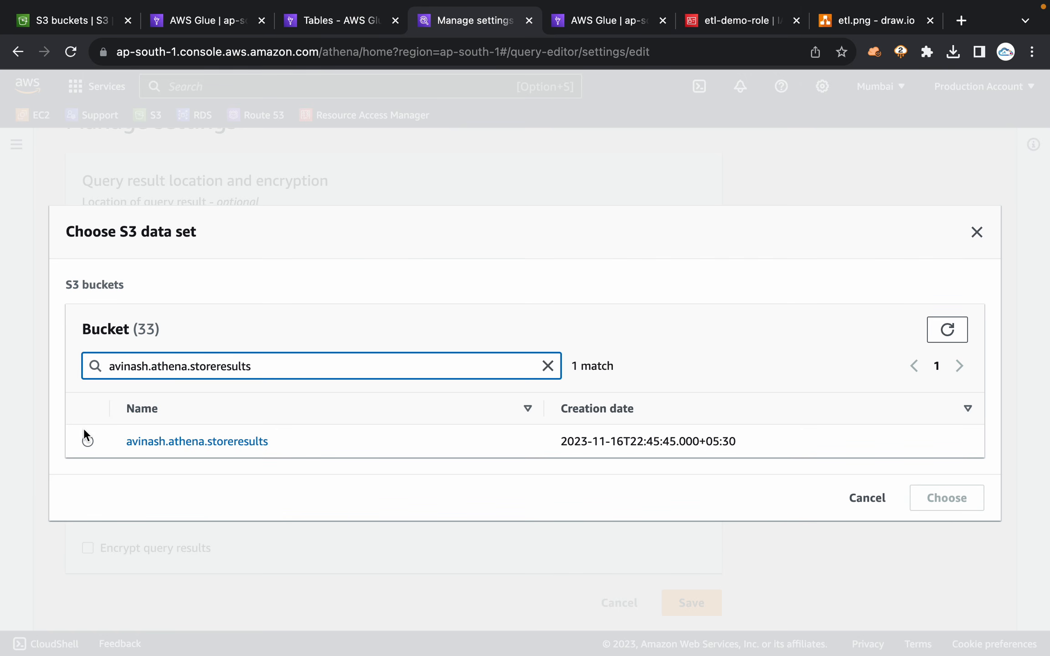
left_click(88, 440)
left_click(934, 495)
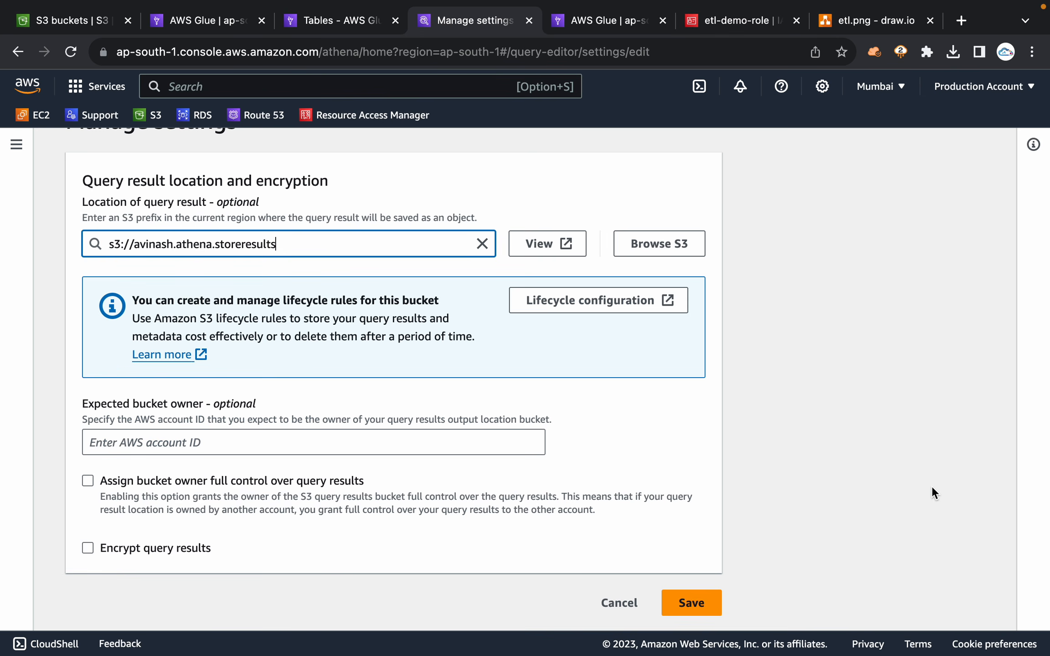
scroll(710, 573, "up", 2)
scroll(783, 431, "down", 3)
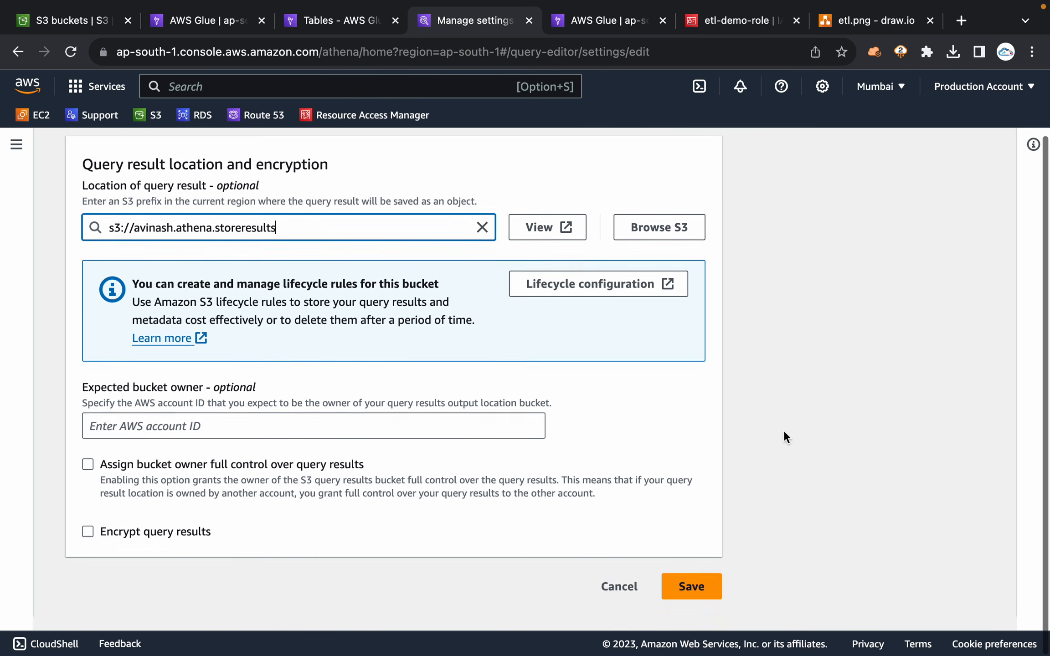
left_click(692, 590)
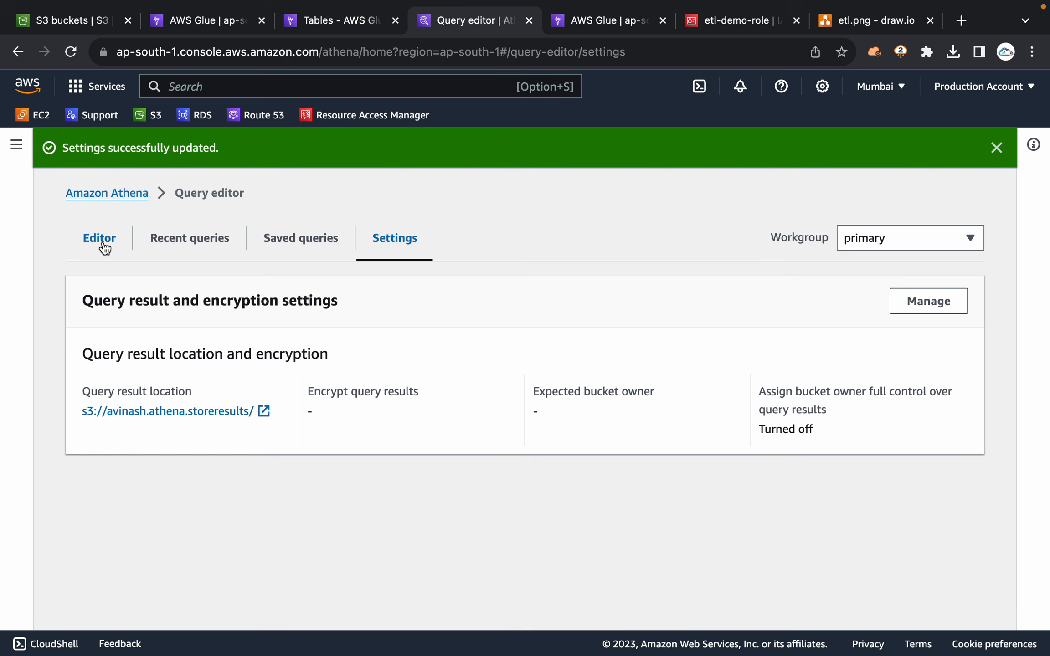
Step: Return to Athena's query editor with the customer table's SELECT query, rechecking the Glue table page it was opened from
left_click(100, 243)
scroll(488, 582, "down", 2)
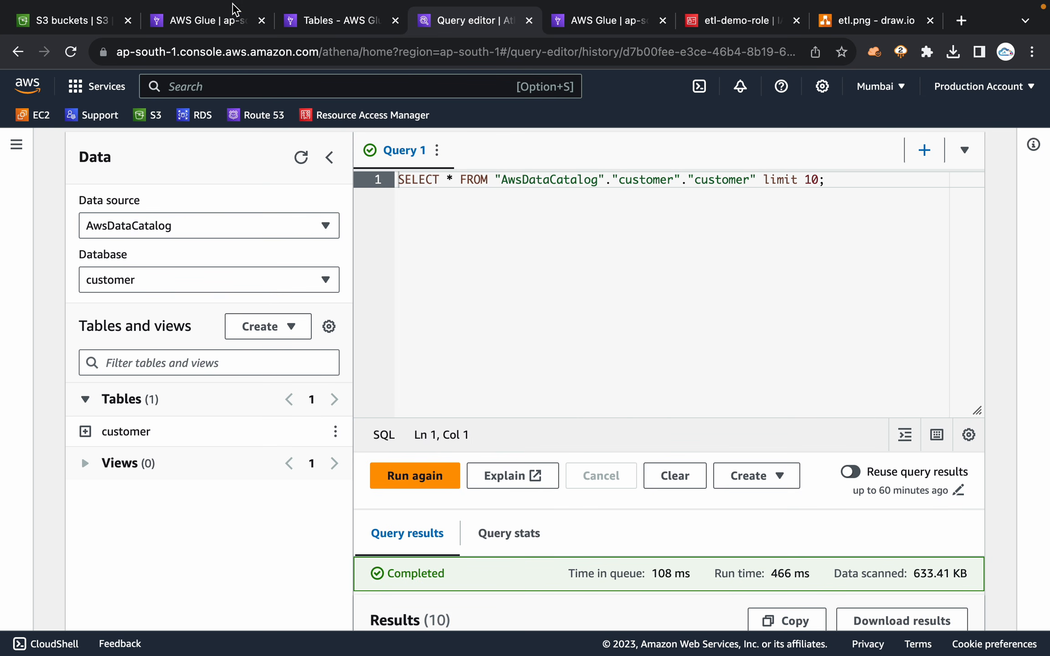
left_click(335, 20)
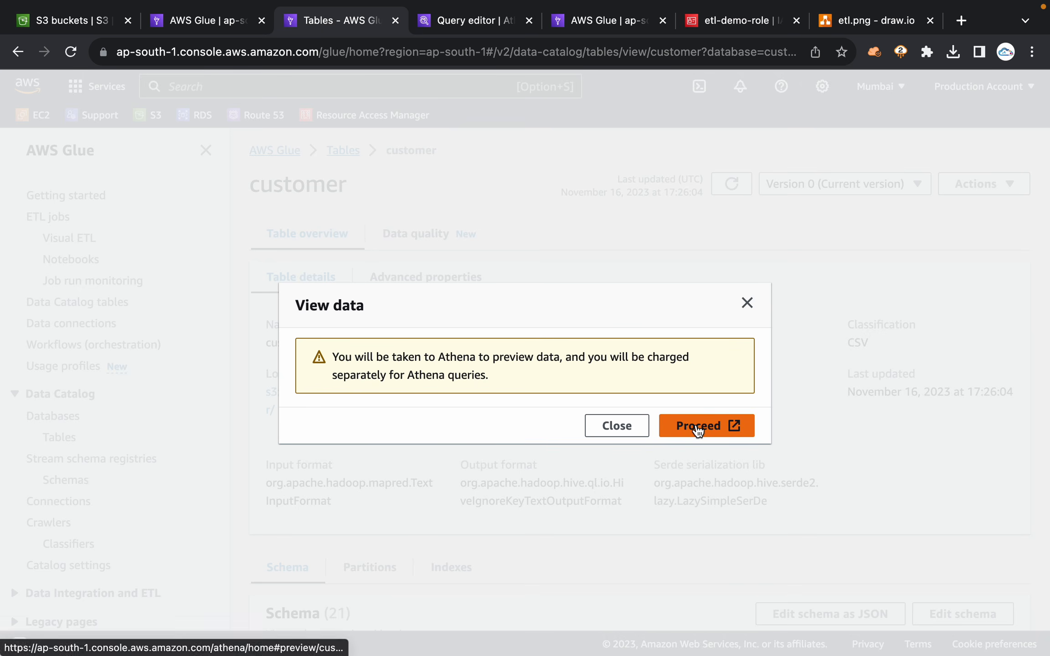
left_click(471, 21)
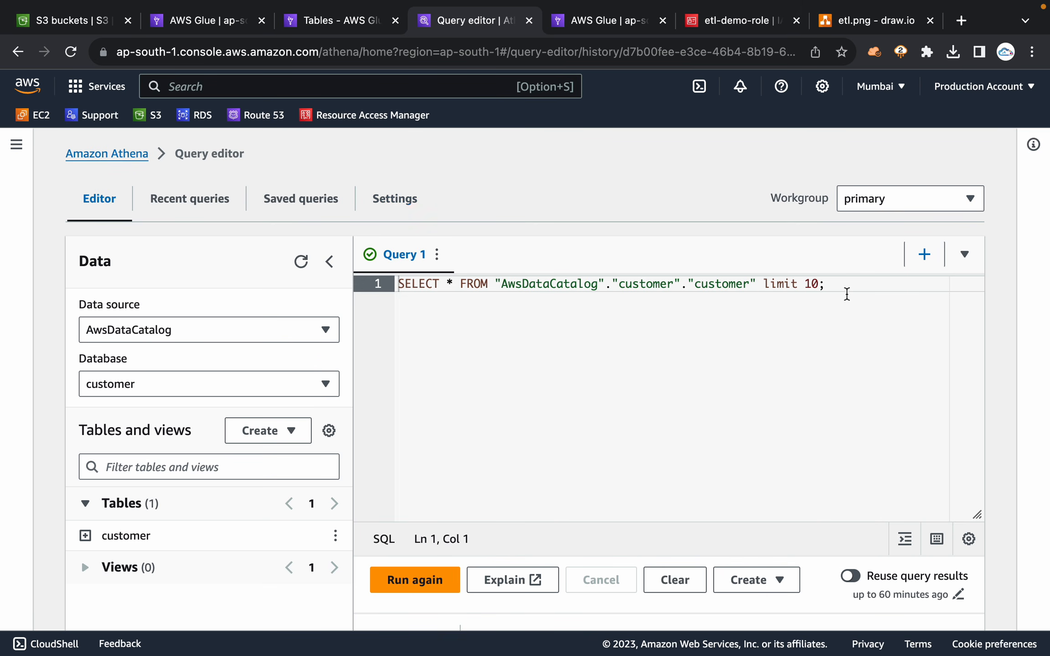
Step: Examine the SELECT query, its data source and database, and the customer table's column list
left_click(848, 284)
left_click(503, 284)
left_click(207, 330)
left_click(207, 330)
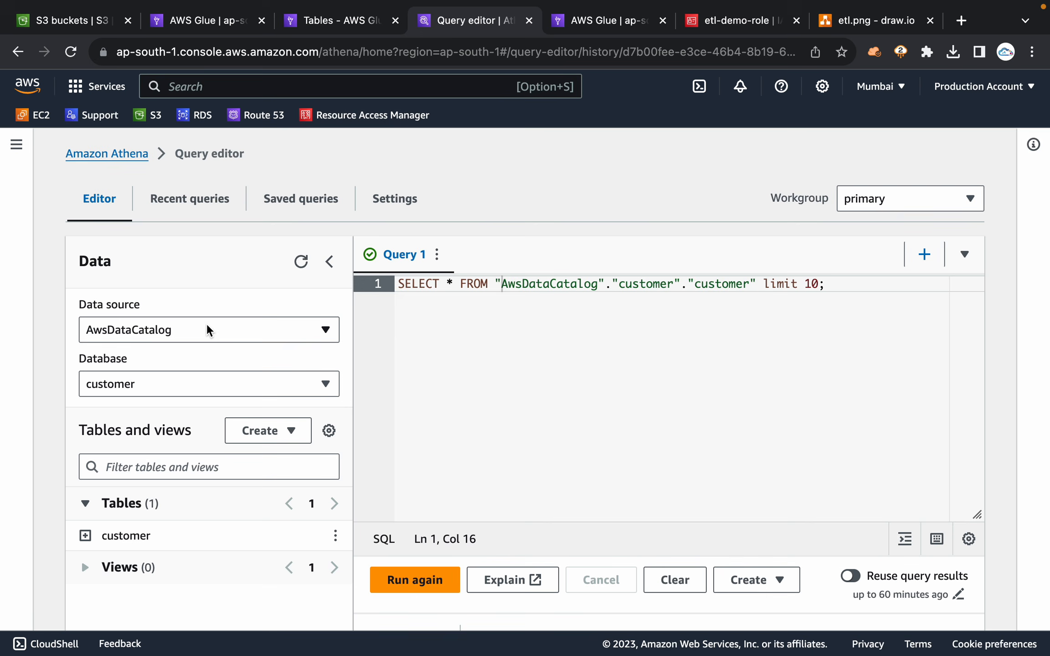
left_click(225, 385)
left_click(225, 385)
scroll(199, 492, "down", 5)
left_click(85, 320)
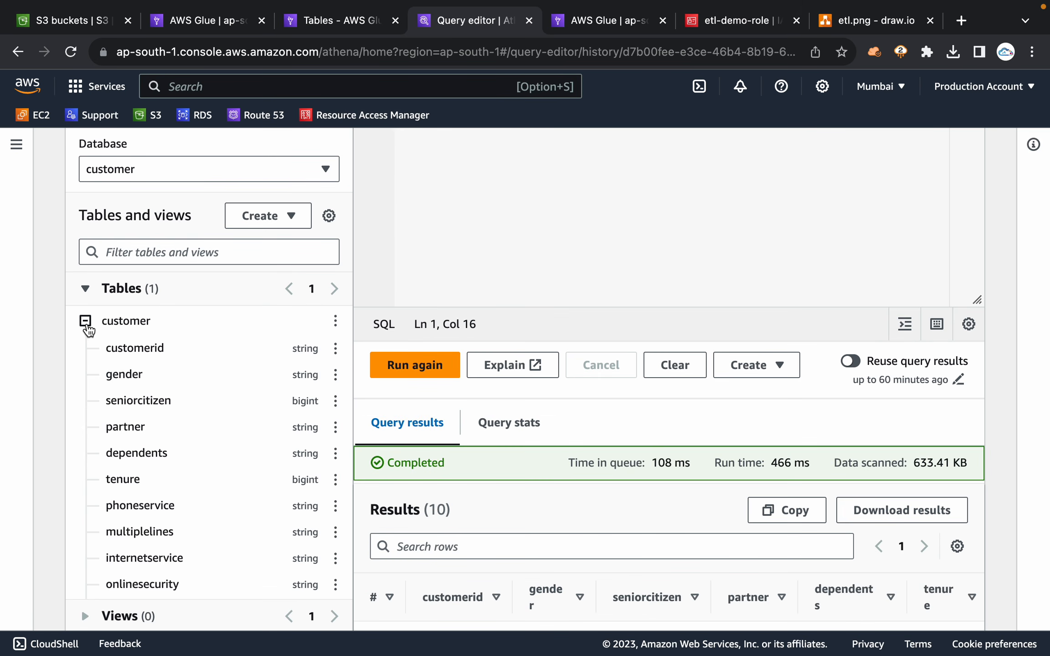
left_click(85, 321)
scroll(442, 215, "up", 1)
scroll(442, 215, "up", 5)
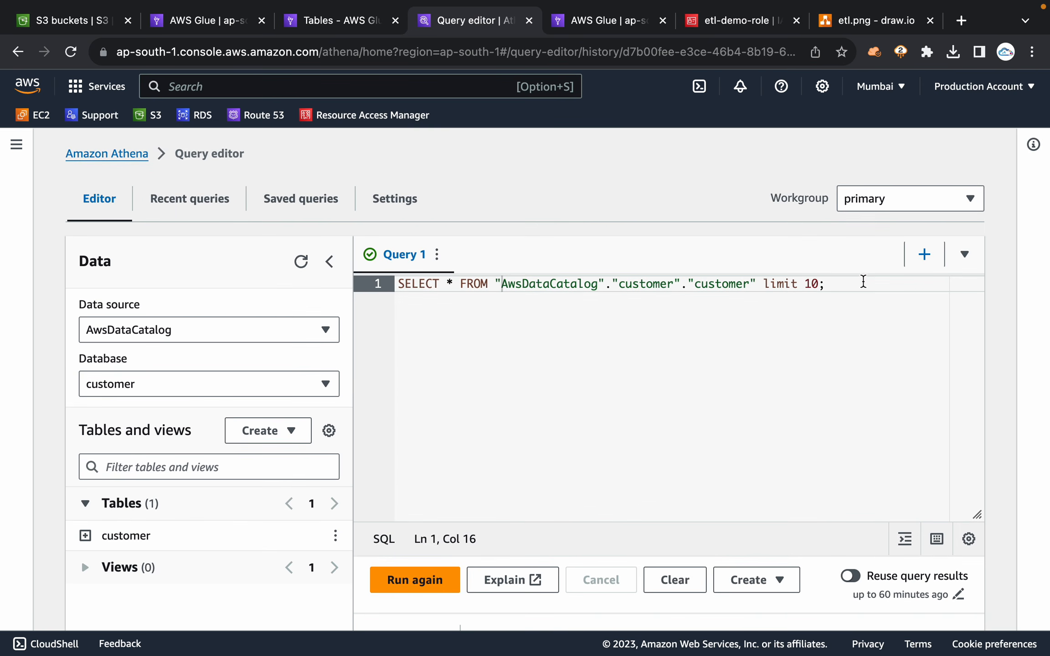
Step: Change the customer table query's row limit to 30 and run it
left_click(849, 284)
left_click_drag(849, 284, 367, 283)
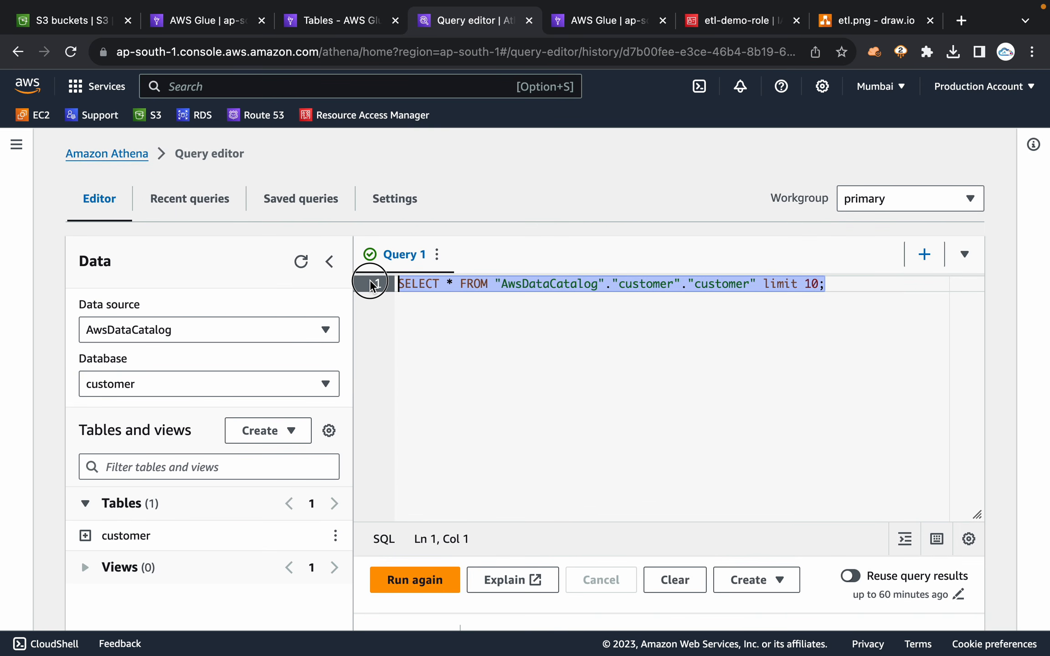
left_click(840, 305)
scroll(776, 365, "down", 2)
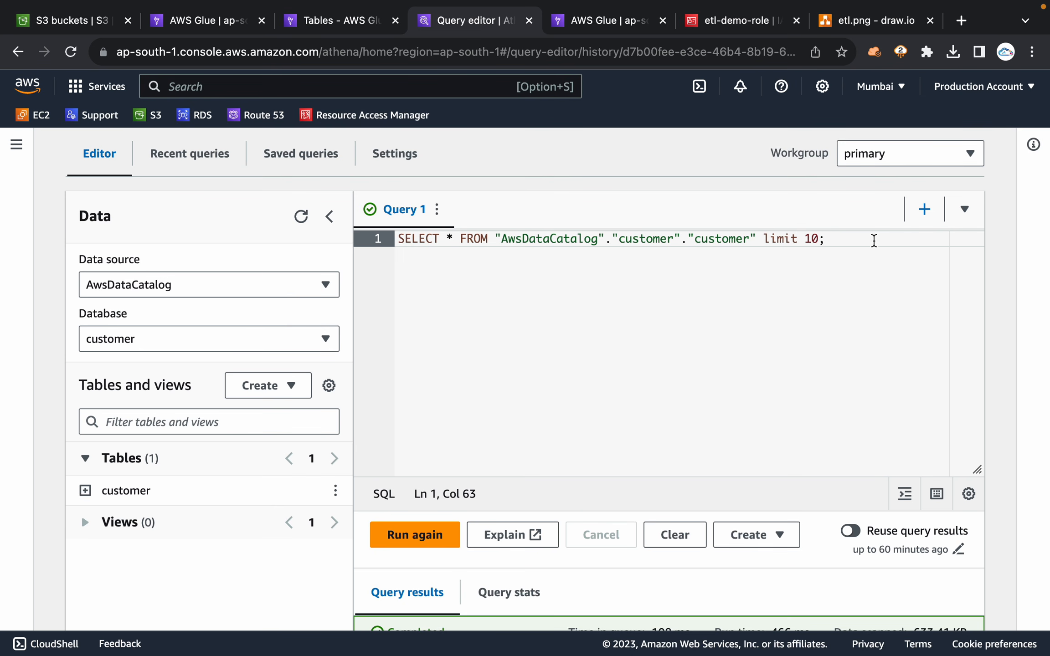
key("Left")
key("BackSpace")
key("BackSpace")
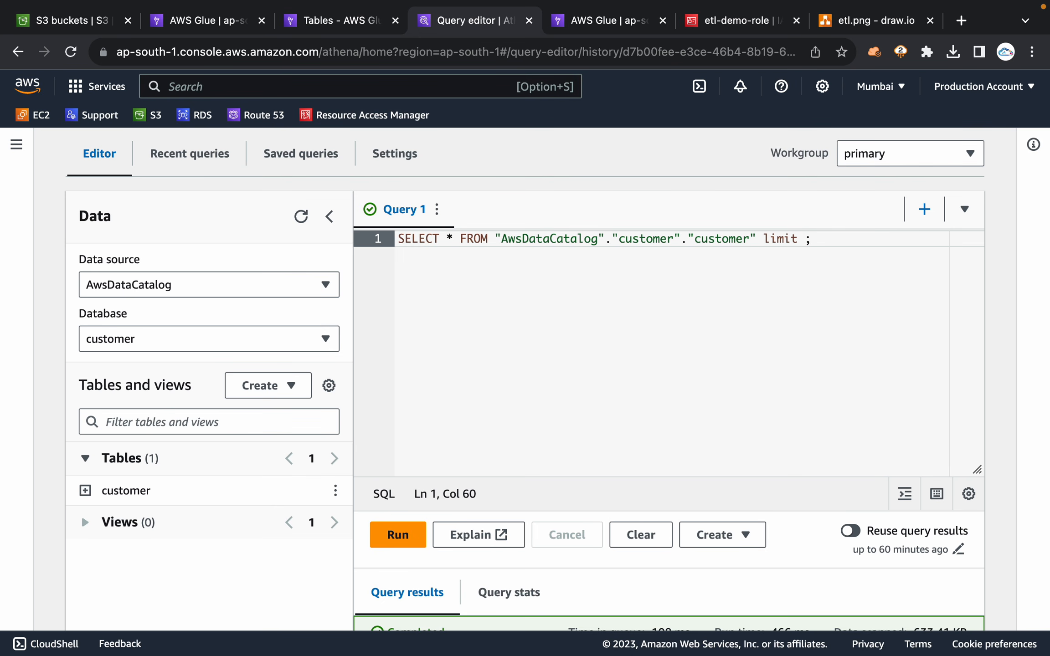
type("30")
scroll(710, 382, "down", 5)
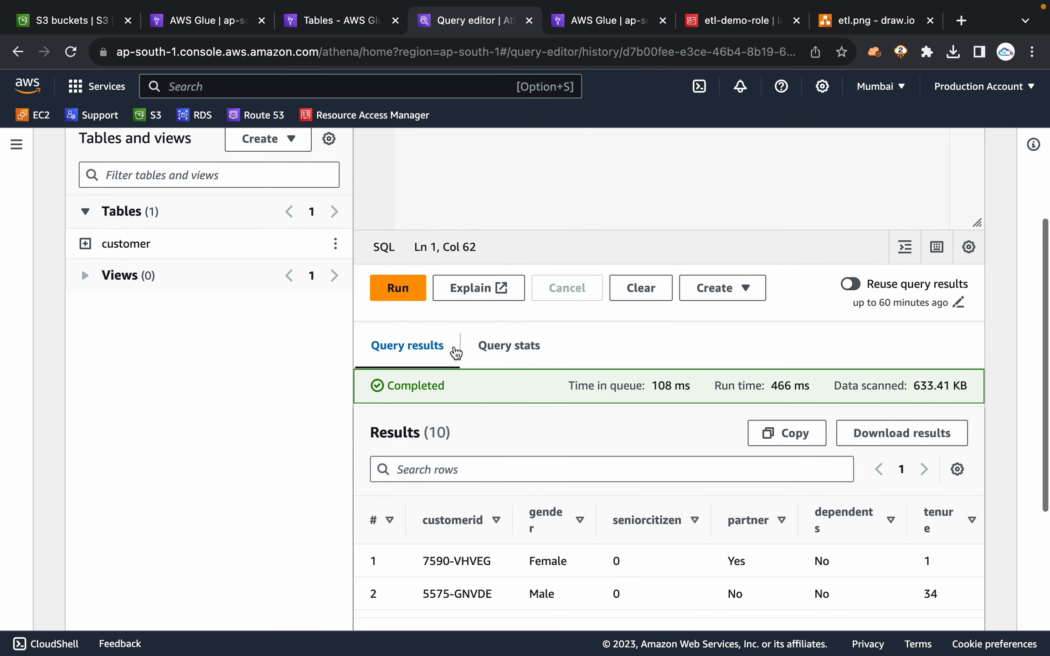
left_click_drag(451, 432, 369, 432)
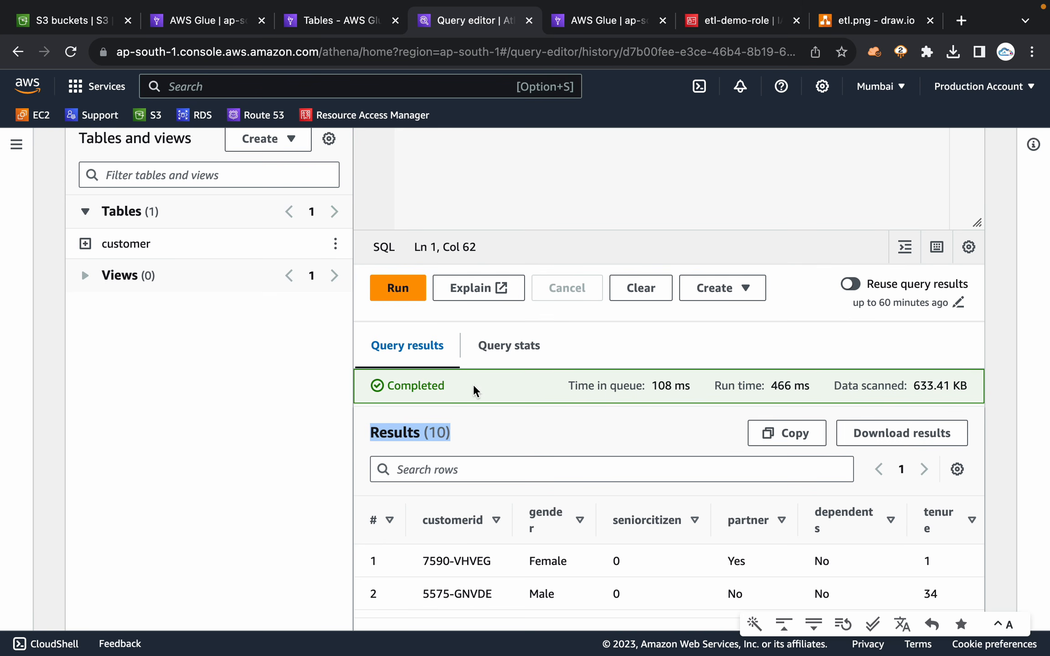
left_click(387, 290)
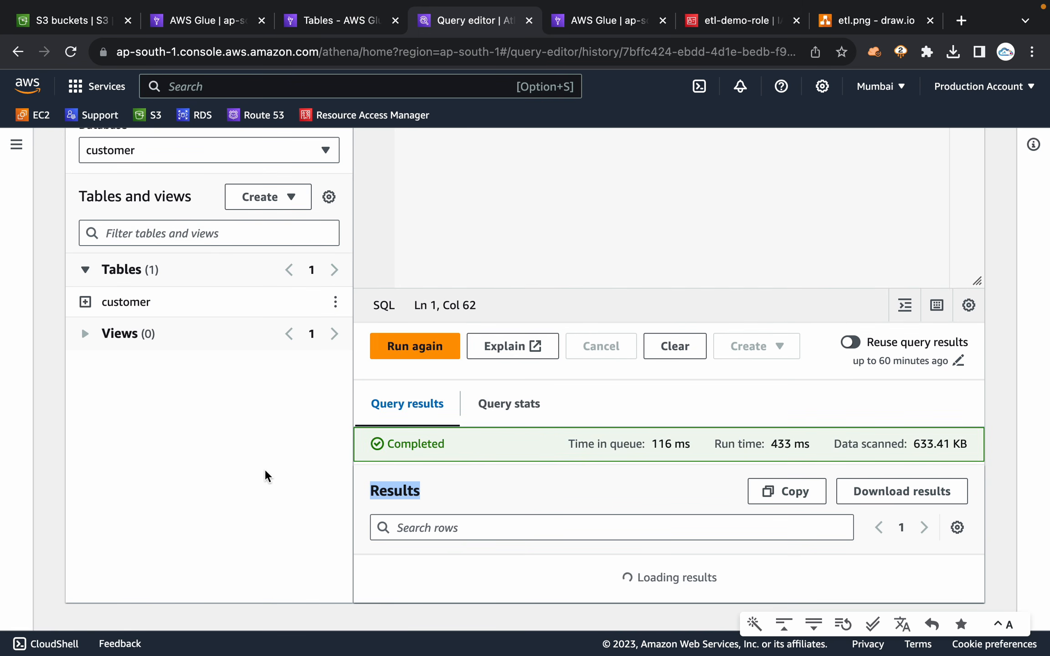
Step: Review the rows returned by the customer query, including the gender column, and compare them with the query text
scroll(251, 476, "down", 15)
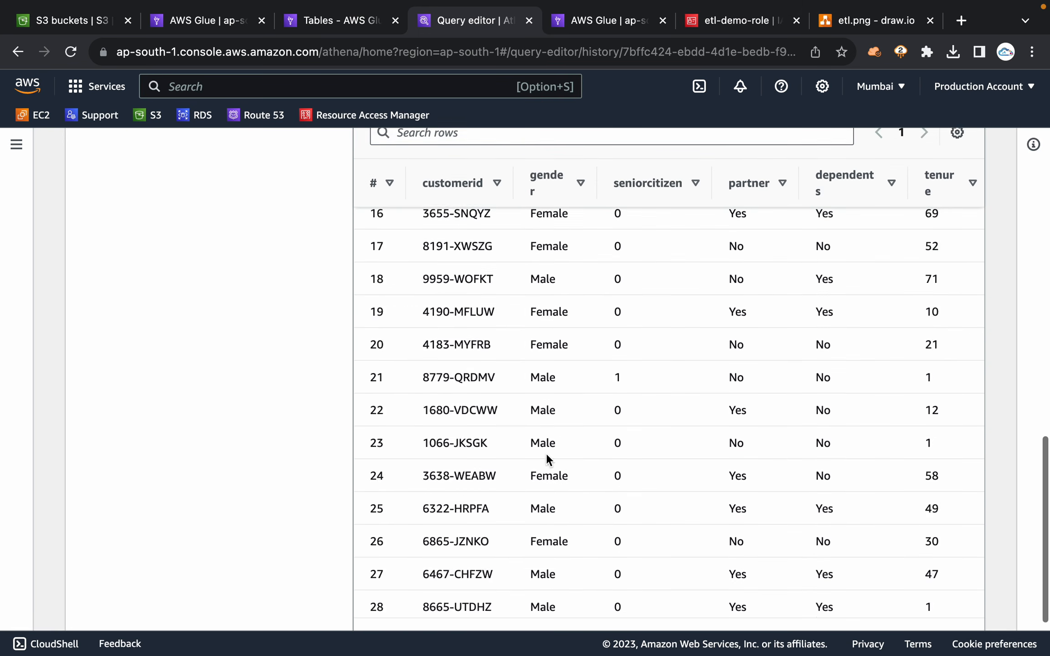
scroll(546, 453, "up", 10)
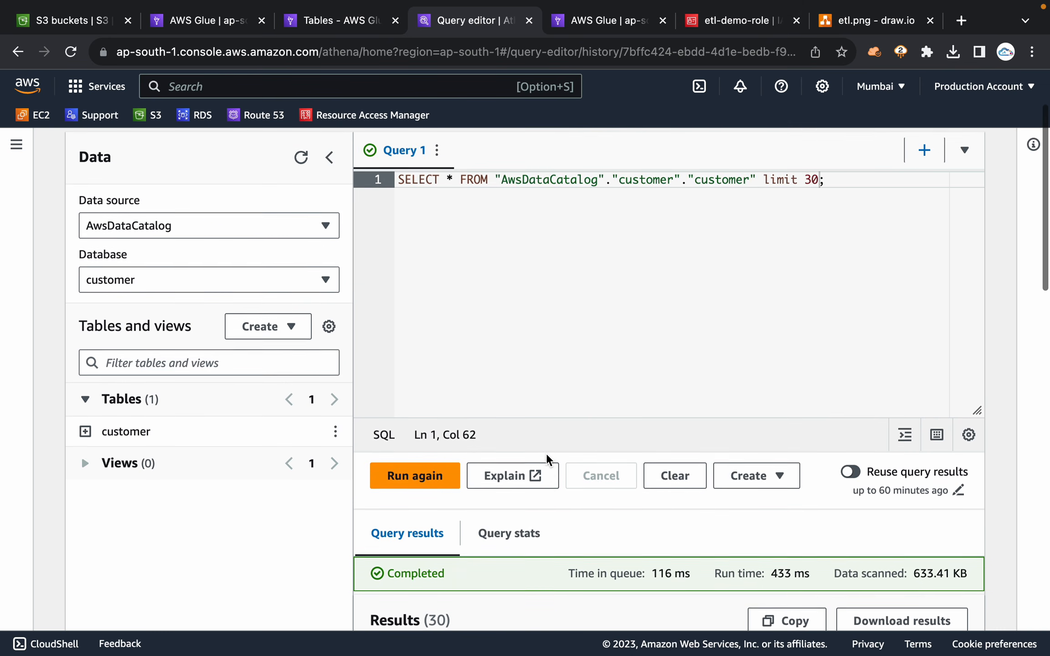
scroll(546, 453, "down", 10)
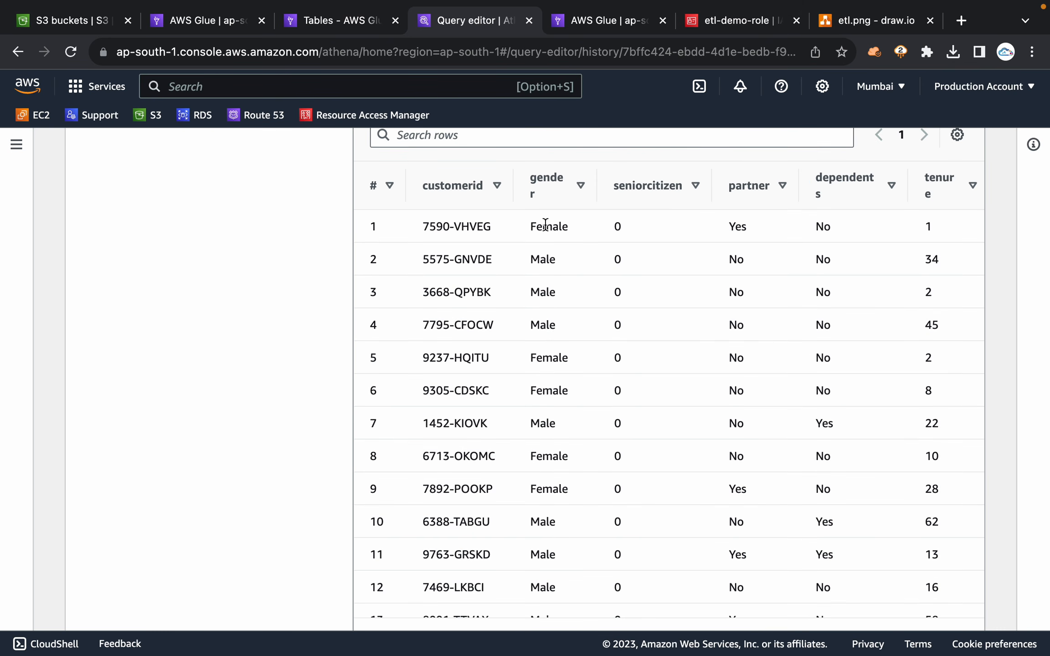
double_click(550, 236)
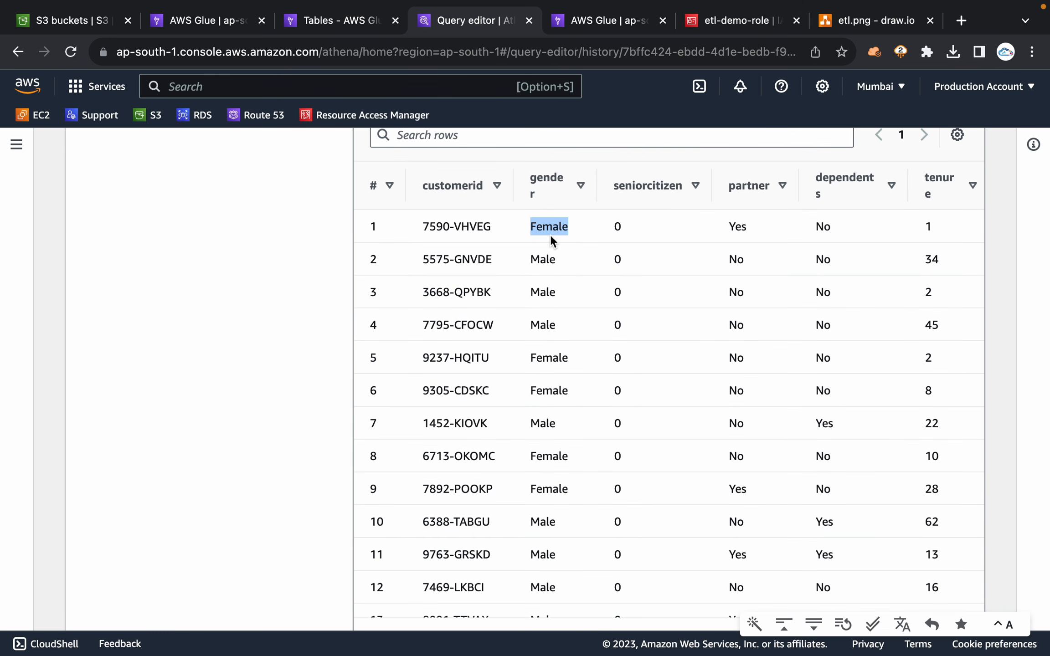
double_click(542, 260)
scroll(538, 260, "up", 10)
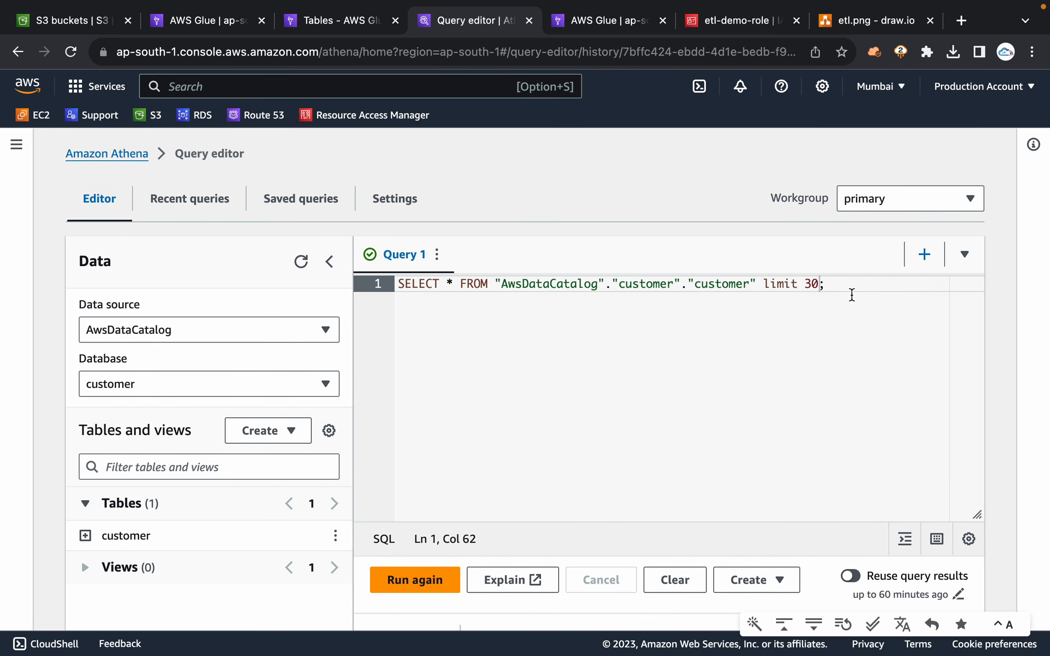
left_click(851, 294)
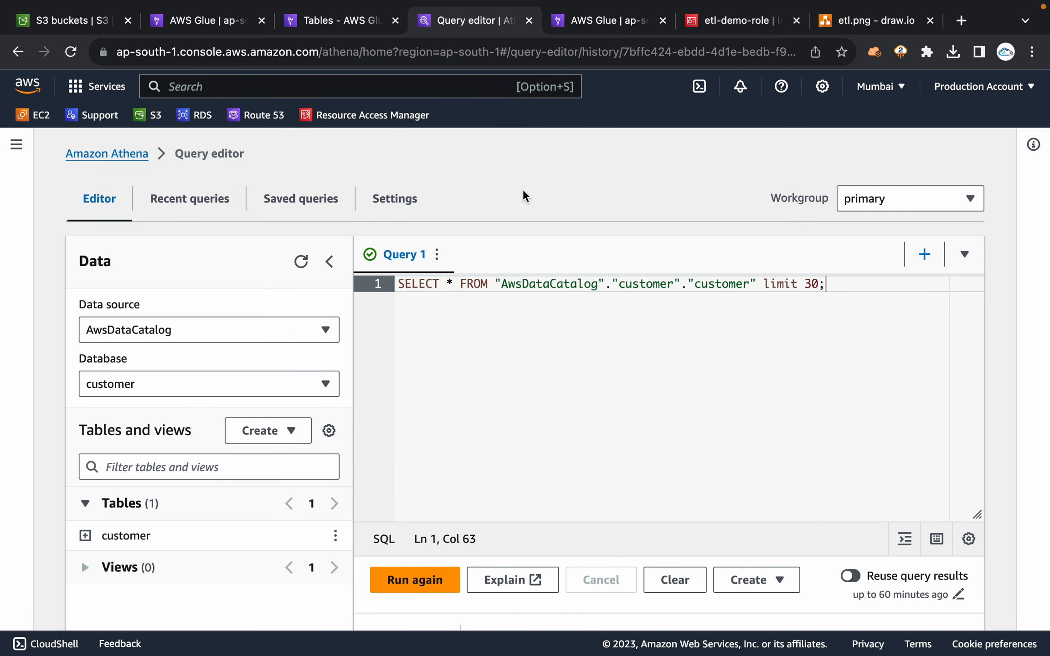
Step: Return to AWS Glue, dismiss the customer table's view data prompt and create a new Visual ETL job
left_click(337, 20)
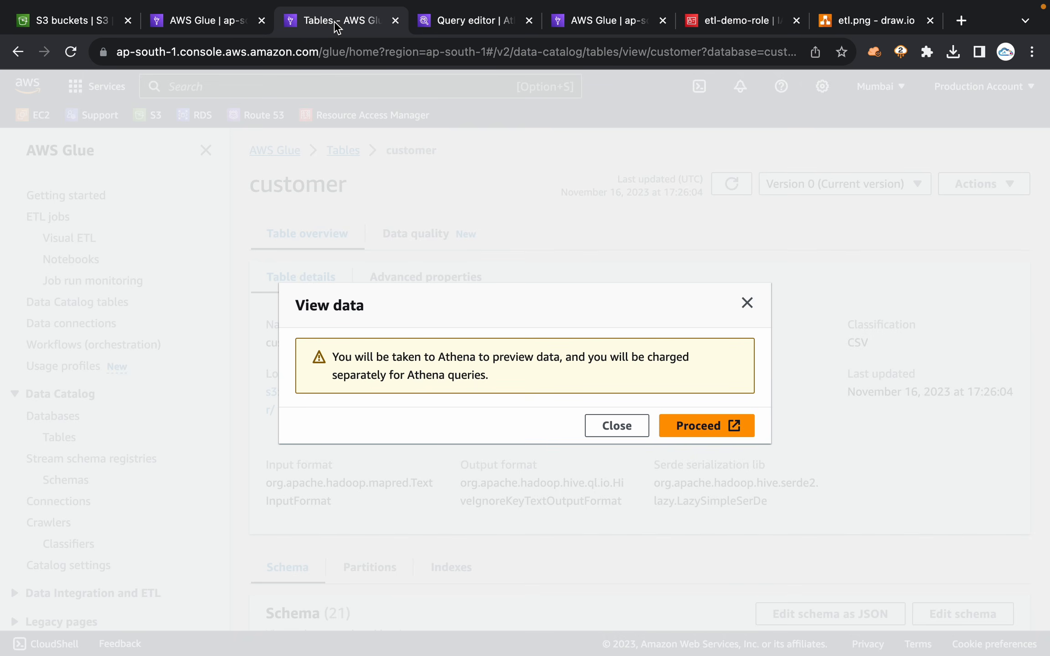
left_click(593, 432)
left_click(49, 218)
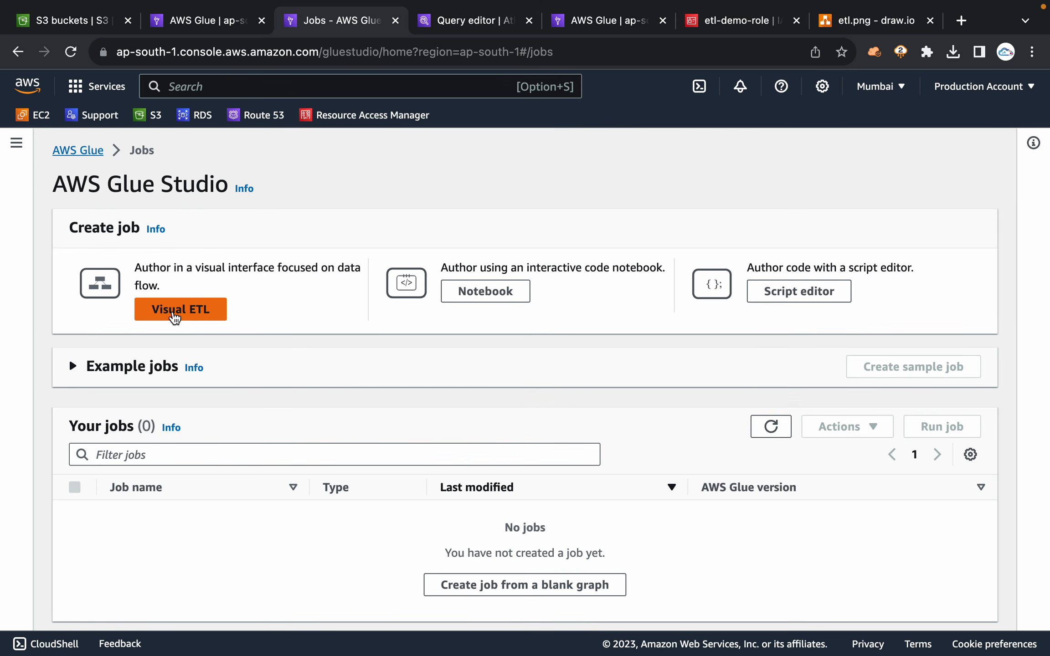
scroll(304, 340, "down", 1)
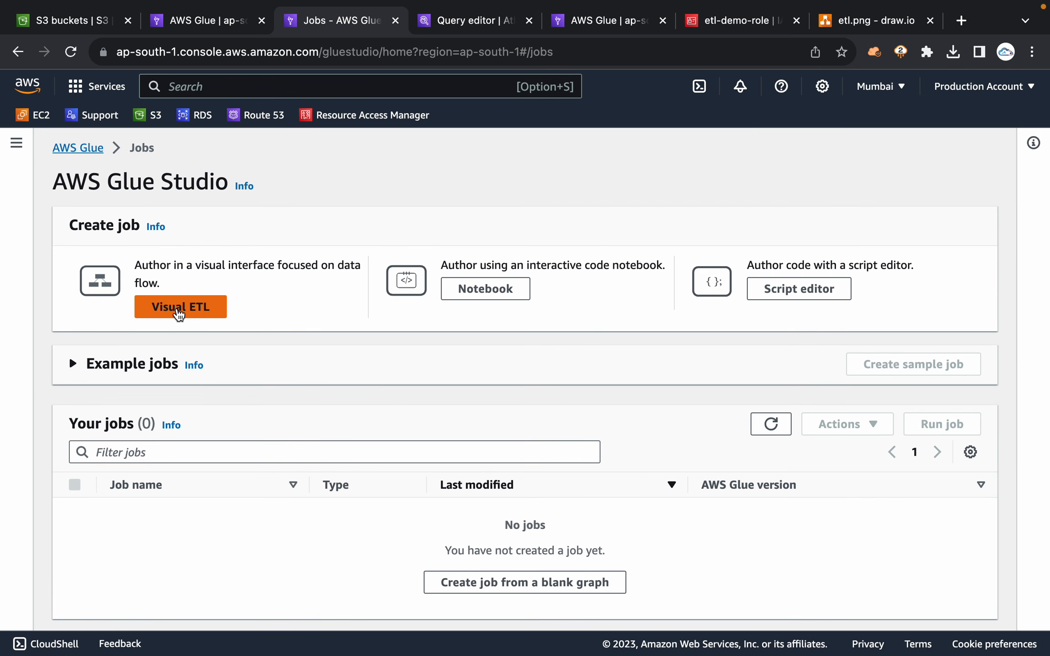
left_click(173, 305)
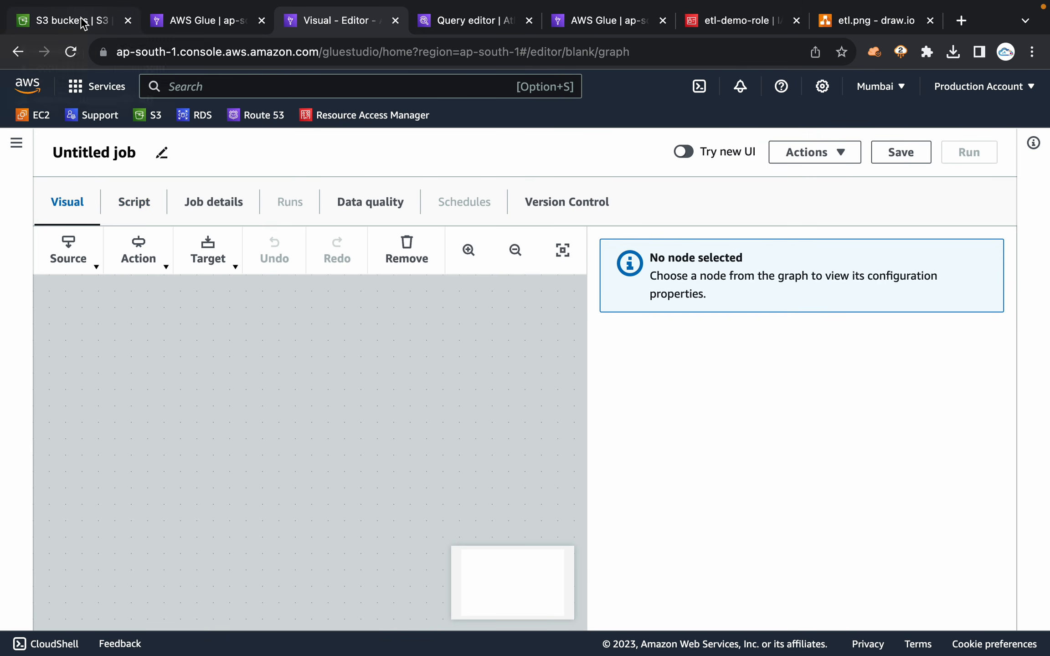
Step: Add an Amazon S3 source node to the job and set its S3 source type to Data Catalog table
left_click(81, 267)
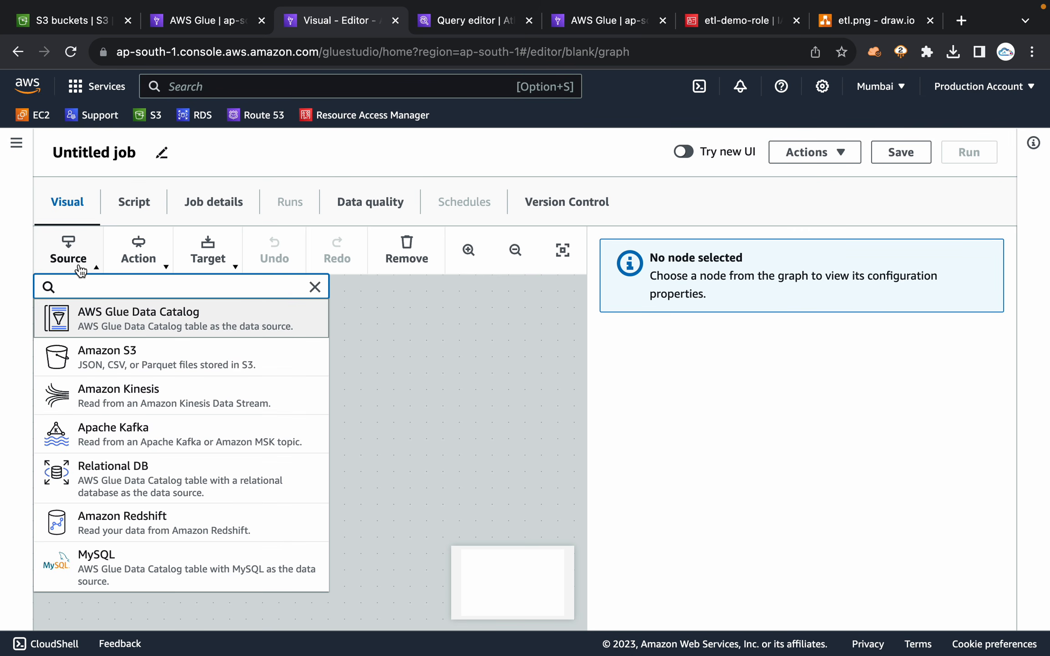
left_click(121, 352)
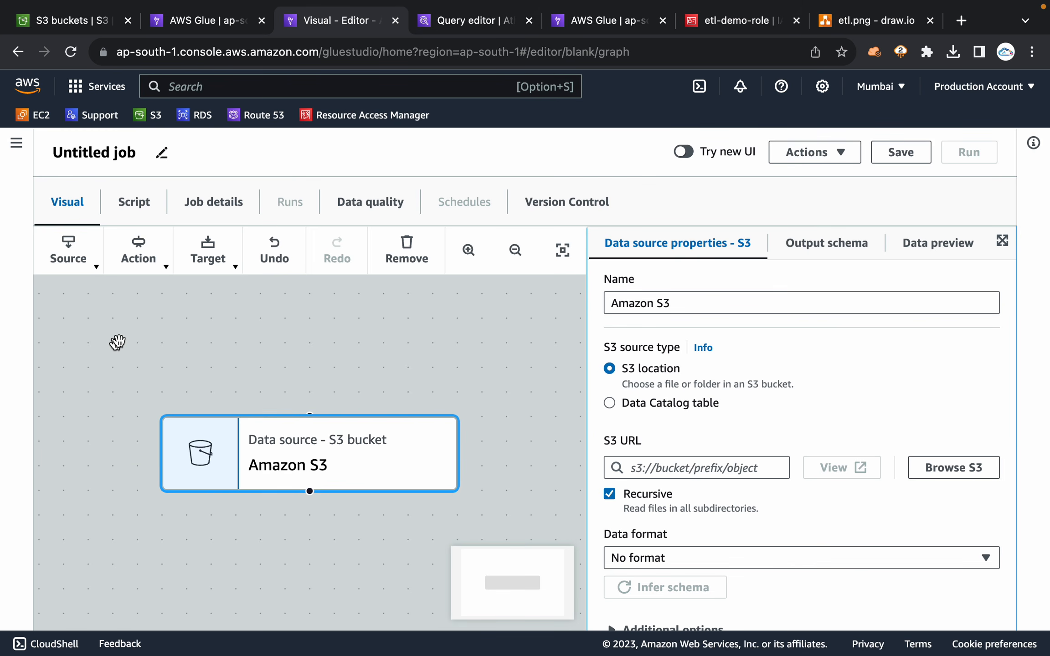
scroll(703, 323, "down", 1)
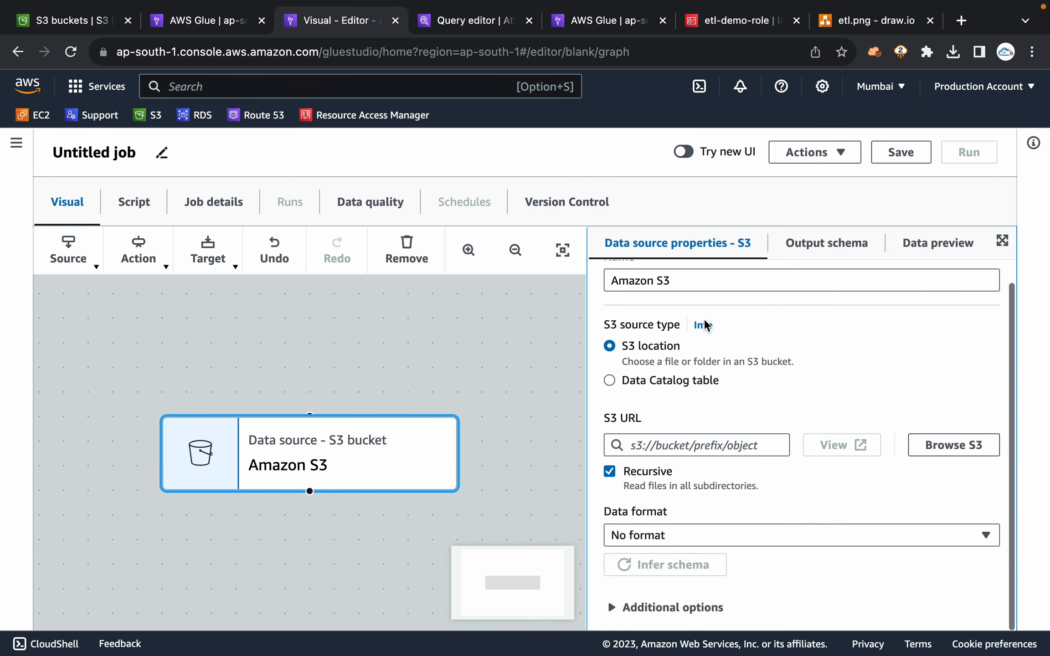
left_click(677, 382)
scroll(826, 365, "down", 3)
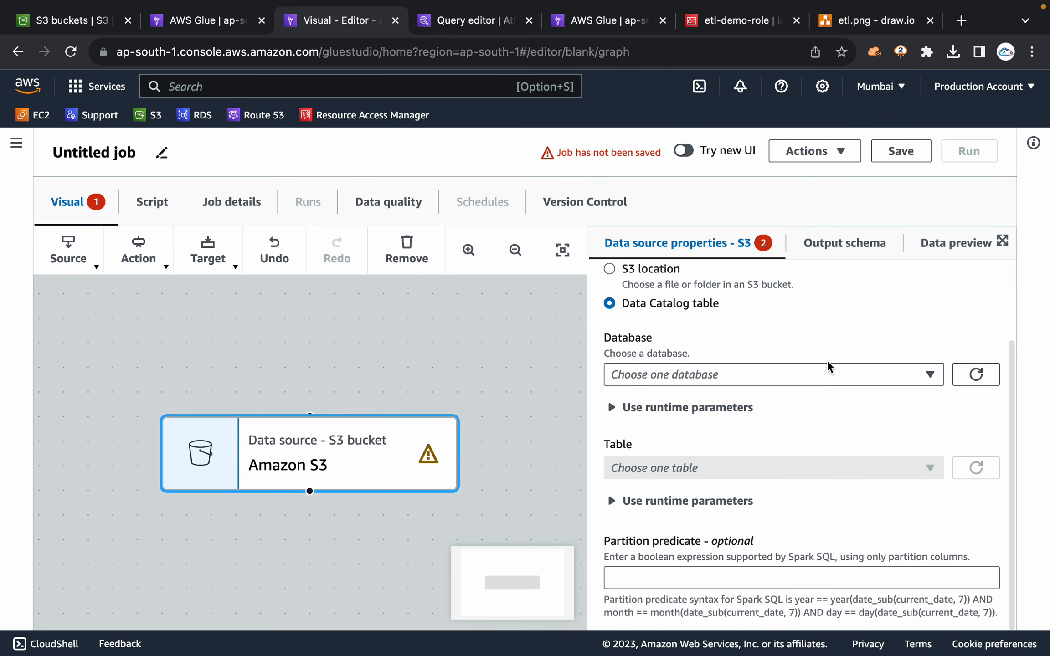
Step: Set the source node's Data Catalog database to customer and its table to customer
left_click(768, 373)
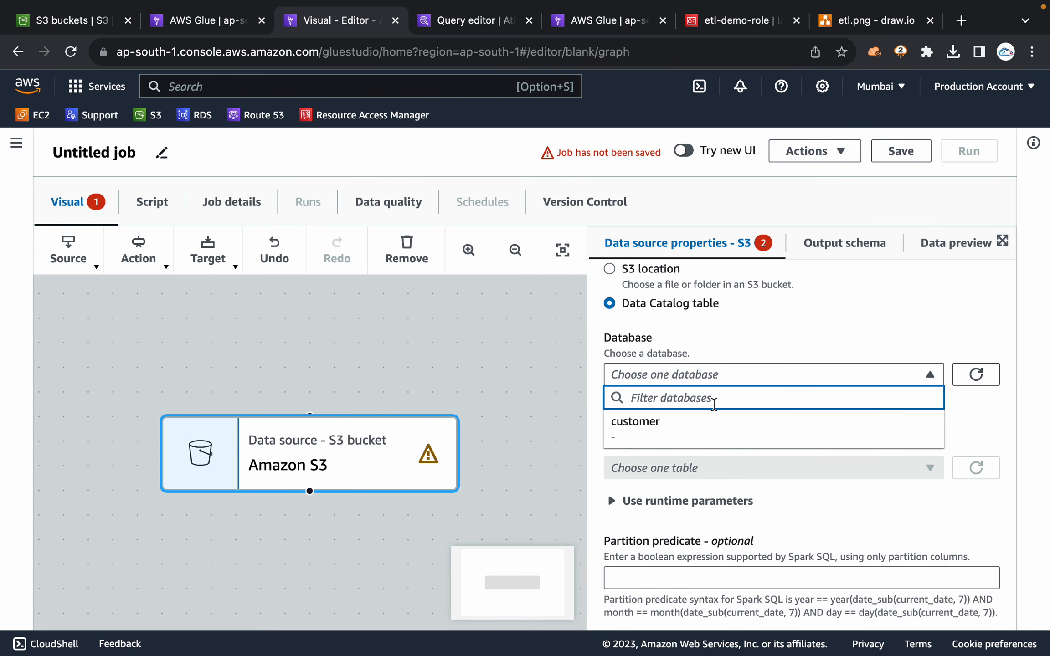
left_click(709, 429)
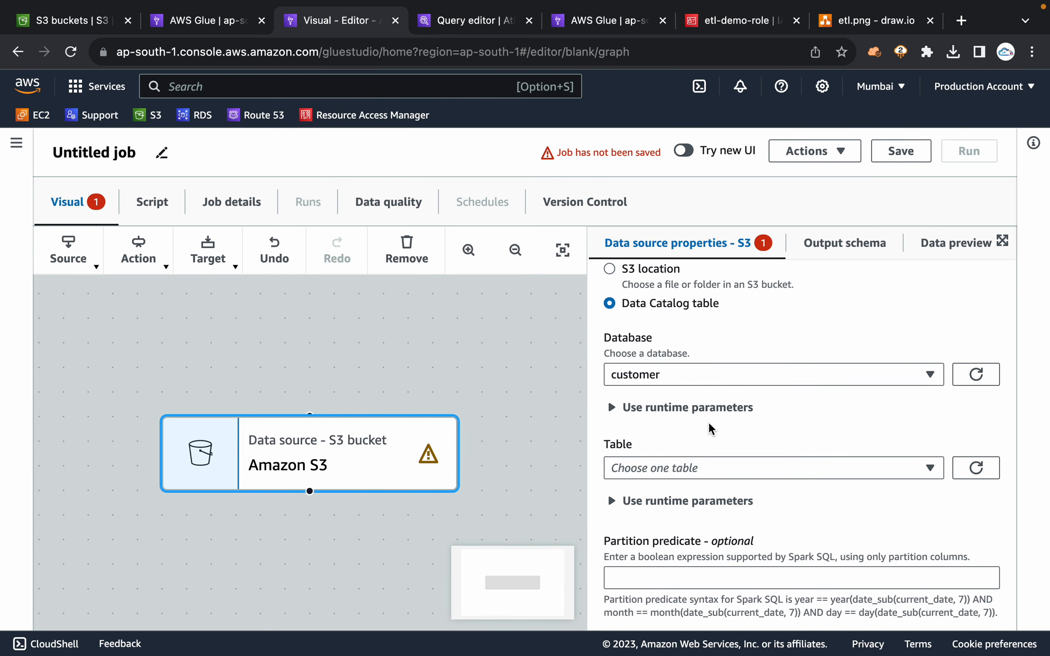
left_click(697, 462)
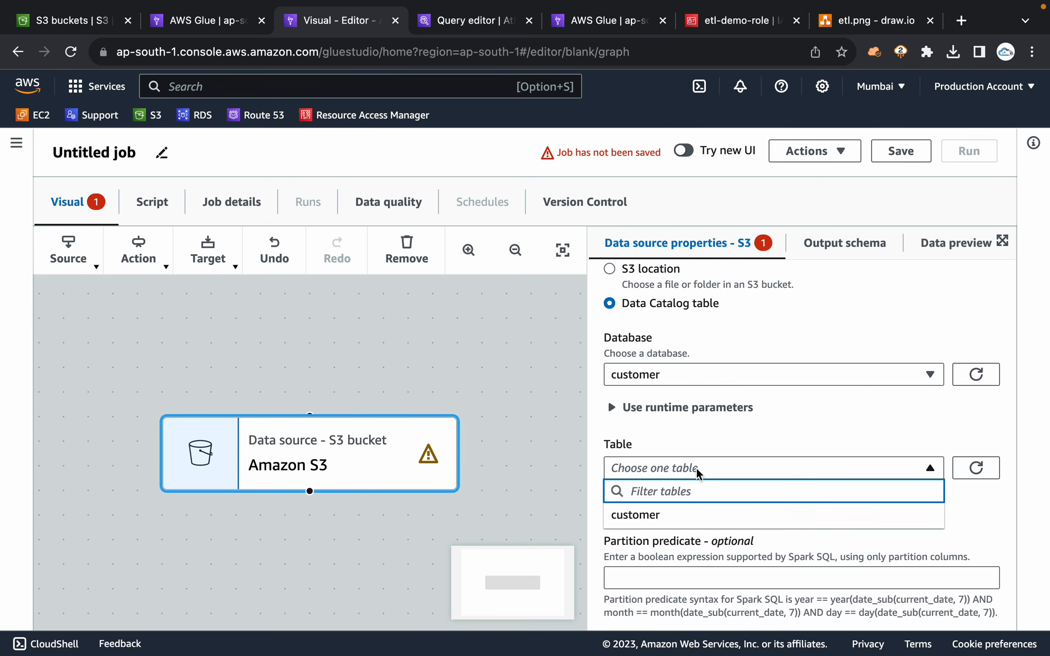
double_click(633, 338)
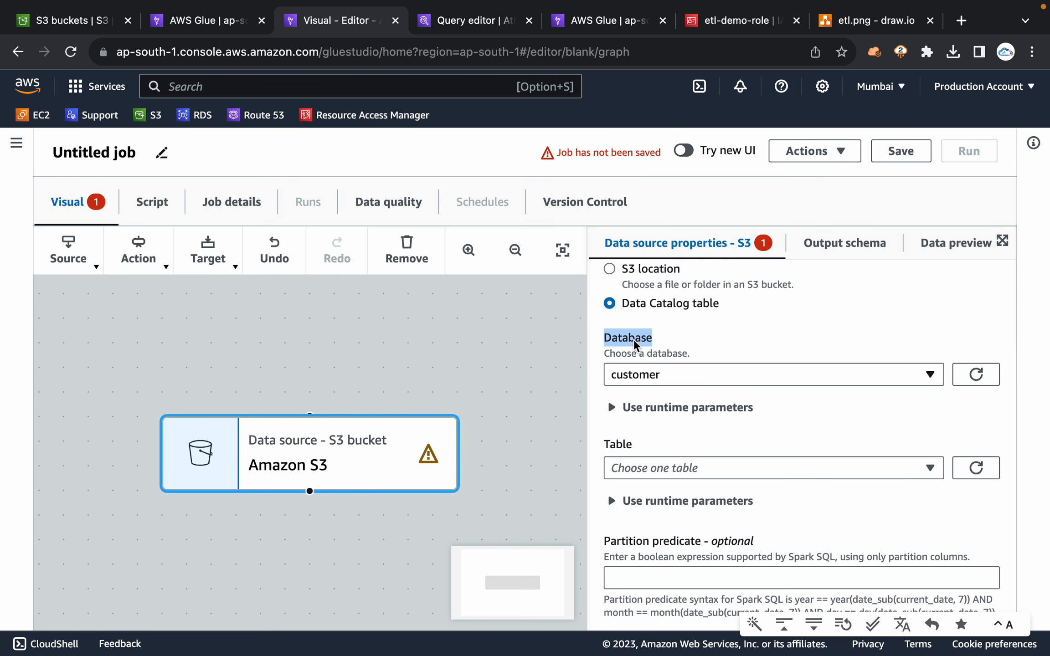
left_click(629, 468)
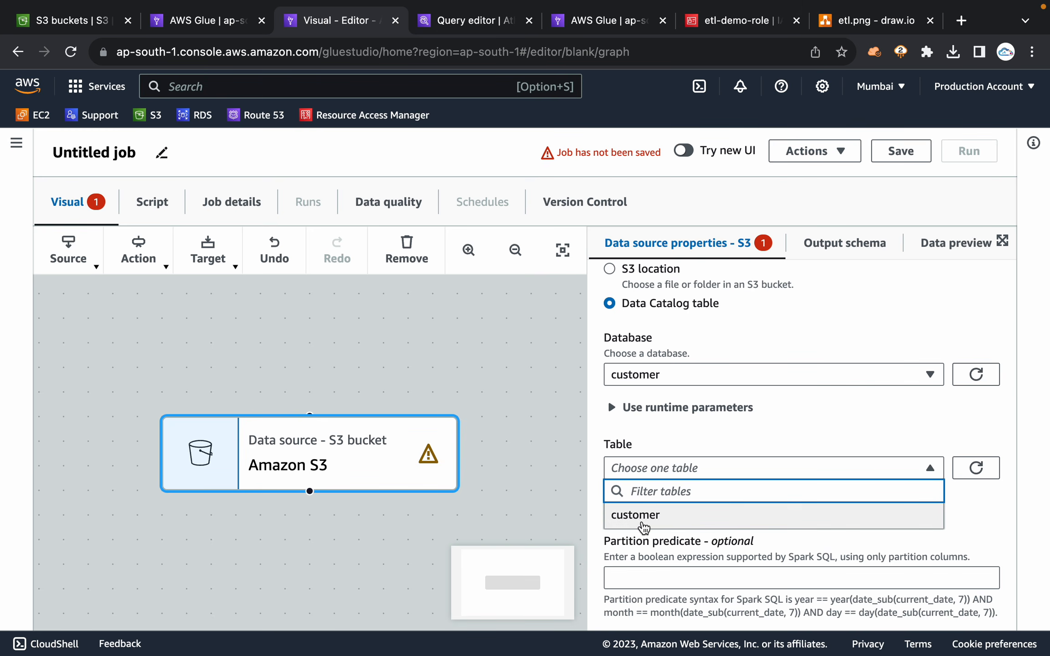
left_click(641, 519)
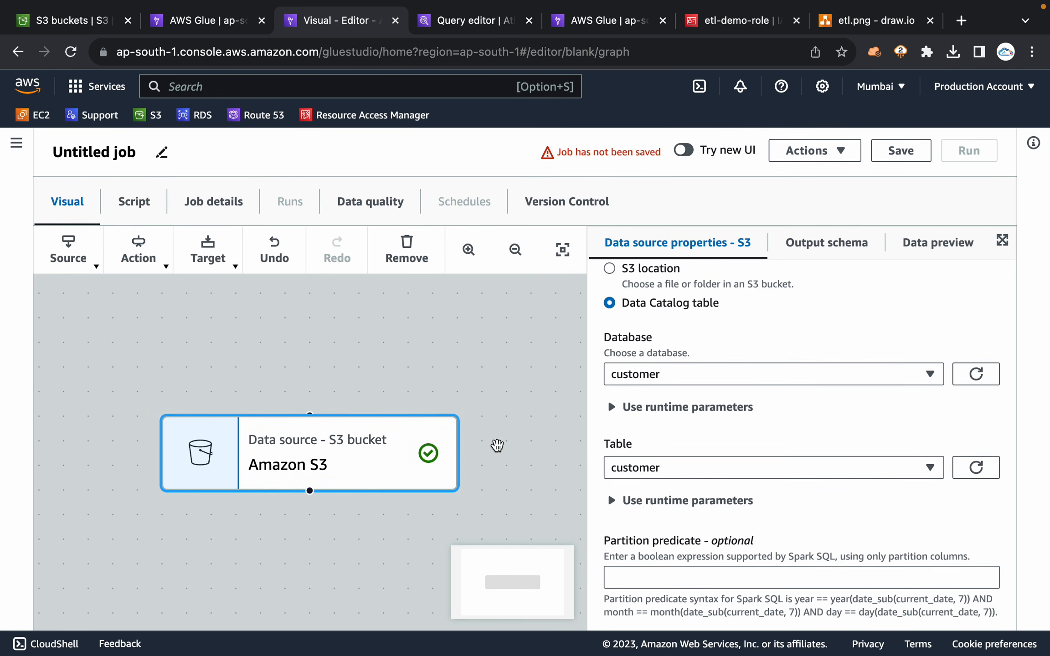
left_click(320, 362)
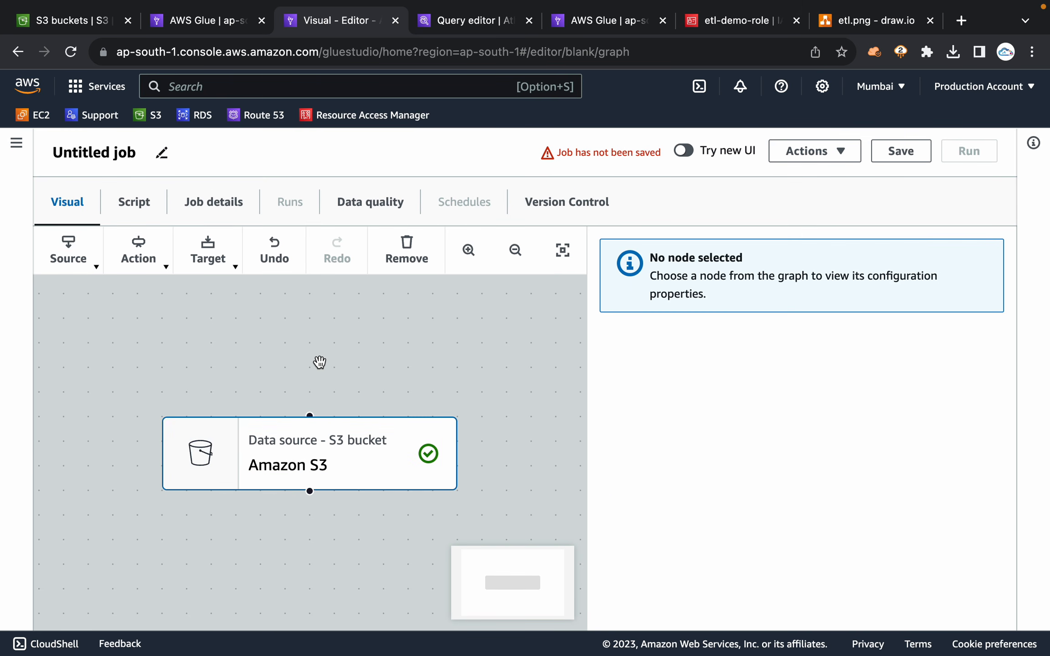
Step: Add an Amazon S3 target node connected to the Amazon S3 source node
left_click(284, 459)
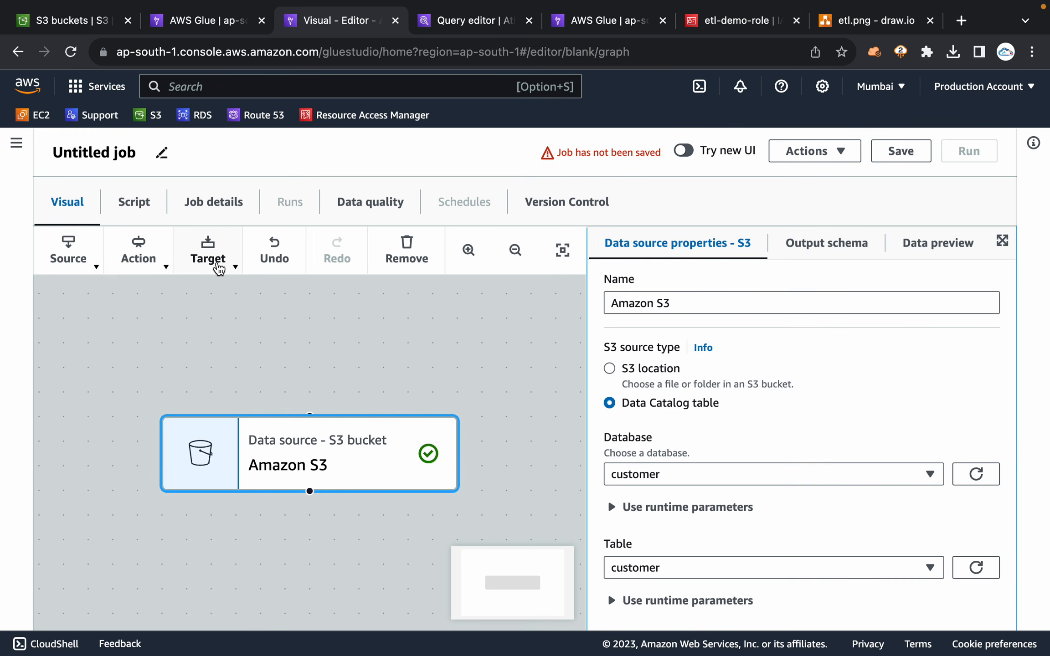
left_click(219, 269)
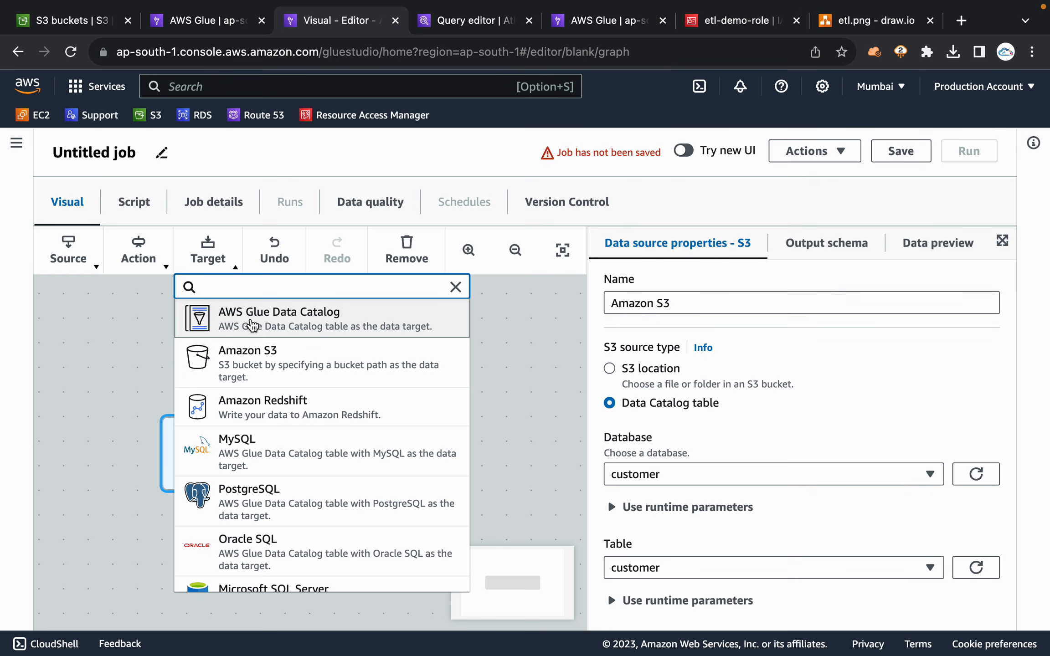
left_click(259, 363)
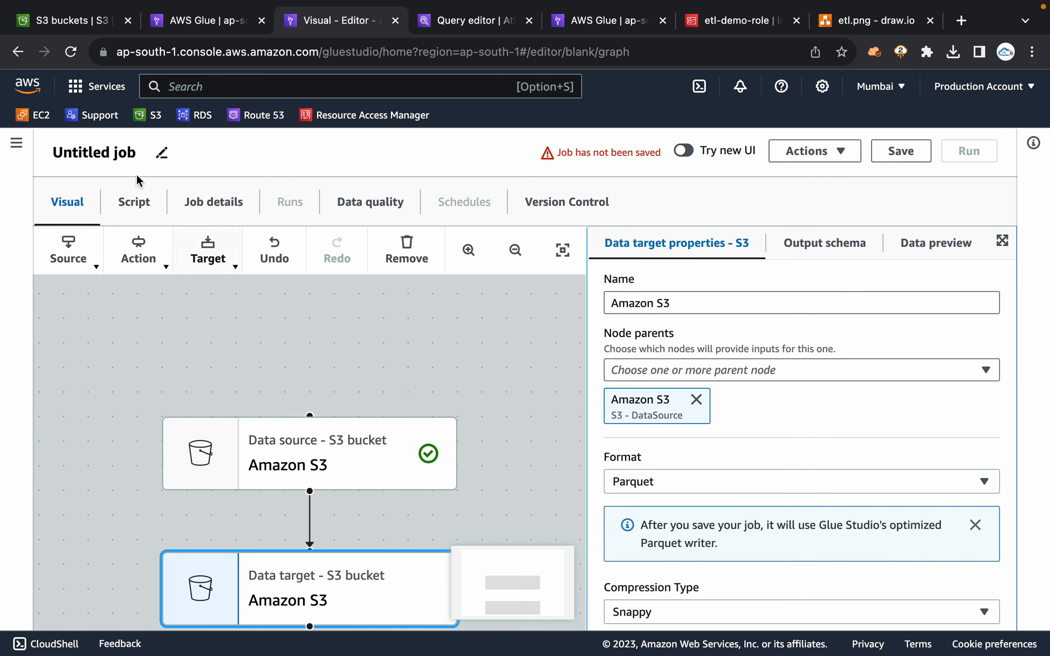
Step: Look at the etl.target bucket's objects in Amazon S3 and return to the Glue visual job editor
left_click(64, 20)
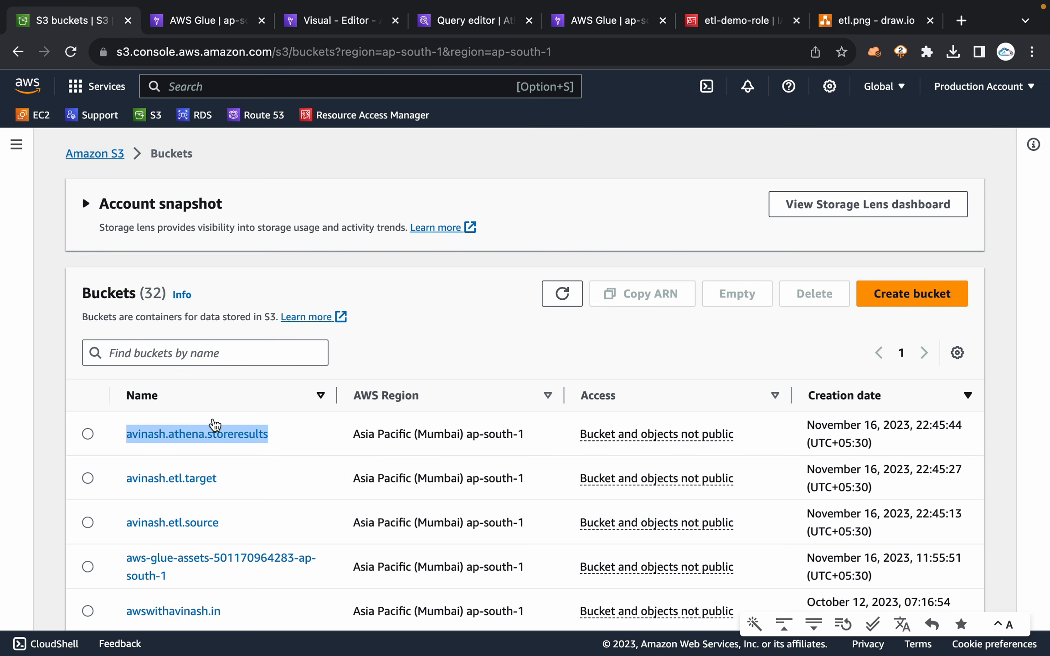
left_click(198, 479)
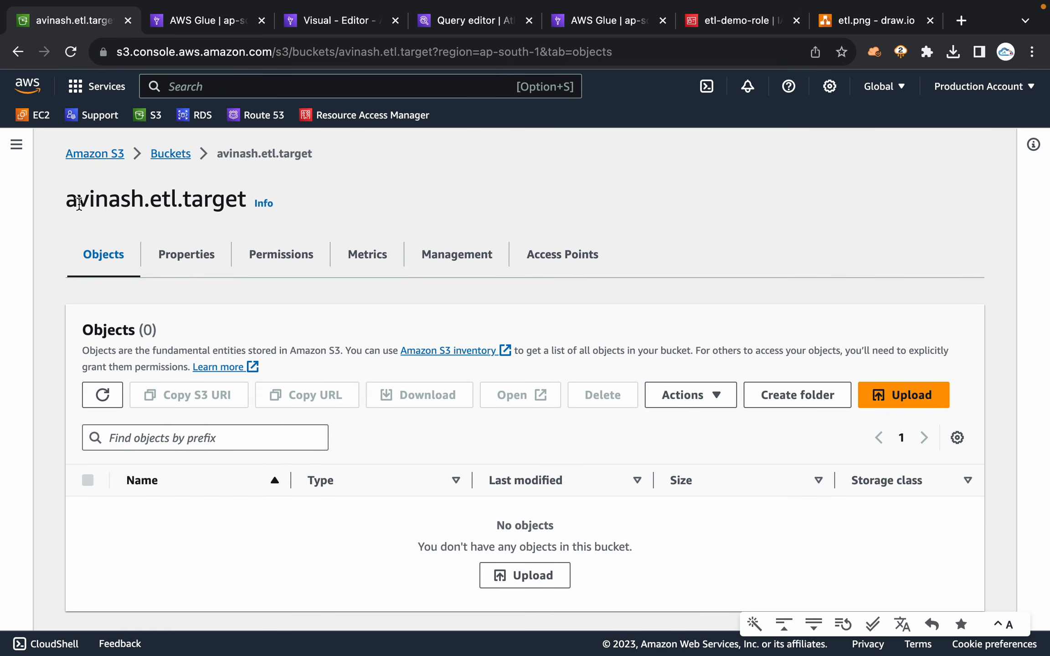
left_click_drag(64, 201, 344, 203)
left_click(345, 203)
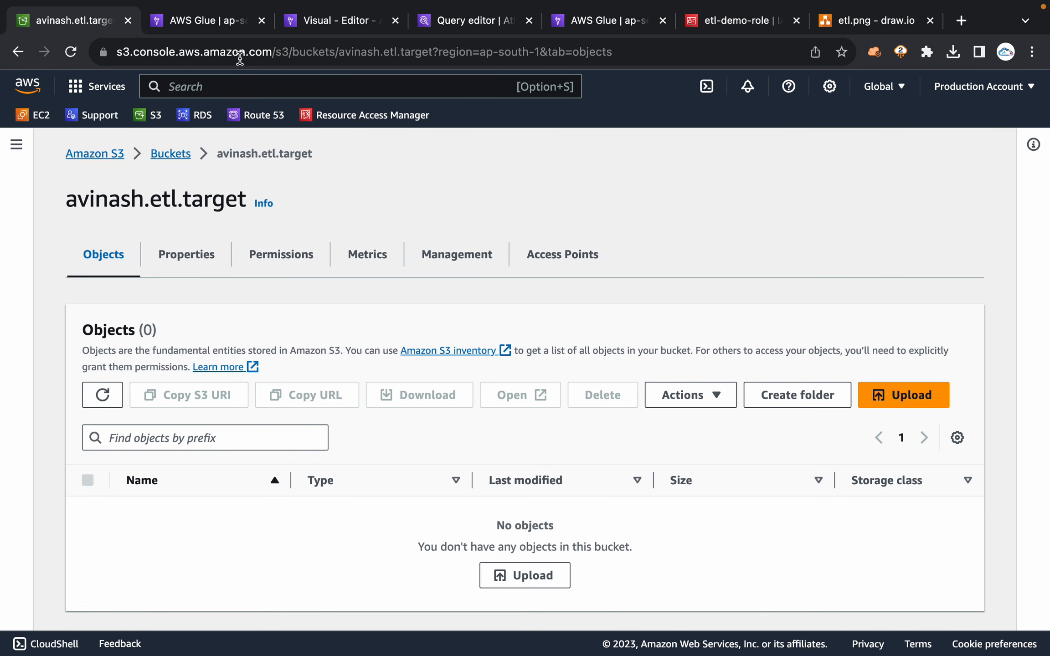
left_click(220, 24)
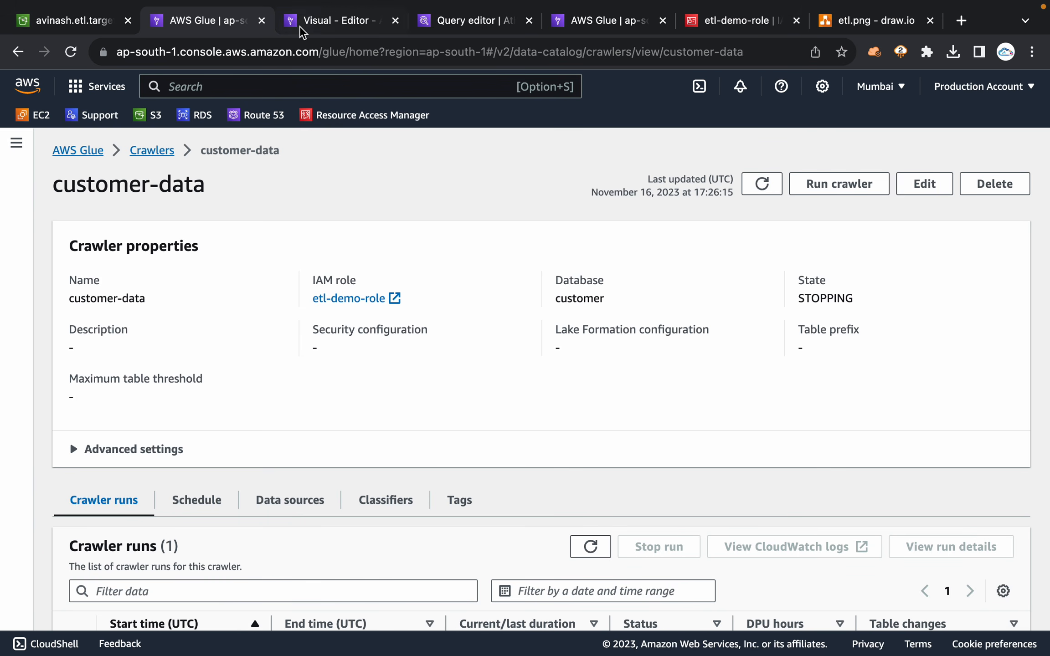
left_click(320, 26)
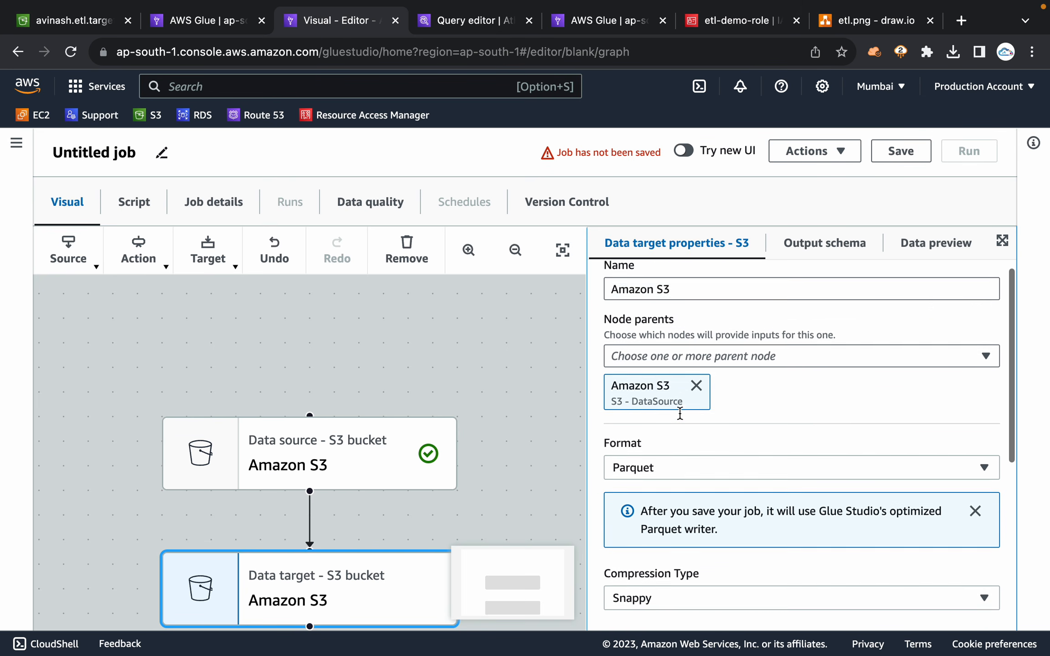
Step: Set the Amazon S3 target node's output format to JSON
scroll(686, 410, "down", 4)
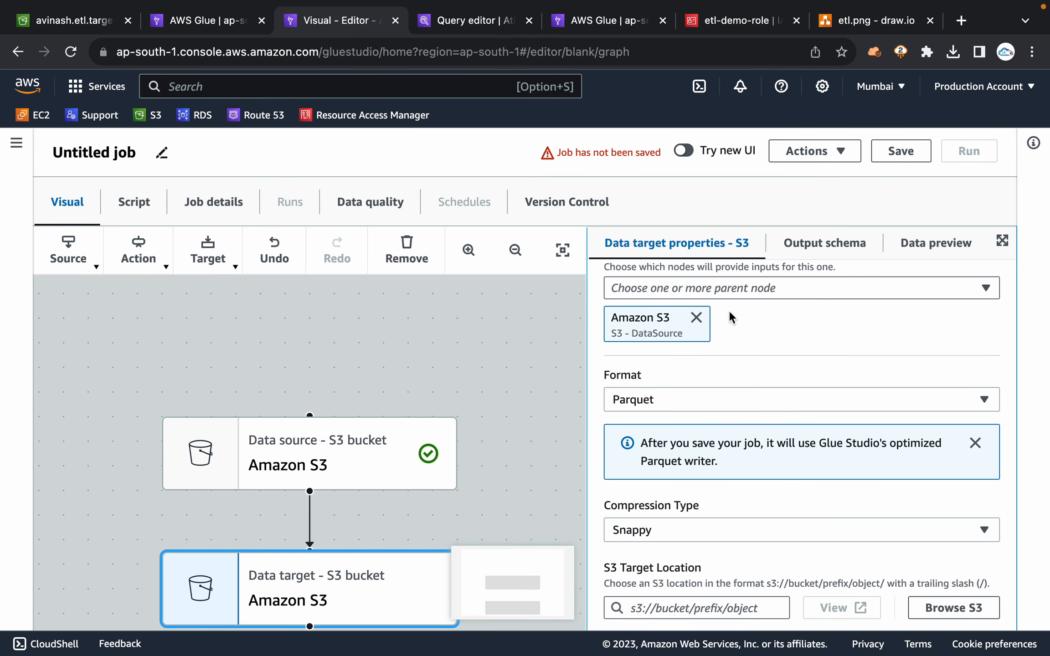
scroll(750, 348, "up", 1)
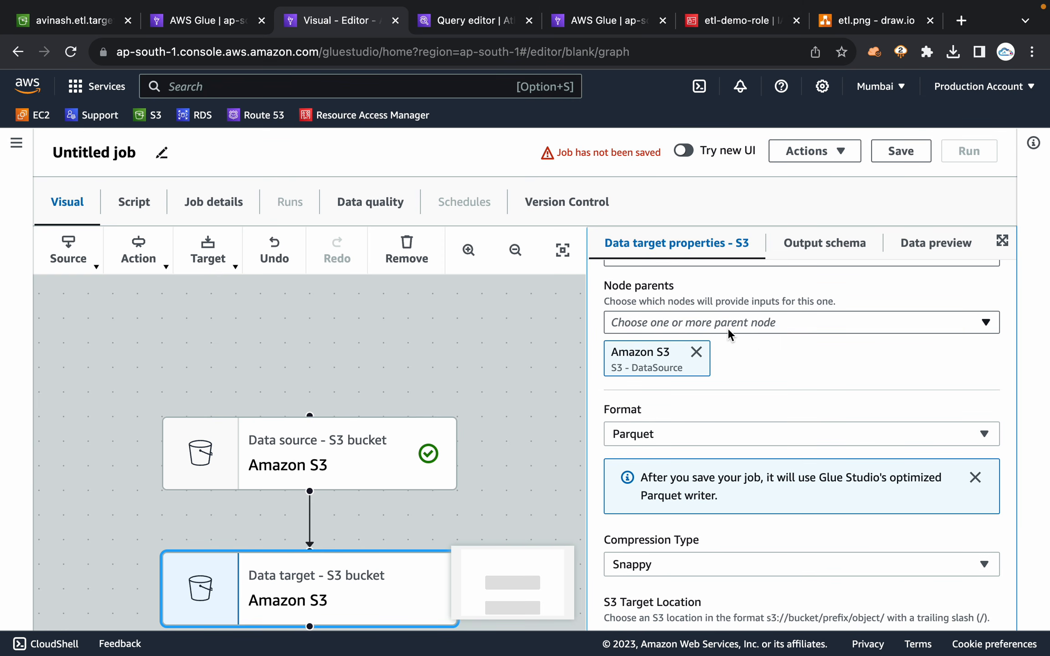
scroll(731, 393, "down", 3)
left_click(691, 348)
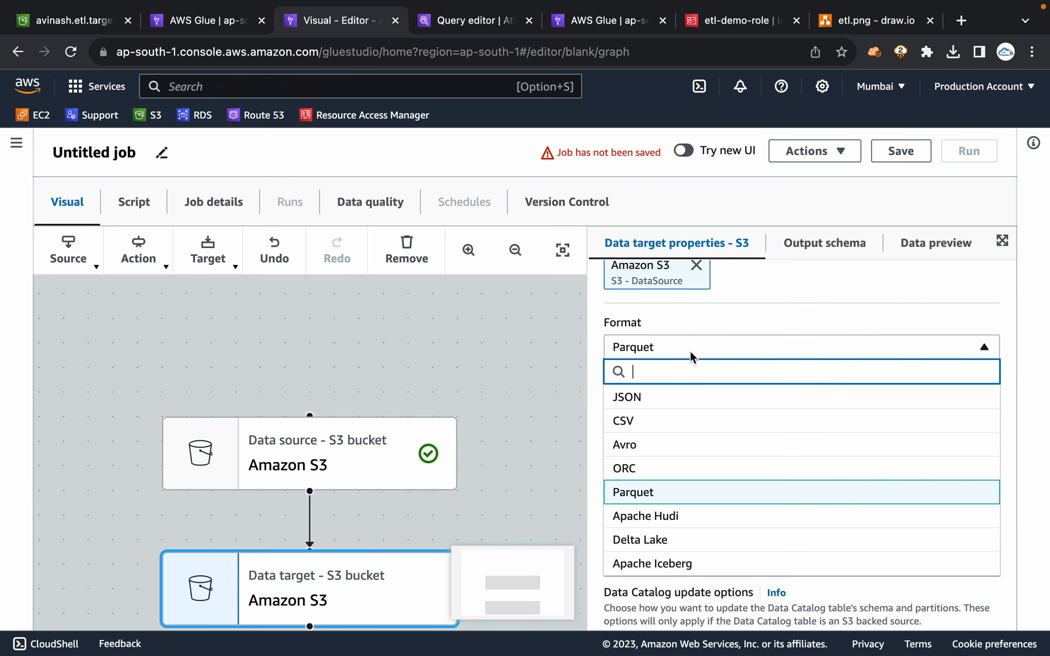
left_click(677, 405)
Step: Browse S3 for "etl" buckets and choose the etl.target bucket as the target node's S3 location
scroll(759, 366, "down", 3)
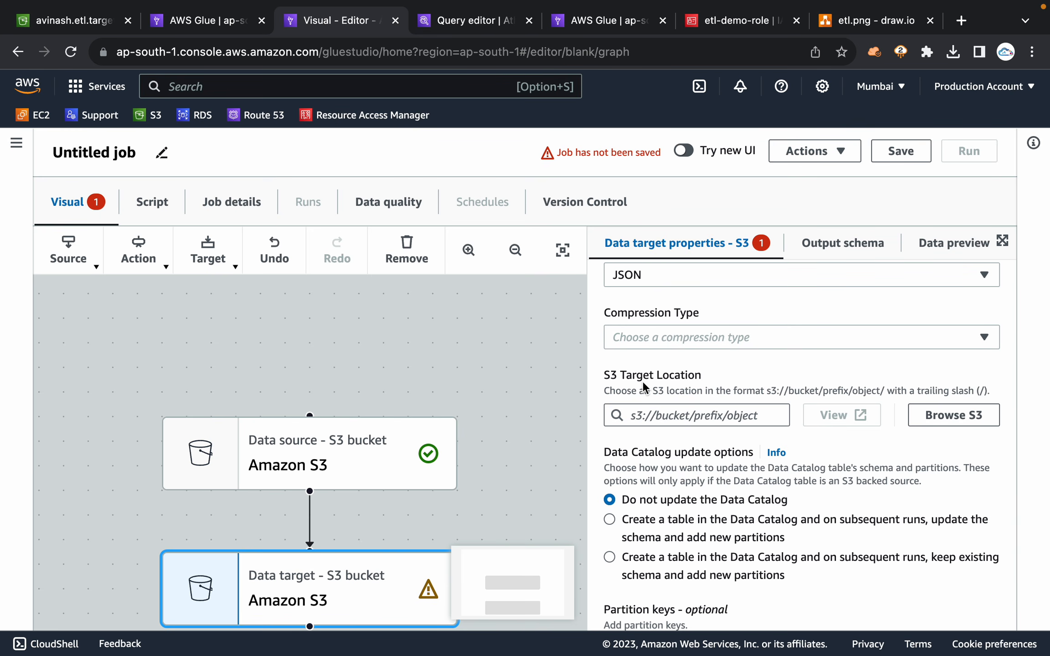
left_click_drag(643, 378, 701, 377)
left_click(954, 414)
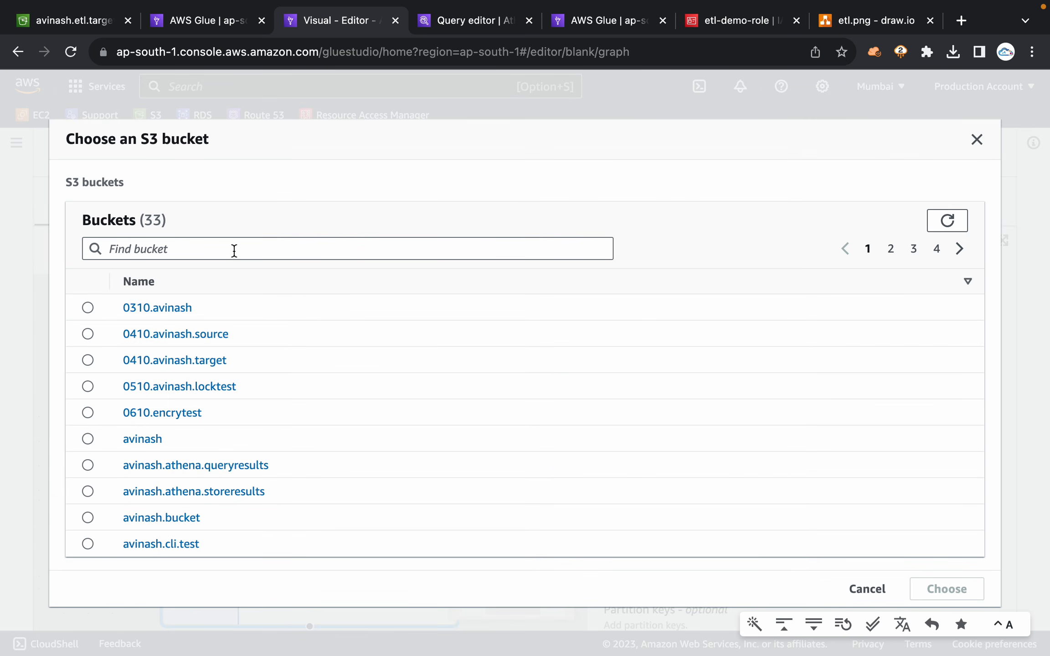
left_click(234, 250)
type("et")
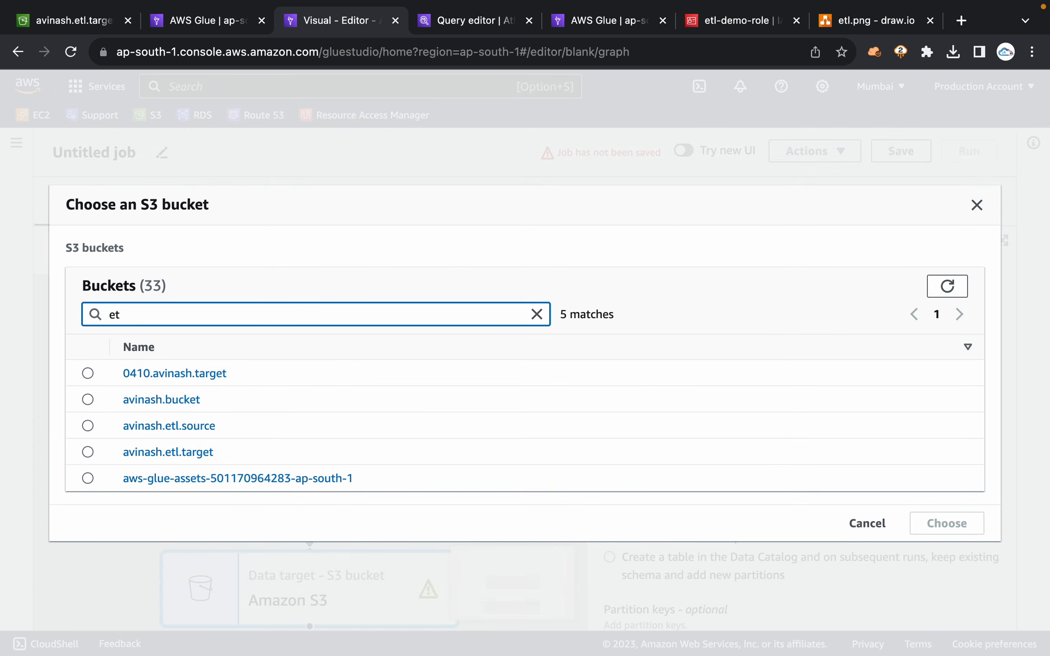
type("l")
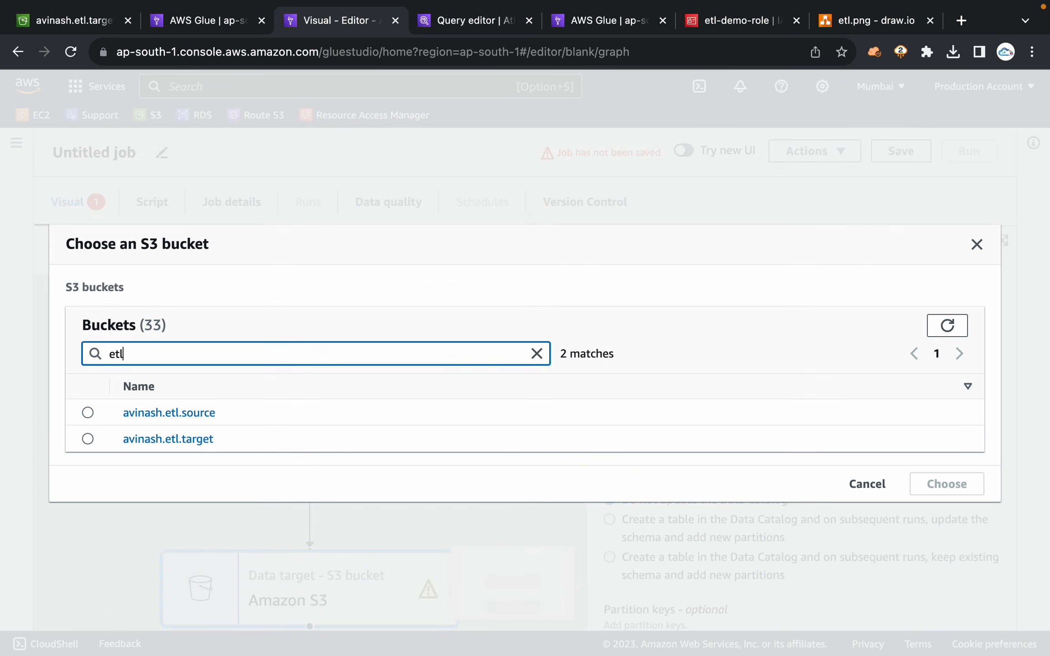
left_click(88, 439)
left_click(945, 490)
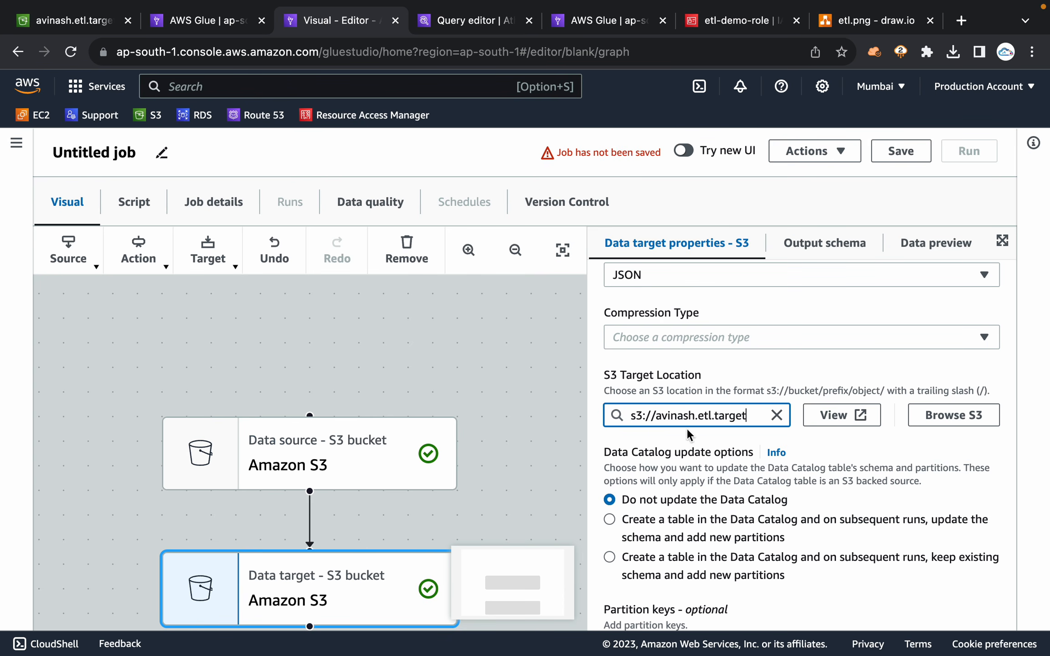
Step: Search the transforms for "select" and add a Select Fields transform to the job
left_click(144, 269)
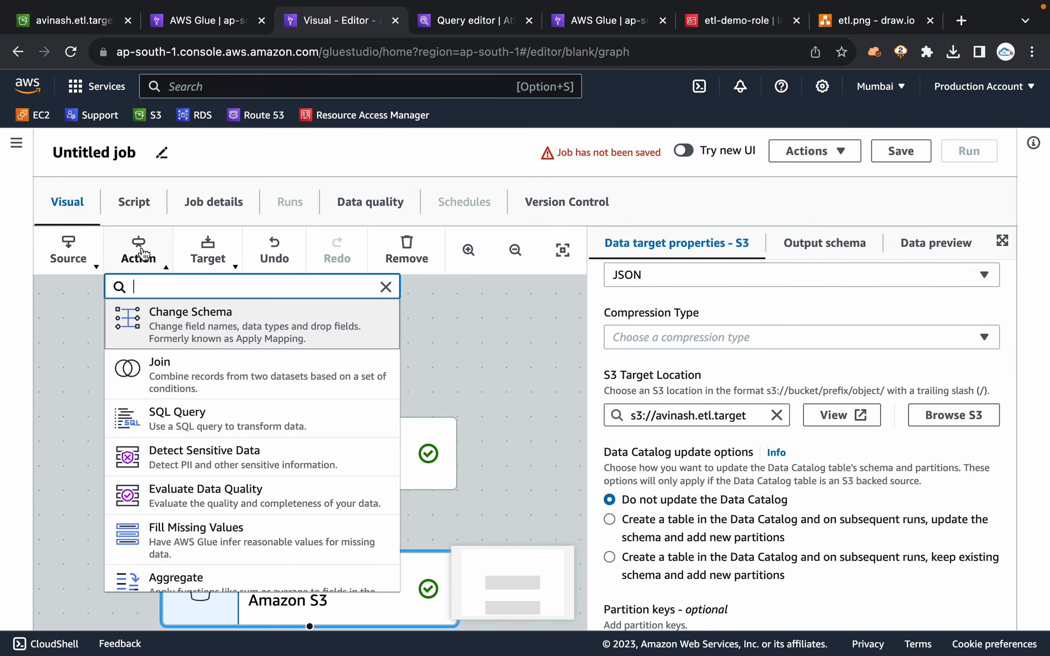
type("dat")
key("BackSpace")
key("BackSpace")
key("BackSpace")
key("BackSpace")
type("que")
key("BackSpace")
key("BackSpace")
key("BackSpace")
type("select")
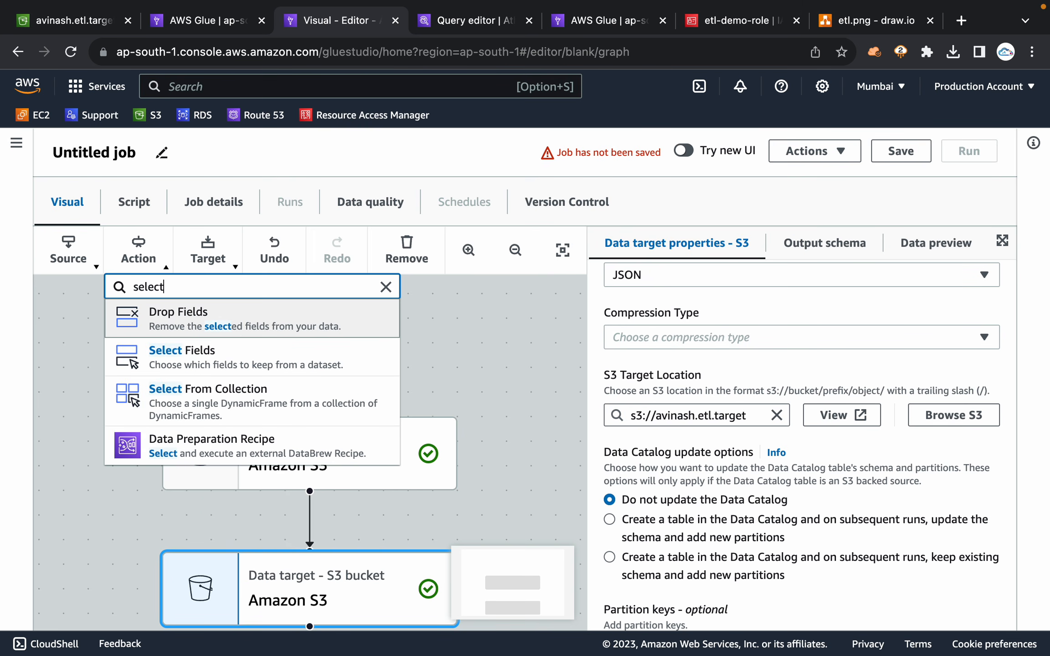
left_click(266, 357)
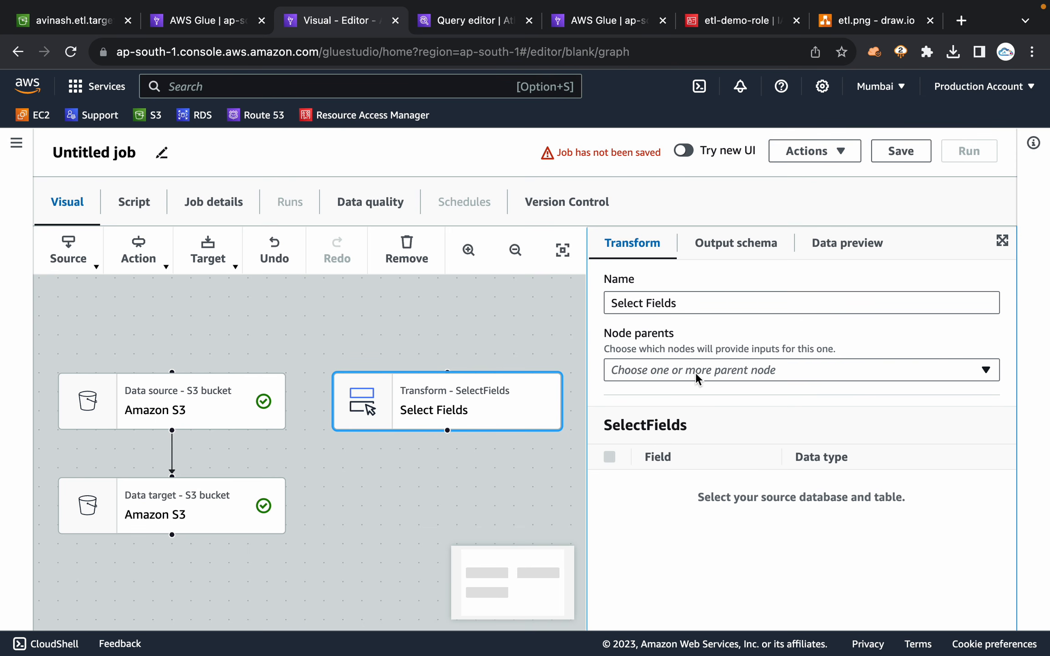
Step: Set the Amazon S3 data source as the Select Fields node's parent
left_click(695, 373)
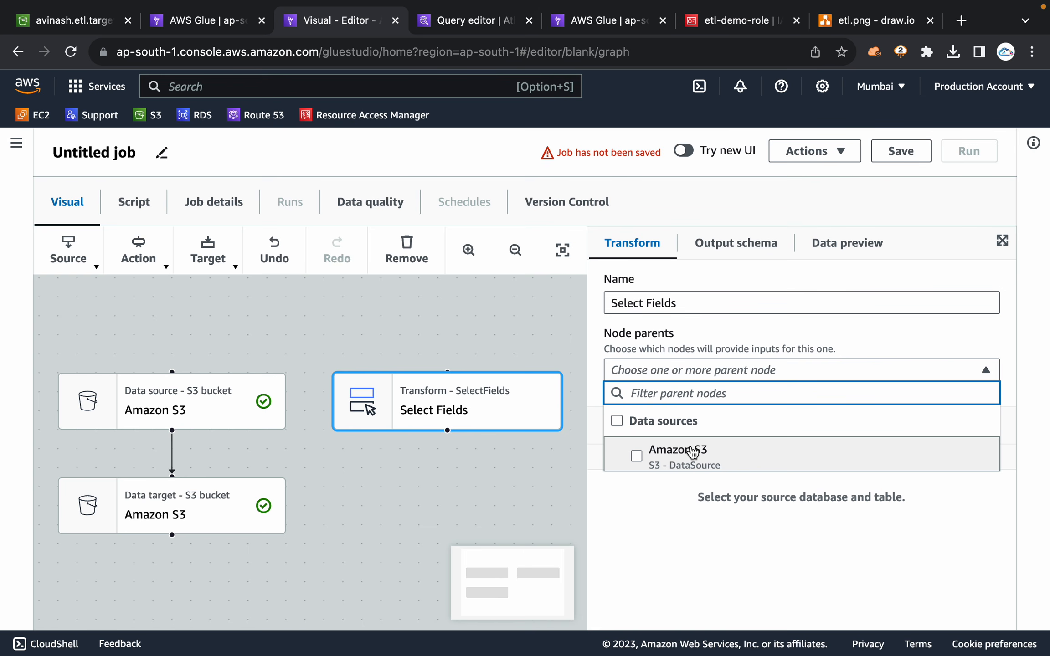
scroll(691, 450, "down", 2)
scroll(693, 452, "up", 1)
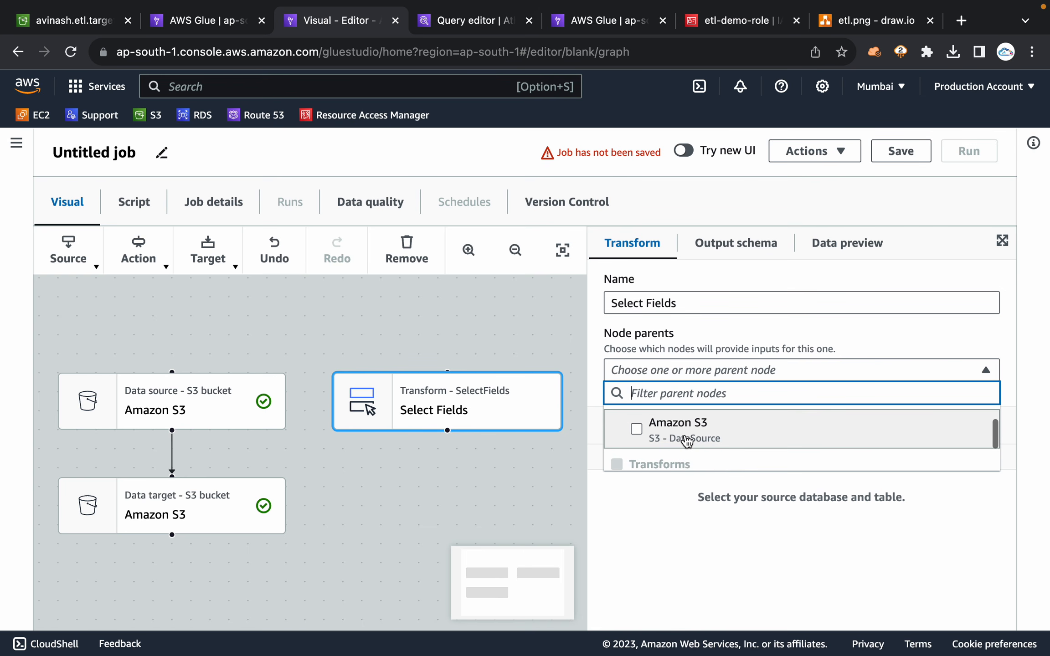
left_click(686, 440)
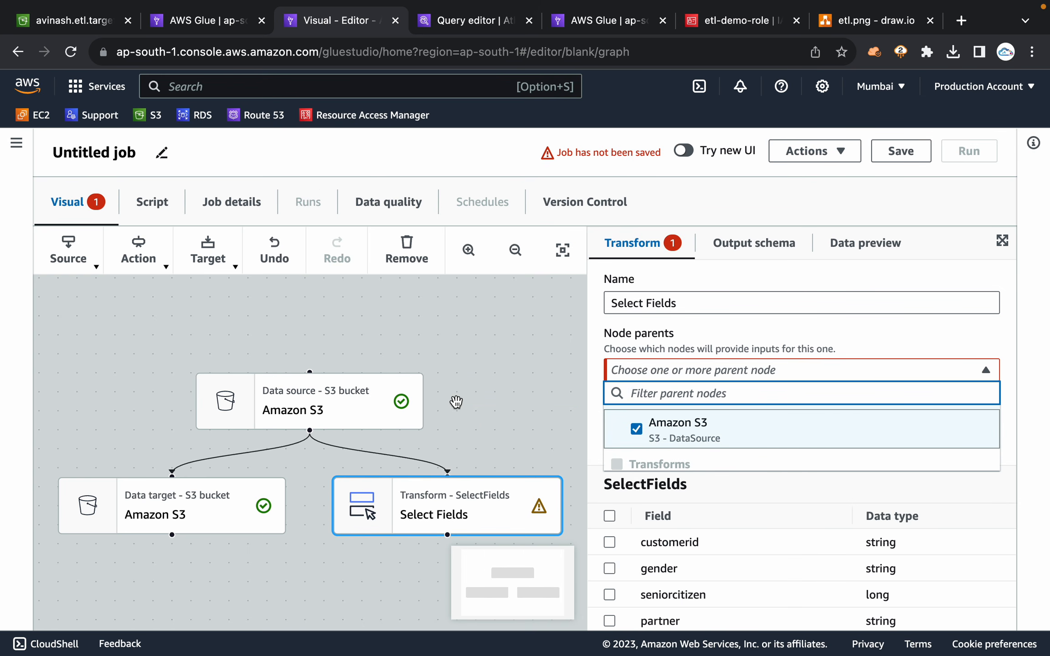
Step: Replace the Amazon S3 target node's parent with the Select Fields transform
left_click(191, 511)
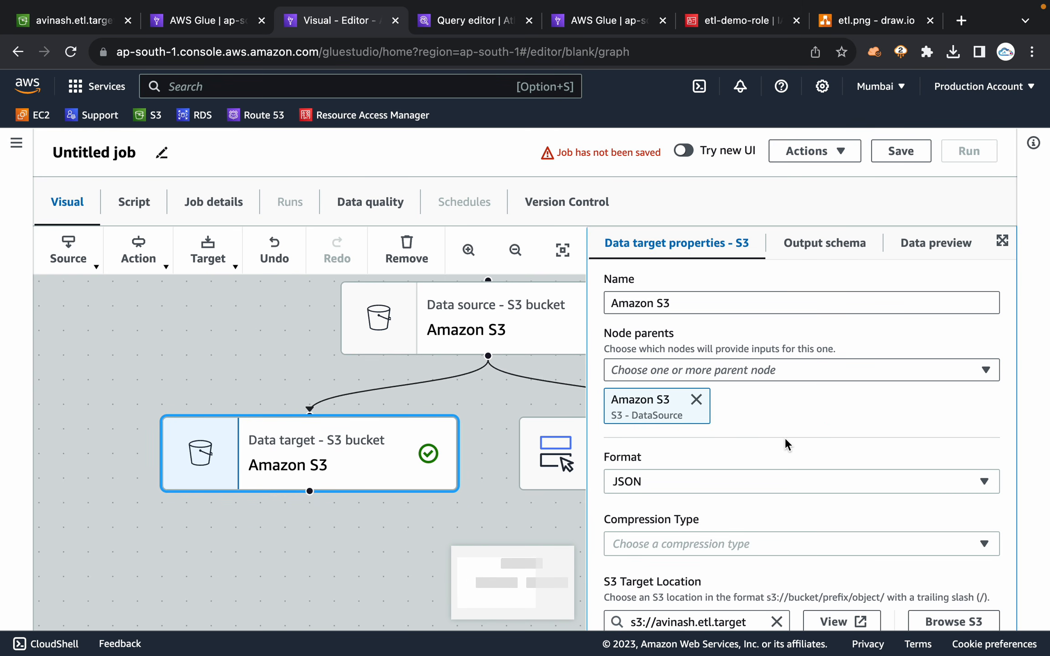
left_click(695, 399)
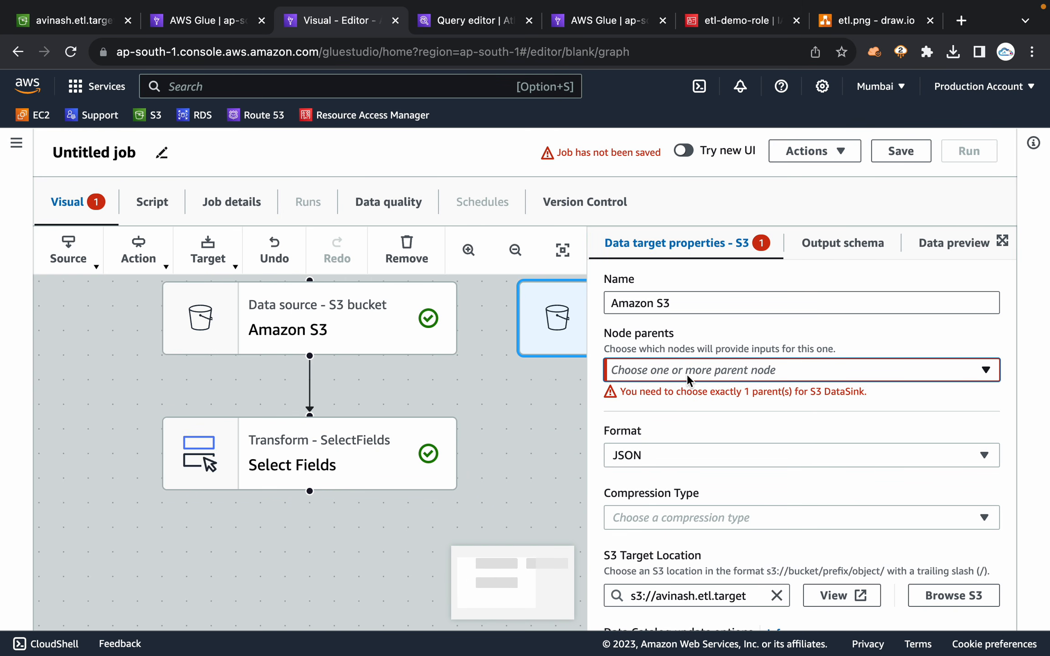
left_click(686, 374)
left_click(699, 529)
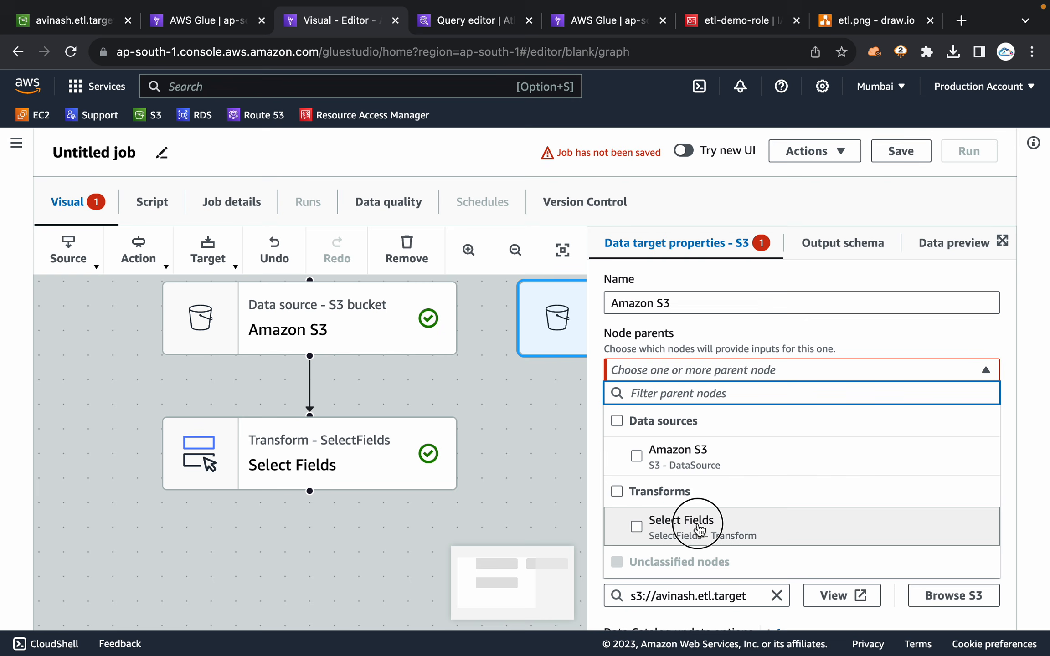
Step: Check the source node's database and table settings and open the Select Fields node's transform properties
left_click(333, 335)
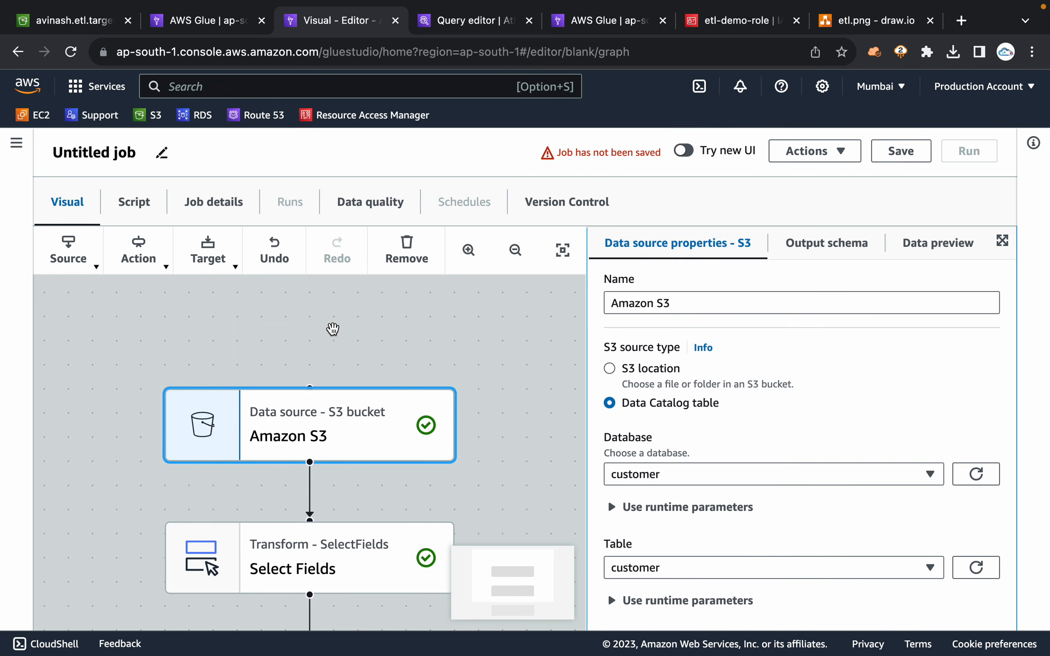
scroll(622, 419, "down", 2)
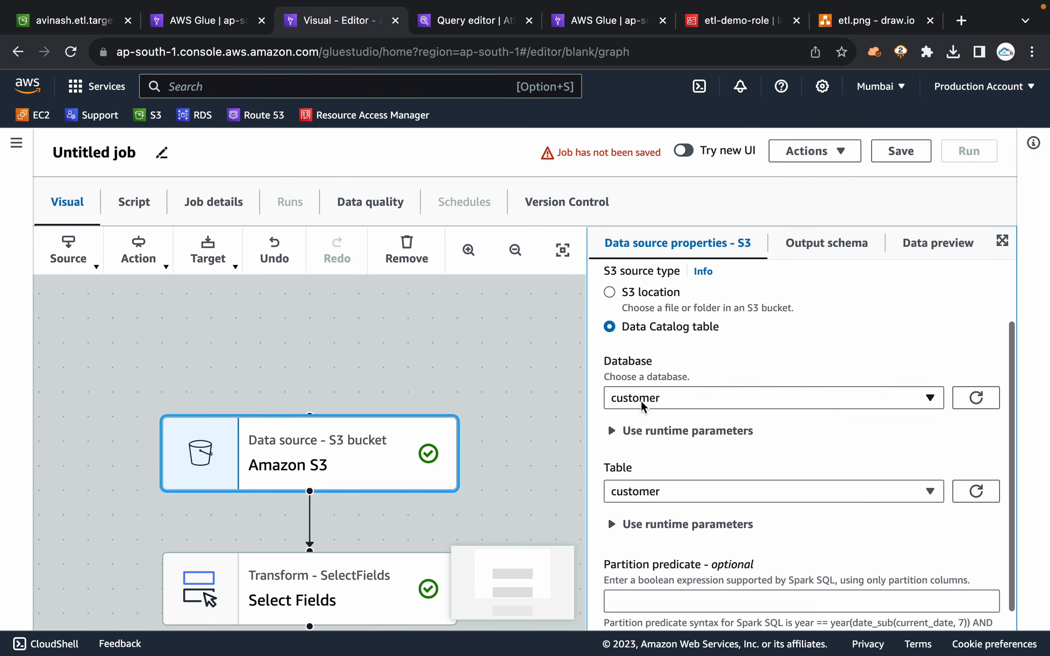
left_click(374, 567)
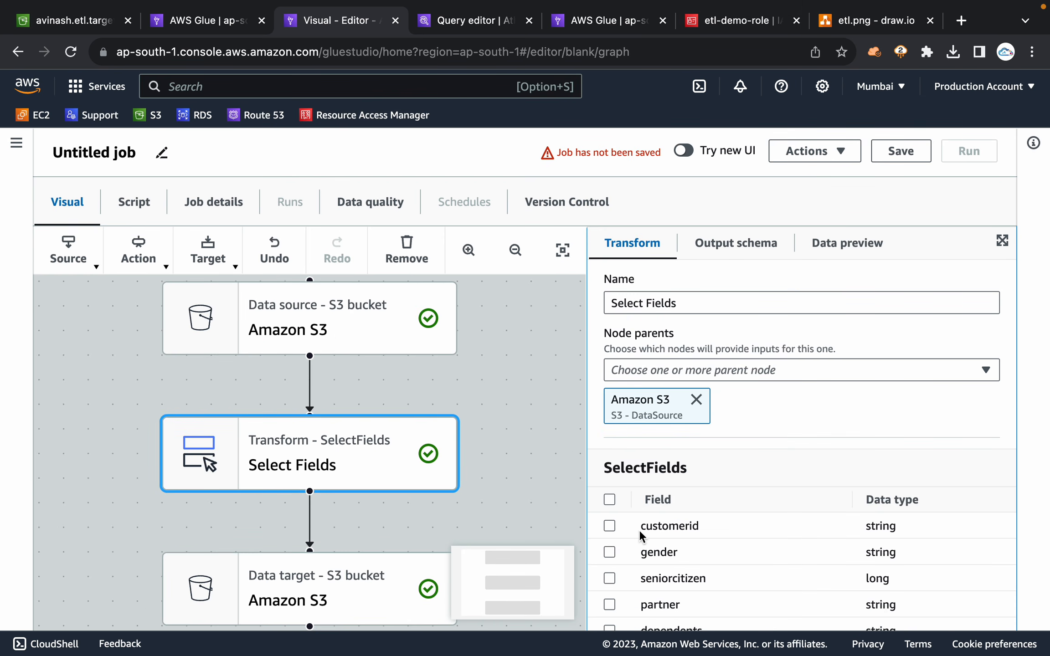
Step: Choose only the customerid field in the Select Fields transform and look through the remaining fields
left_click(610, 525)
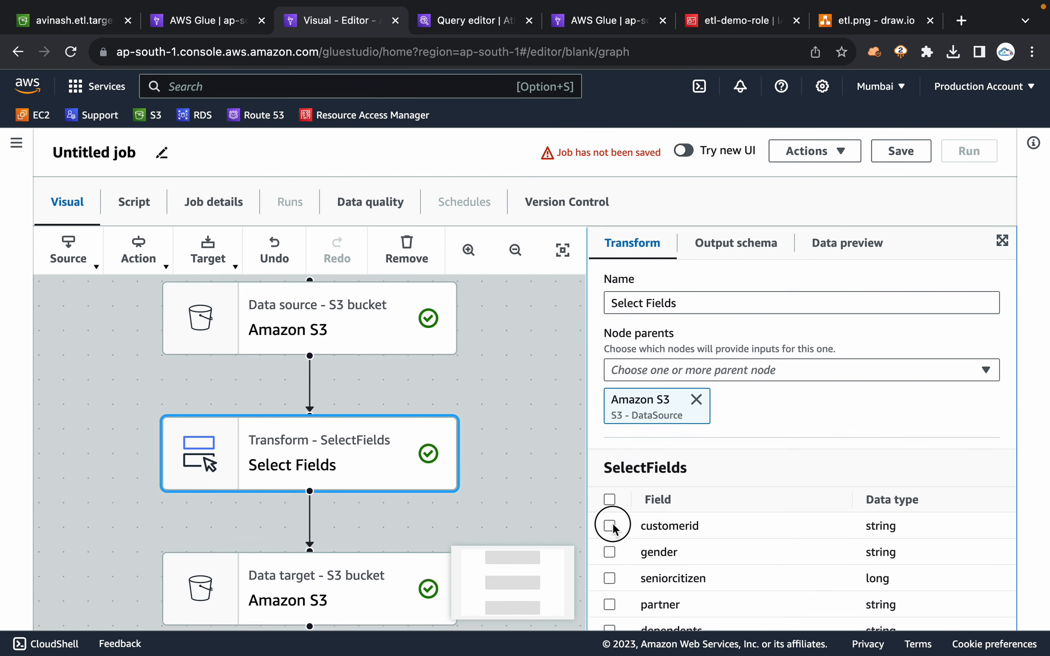
left_click(608, 551)
left_click(609, 552)
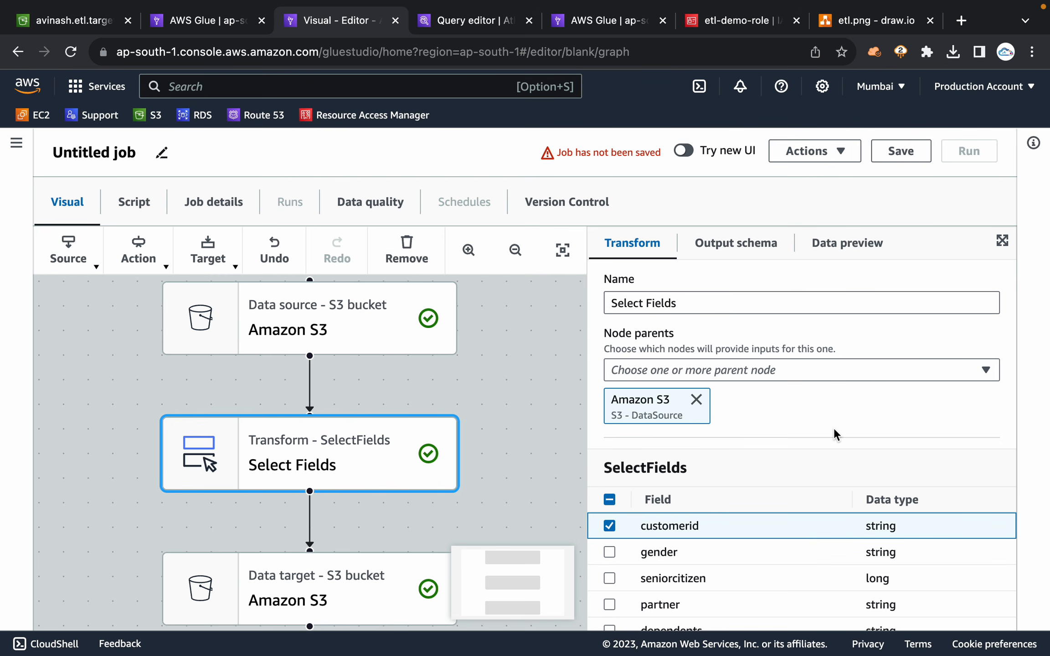
scroll(774, 453, "down", 5)
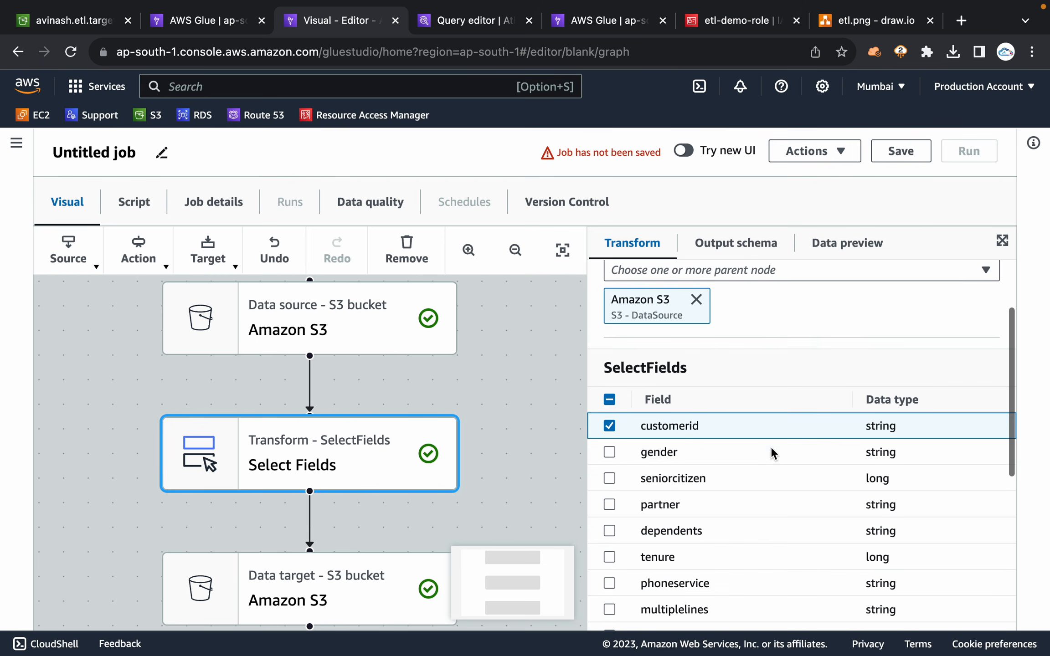
scroll(773, 453, "down", 3)
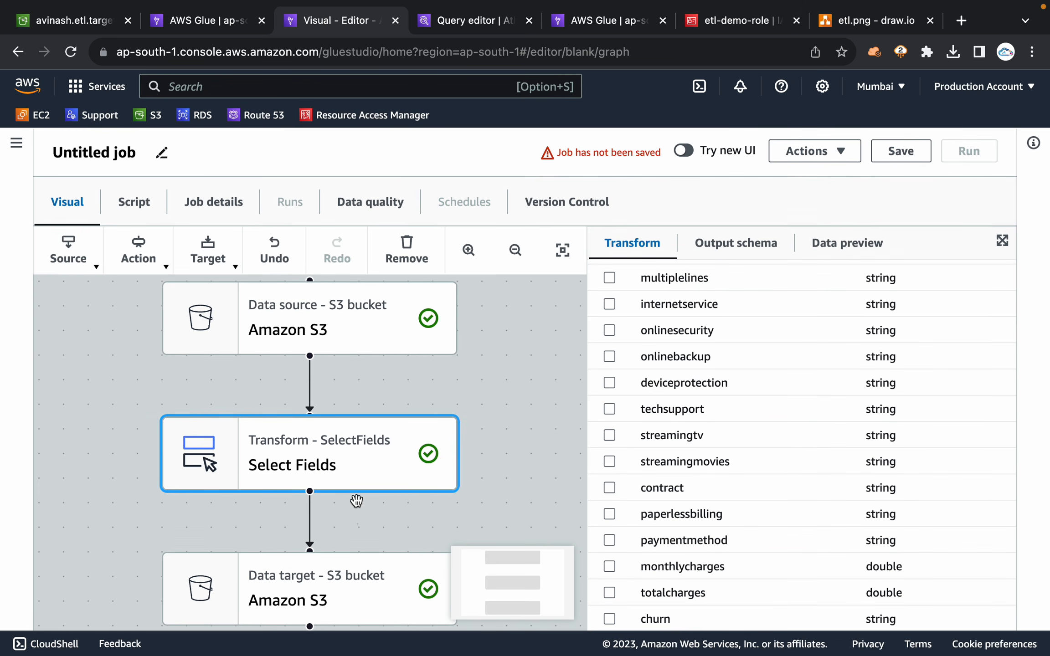
Step: Review the Amazon S3 target node's parent, format, target location and Data Catalog update options
left_click(325, 585)
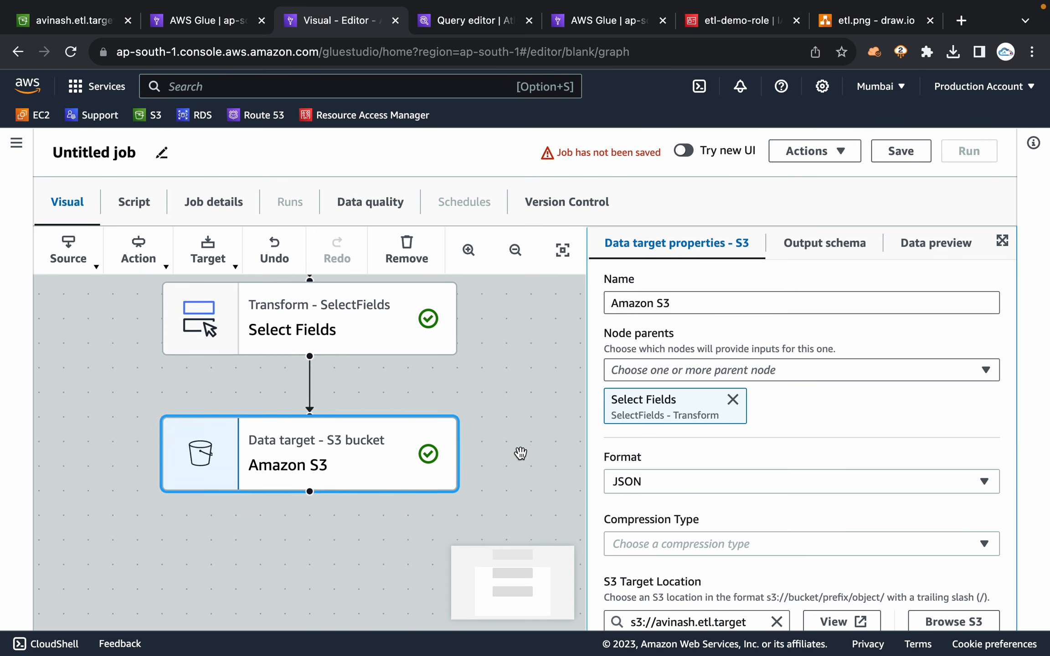
scroll(814, 469, "down", 2)
scroll(814, 469, "down", 5)
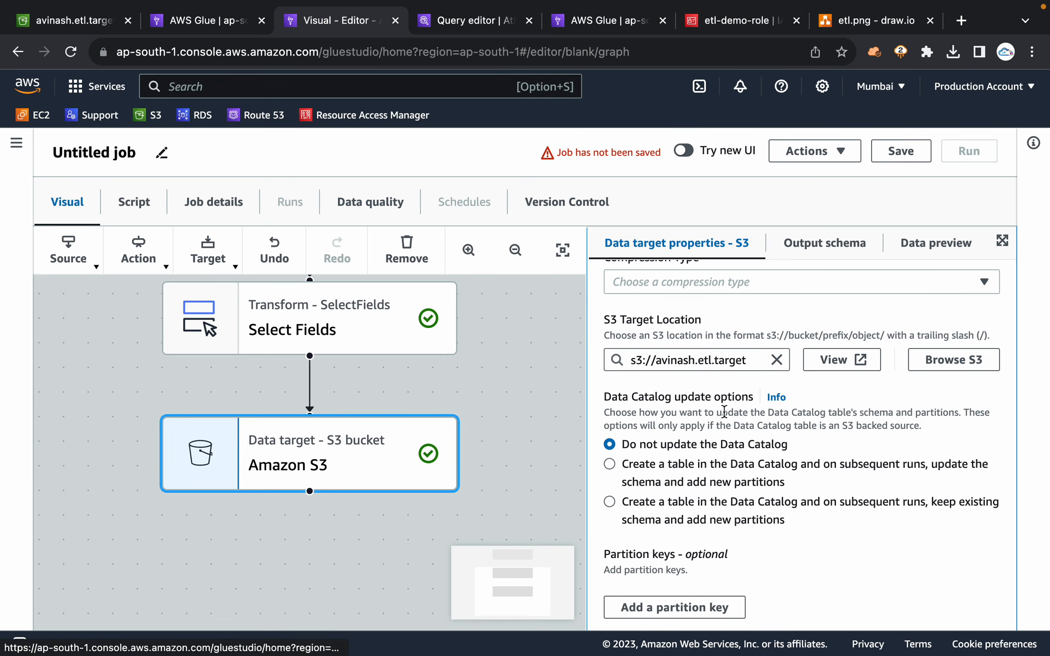
scroll(724, 411, "up", 4)
scroll(724, 411, "up", 2)
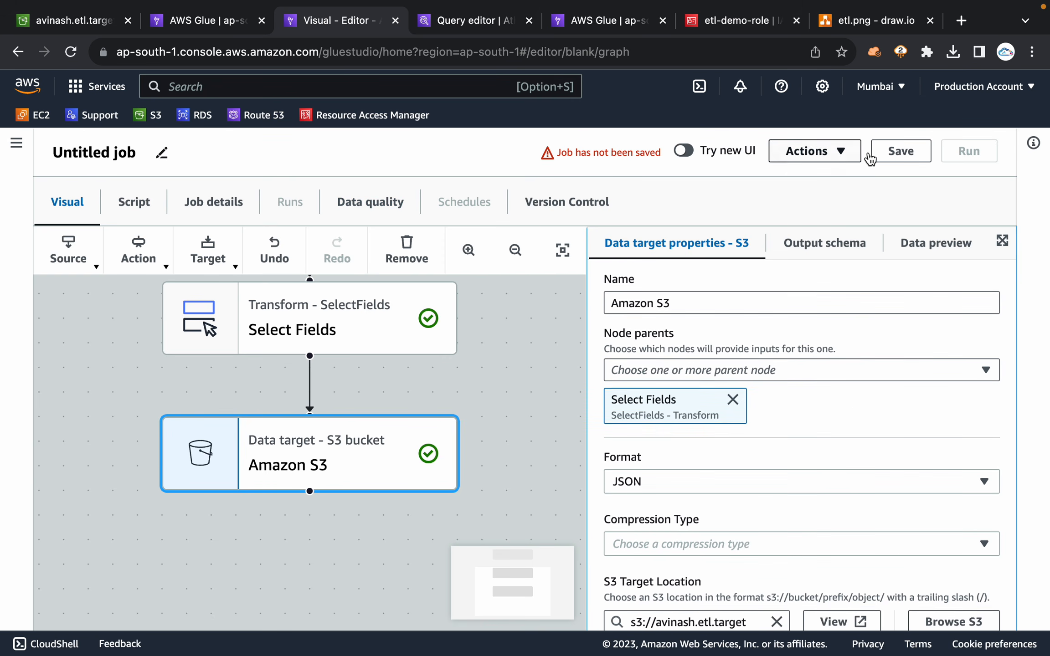
Step: In the job details, filter the IAM roles by "etl" and assign etl-demo-role to the job
left_click(213, 206)
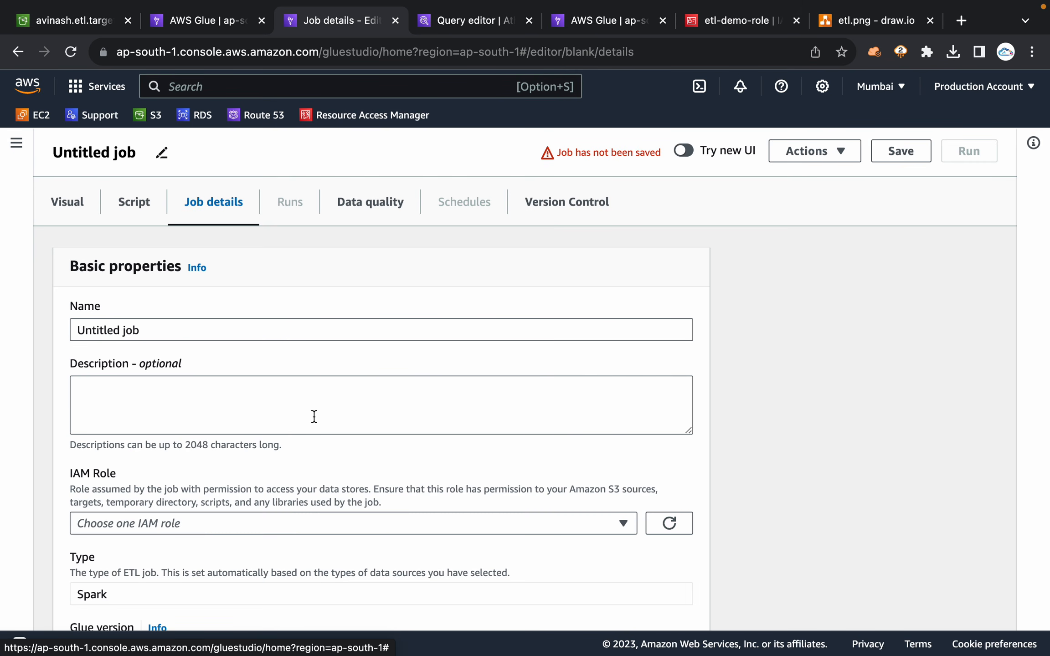
scroll(312, 416, "down", 3)
triple_click(94, 343)
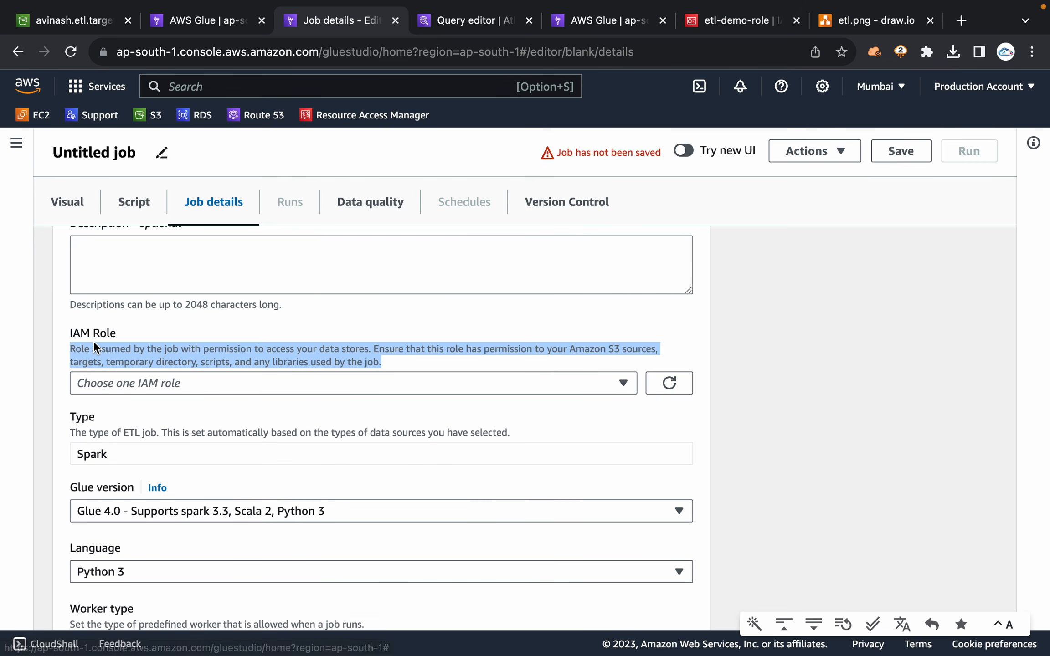
left_click(252, 383)
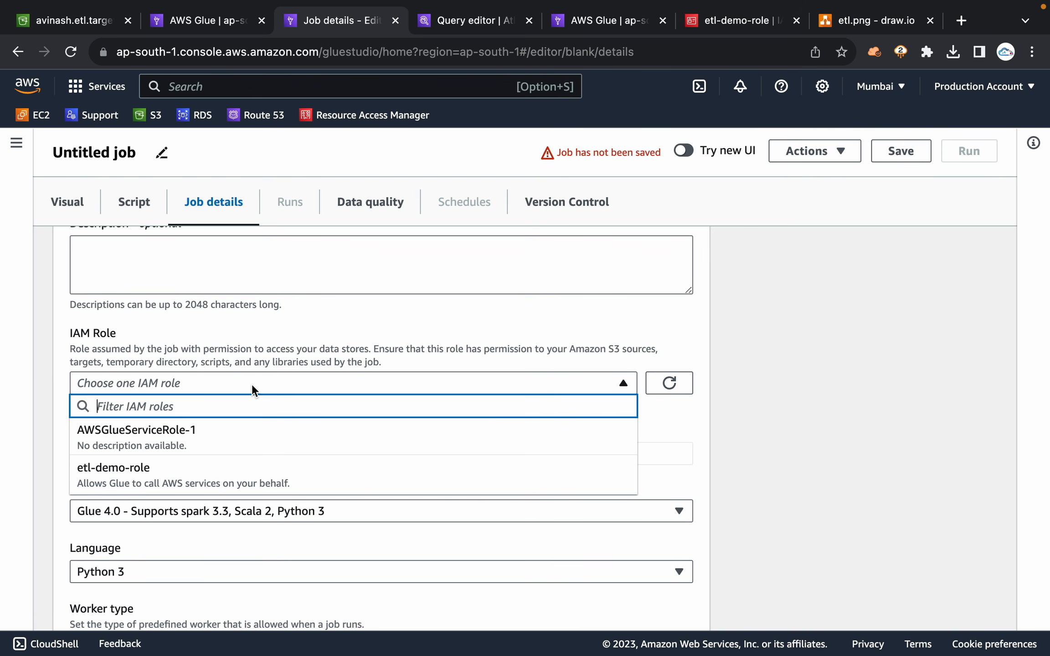
type("etl")
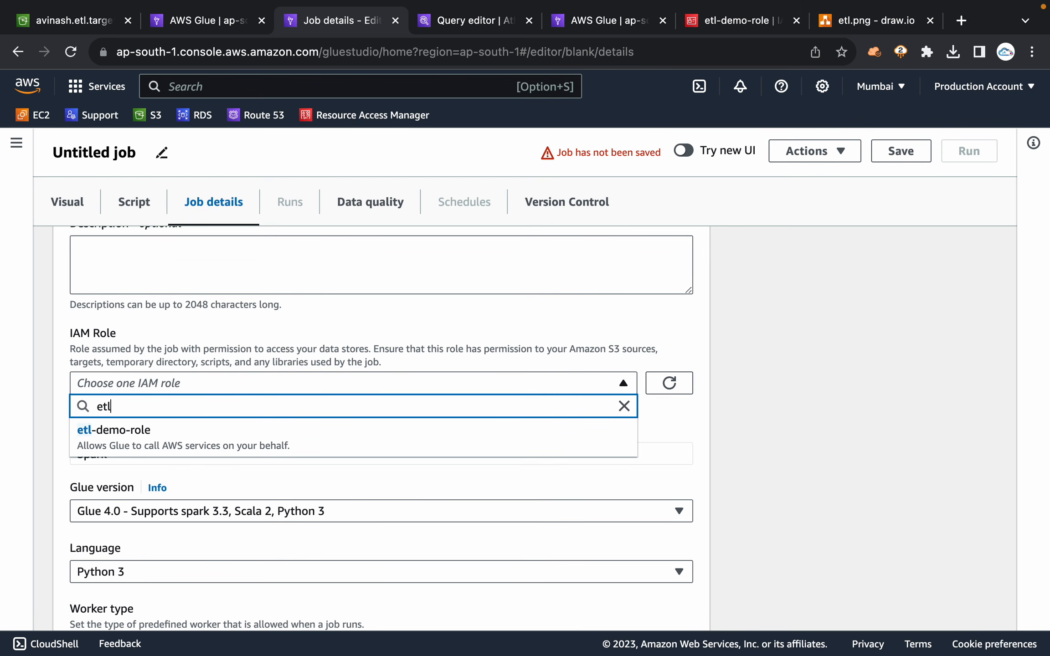
left_click(321, 439)
scroll(735, 417, "up", 4)
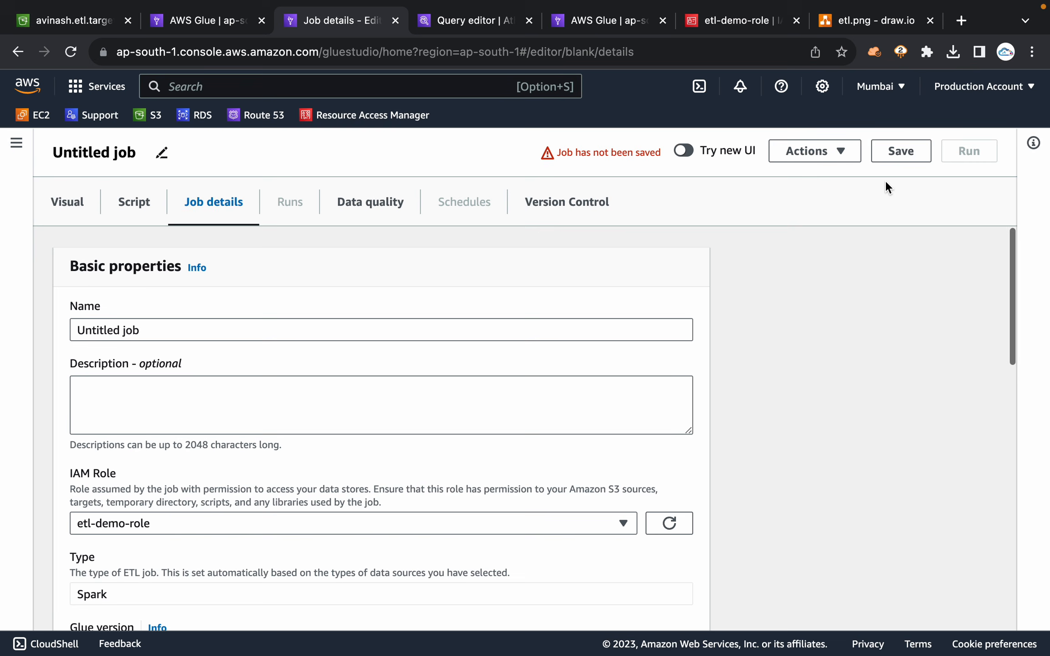
Step: Try to save the job, and rename it customer-job in its basic properties
left_click(897, 155)
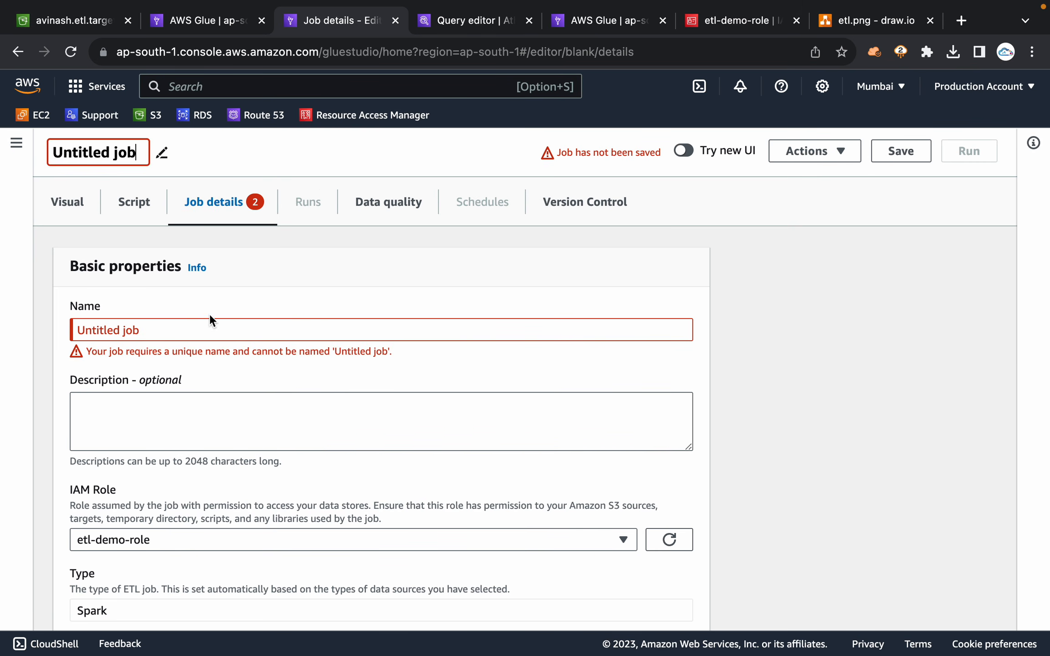
left_click_drag(192, 325, 82, 326)
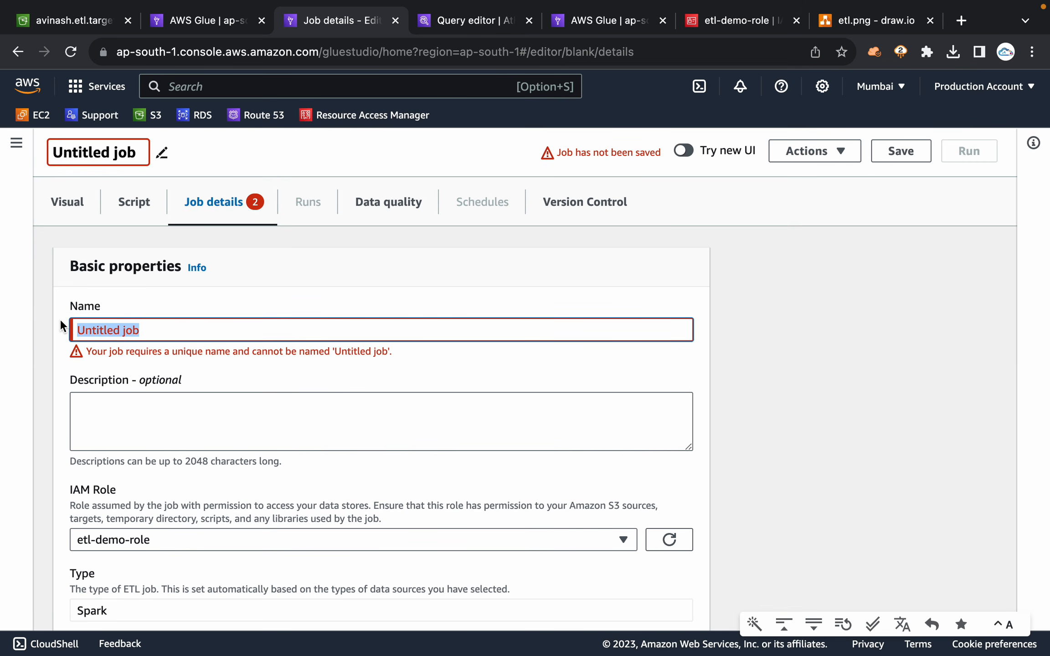
type("customer")
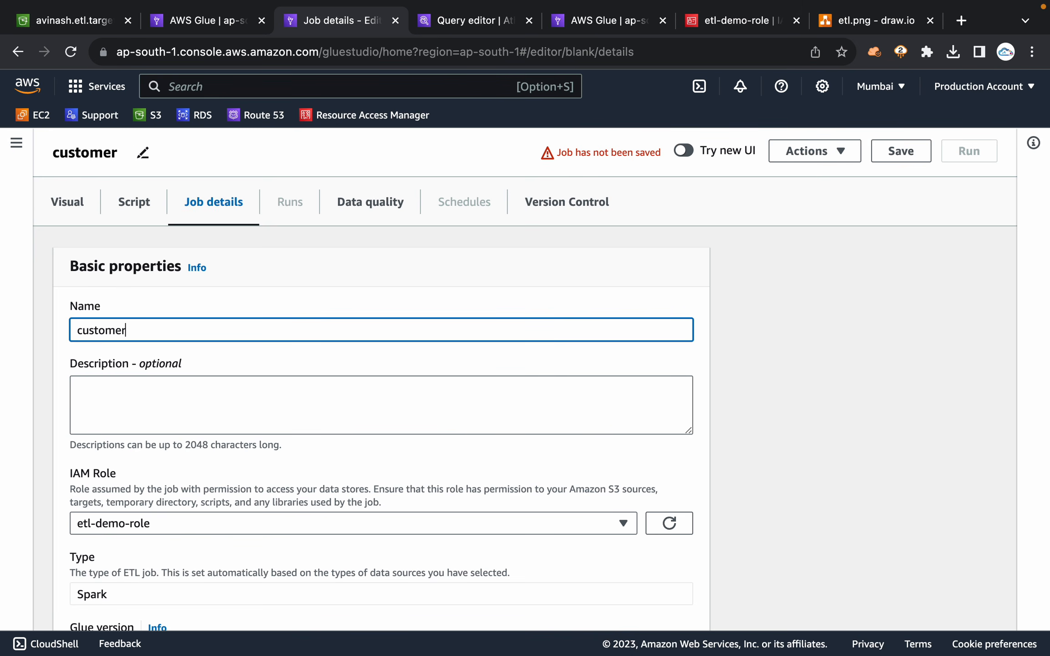
type("-job")
left_click(848, 318)
Step: Switch to the S3 target bucket and check its object list
left_click(77, 65)
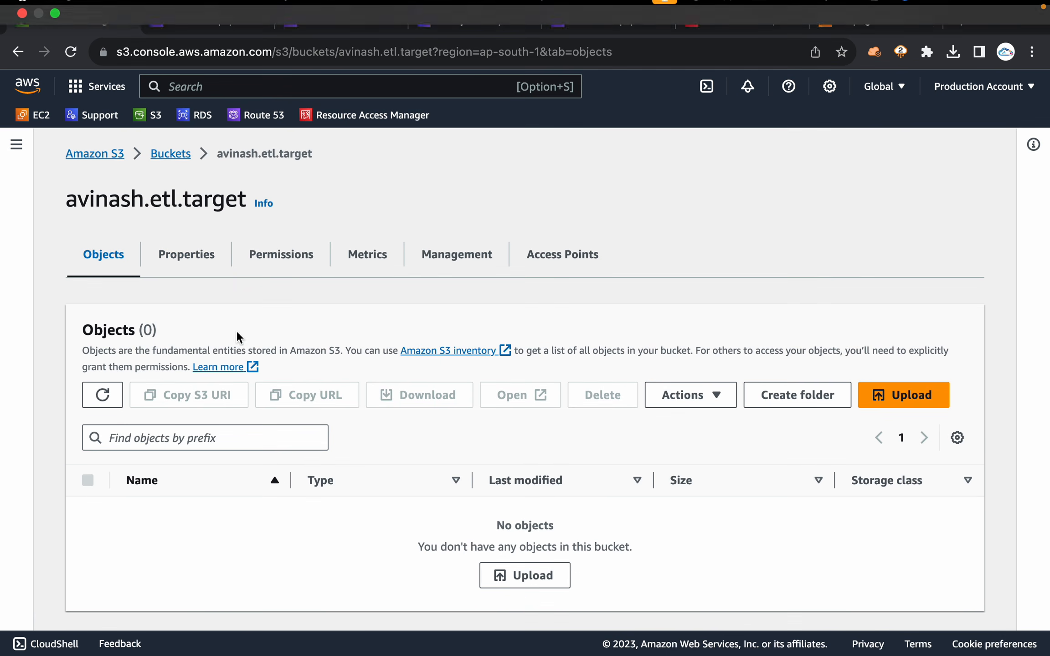
left_click_drag(481, 522, 574, 535)
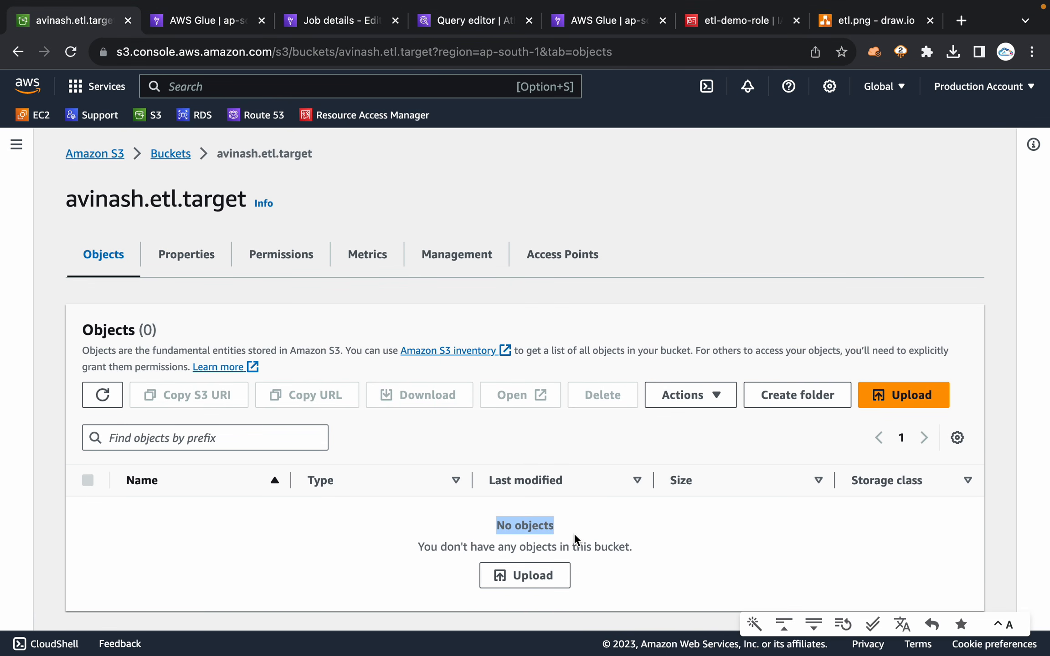
left_click(670, 532)
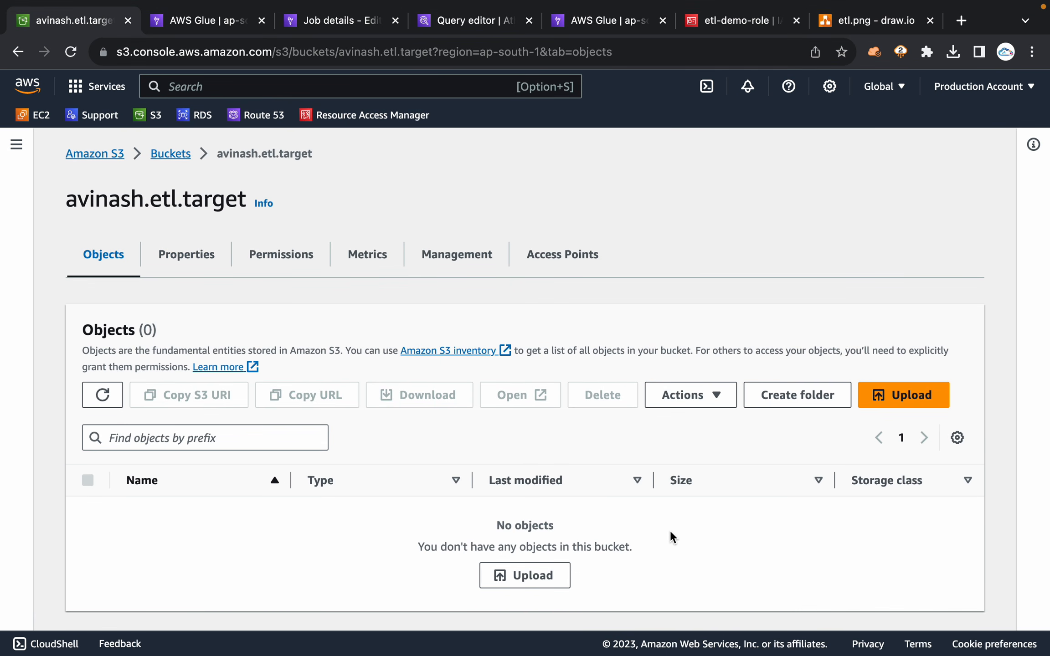
triple_click(417, 521)
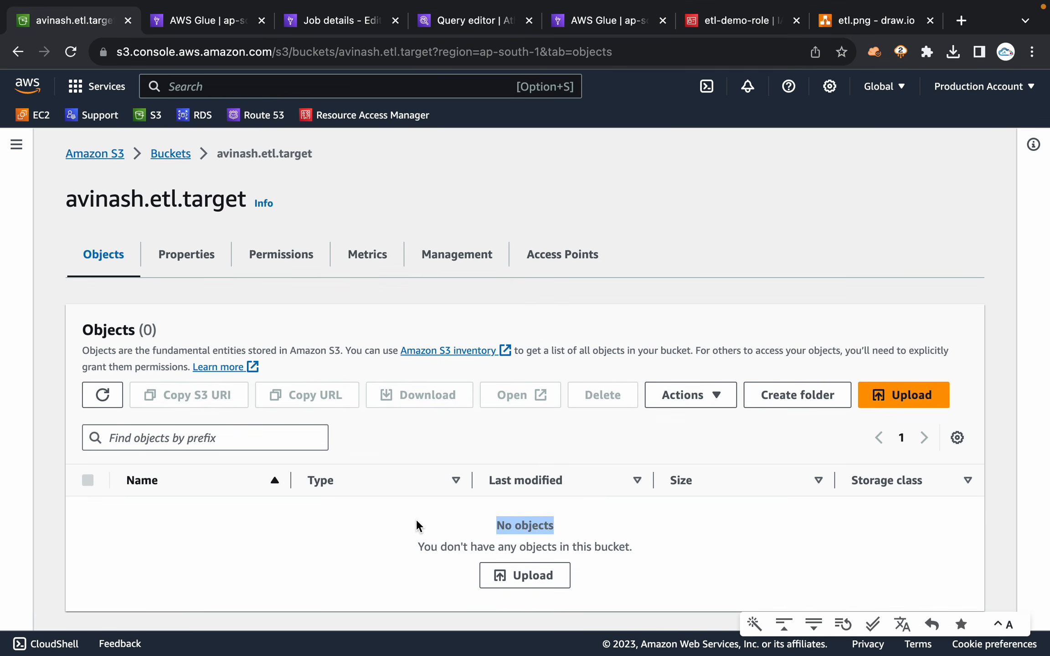
Step: Return to the Glue job, save customer-job and run it from the visual editor, dismissing the status banner
left_click(320, 20)
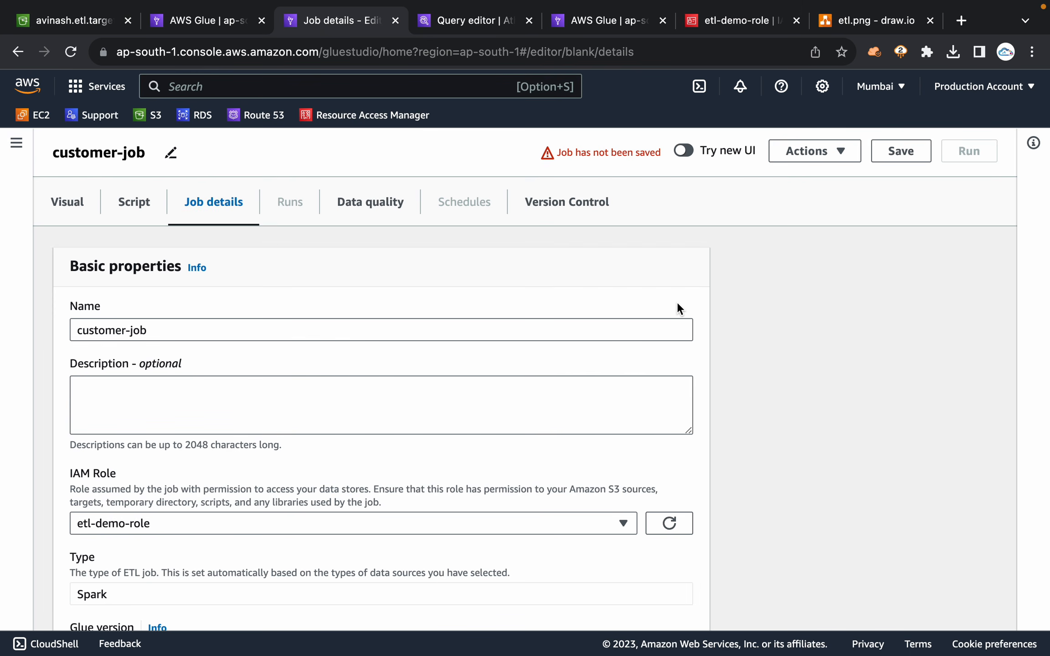
left_click(900, 156)
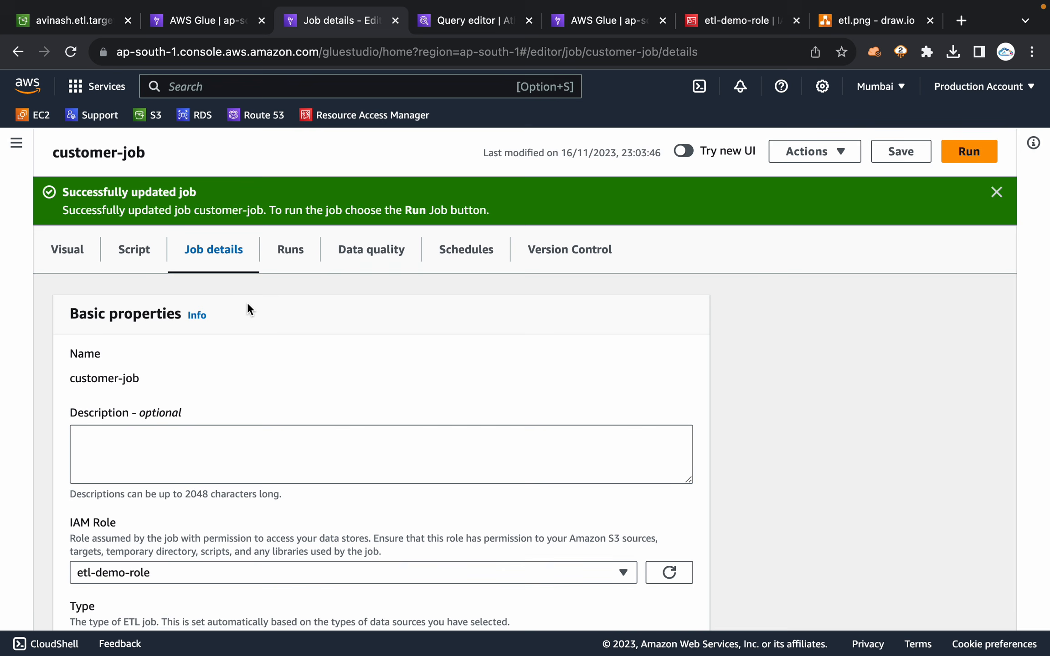
left_click(64, 253)
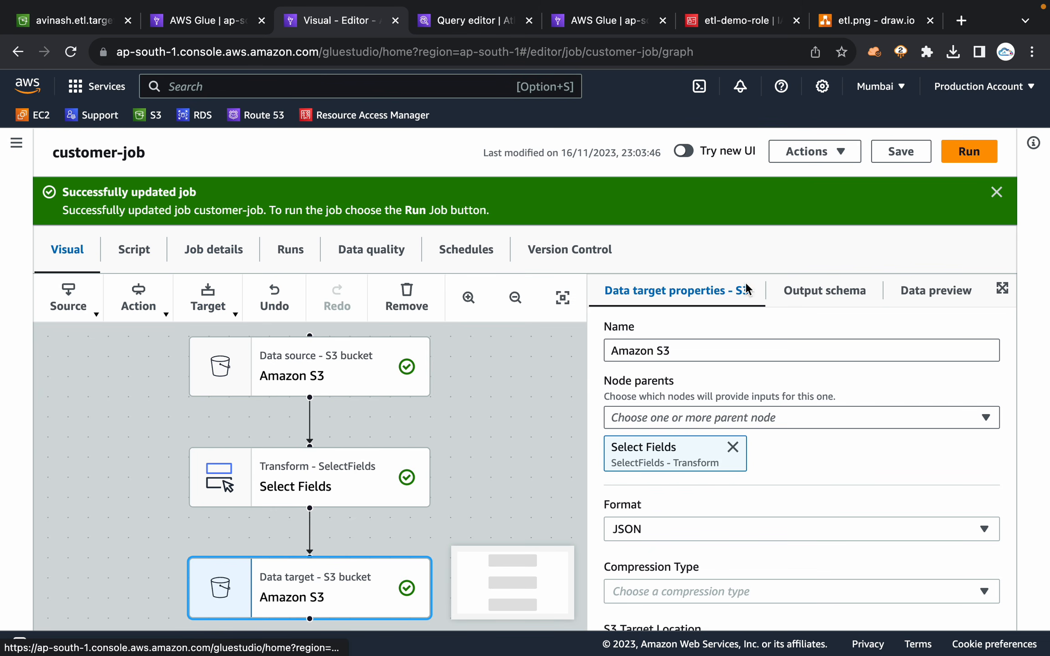
left_click(969, 152)
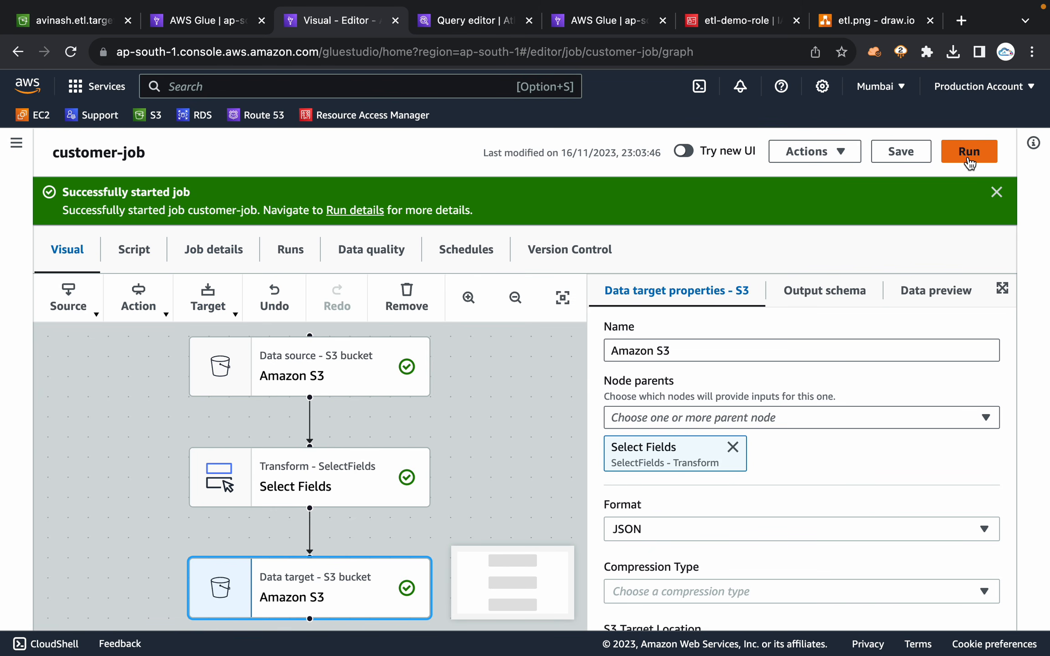
left_click(996, 192)
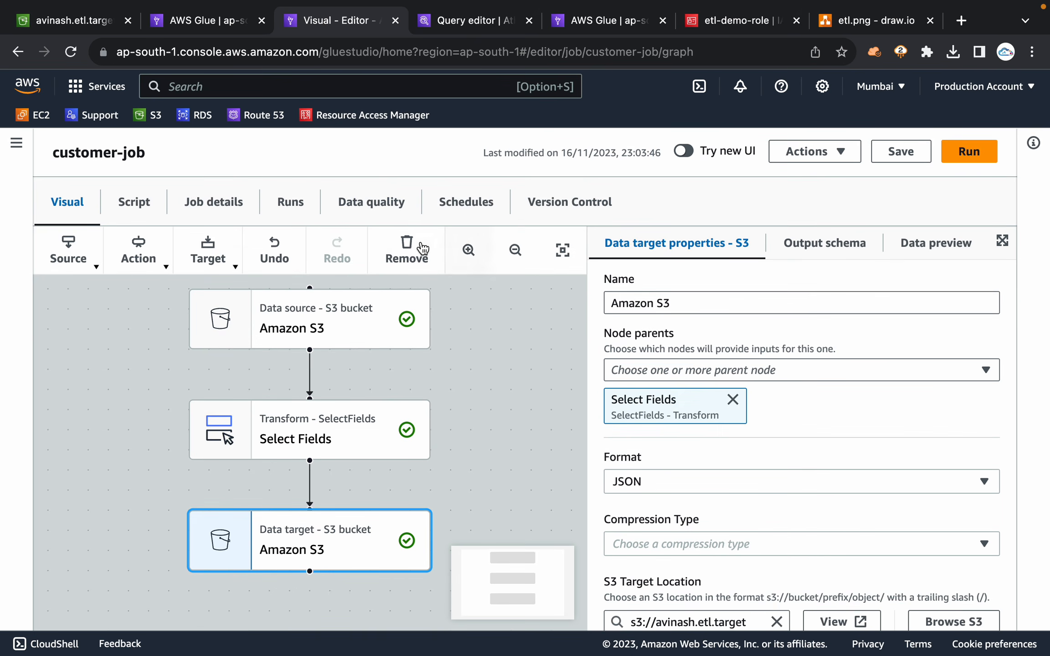
Step: Open the job's run history, enlarge the runs table and refresh it to check the run status
left_click(292, 204)
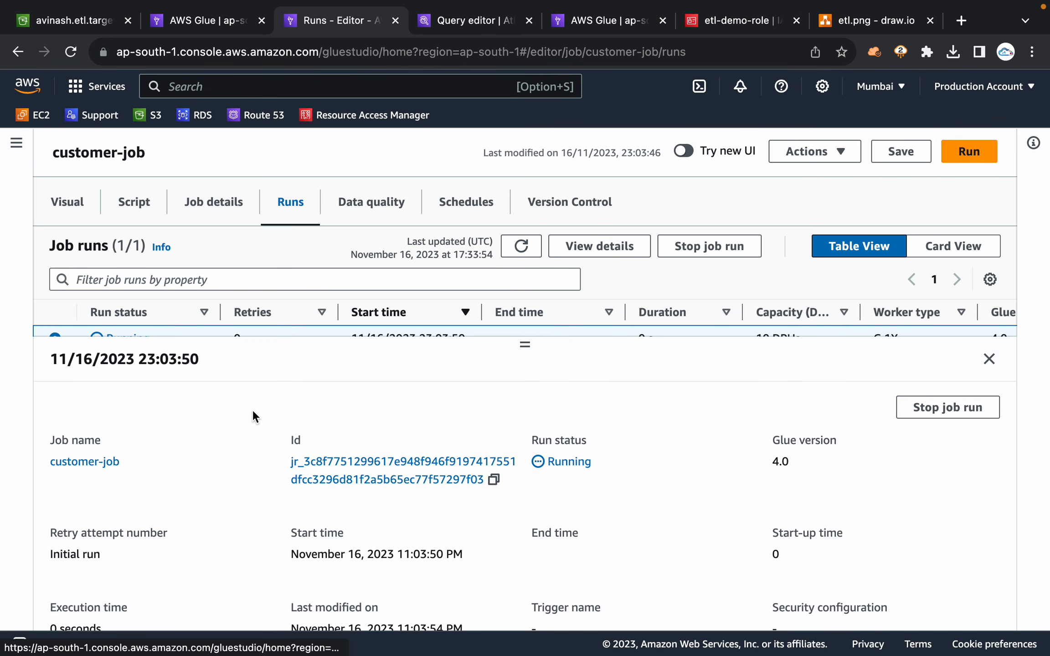
left_click_drag(524, 335, 519, 422)
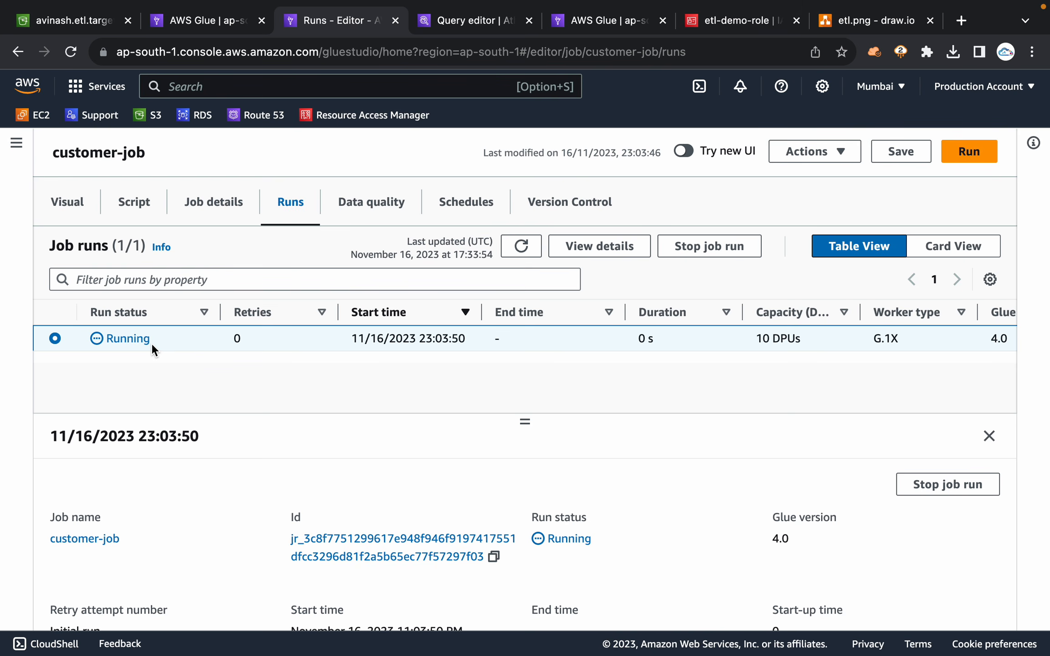
left_click(523, 247)
left_click(531, 248)
left_click(521, 256)
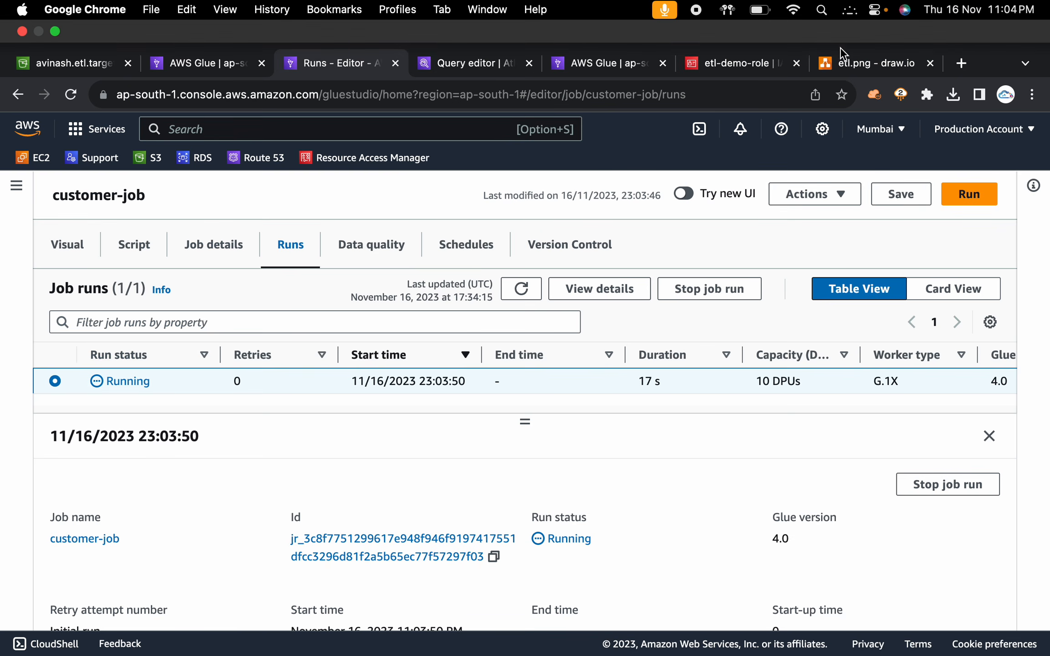
Step: Switch to the draw.io ETL diagram and trace the flow between the S3 source bucket, Amazon Glue and the S3 target bucket
left_click(846, 19)
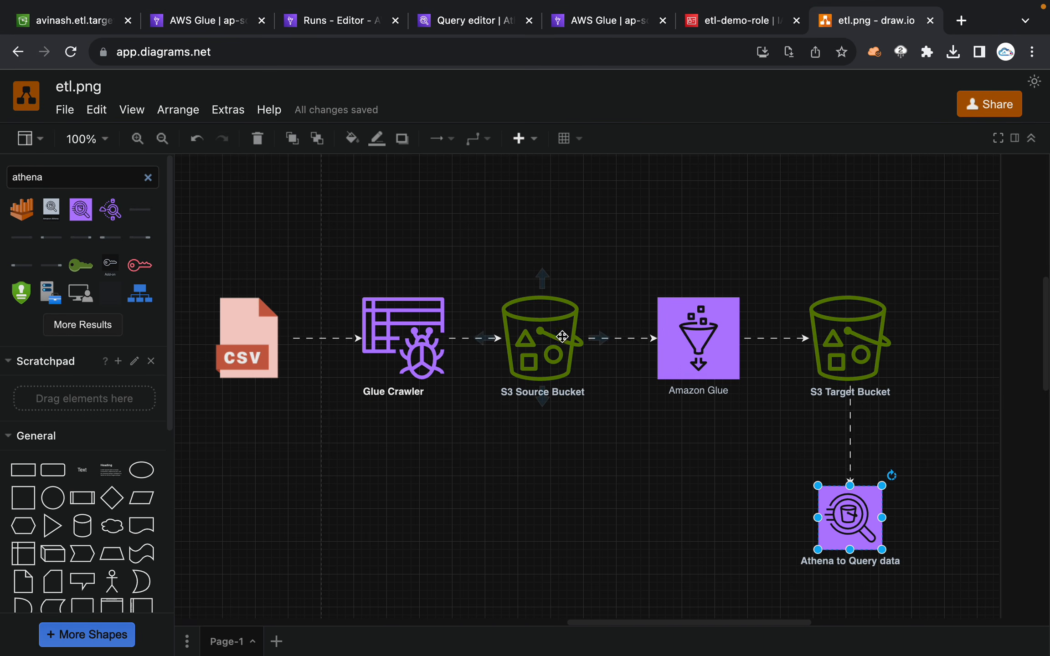
left_click(691, 324)
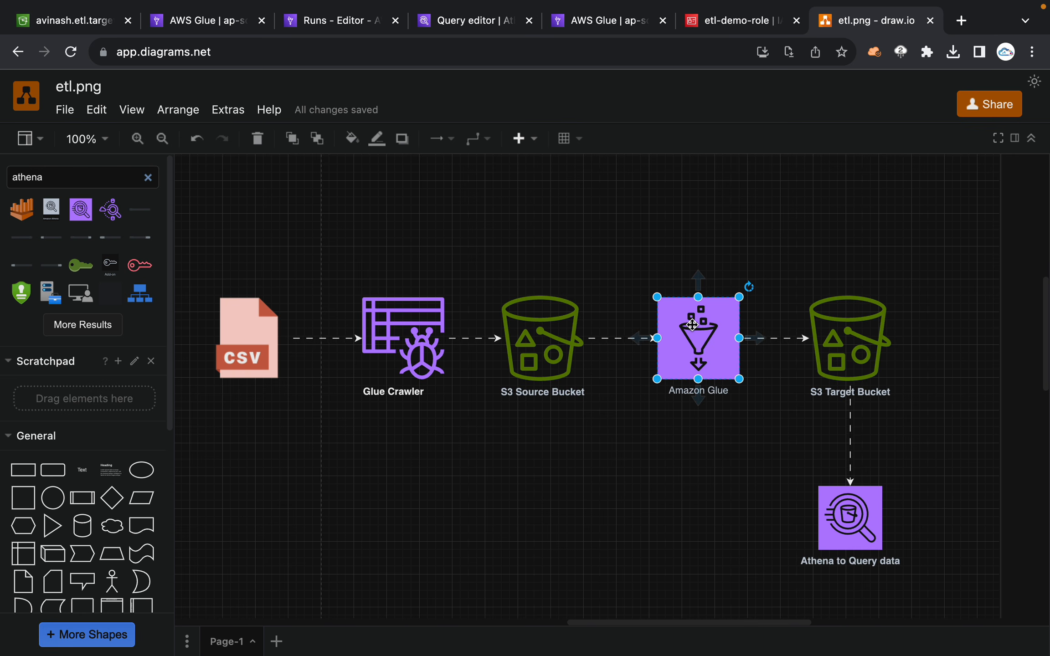
left_click(544, 324)
left_click(846, 329)
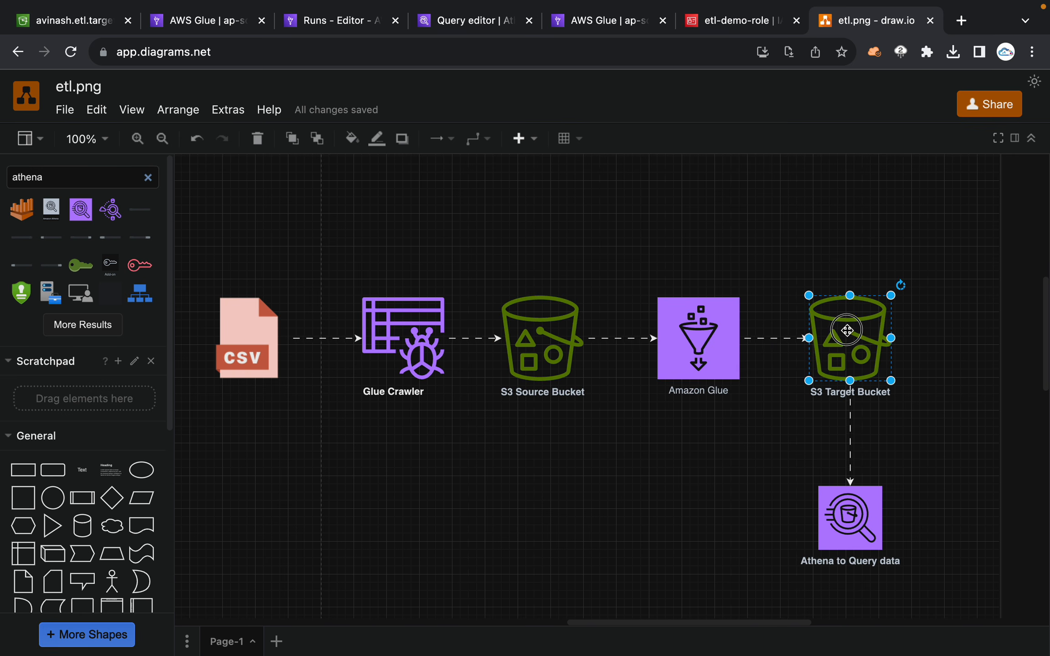